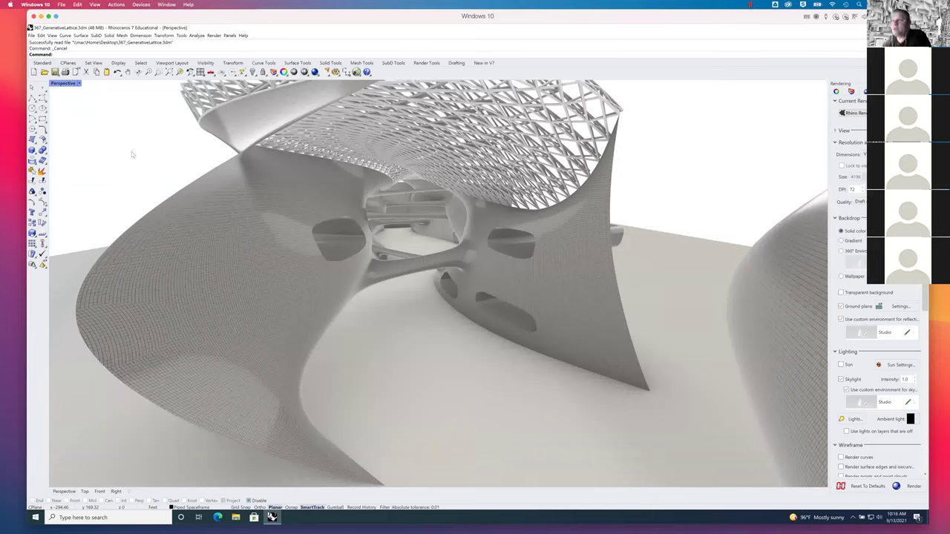
Examine the lattice-roofed structure in the rendered Perspective view, from outside and from within the passage between its tiled walls.
key(Escape)
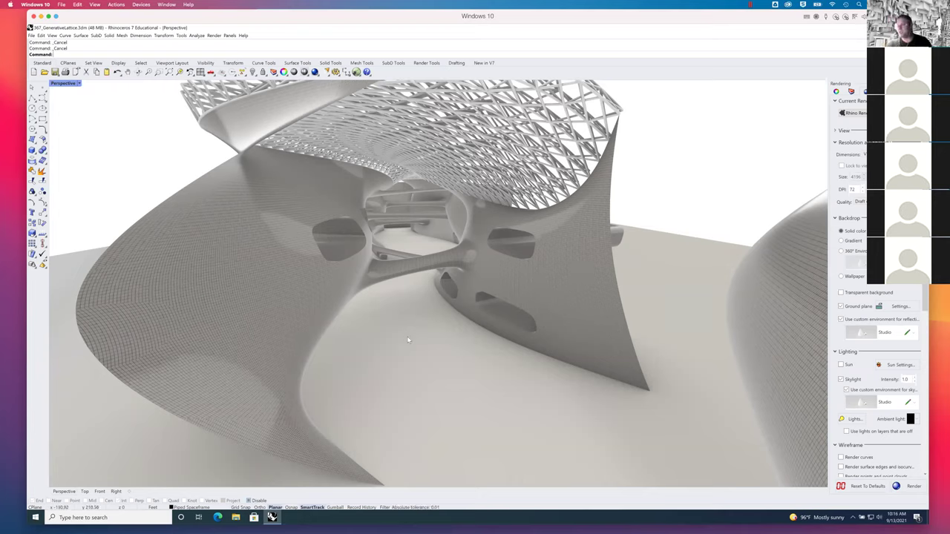
scroll(410, 336, down, 5)
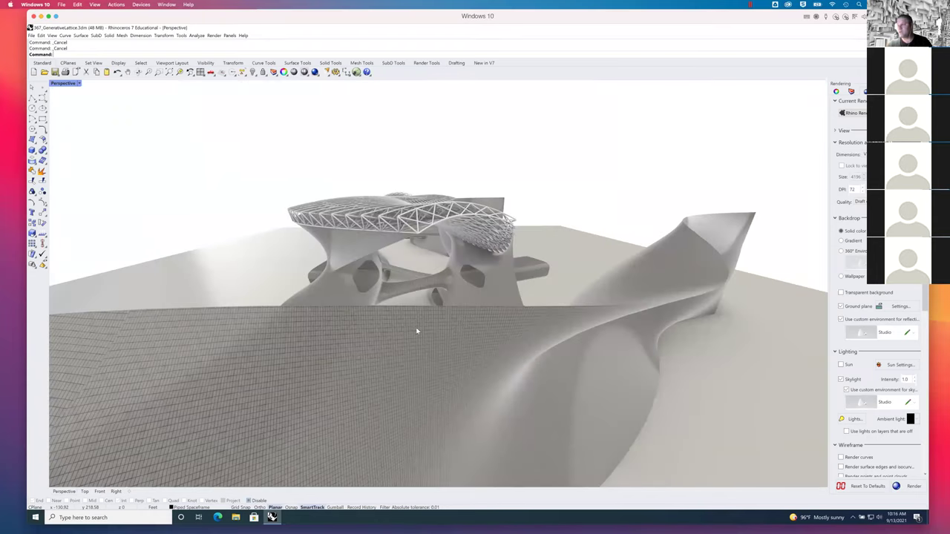
key(Home)
key(Home)
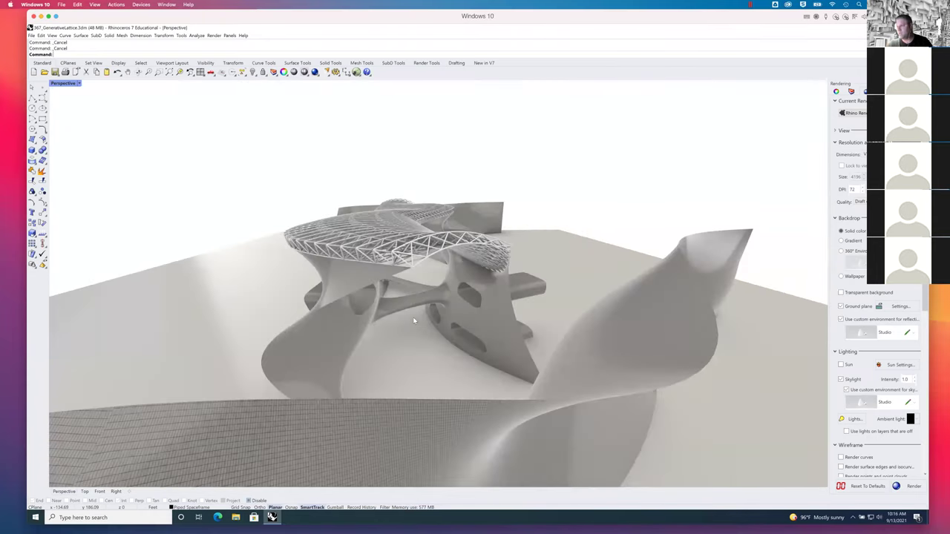
key(Home)
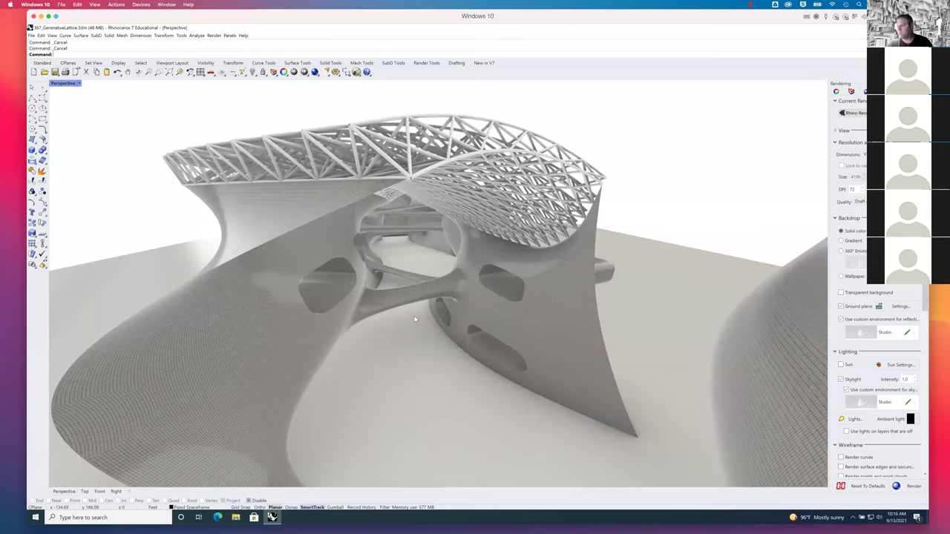
key(Home)
key(Home)
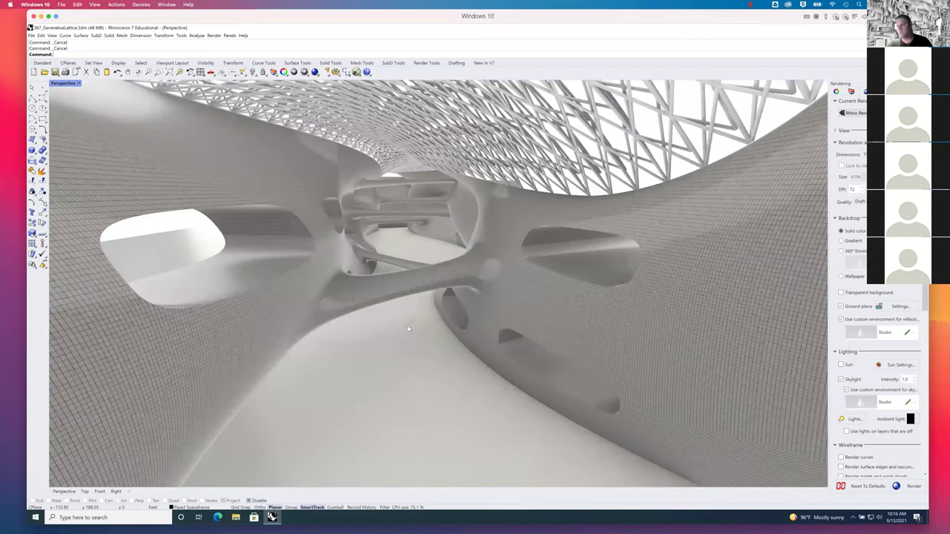
right_drag(406, 320, 407, 318)
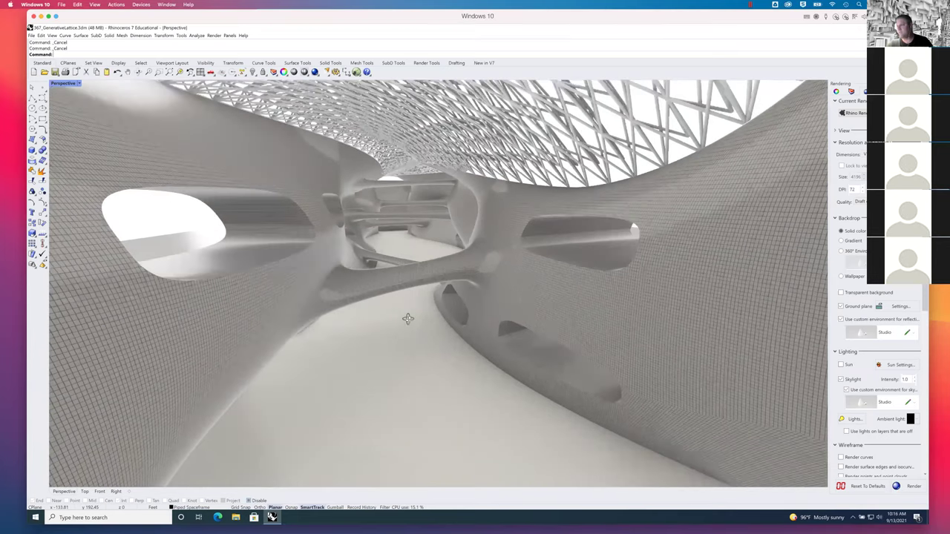
scroll(408, 318, up, 5)
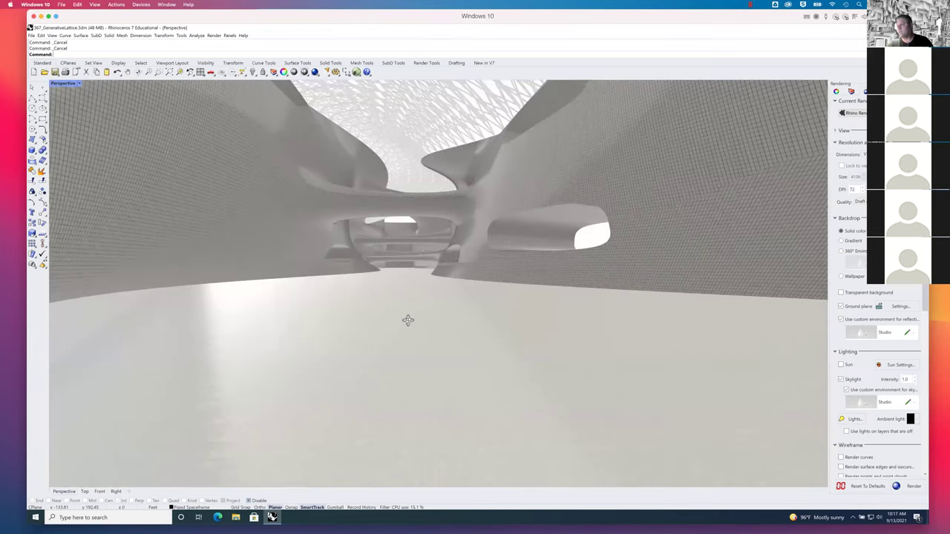
right_drag(408, 321, 408, 323)
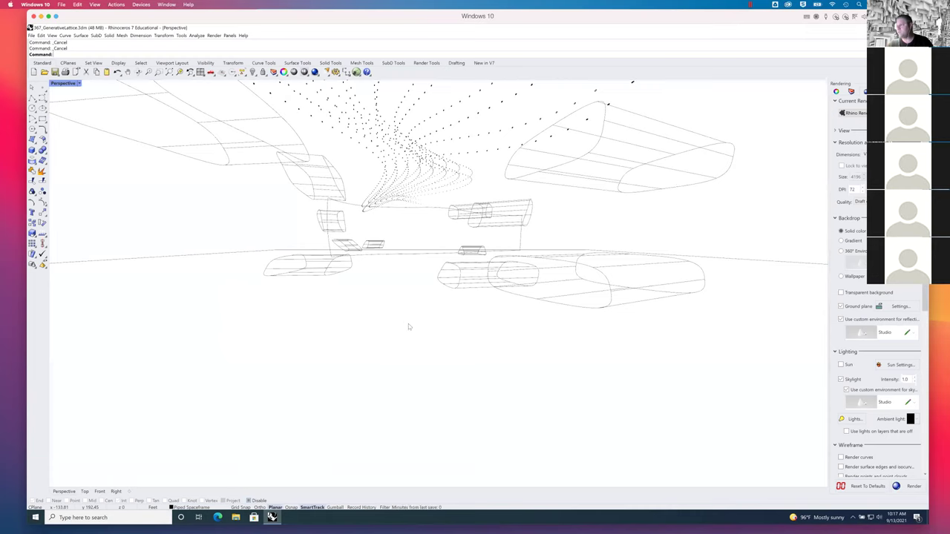
key(ctrl+alt+r)
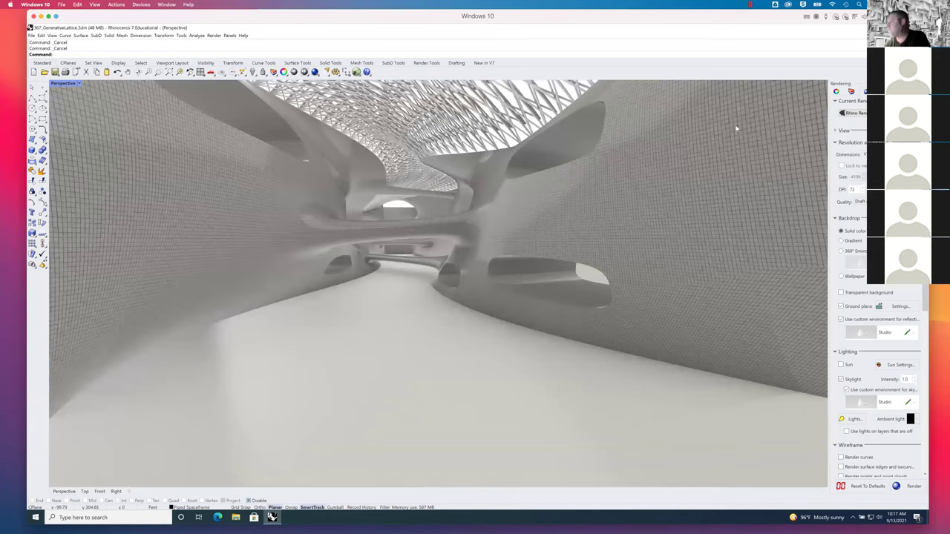
Show the layer list and check the display modes available for the Perspective viewport, leaving nothing selected.
click(851, 91)
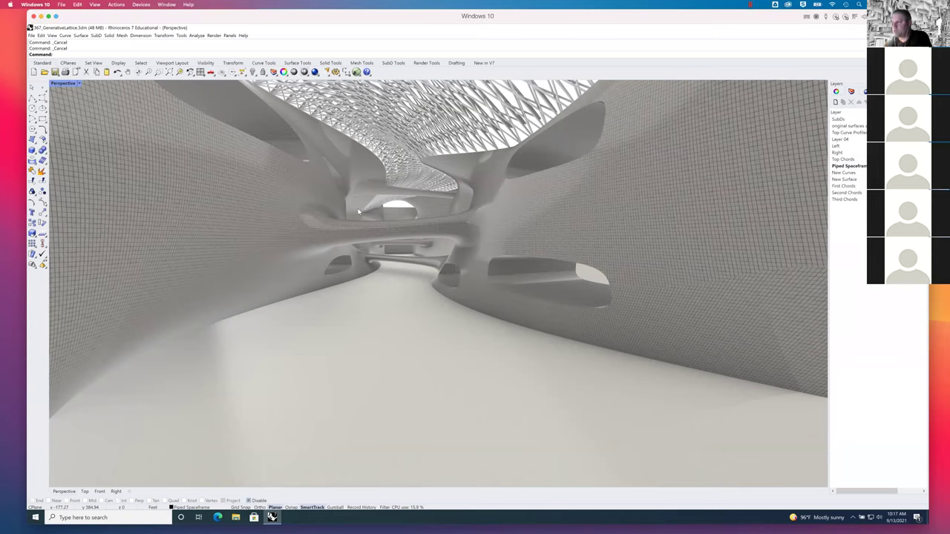
click(79, 83)
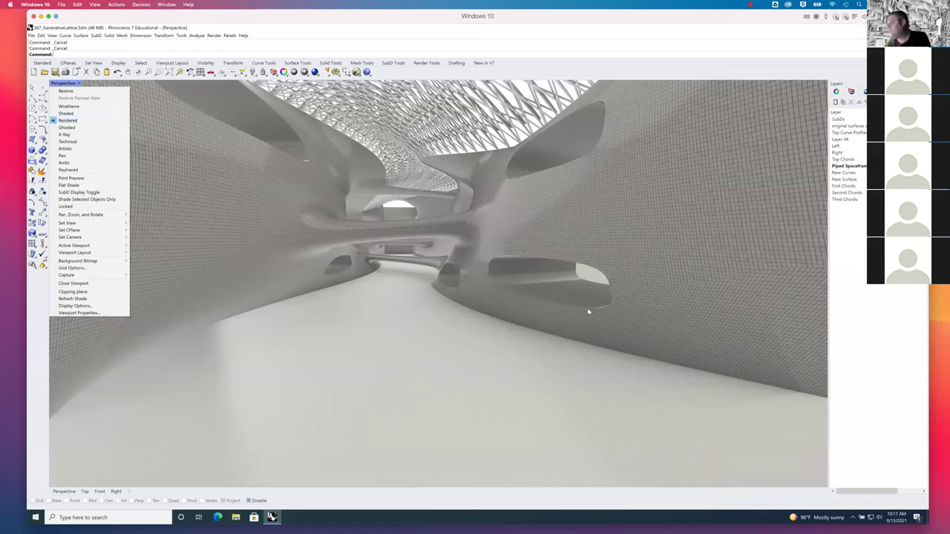
click(589, 278)
click(627, 271)
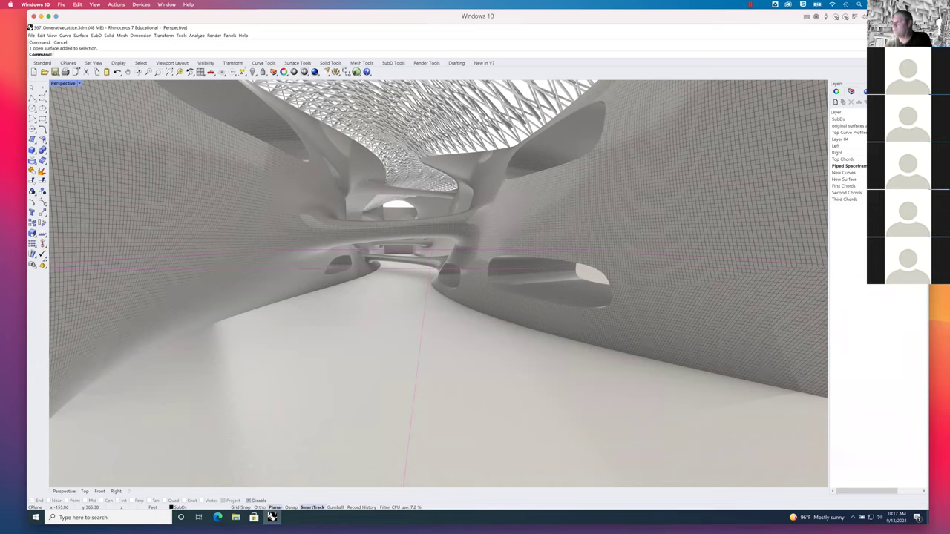
key(Escape)
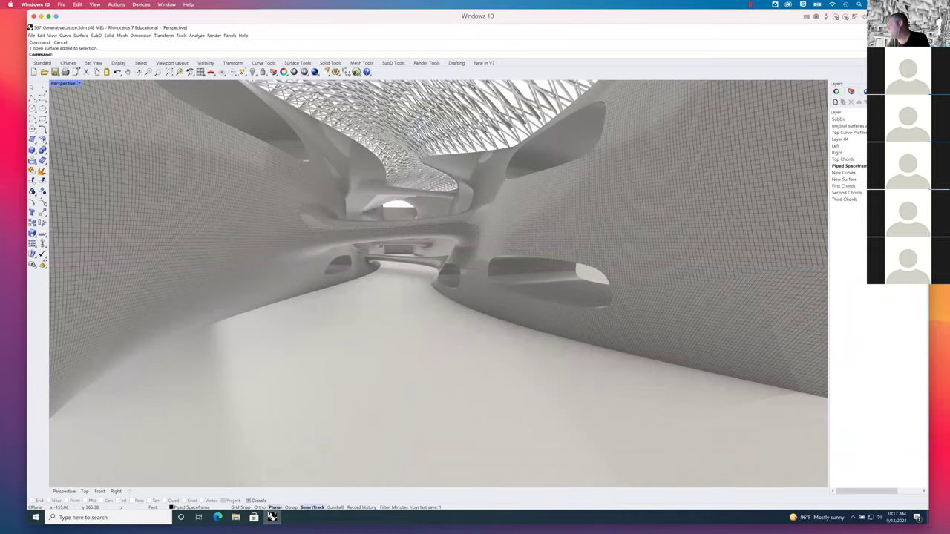
Make SubDs the current layer and hide the piped spaceframe roof's layer.
key(Left)
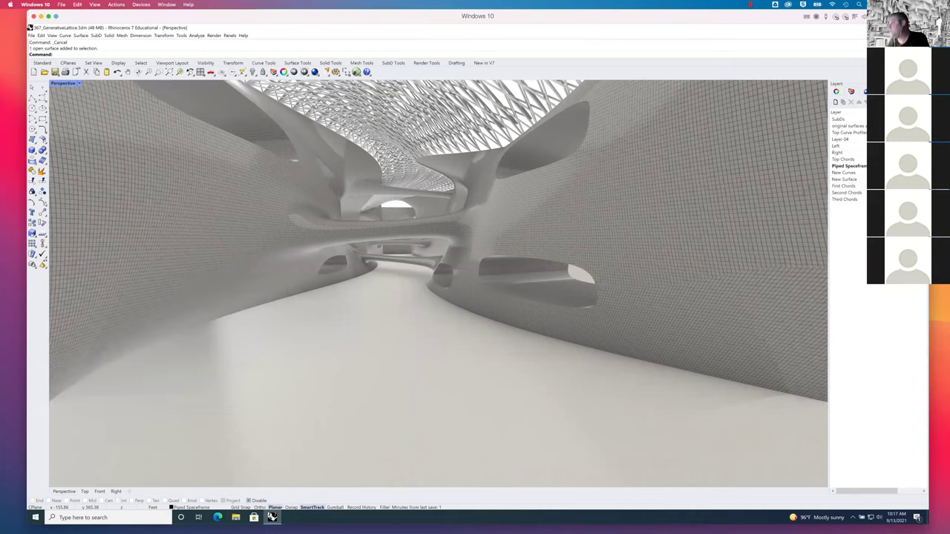
double_click(839, 118)
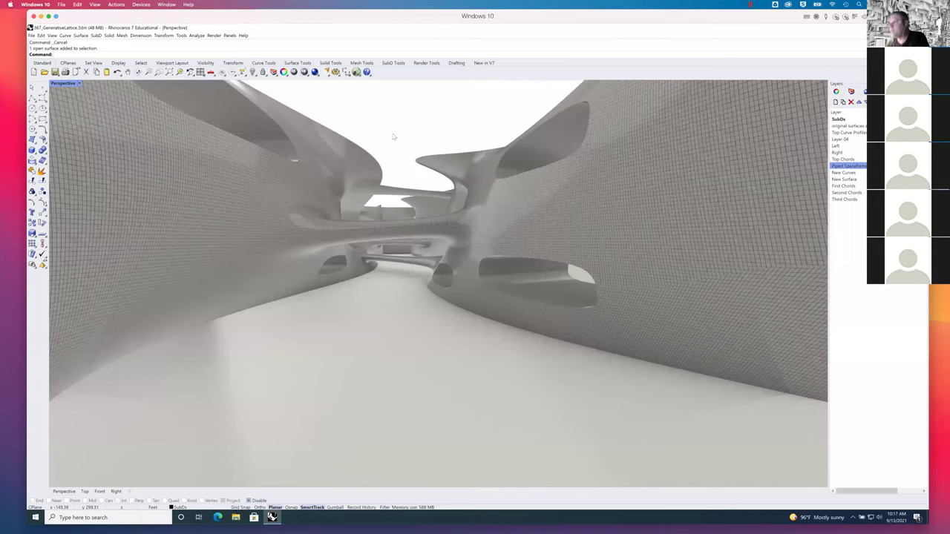
right_drag(393, 134, 393, 136)
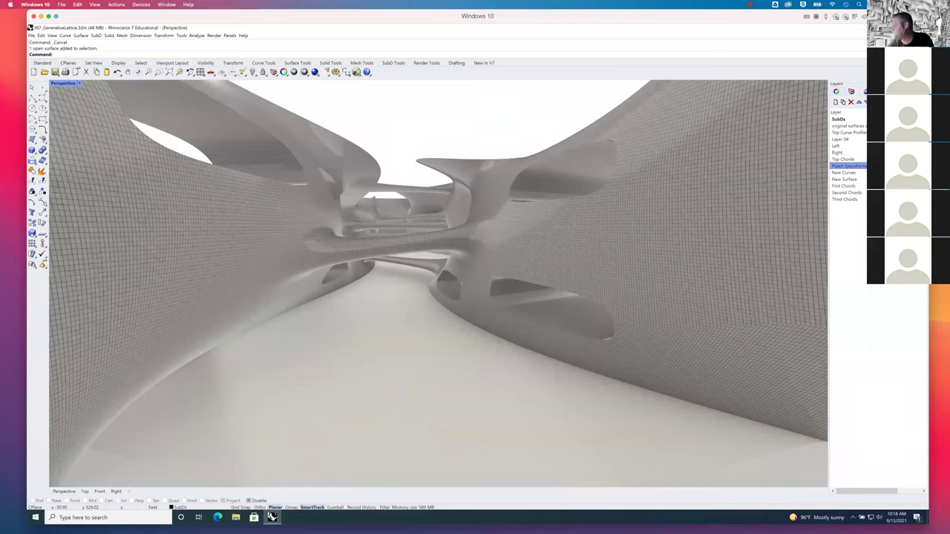
Open the materials list, start importing from the material library, and look through its Architectural and Ceramics folders.
click(865, 91)
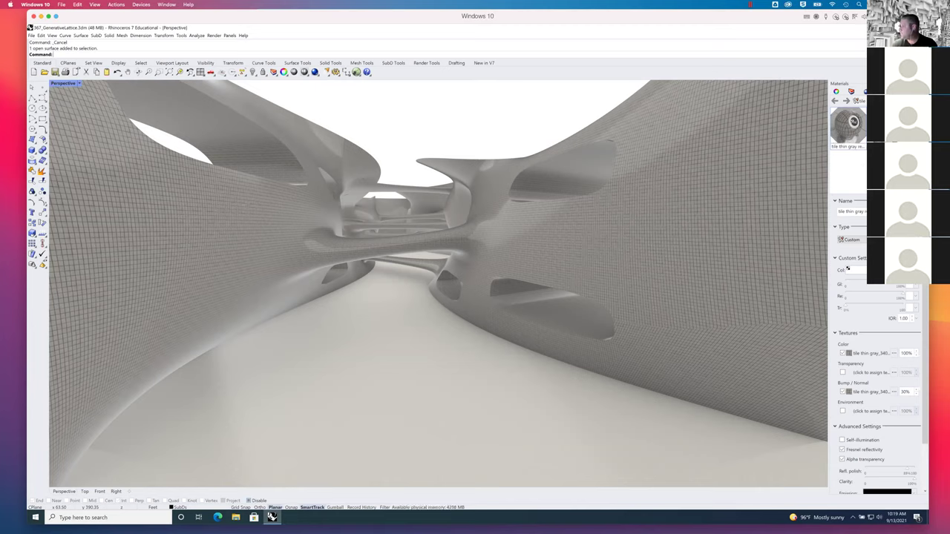
click(886, 115)
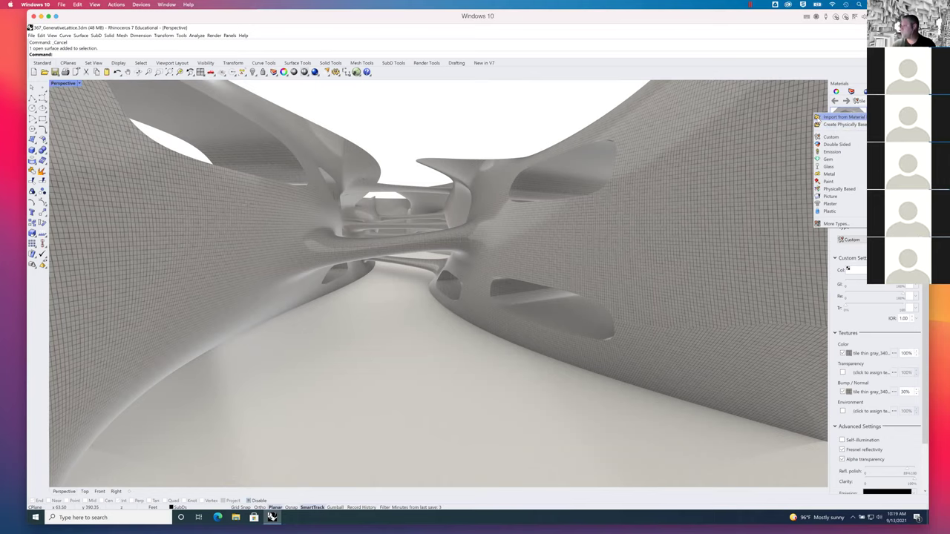
click(860, 117)
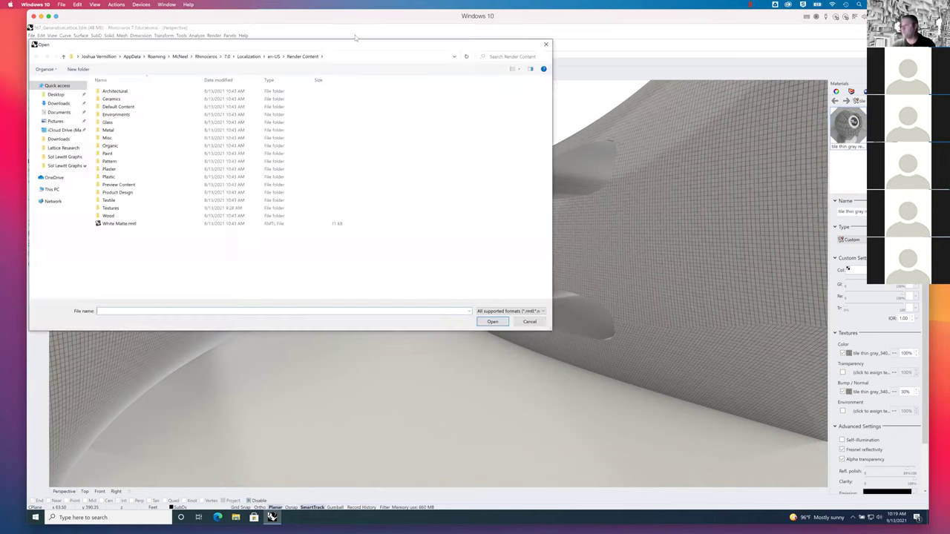
drag(350, 43, 461, 109)
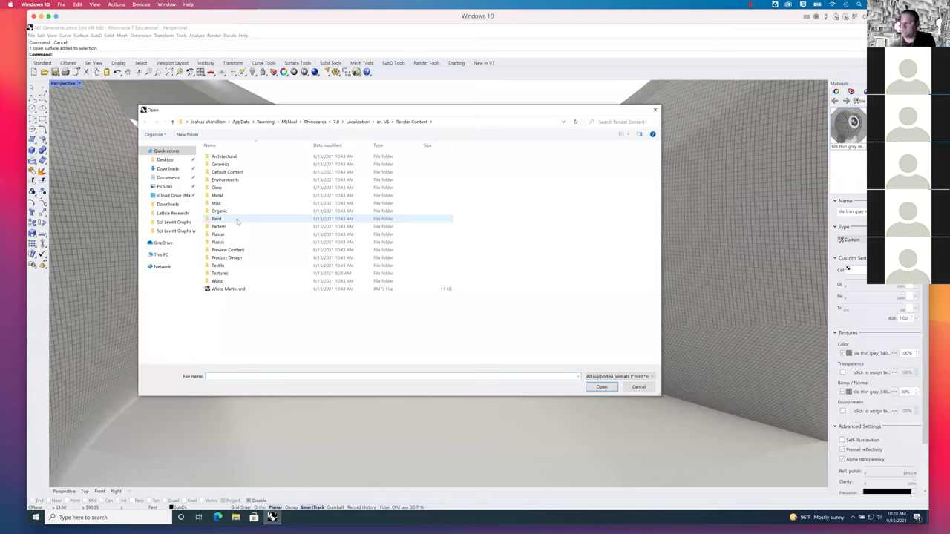
double_click(223, 156)
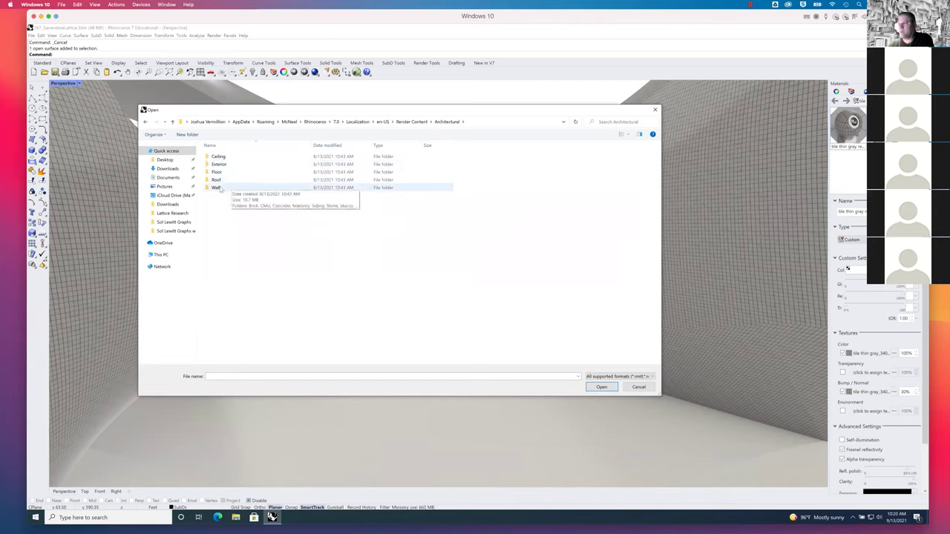
click(408, 123)
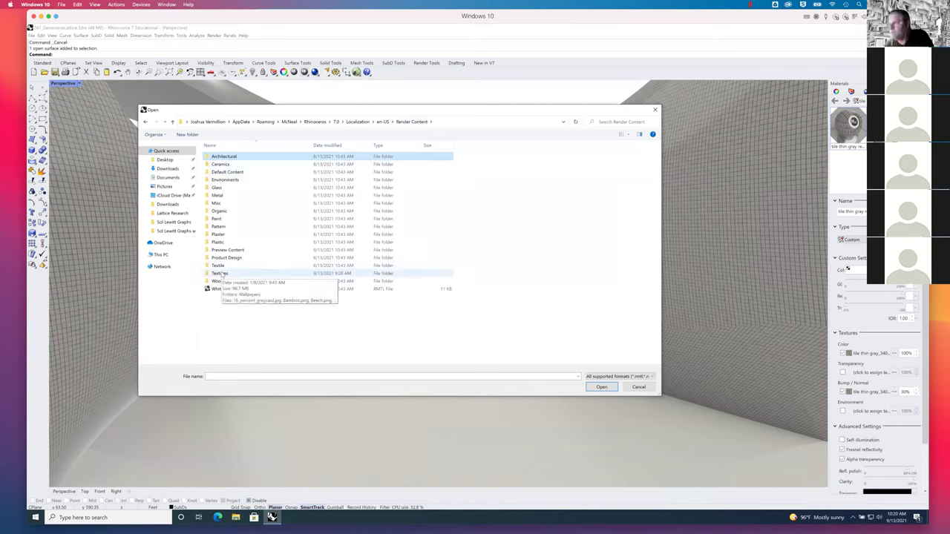
double_click(220, 164)
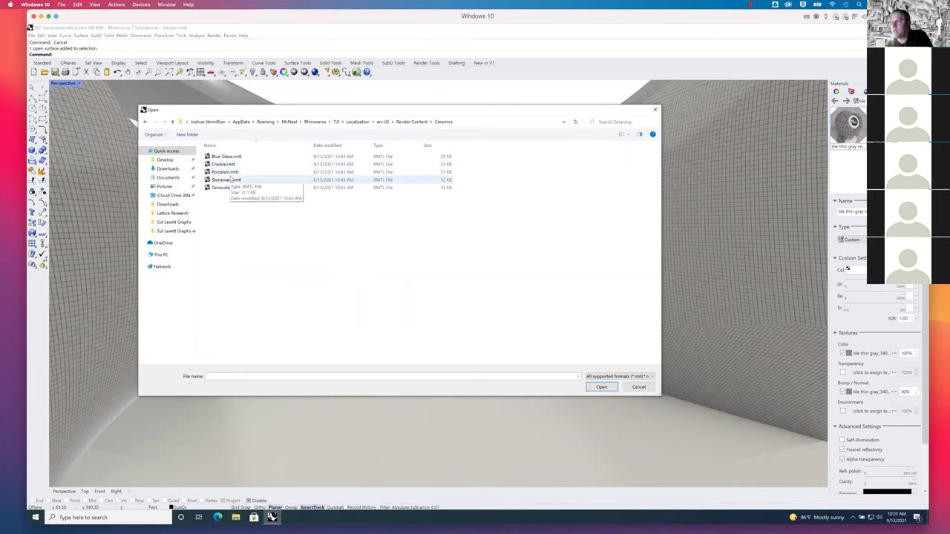
click(411, 122)
Locate tile thin gray reflective.rmtl in the library's Architectural, Wall, Tile folder and close the file browser without importing.
double_click(219, 155)
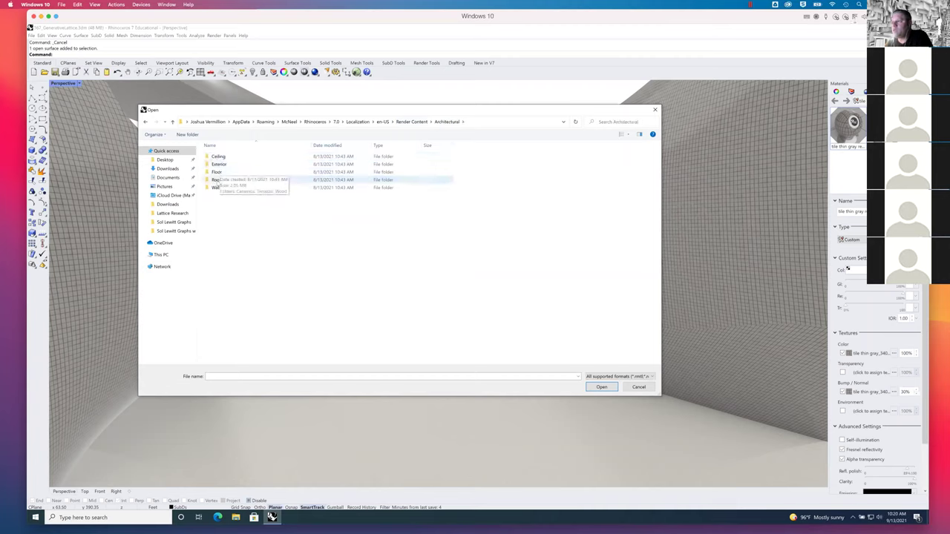
double_click(216, 187)
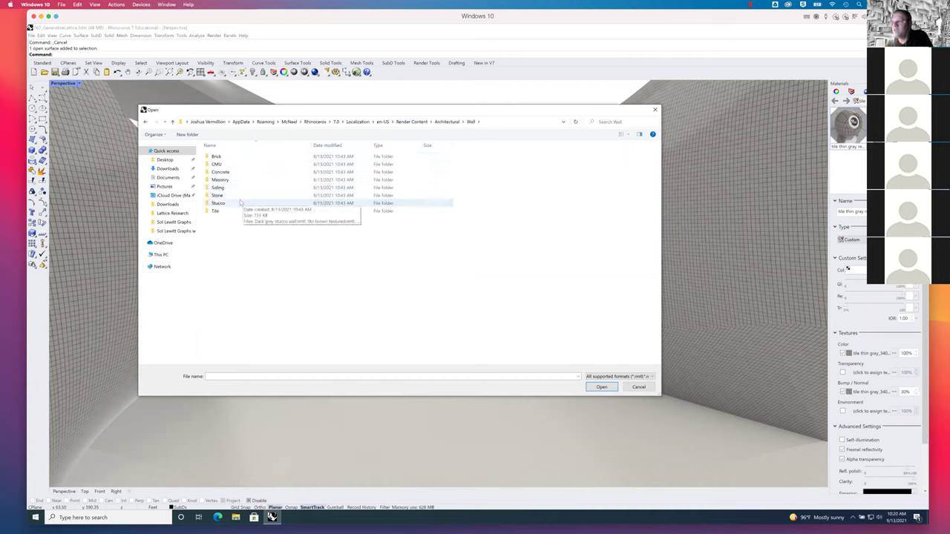
double_click(215, 211)
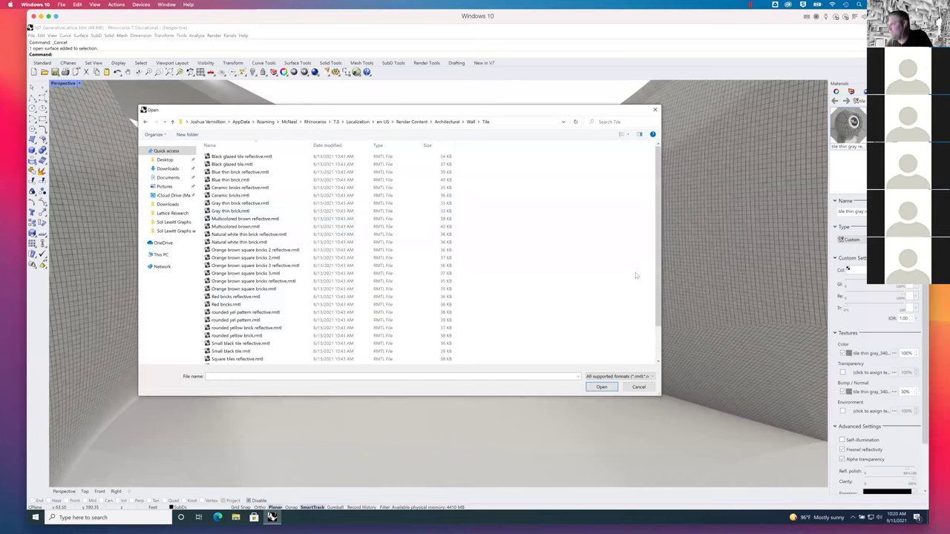
scroll(657, 258, down, 3)
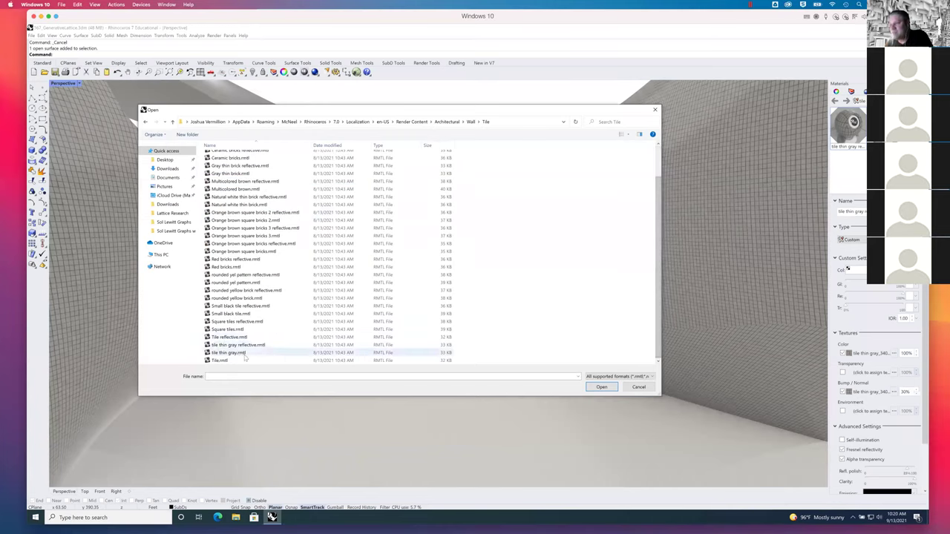
click(222, 345)
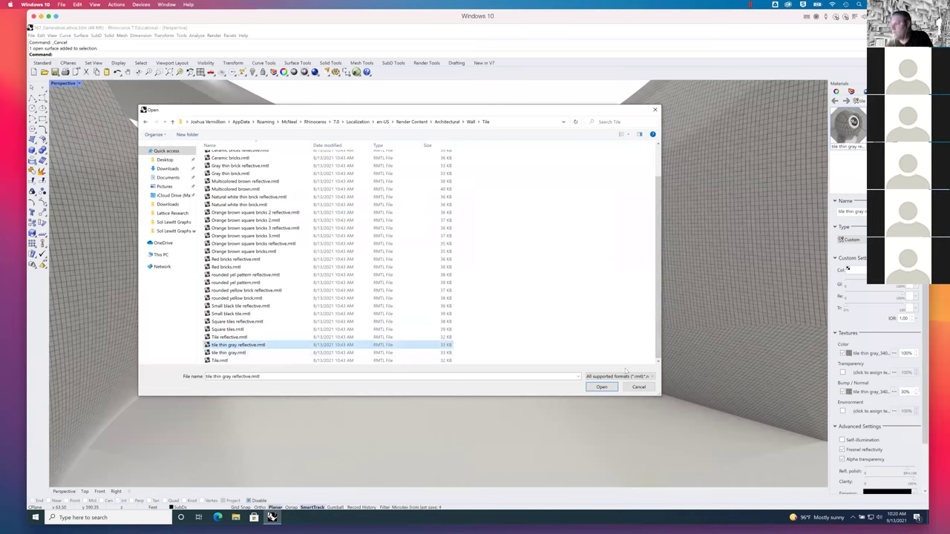
click(639, 387)
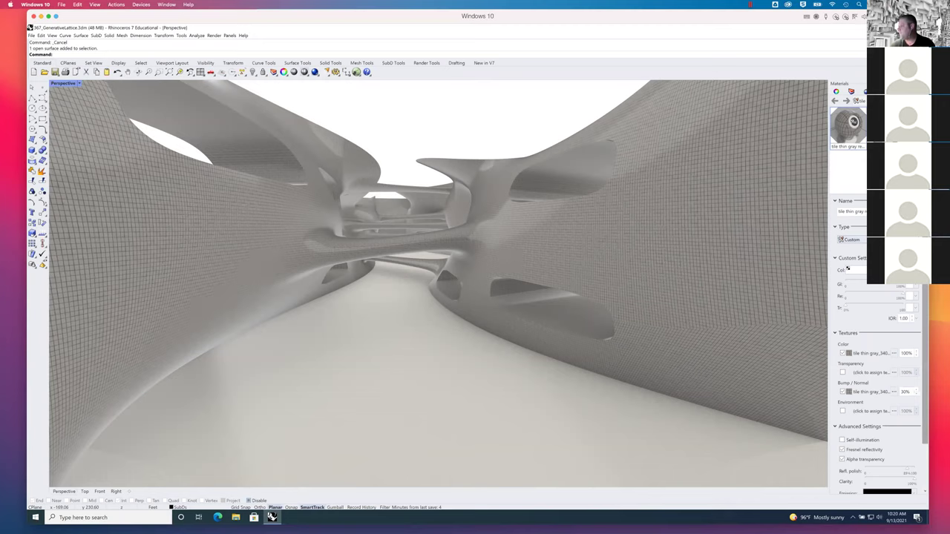
Review the texture and advanced settings of the thin gray reflective tile material.
scroll(906, 344, down, 1)
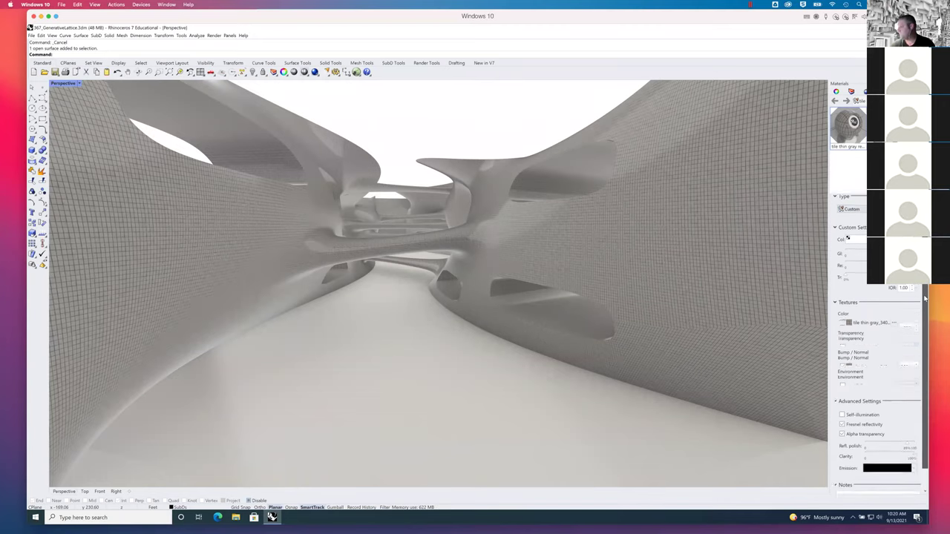
scroll(906, 343, up, 1)
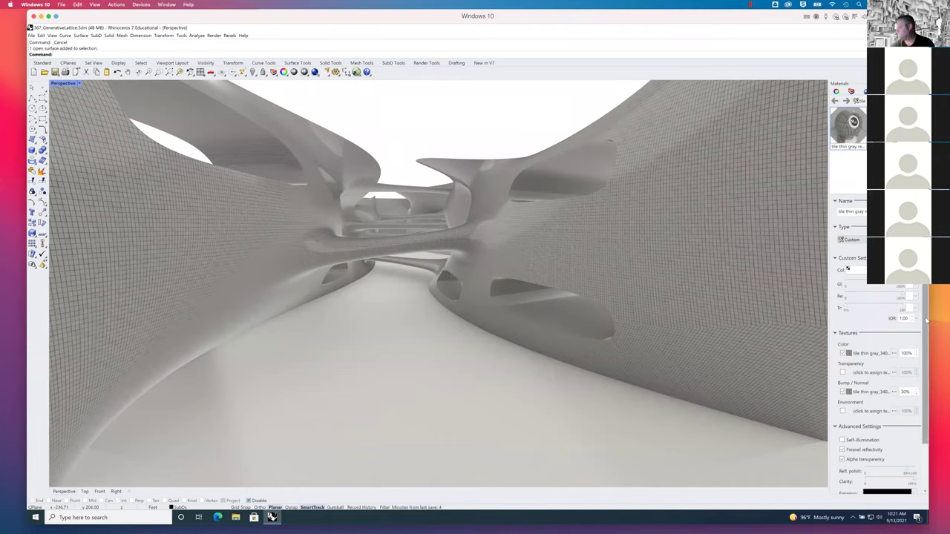
scroll(919, 347, down, 2)
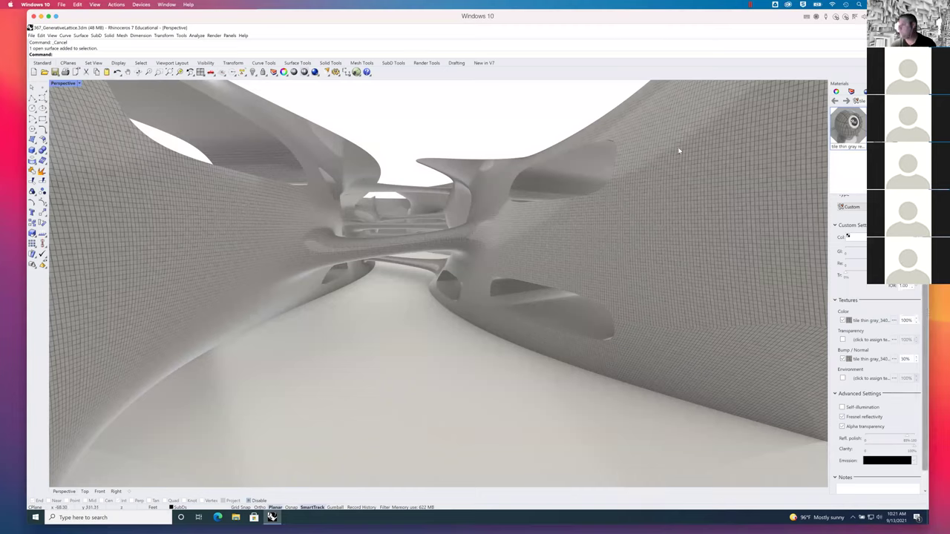
Select the tiled SubD wall structure and bring up the layer list followed by the document's rendering settings.
click(634, 128)
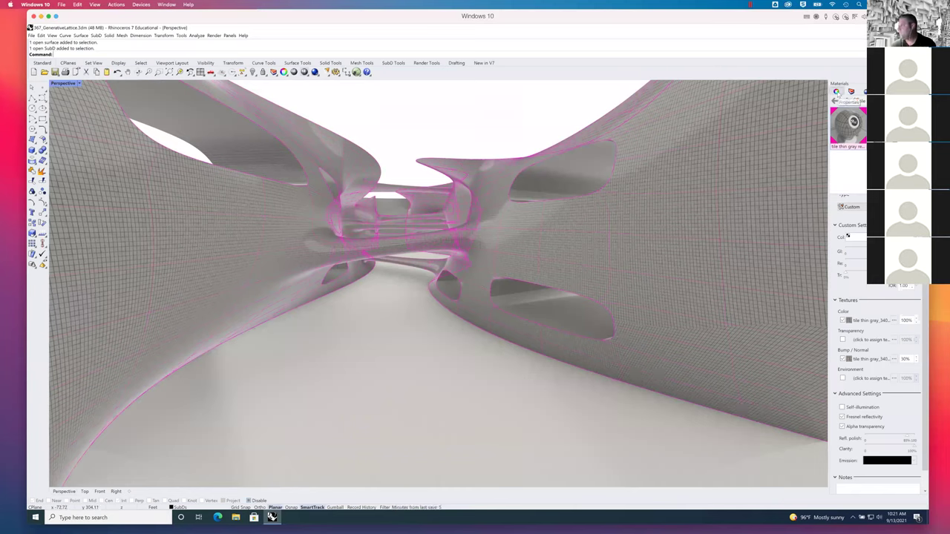
click(851, 91)
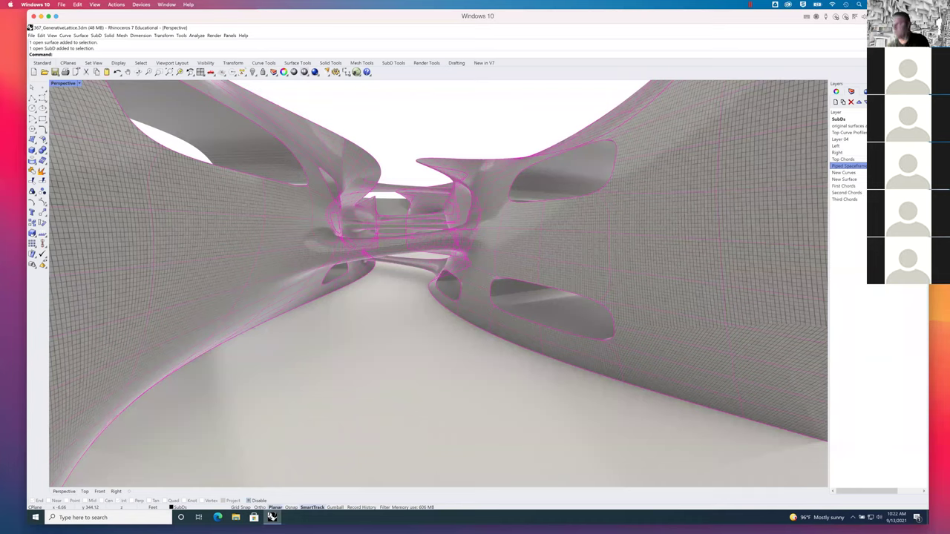
click(864, 91)
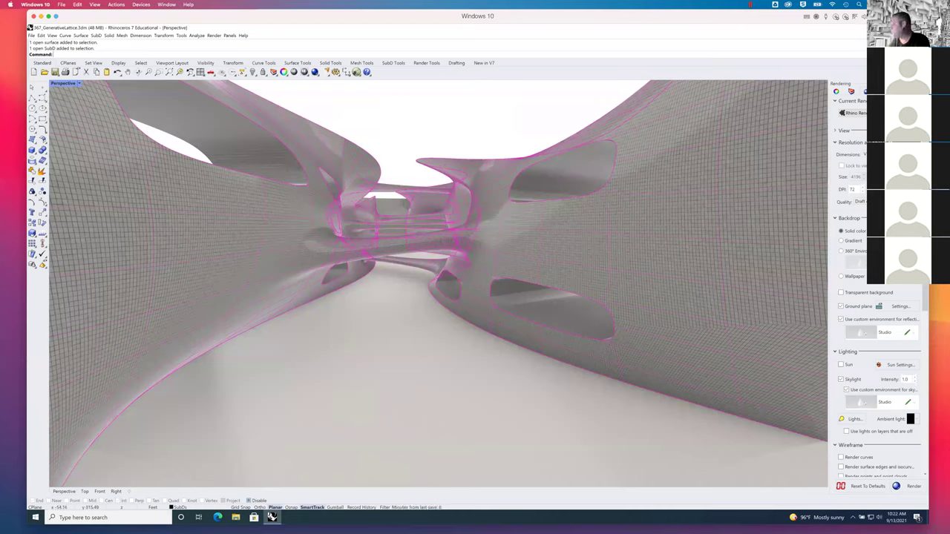
Assign the thin gray reflective tile material to the selected wall objects and clear the selection.
click(880, 92)
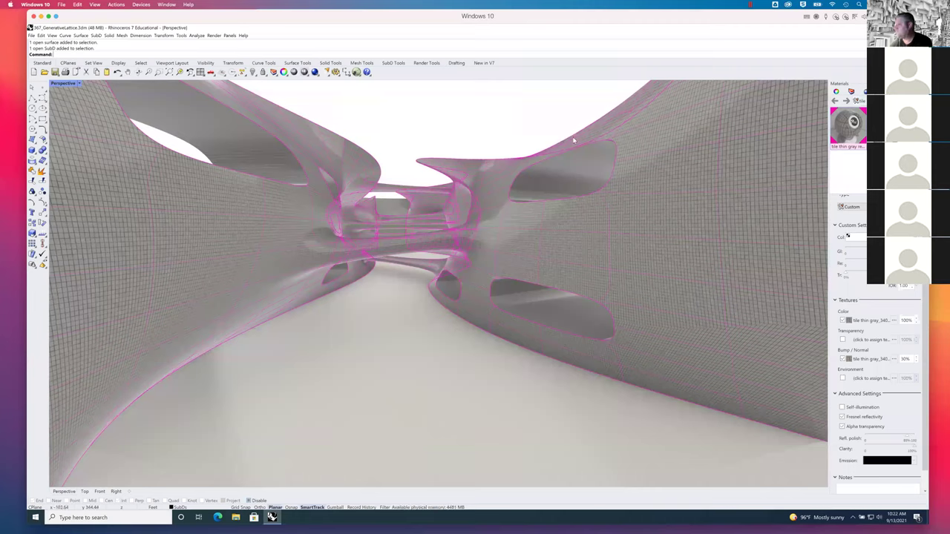
right_click(853, 121)
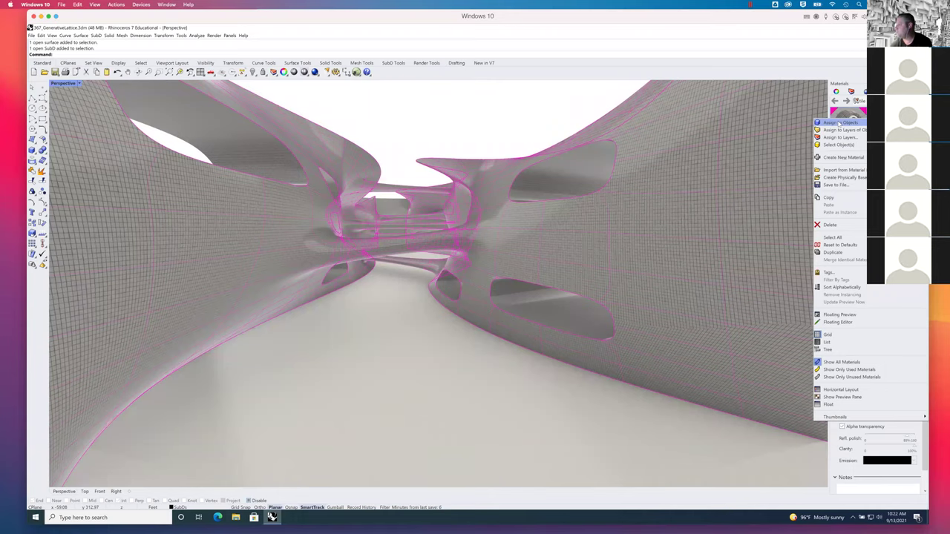
click(840, 123)
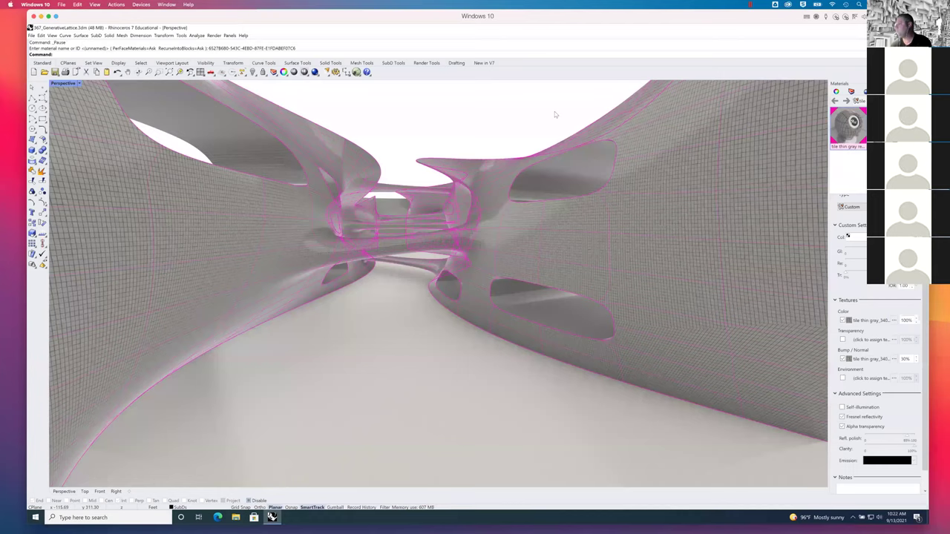
click(557, 112)
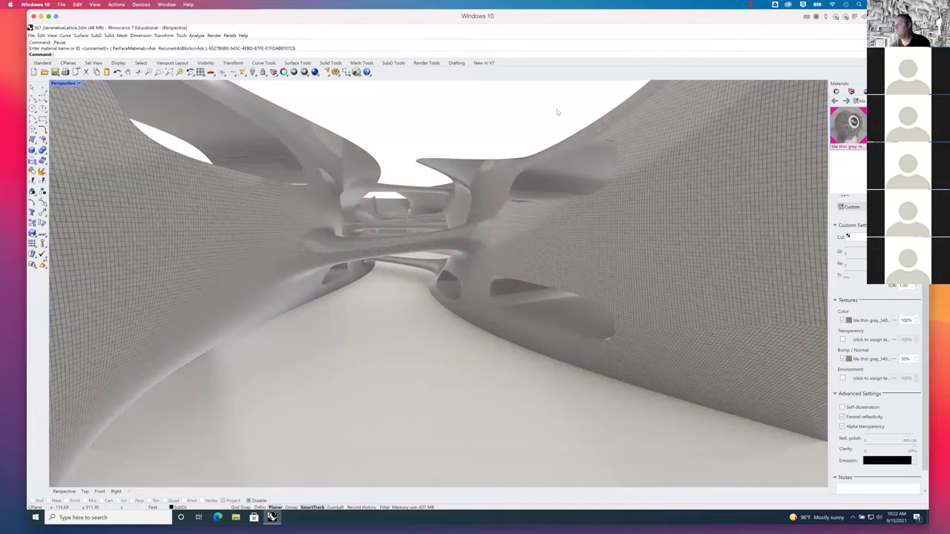
Delete the thin gray reflective tile and Tile 2 reflective materials from the document, even though they are in use.
right_click(852, 131)
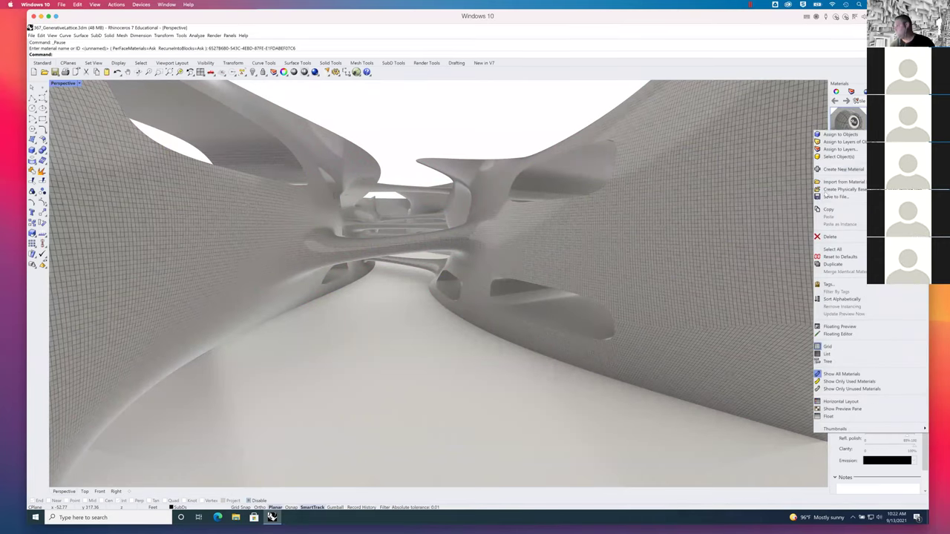
click(829, 236)
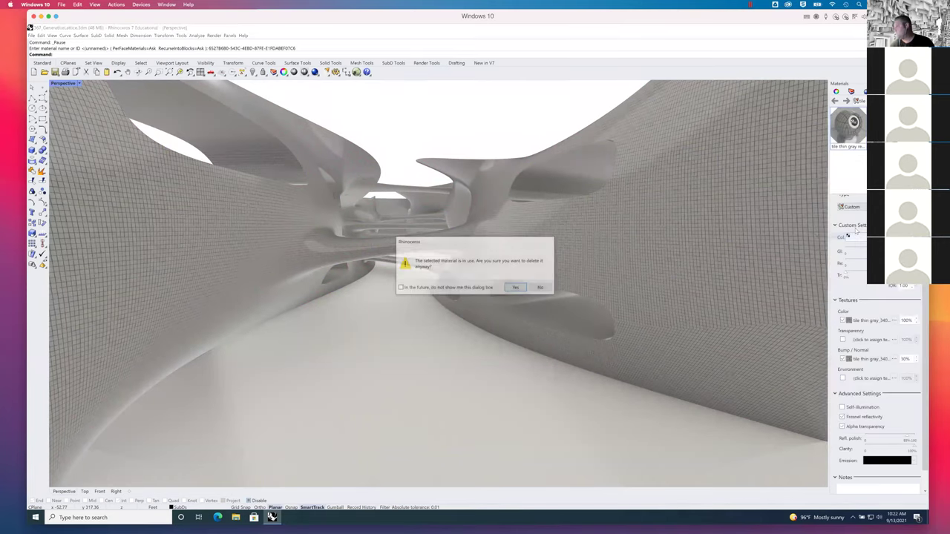
click(517, 287)
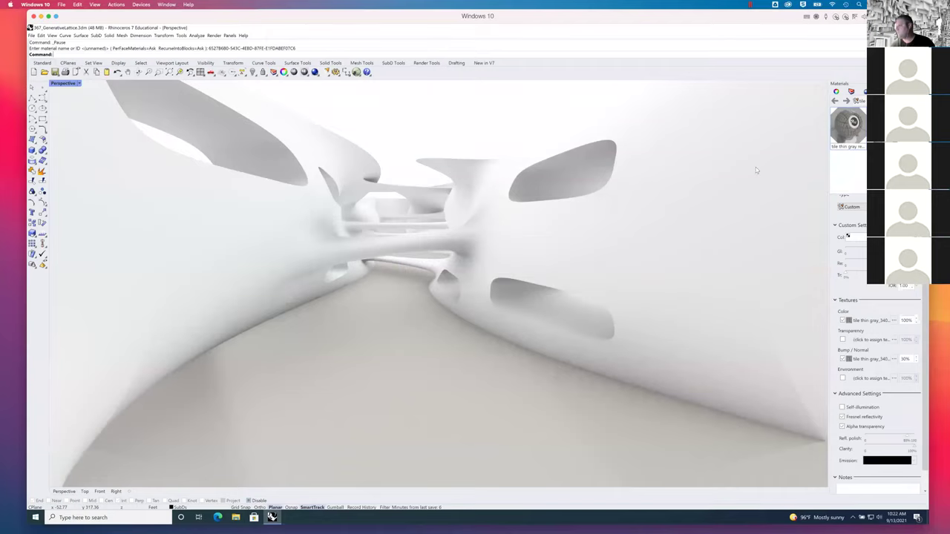
right_click(847, 125)
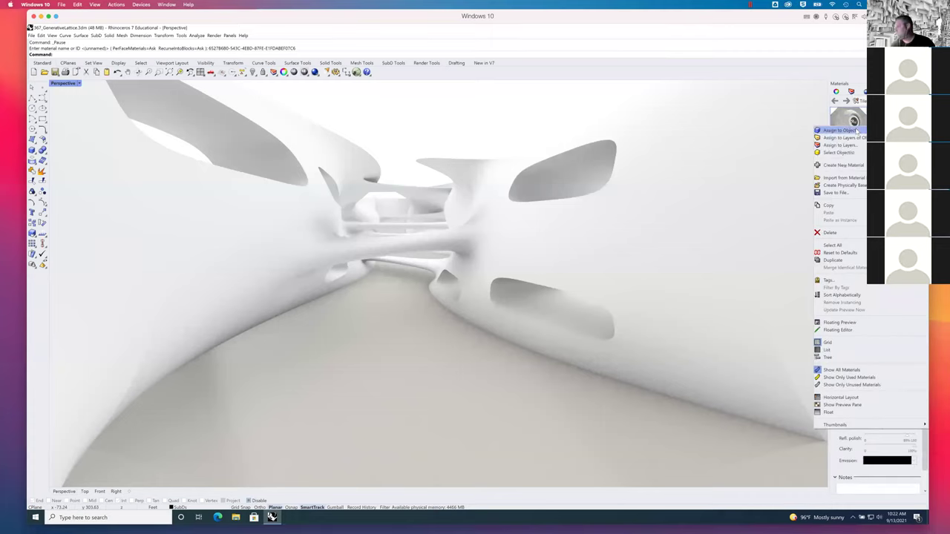
click(829, 233)
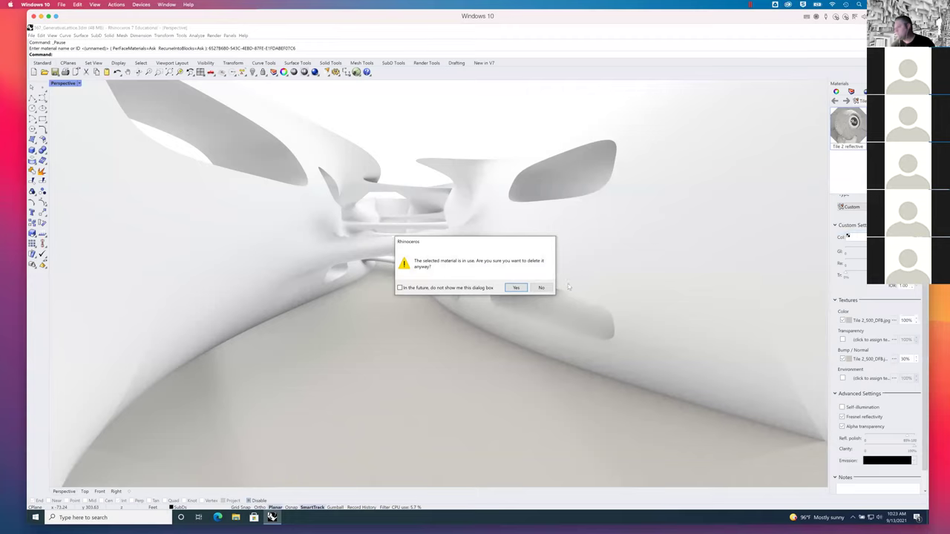
click(534, 289)
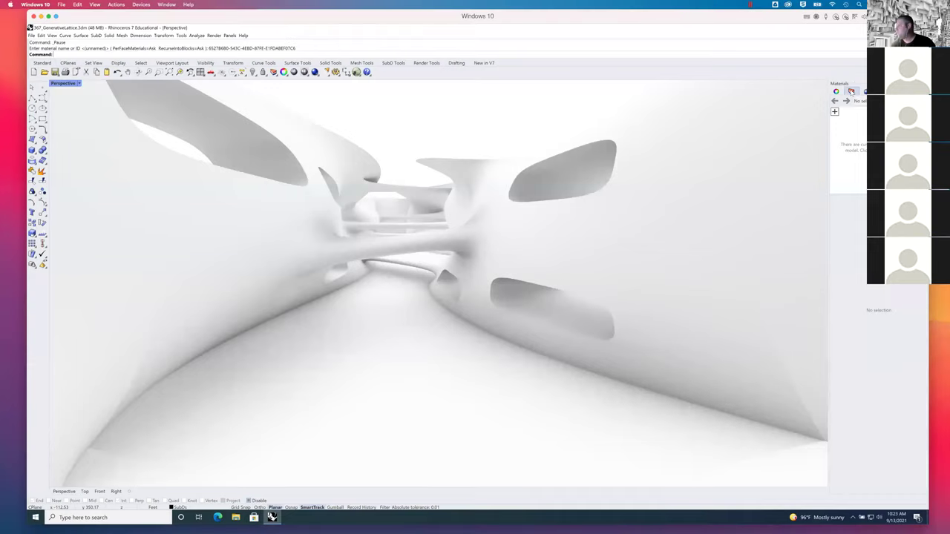
Select all objects on the SubDs layer and remove the floor surface from the selection.
click(851, 92)
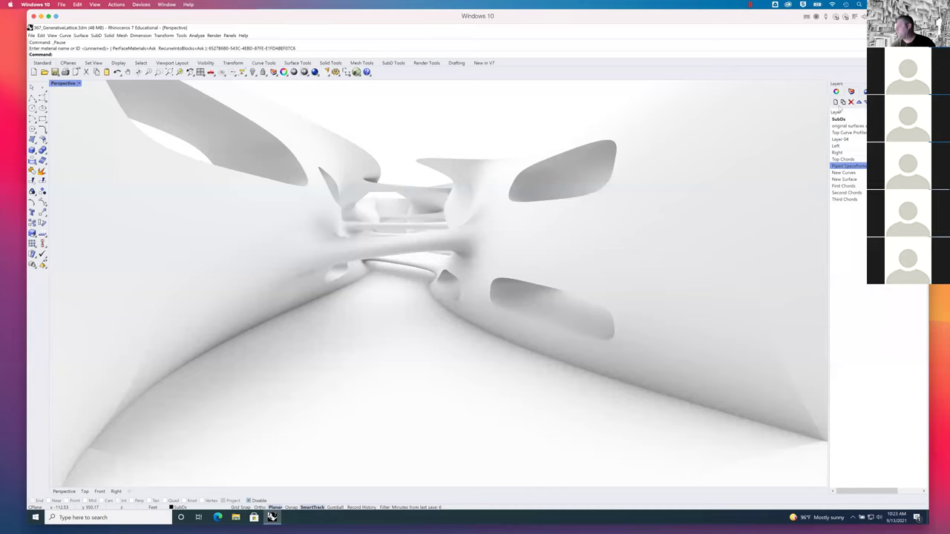
right_click(842, 120)
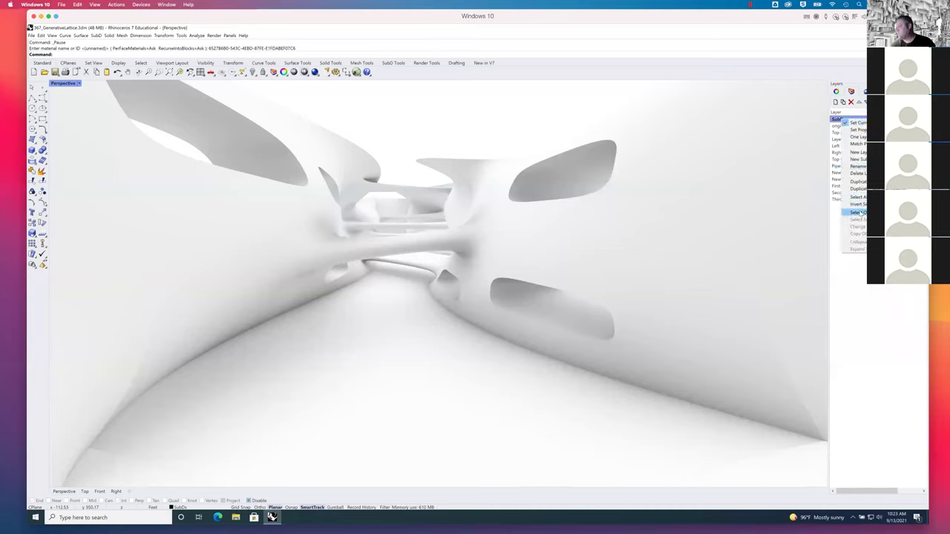
click(858, 212)
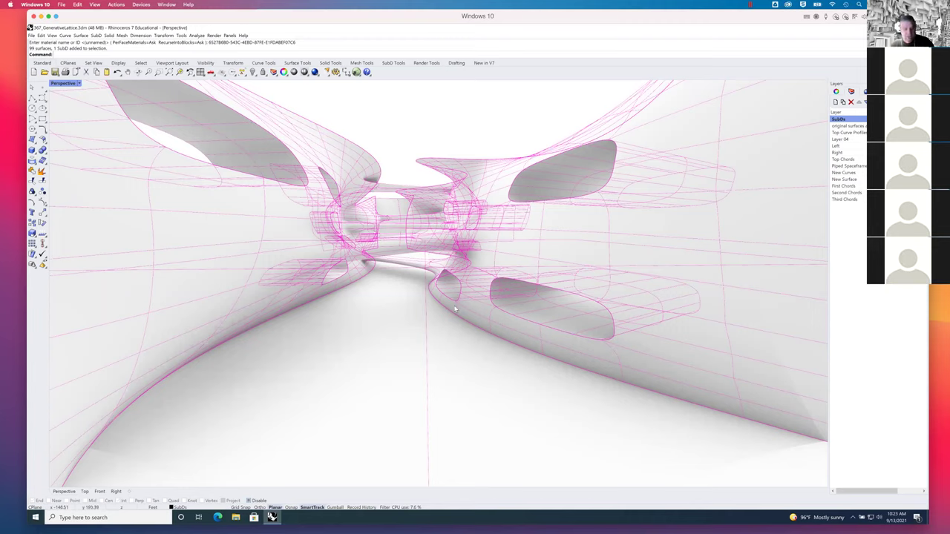
ctrl+click(427, 352)
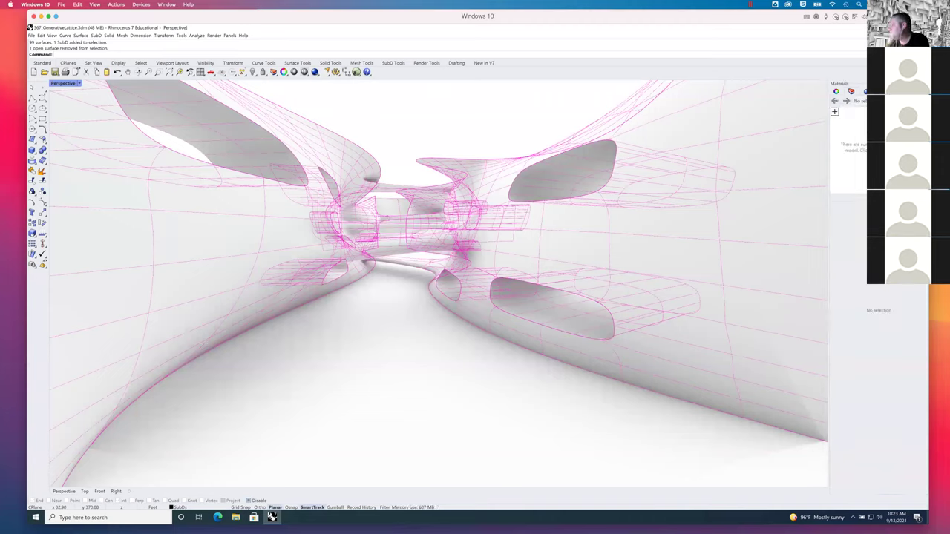
Import tile thin gray reflective.rmtl from the library's Architectural, Wall, Tile folder and assign it to the selected objects.
click(834, 111)
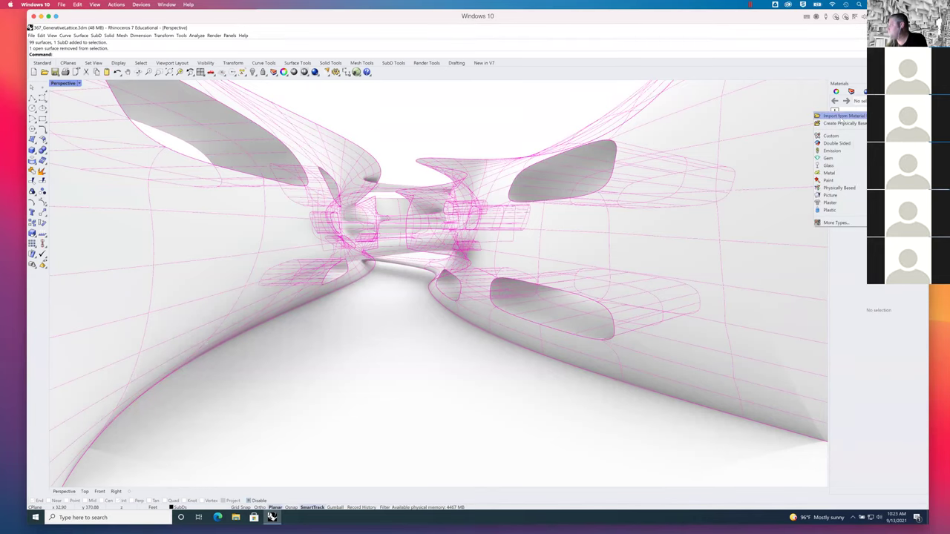
click(816, 119)
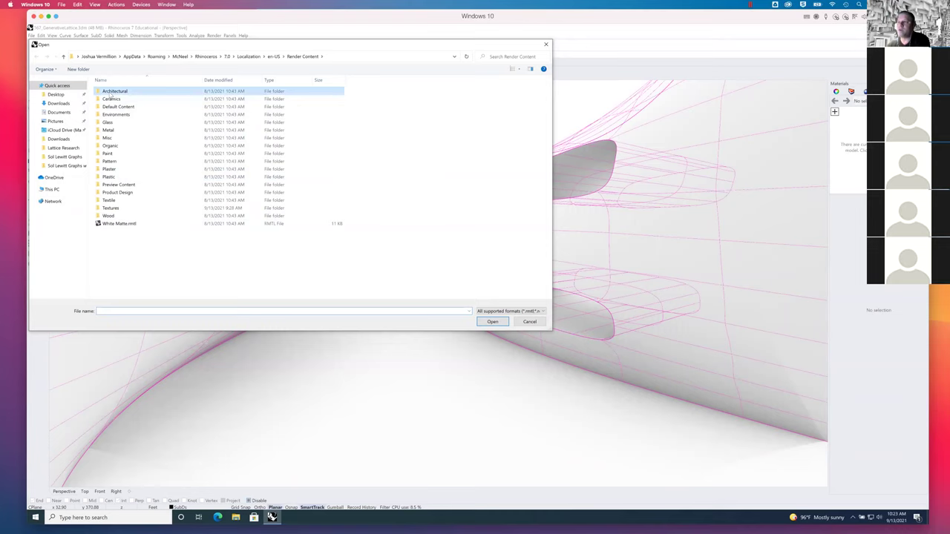
double_click(112, 91)
double_click(107, 122)
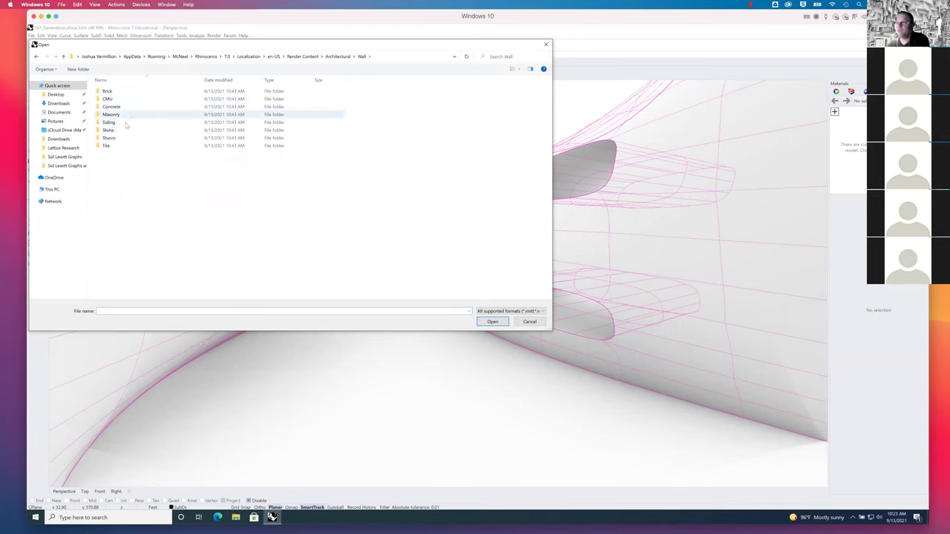
double_click(107, 146)
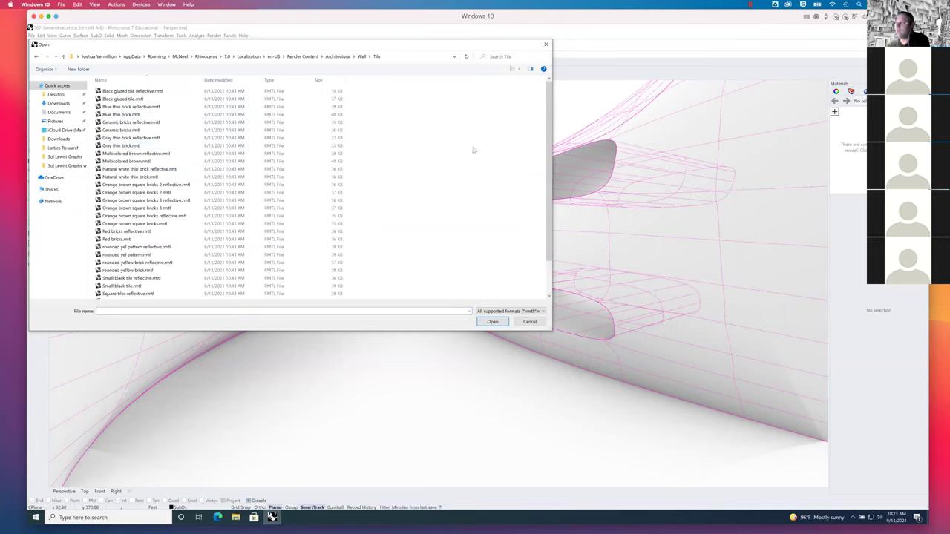
drag(548, 128, 548, 184)
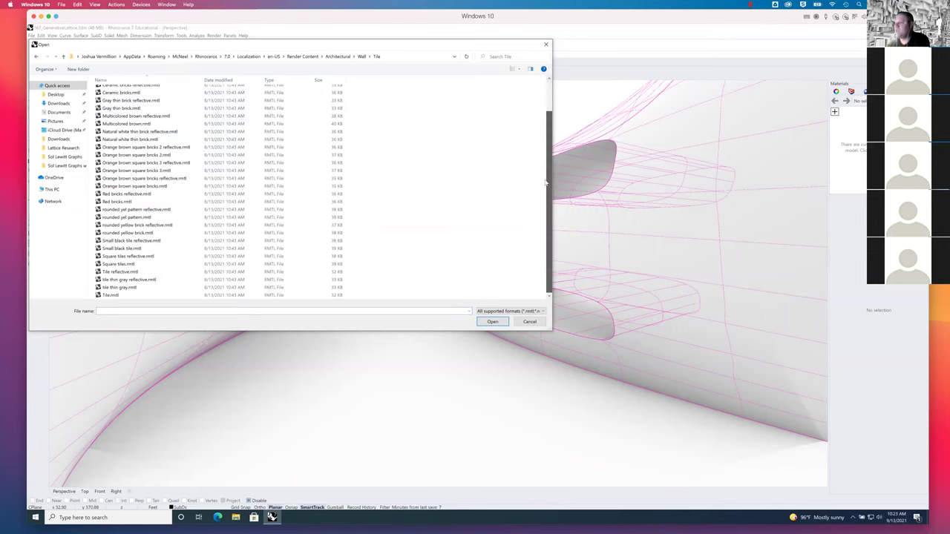
double_click(135, 280)
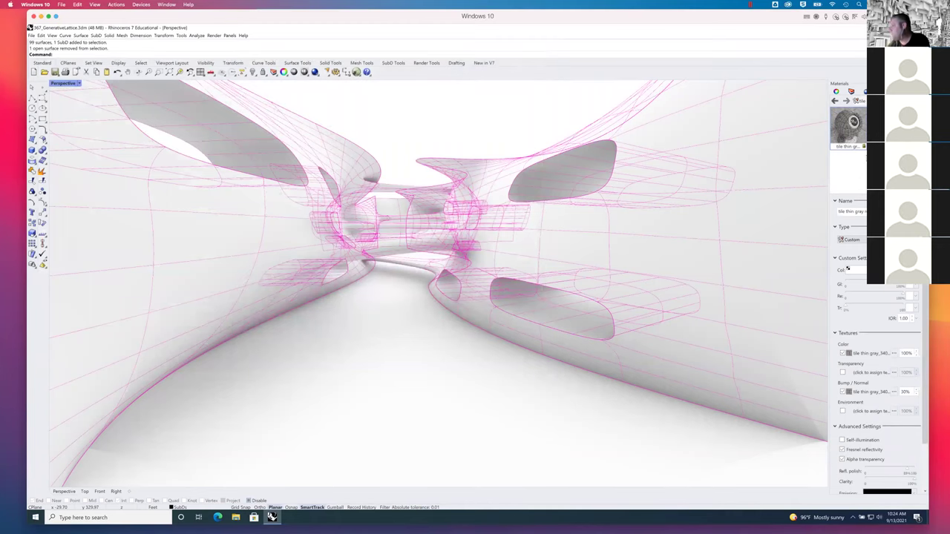
right_click(848, 130)
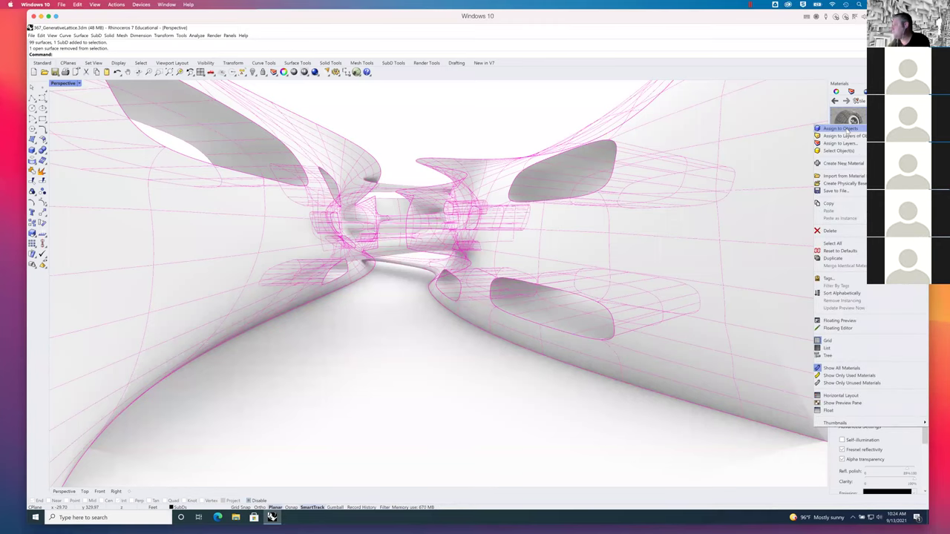
click(848, 129)
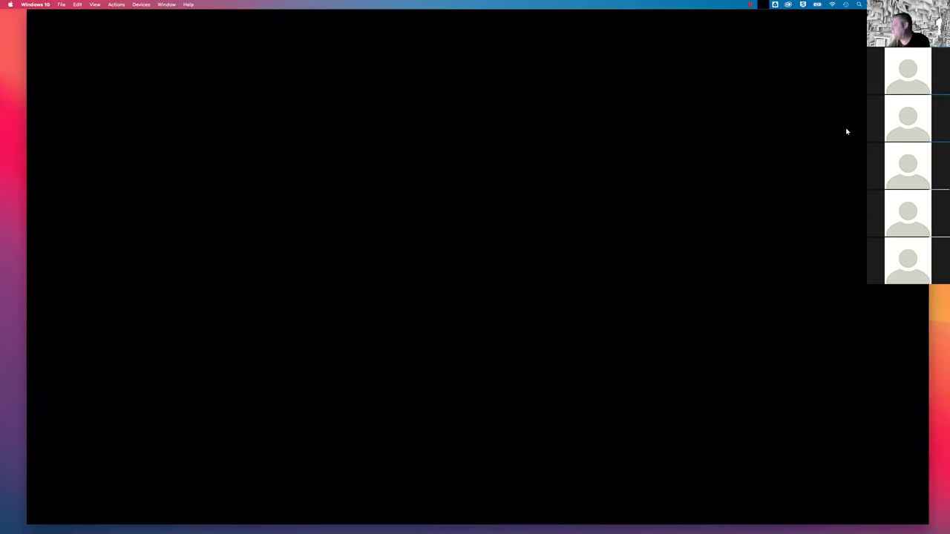
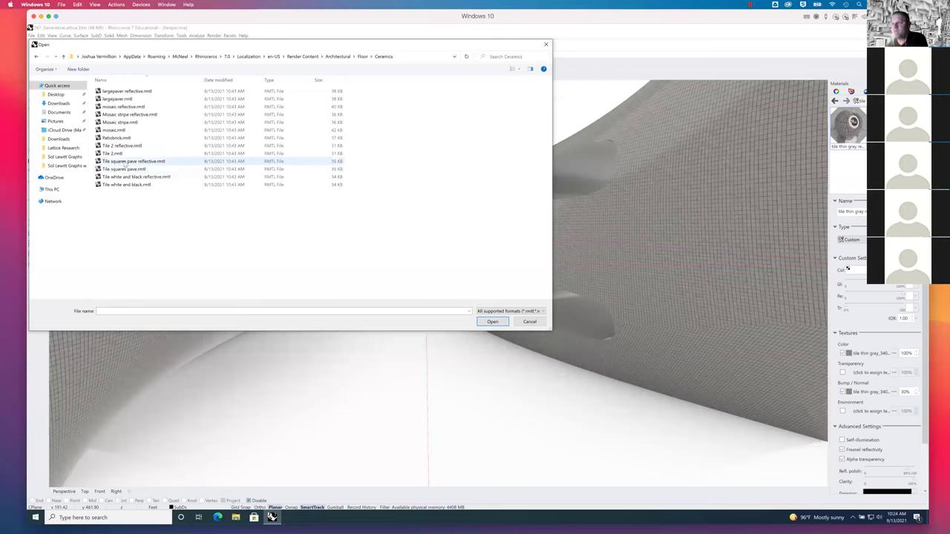
Import Tile 2 reflective.rmtl from the library's Architectural, Floor, Ceramics folder and assign it to the selected floor surface.
click(124, 163)
click(122, 147)
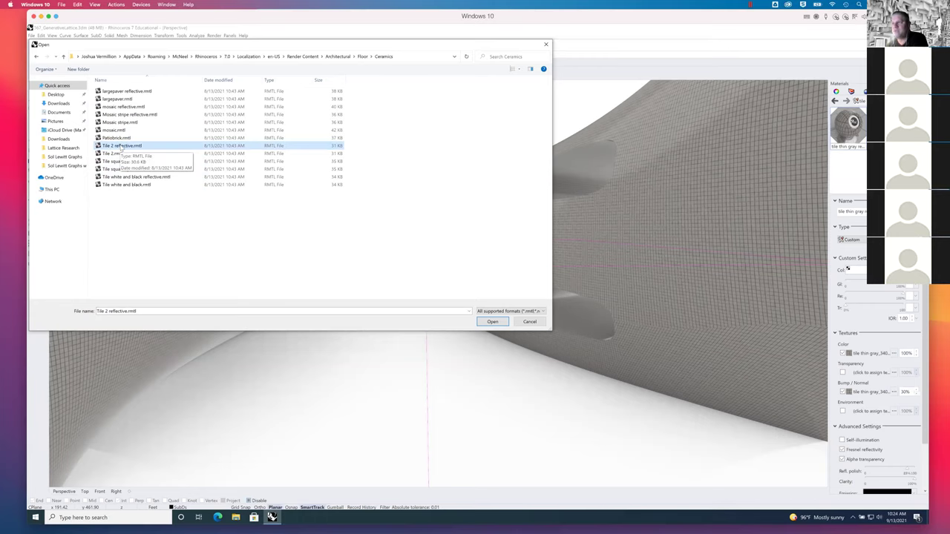
double_click(121, 147)
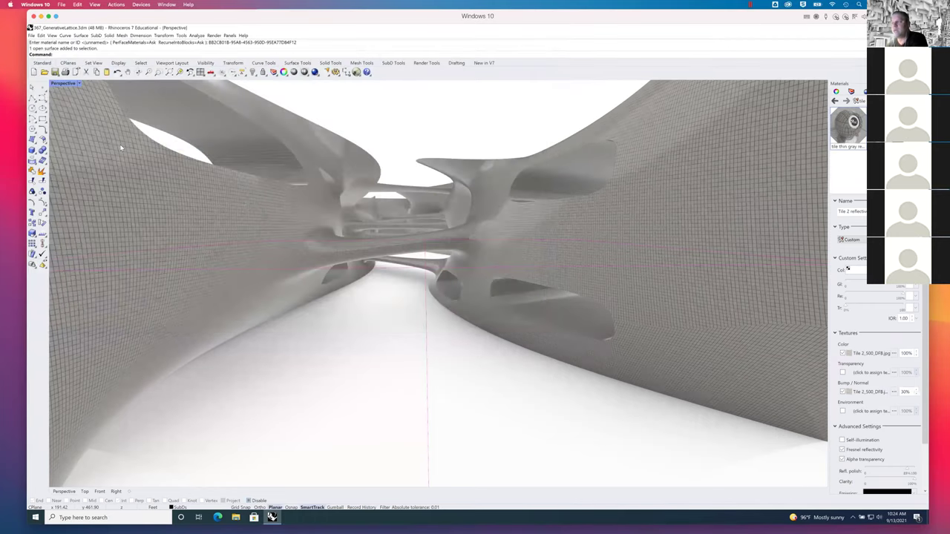
right_click(848, 127)
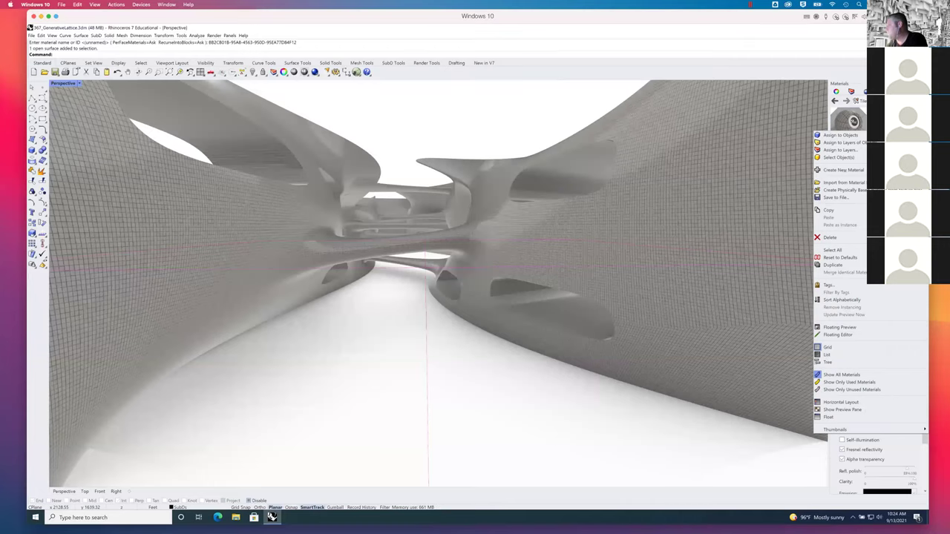
click(843, 135)
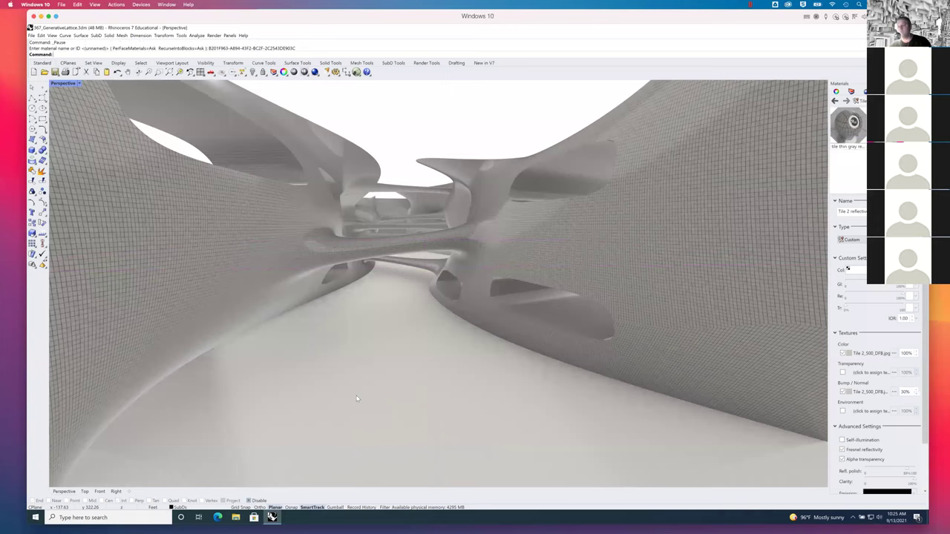
Examine the tiled SubD walls and the floor material in the rendered perspective view, both outside and along the corridor.
right_drag(375, 405, 373, 356)
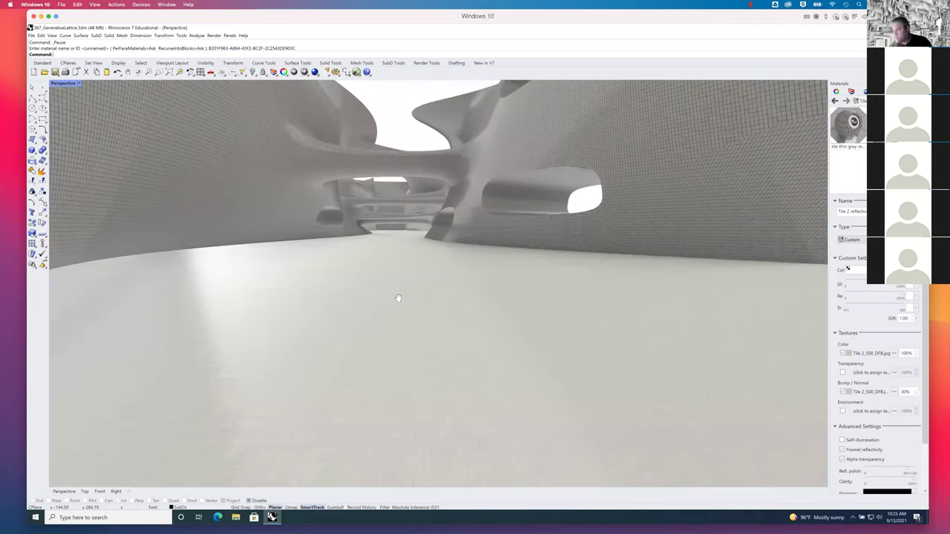
scroll(444, 432, up, 3)
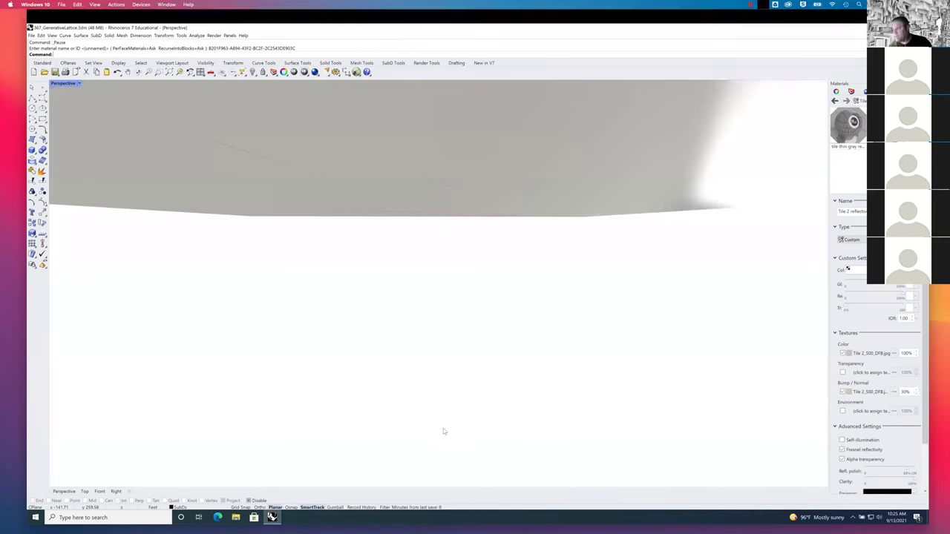
scroll(444, 430, down, 5)
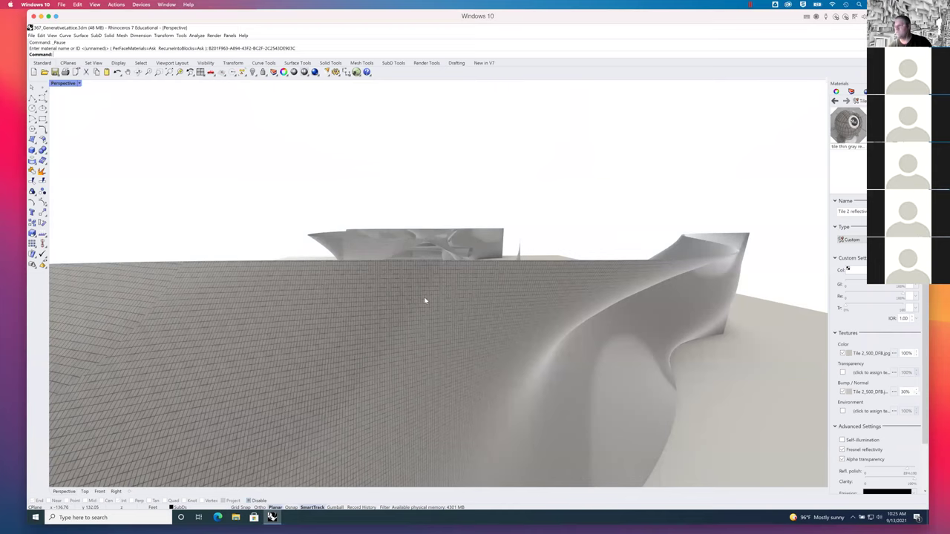
scroll(425, 300, up, 5)
scroll(425, 305, up, 4)
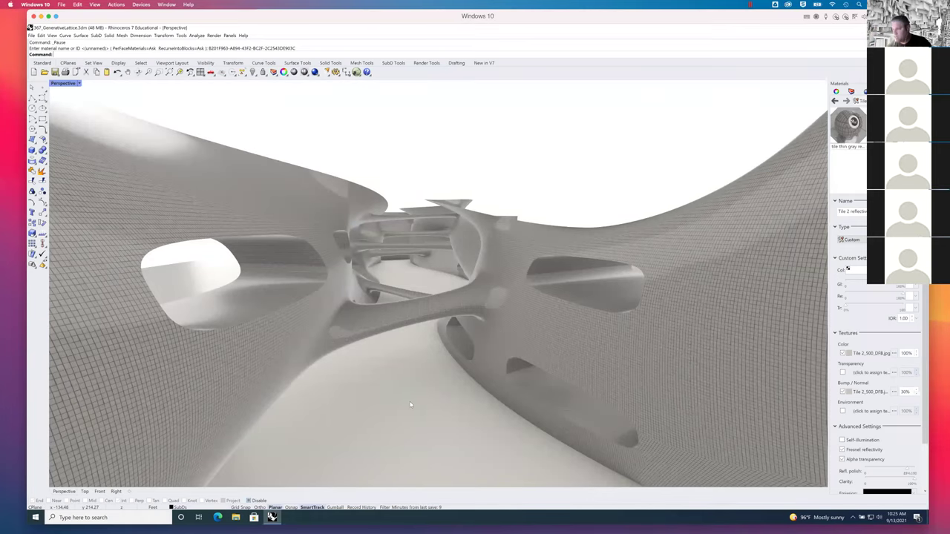
scroll(410, 404, up, 5)
scroll(411, 404, up, 3)
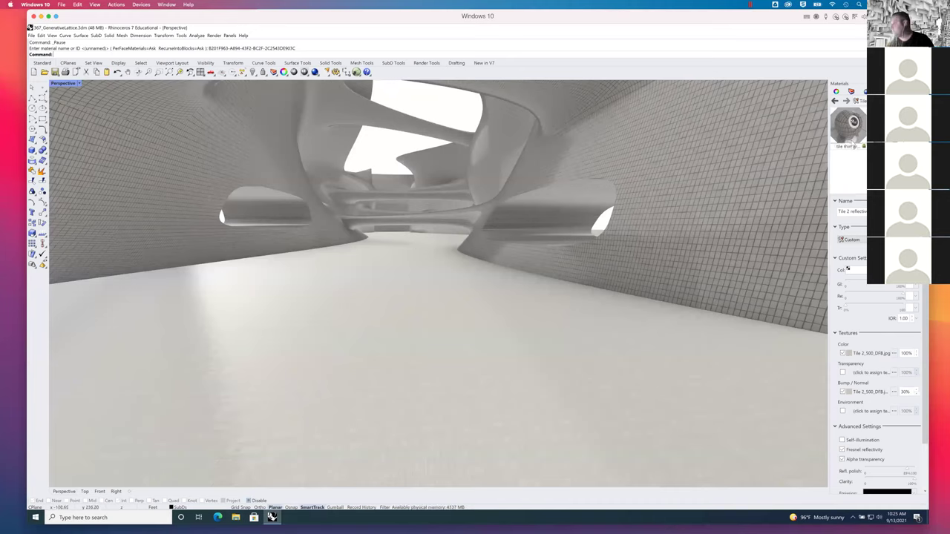
shift+right_drag(385, 160, 387, 199)
Switch the Perspective viewport to Shaded display and turn on the Piped Spaceframe layer.
click(79, 83)
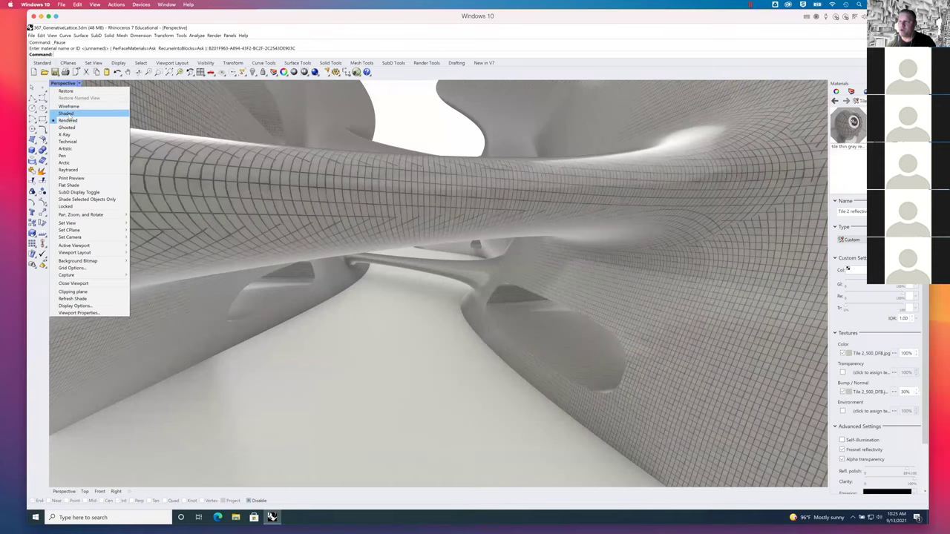
click(68, 114)
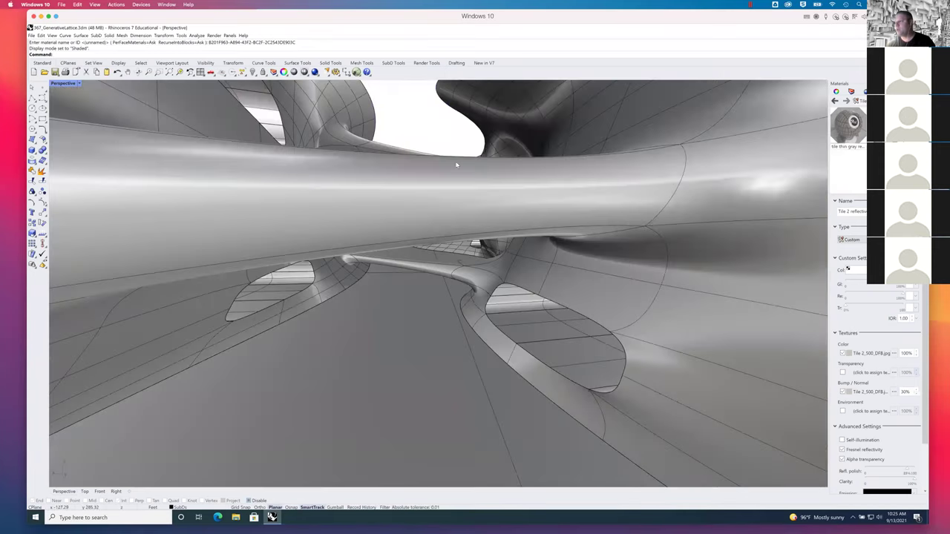
scroll(461, 253, down, 6)
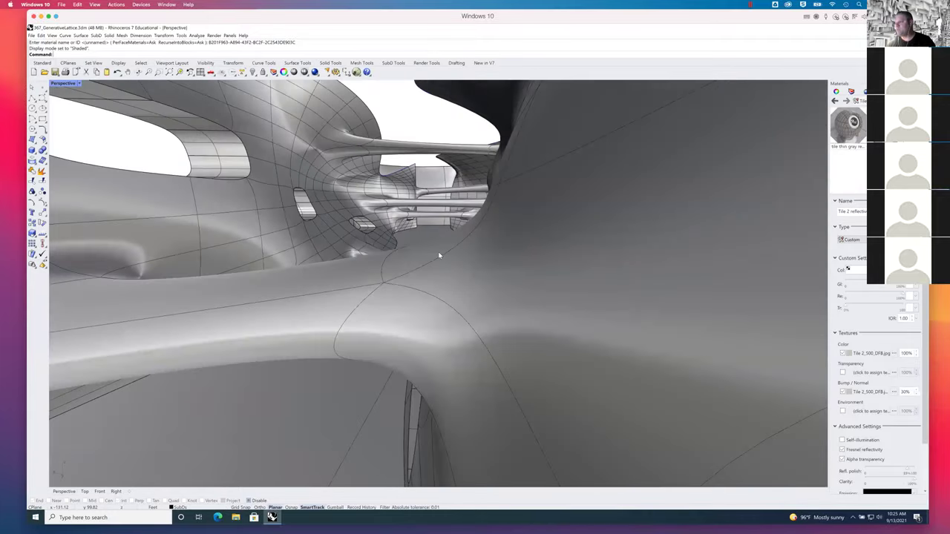
scroll(446, 258, up, 3)
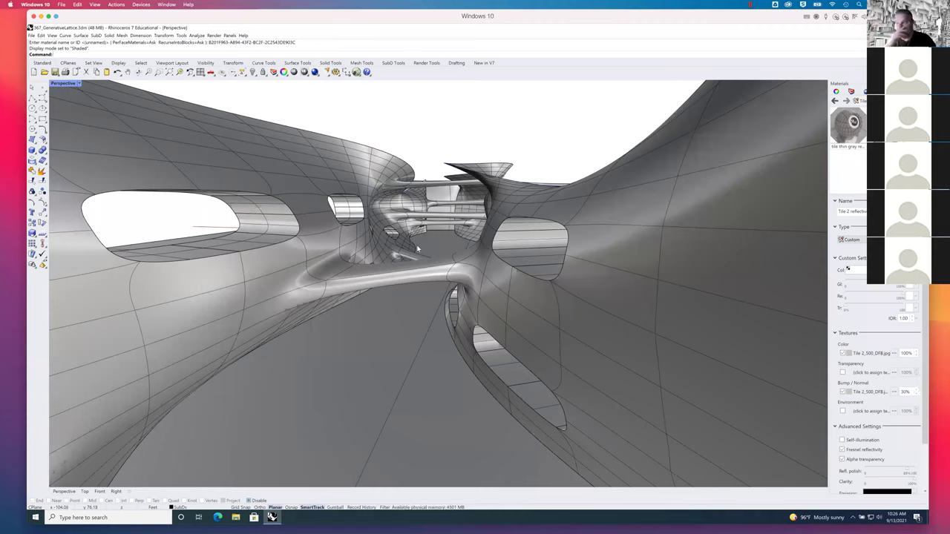
right_drag(445, 267, 479, 256)
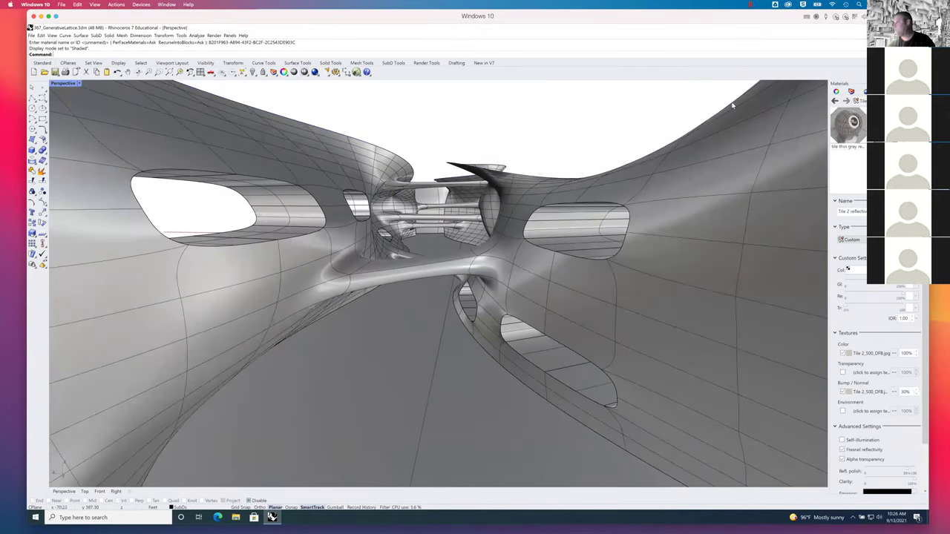
click(850, 90)
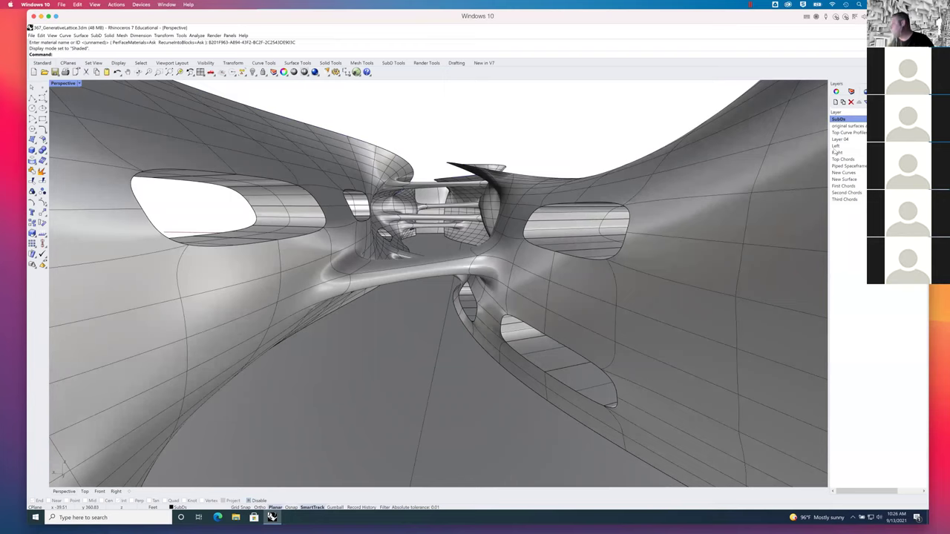
click(848, 166)
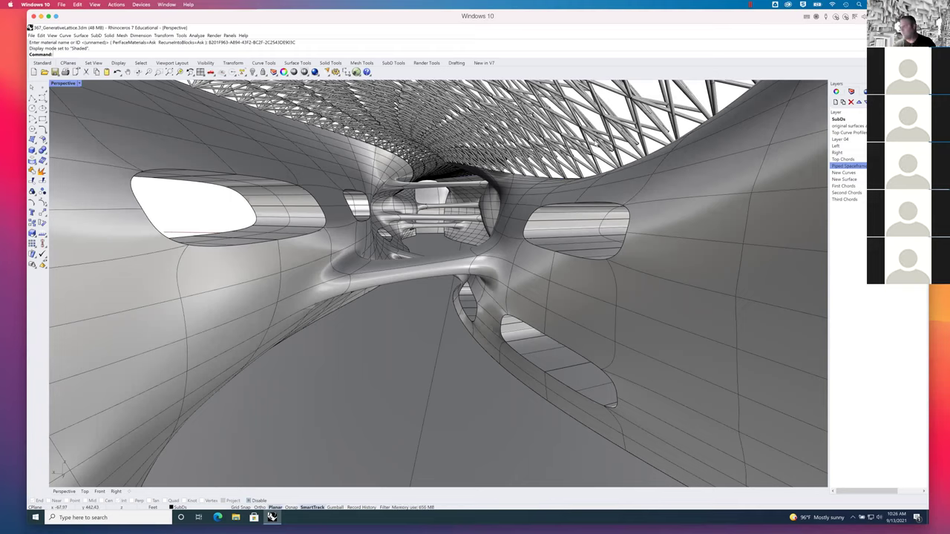
Examine how the piped spaceframe roof spans the SubD walls, from outside and from within the corridor.
scroll(550, 165, up, 3)
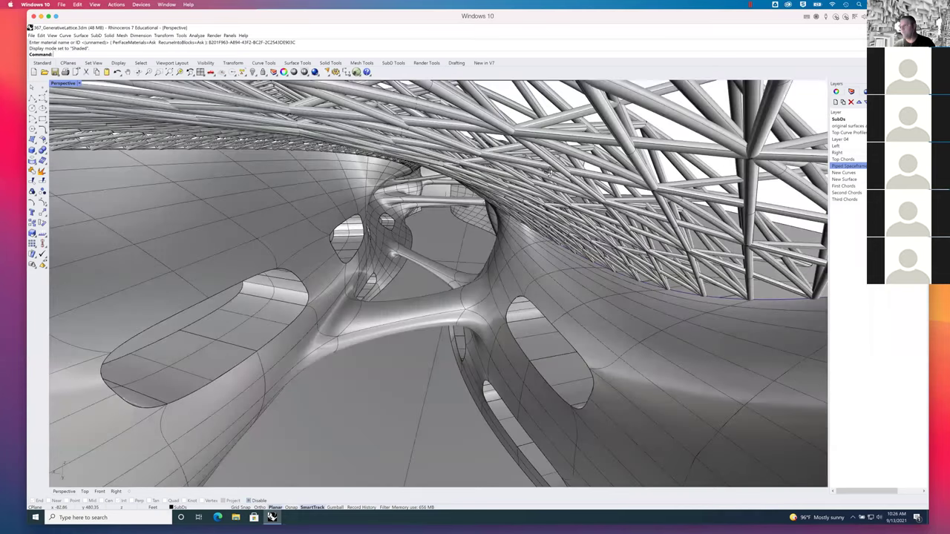
scroll(549, 171, down, 3)
scroll(564, 176, down, 3)
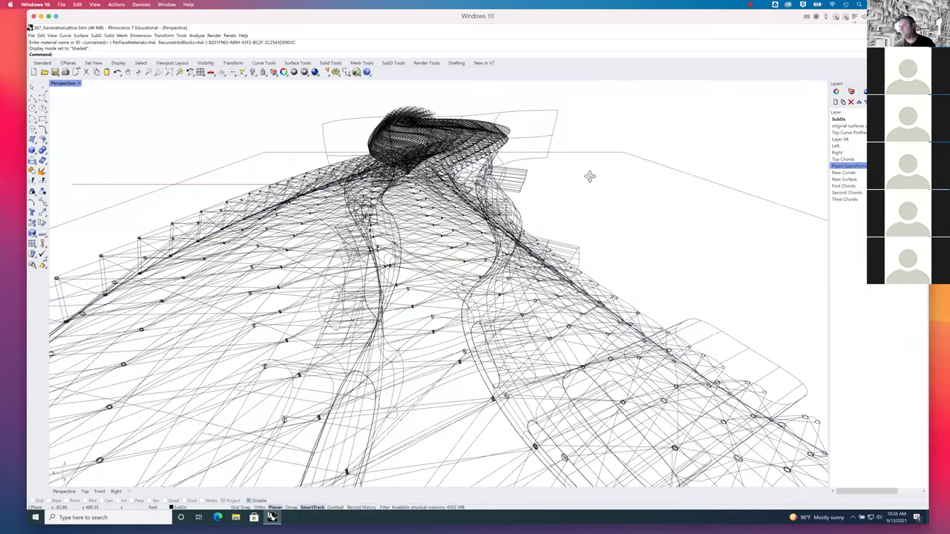
scroll(586, 176, up, 3)
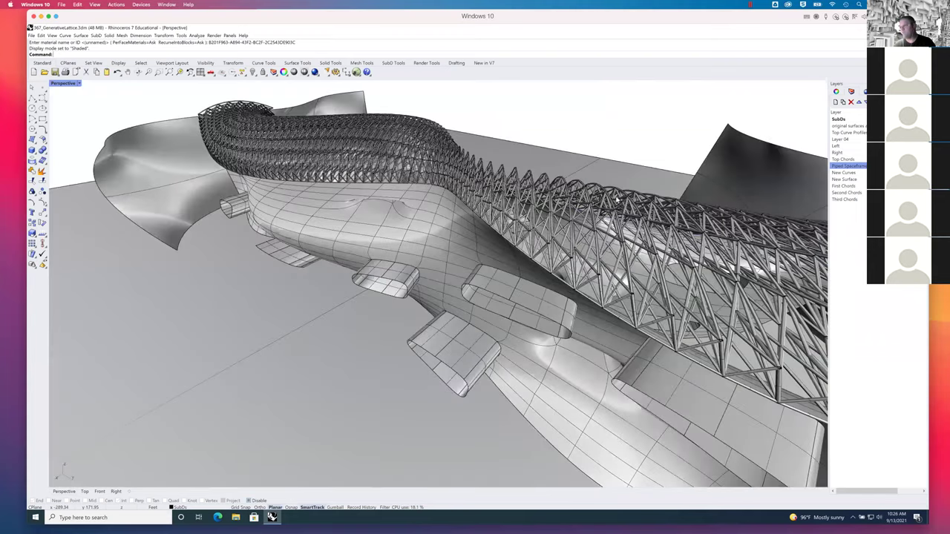
scroll(617, 201, down, 3)
mouse_move(592, 242)
right_down()
mouse_move(572, 250)
mouse_move(583, 244)
right_up()
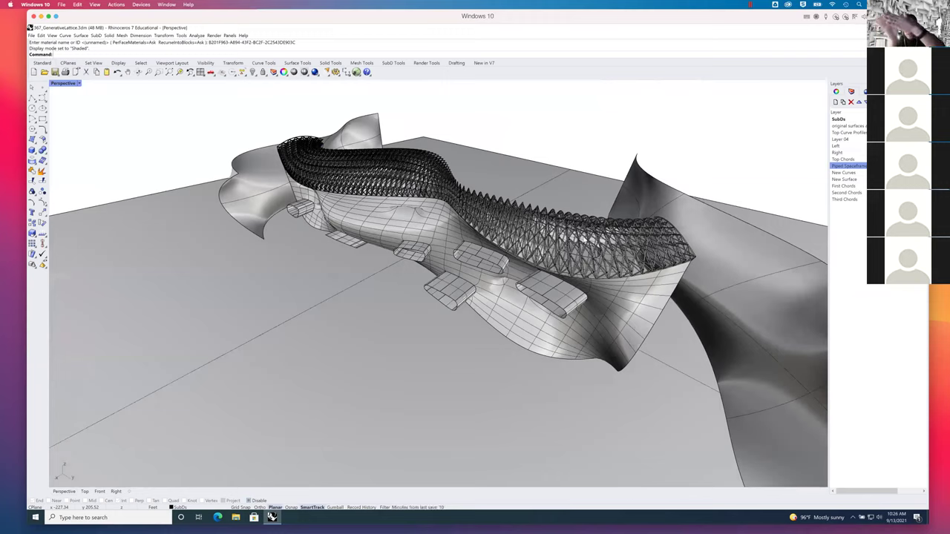
right_drag(602, 265, 514, 290)
scroll(513, 288, up, 6)
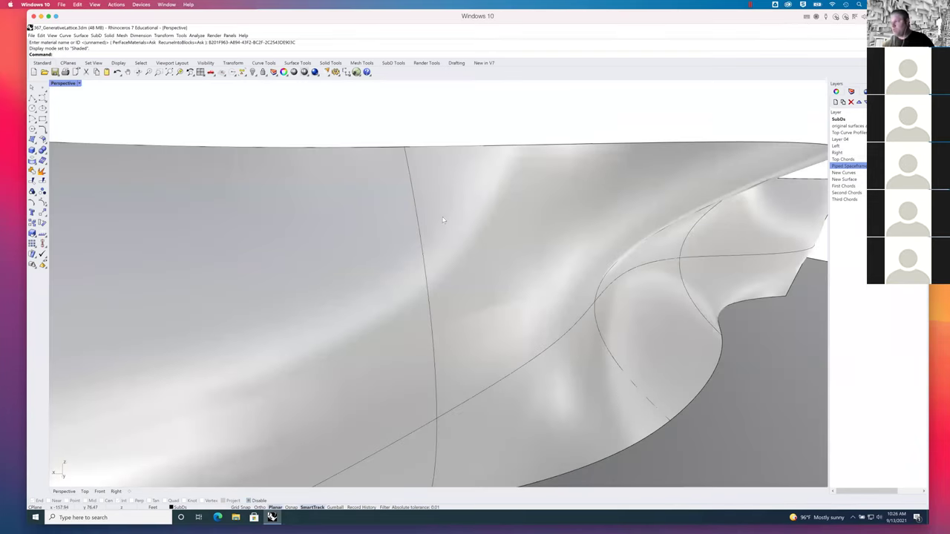
scroll(444, 221, down, 6)
right_drag(455, 226, 450, 224)
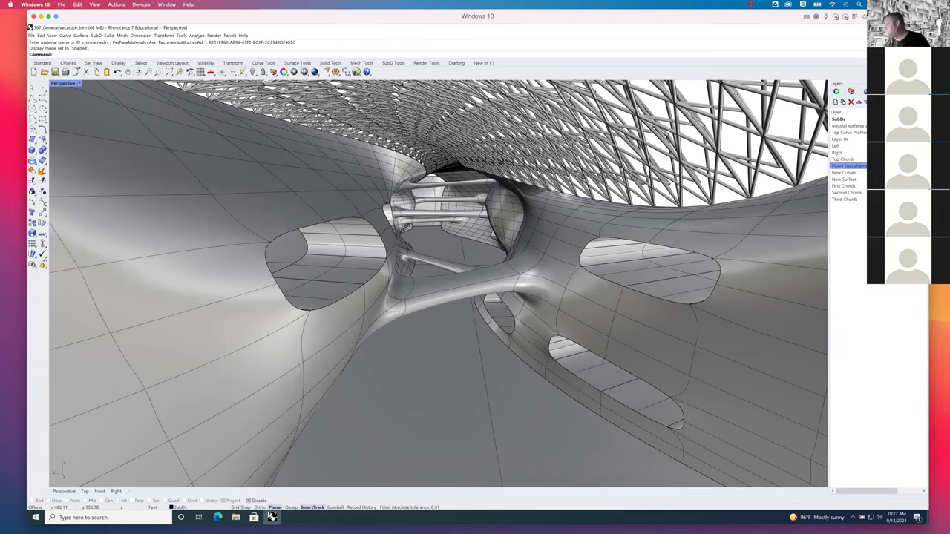
Show the New Curves layer, pick its open curves on the floor and roof to identify them, and clear the selection.
click(851, 172)
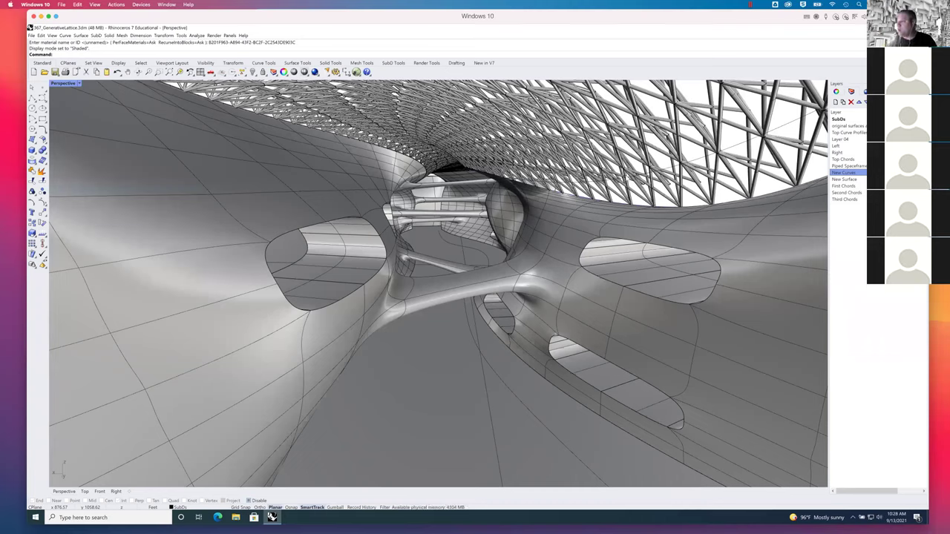
click(445, 241)
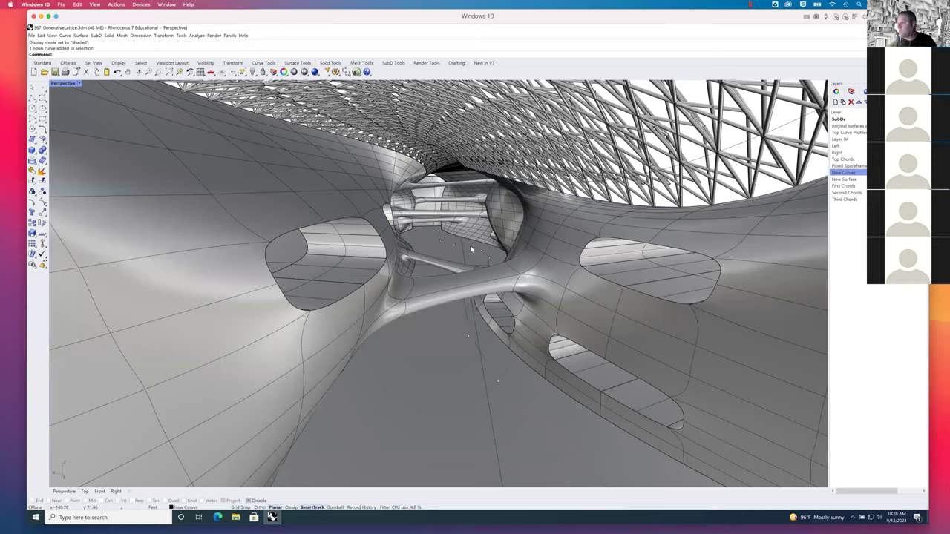
click(695, 161)
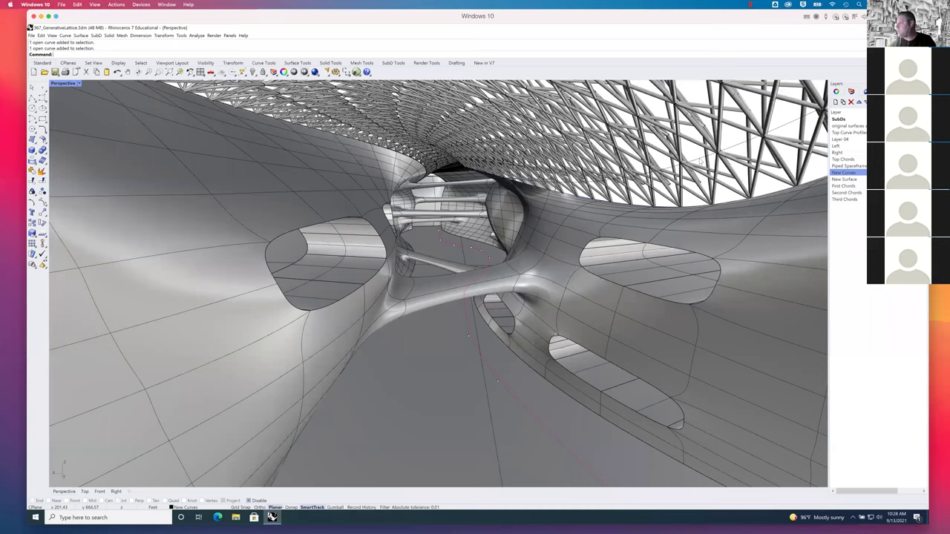
click(848, 180)
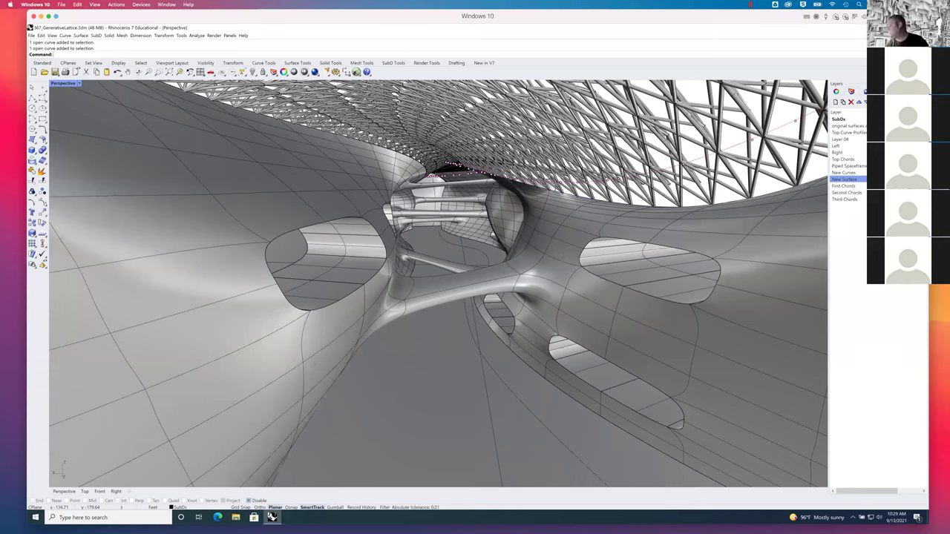
click(844, 172)
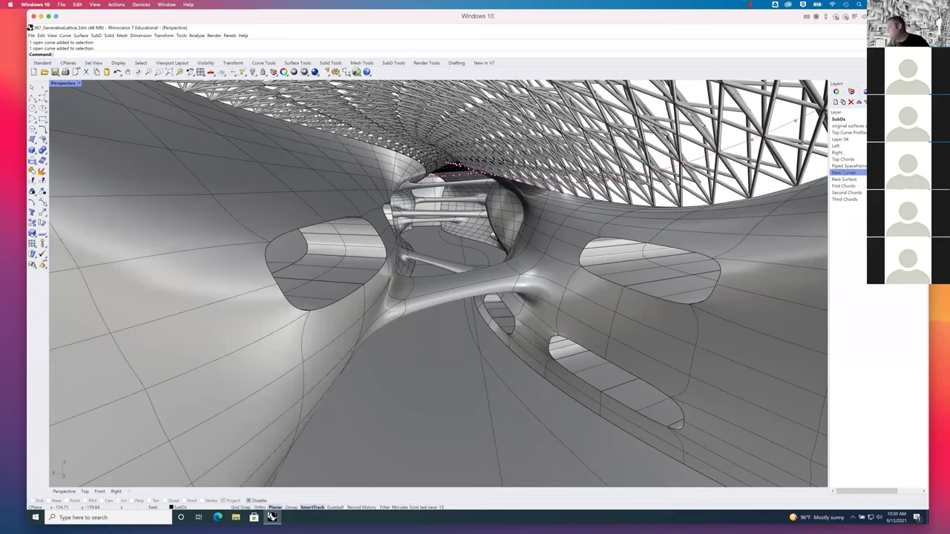
key(Escape)
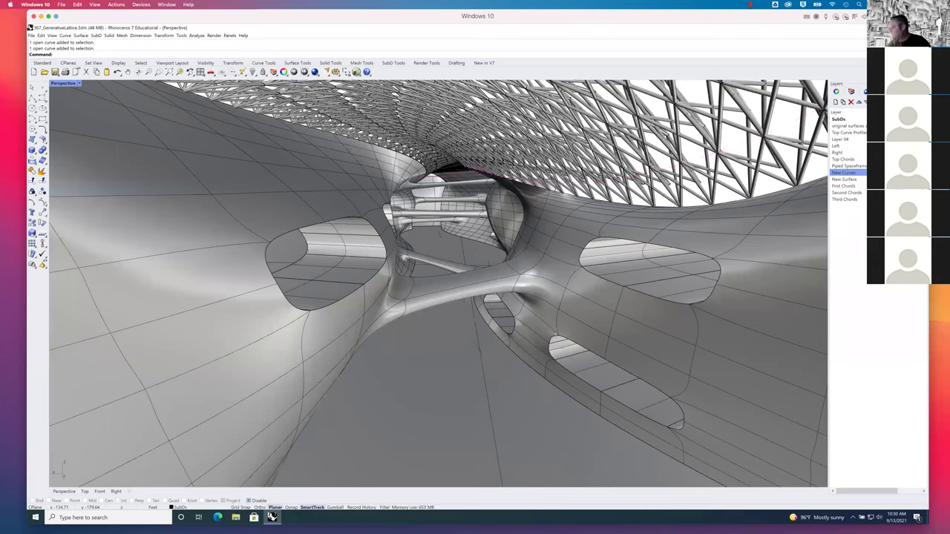
Select all objects on the New Curves layer and delete them.
click(850, 173)
key(Escape)
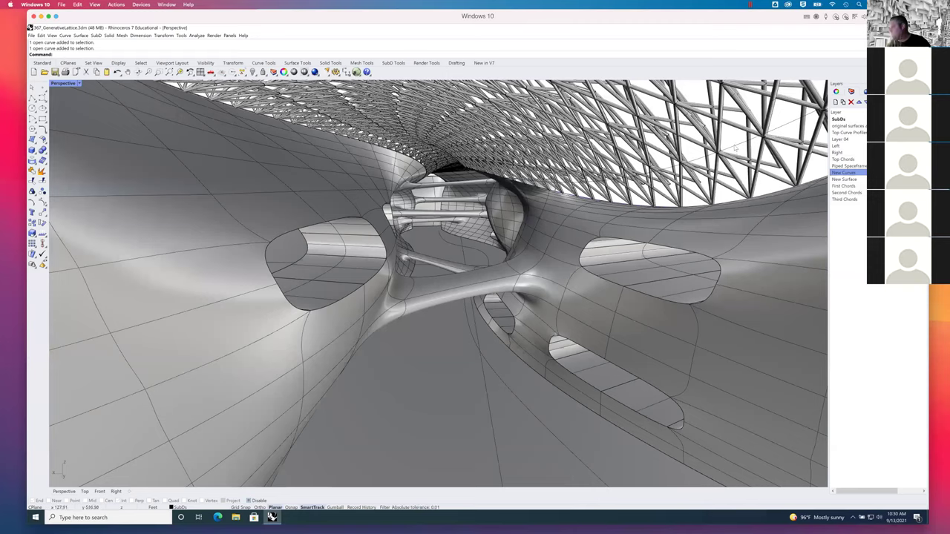
right_click(851, 173)
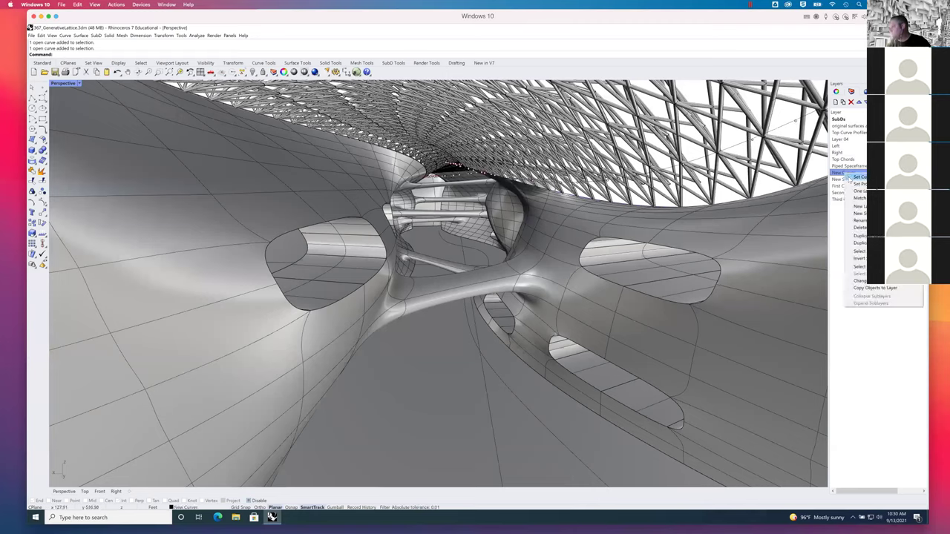
click(859, 266)
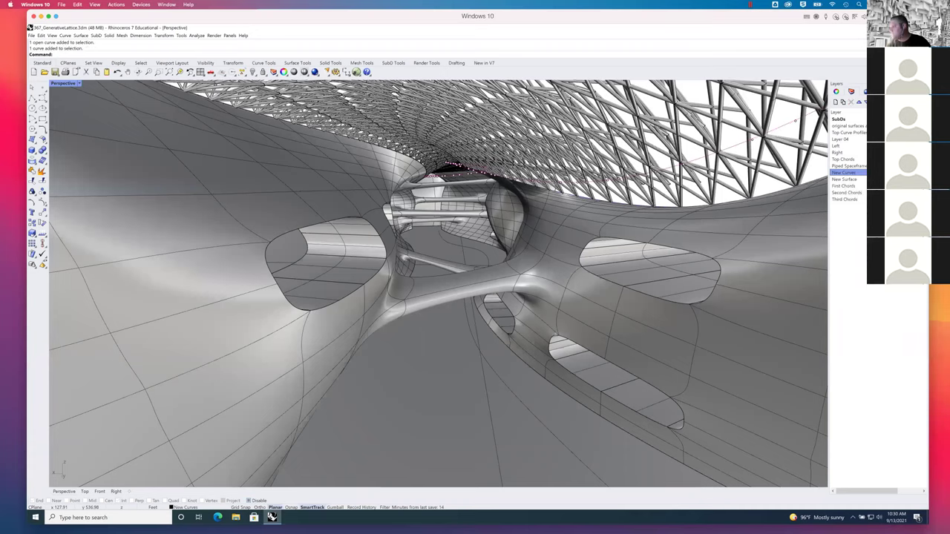
key(Delete)
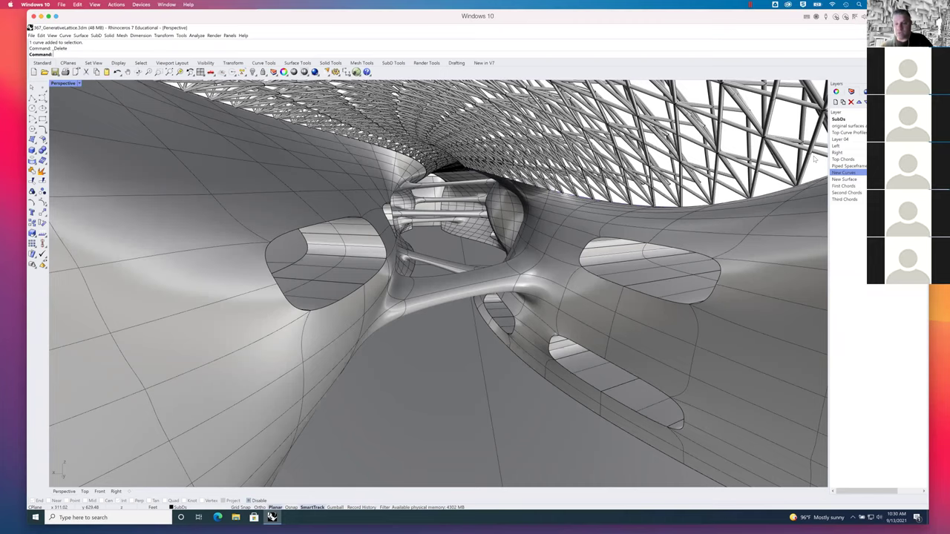
Turn off the Piped Spaceframe layer and look over the top edges of the SubD walls from above.
key(ctrl+Up)
key(ctrl+Up)
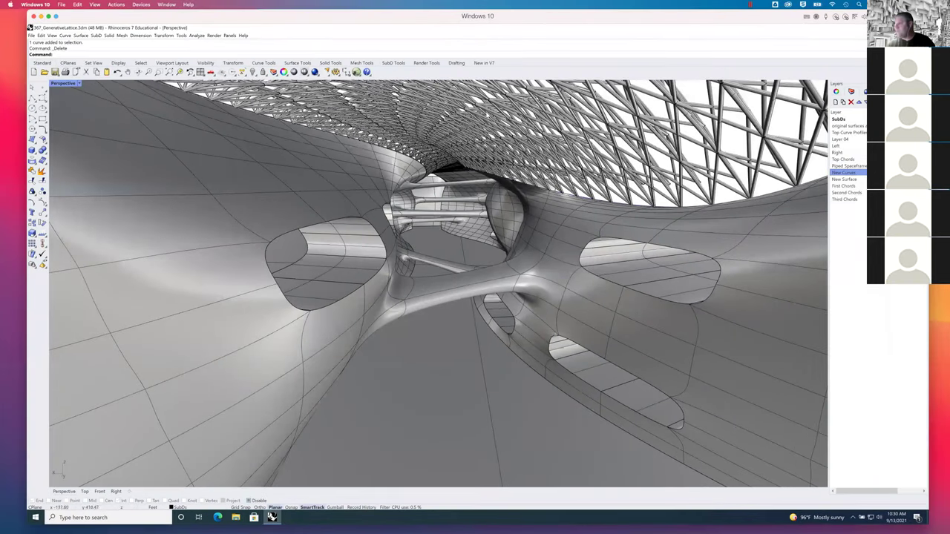
click(894, 165)
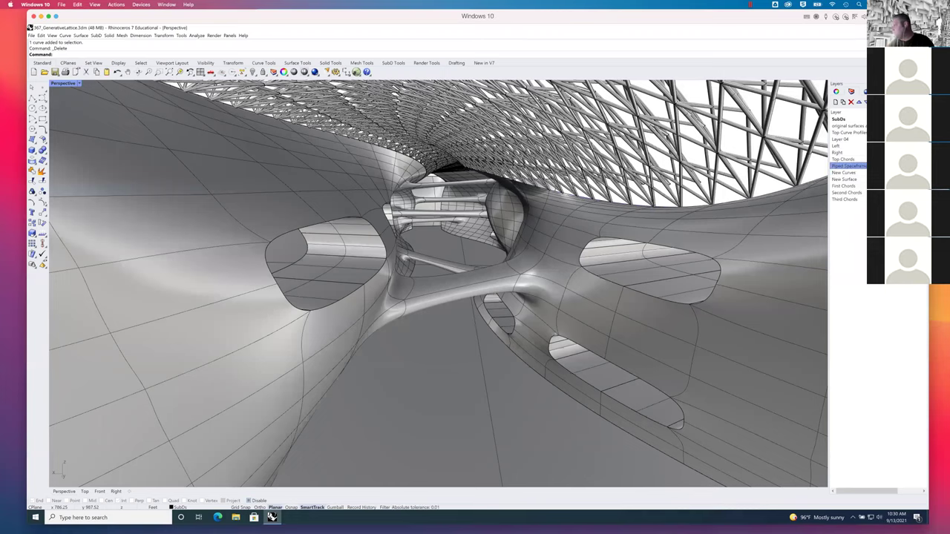
right_drag(624, 203, 620, 227)
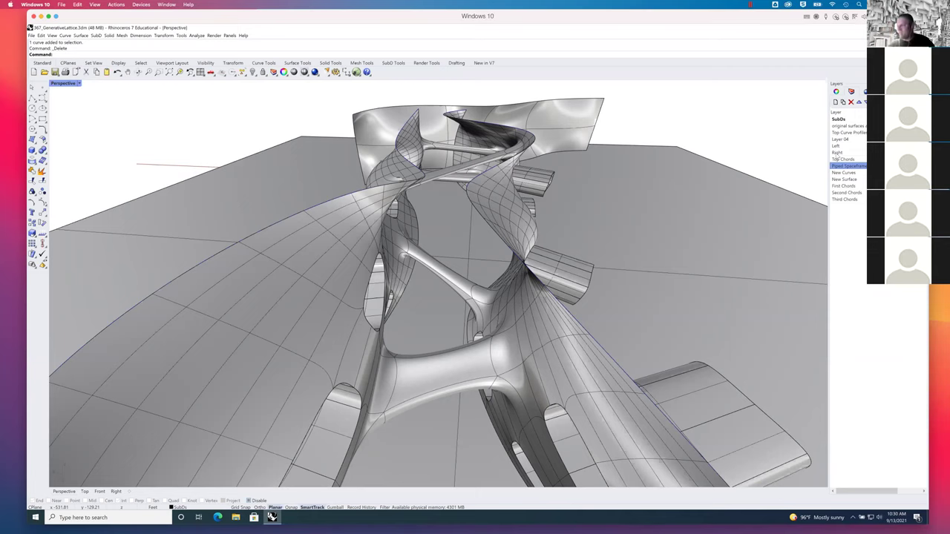
right_drag(634, 224, 637, 209)
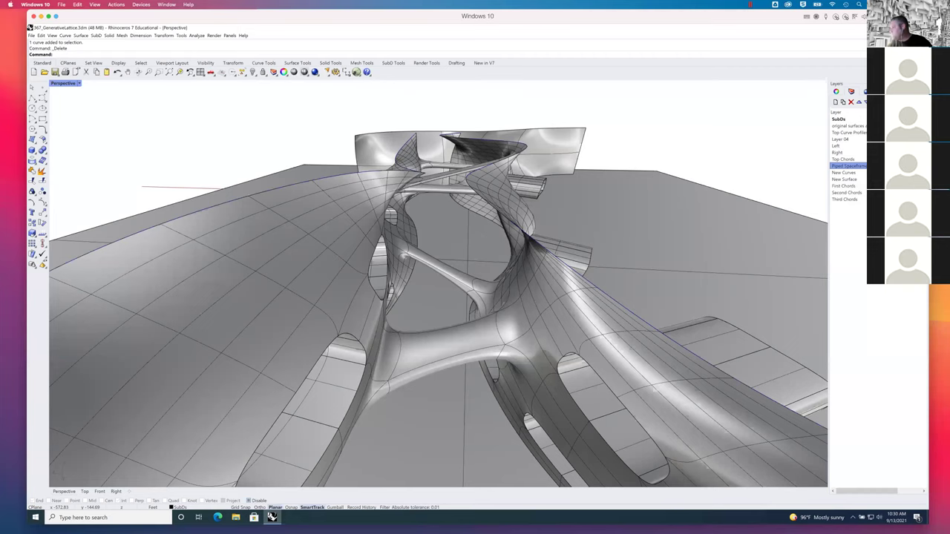
Make Top Curve Profiles the current layer and turn off the Piped Spaceframe layer.
double_click(848, 165)
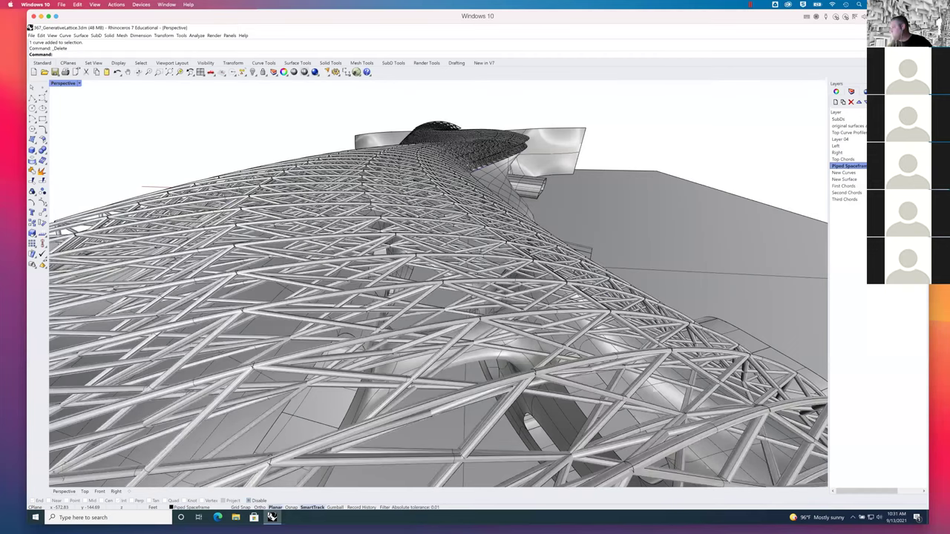
double_click(848, 132)
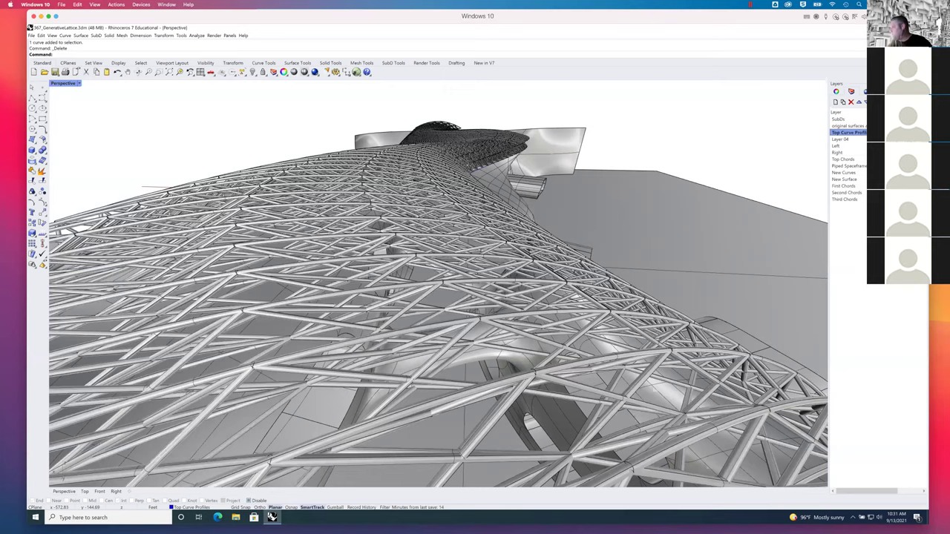
click(893, 166)
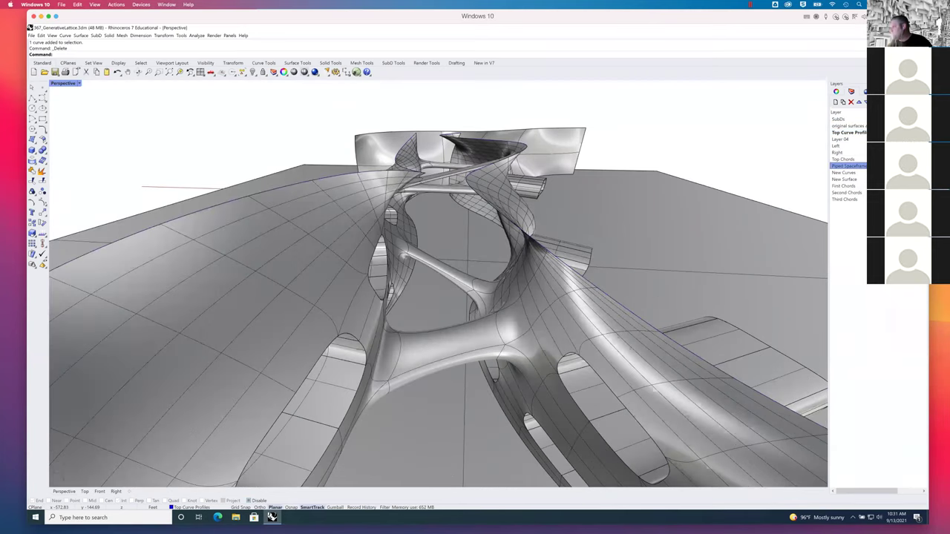
Turn off the SubDs layer to isolate the two top profile curves.
click(894, 118)
right_drag(762, 152, 618, 168)
scroll(593, 156, down, 3)
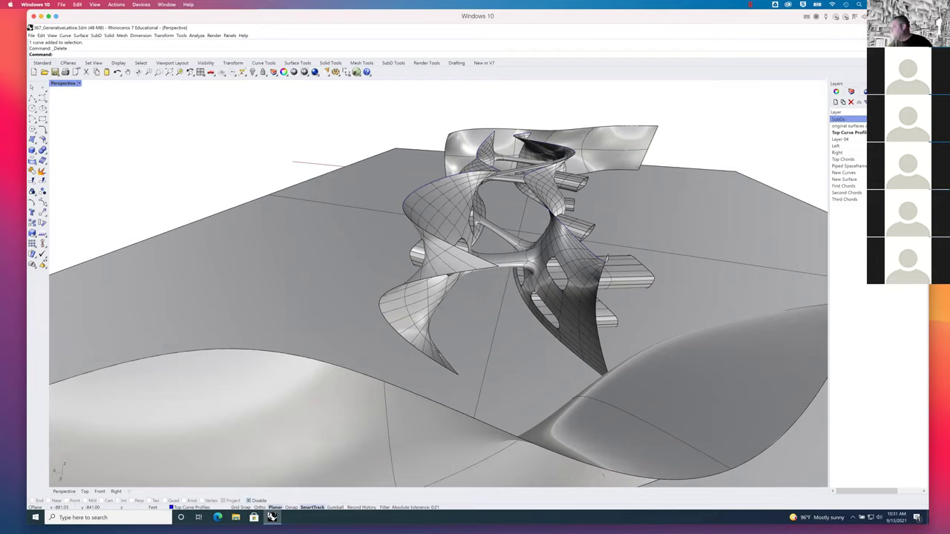
click(890, 118)
right_drag(597, 188, 625, 190)
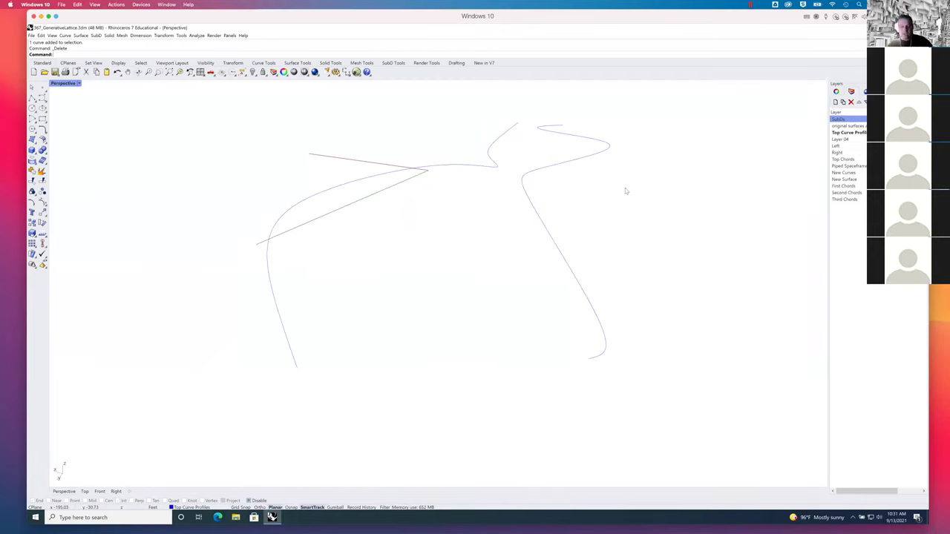
Switch to the four-viewport layout and fit the two profile curves in all views.
double_click(69, 86)
scroll(282, 195, up, 3)
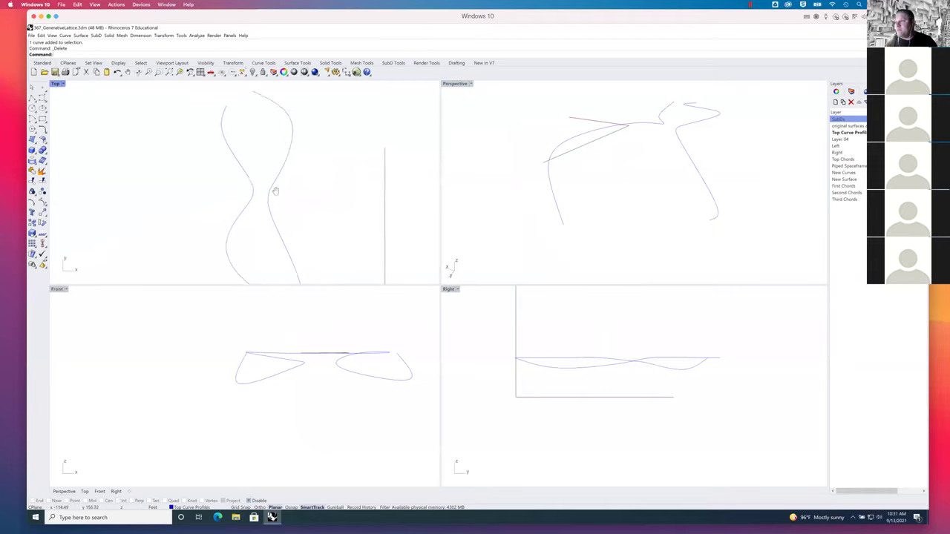
scroll(313, 202, down, 4)
click(170, 72)
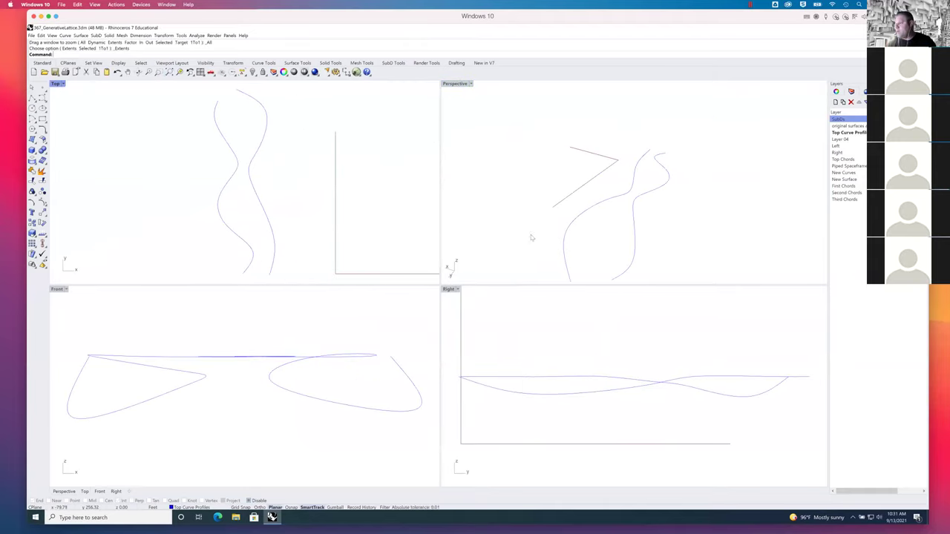
right_drag(594, 229, 606, 205)
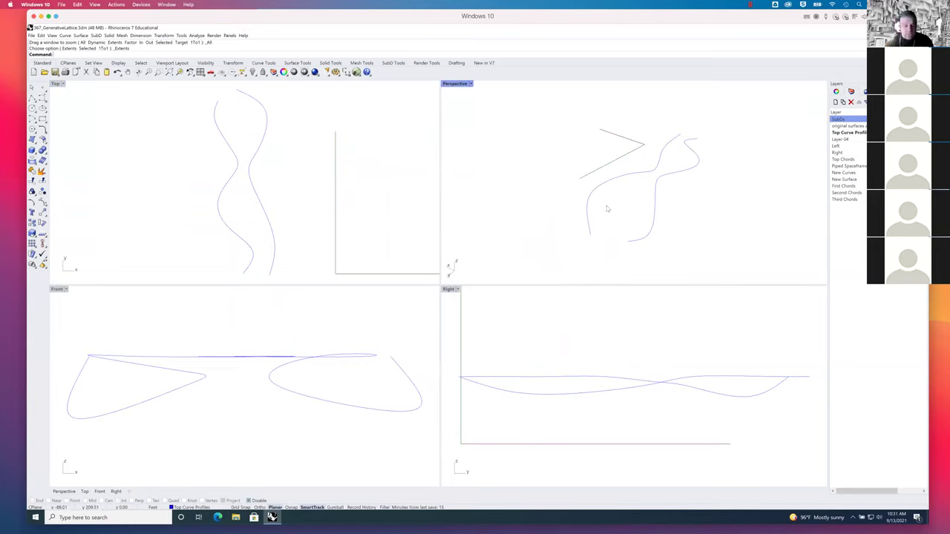
Run TweenCurves between the two top profile curves, picking both near their matching front ends in the Top view.
text(TweenCurves)
key(Return)
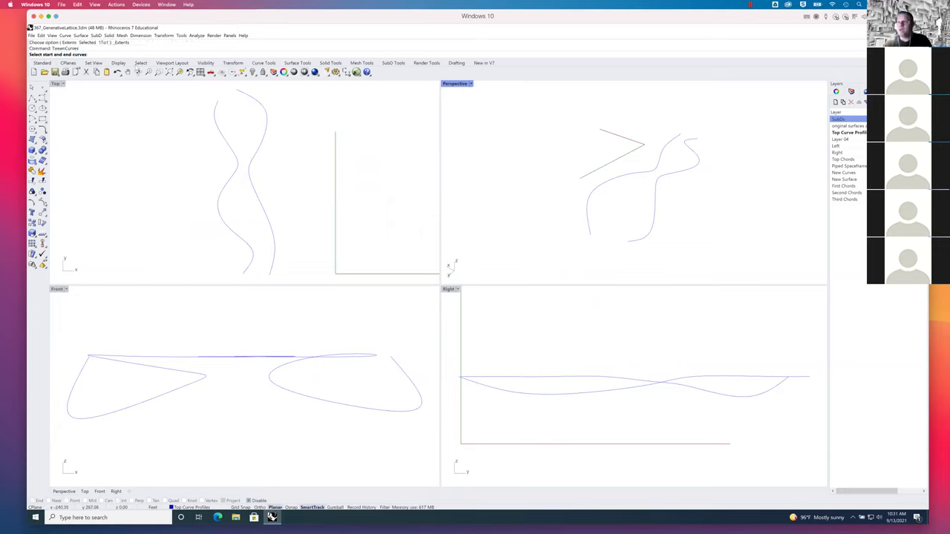
click(272, 274)
click(249, 272)
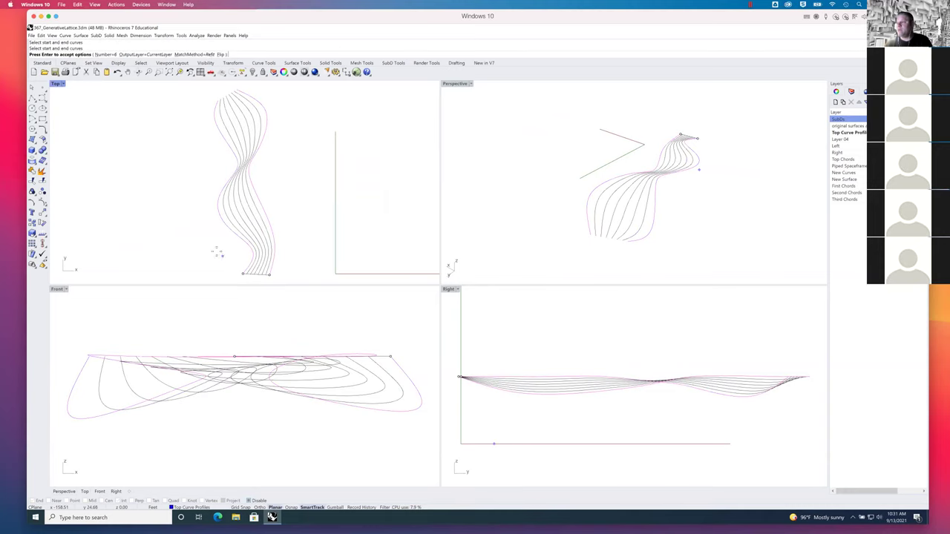
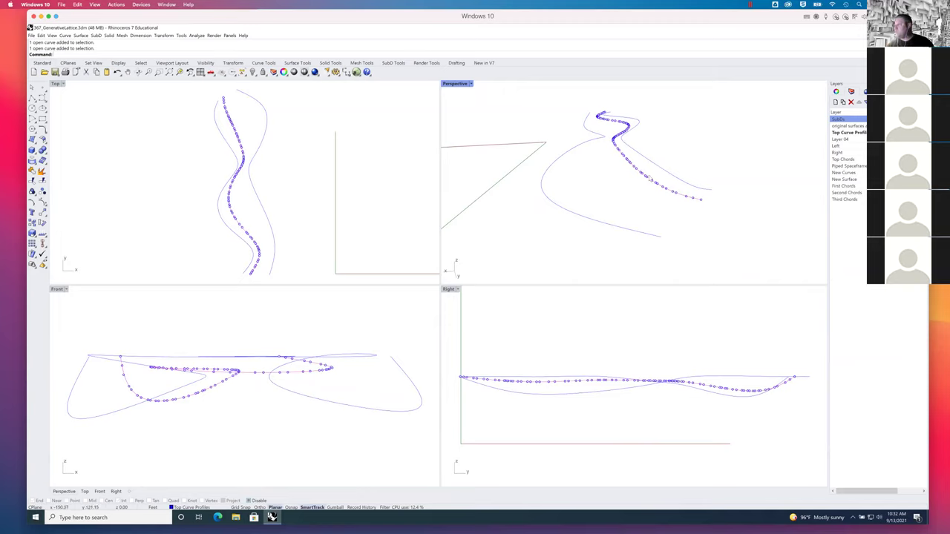
Select the tween curve between the two top profiles and move it to the New Curves layer.
click(724, 230)
right_drag(704, 213, 699, 228)
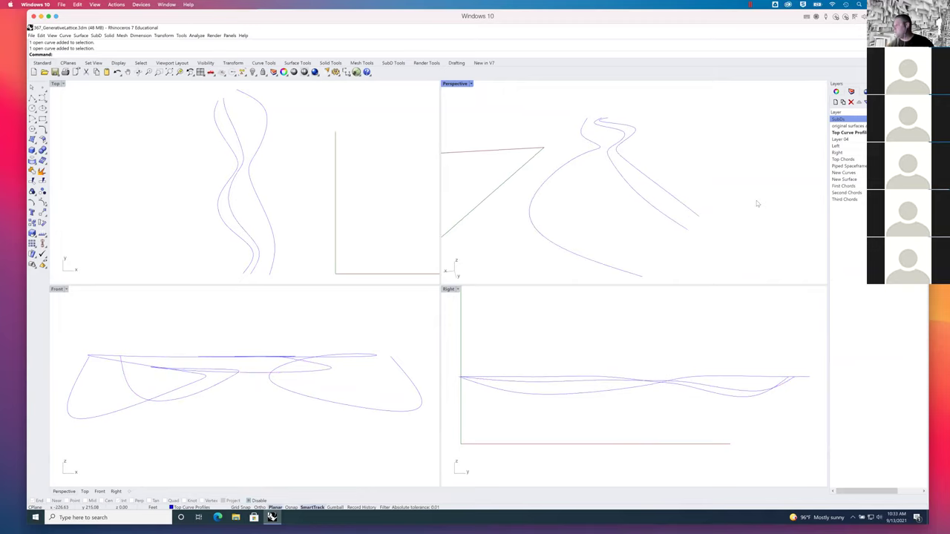
click(679, 225)
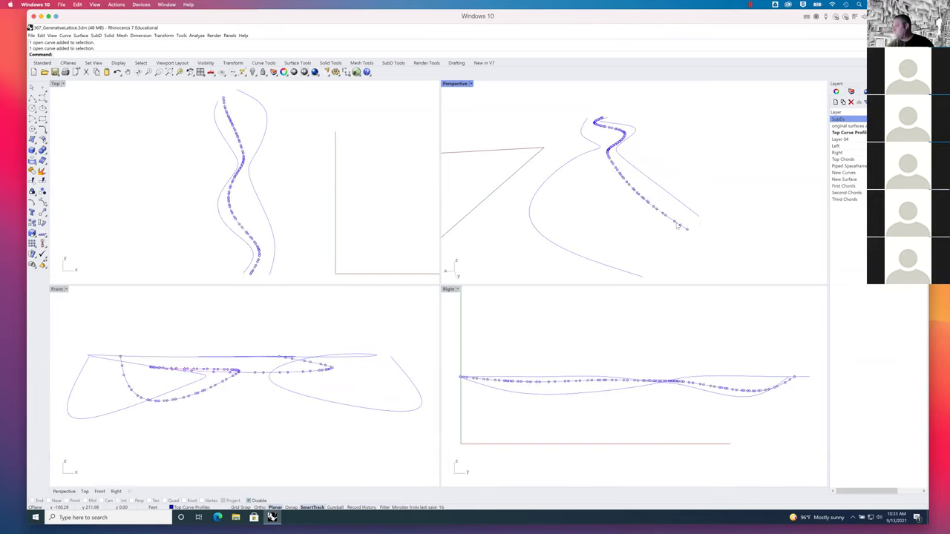
click(846, 84)
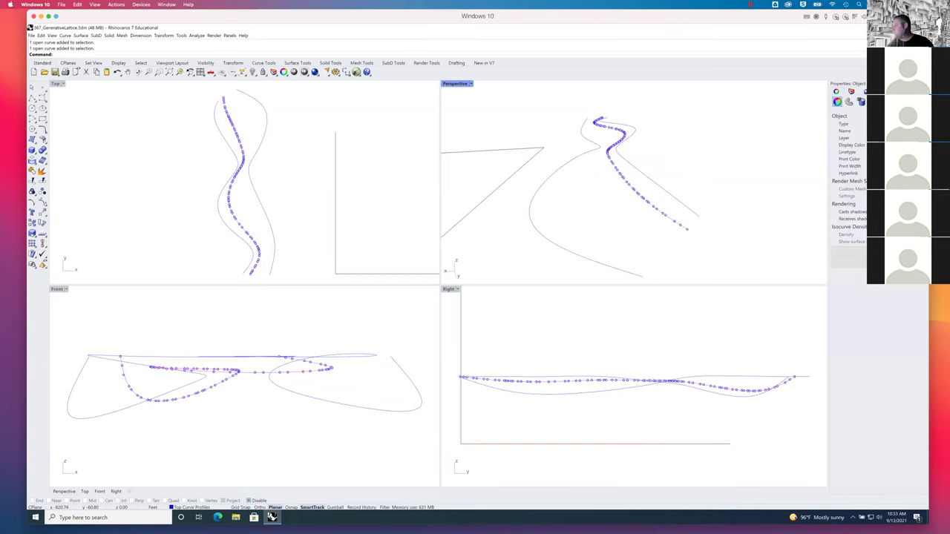
click(890, 138)
click(891, 198)
click(667, 180)
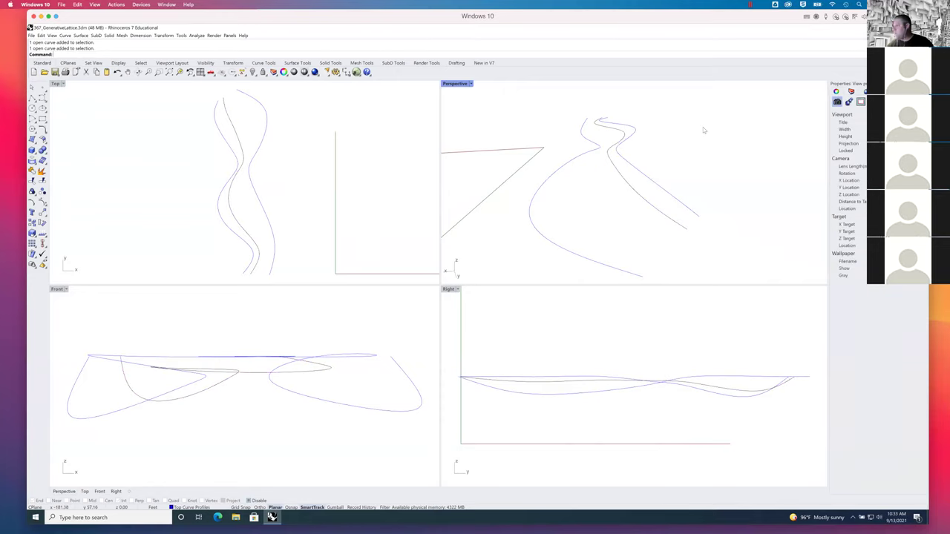
Turn the SubDs layer back on and make New Curves the current layer, with Top Curve Profiles off.
click(852, 92)
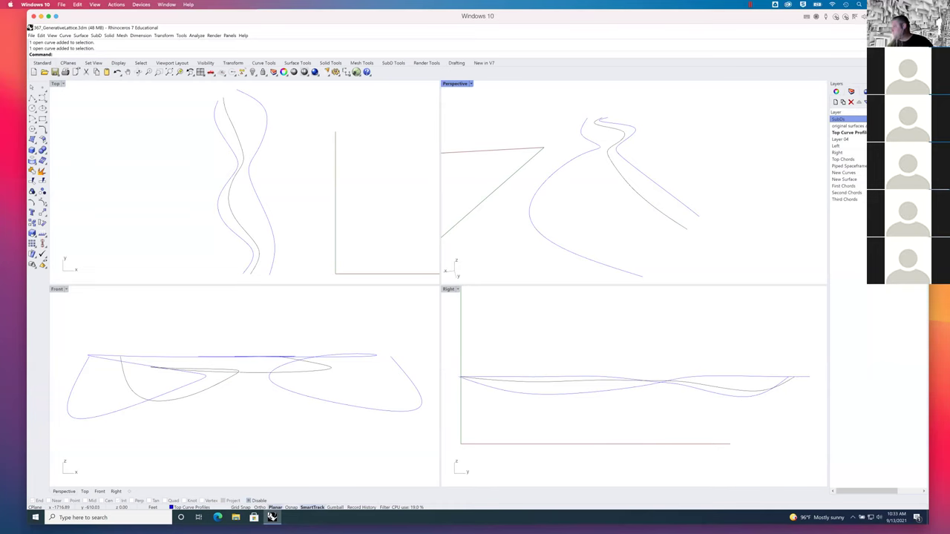
key(ctrl+alt+h)
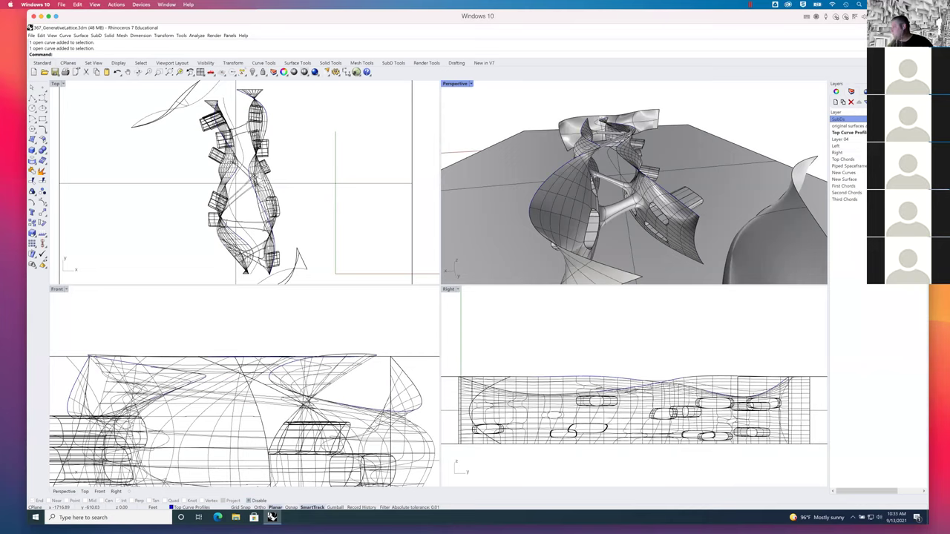
double_click(844, 172)
click(846, 132)
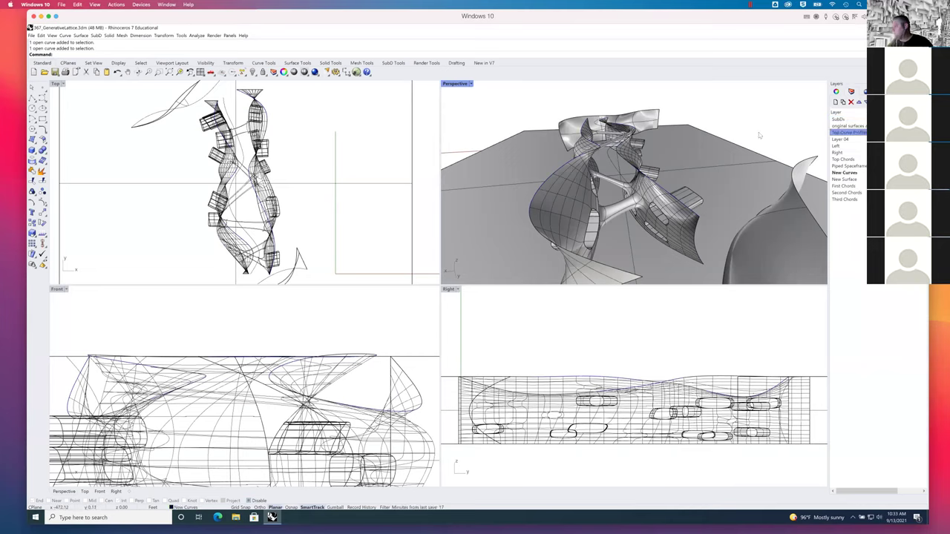
Examine the ground space between the two building wings and beneath the bridges in the Perspective view.
right_drag(758, 132, 772, 127)
scroll(651, 186, up, 5)
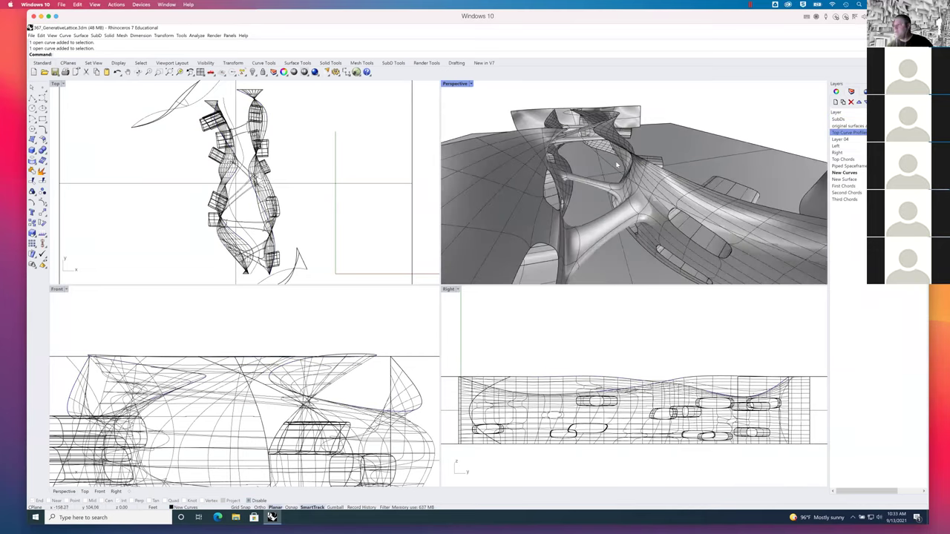
scroll(594, 145, up, 10)
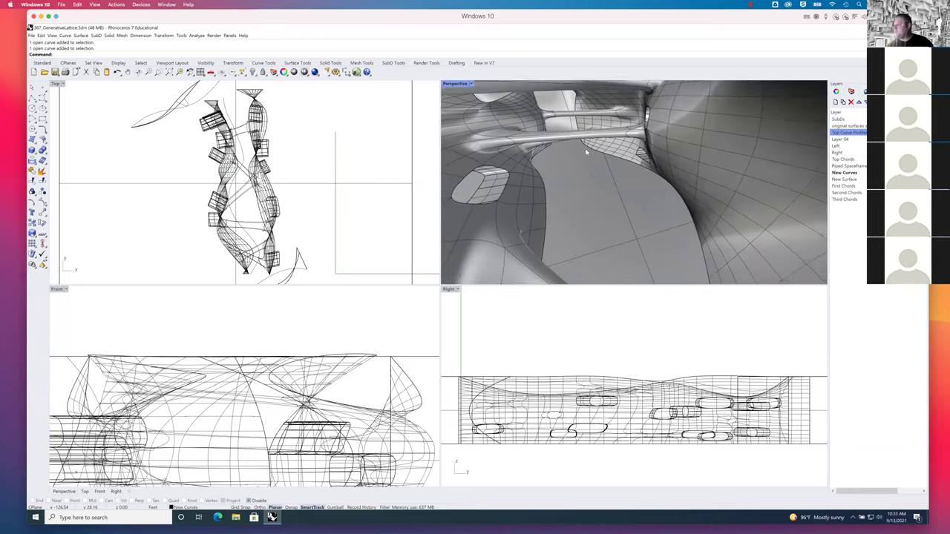
scroll(592, 161, up, 2)
scroll(660, 239, down, 2)
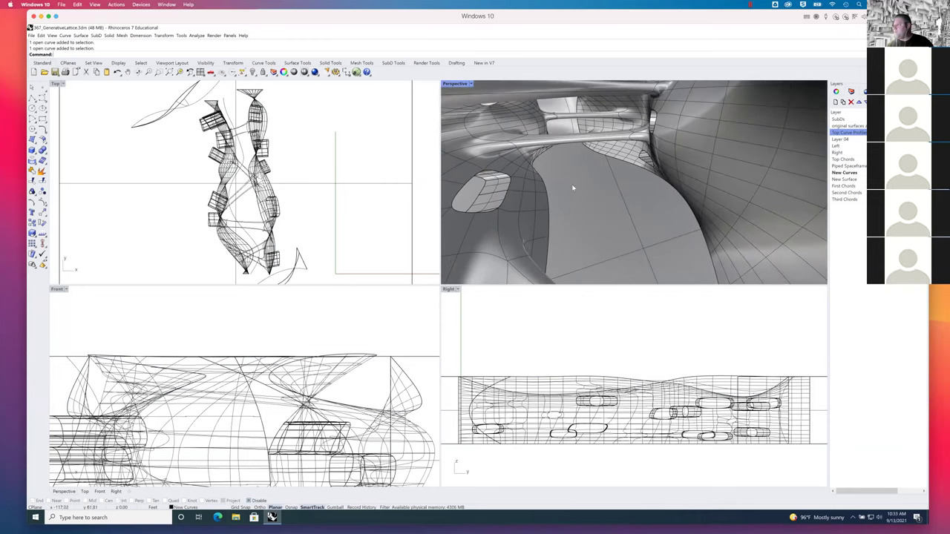
right_drag(663, 233, 619, 185)
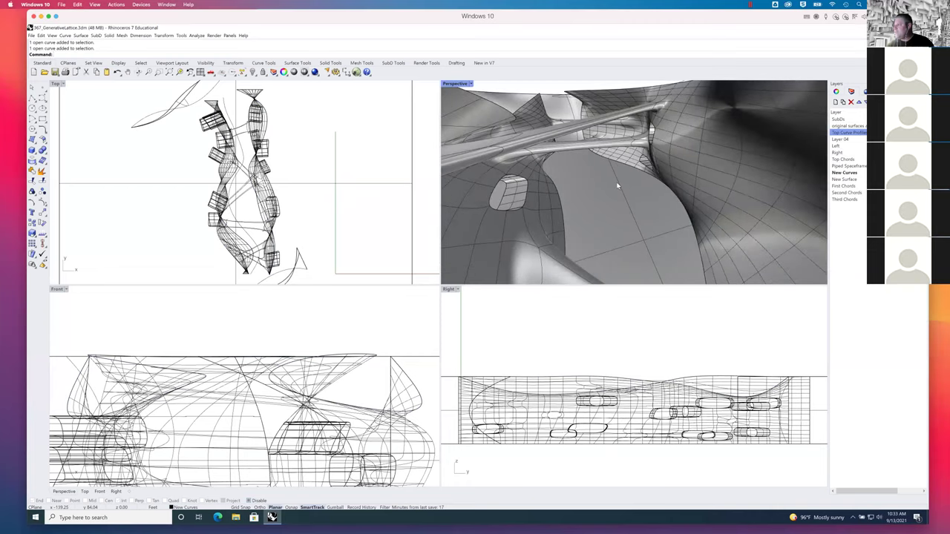
scroll(617, 186, up, 3)
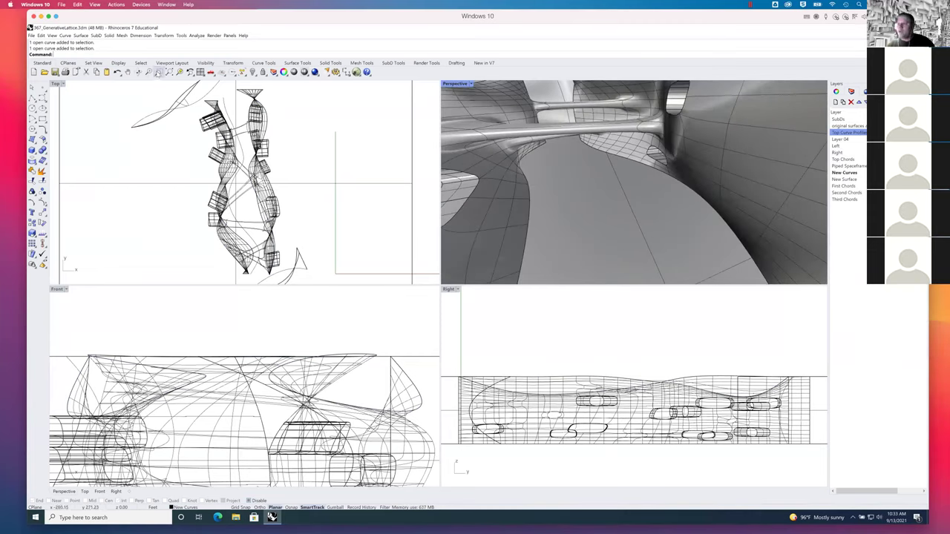
click(158, 72)
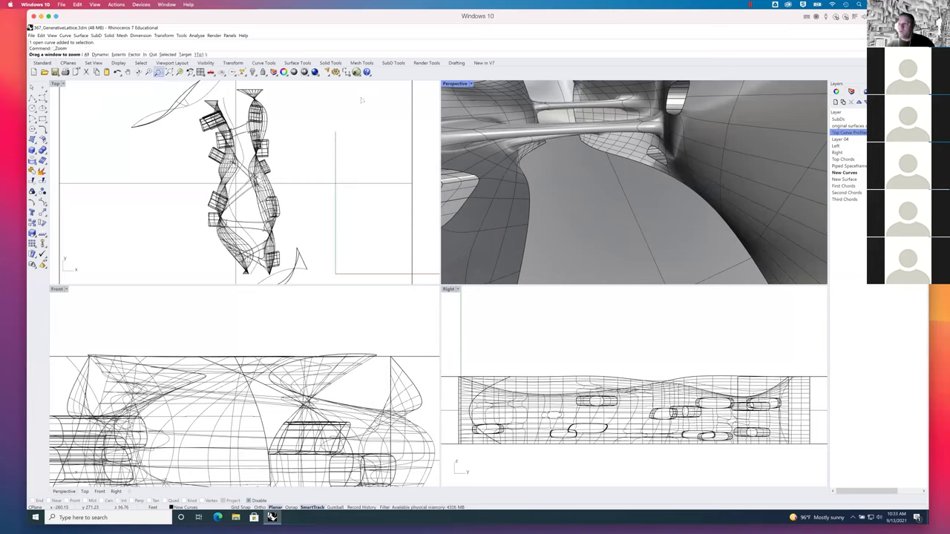
drag(566, 130, 612, 155)
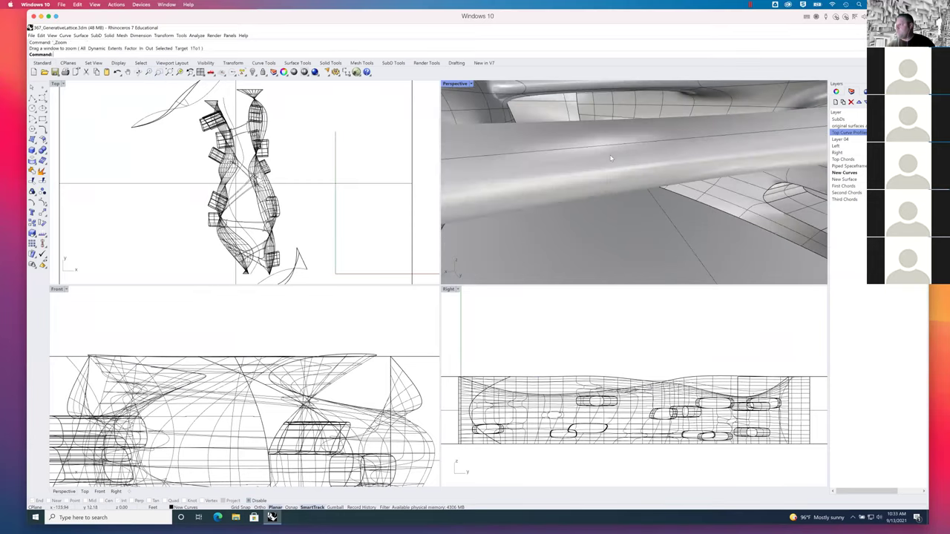
right_drag(604, 178, 622, 193)
scroll(605, 179, up, 6)
scroll(597, 177, down, 2)
scroll(609, 179, up, 2)
scroll(610, 181, down, 10)
scroll(624, 183, up, 8)
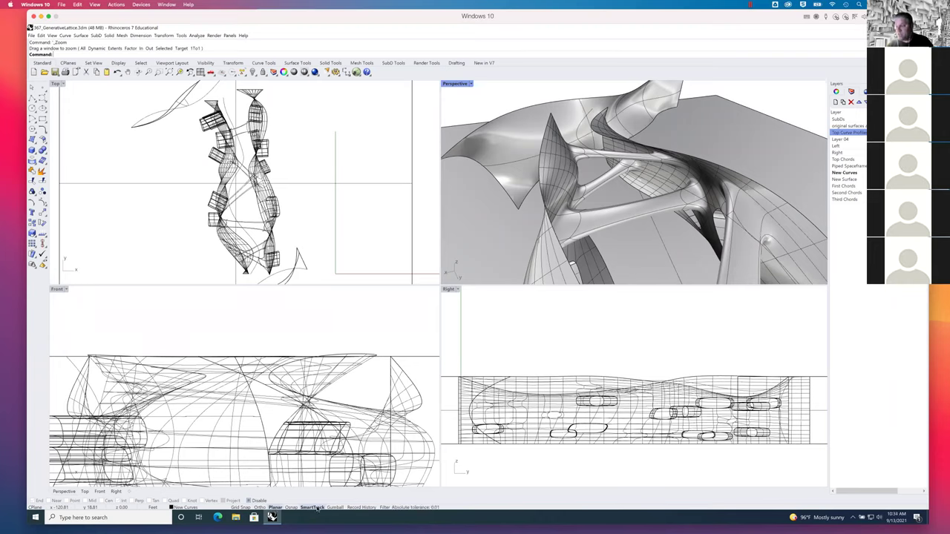
Start a degree-3 control point curve on the ground plane, winding between the two wings beneath the first bridges.
click(40, 97)
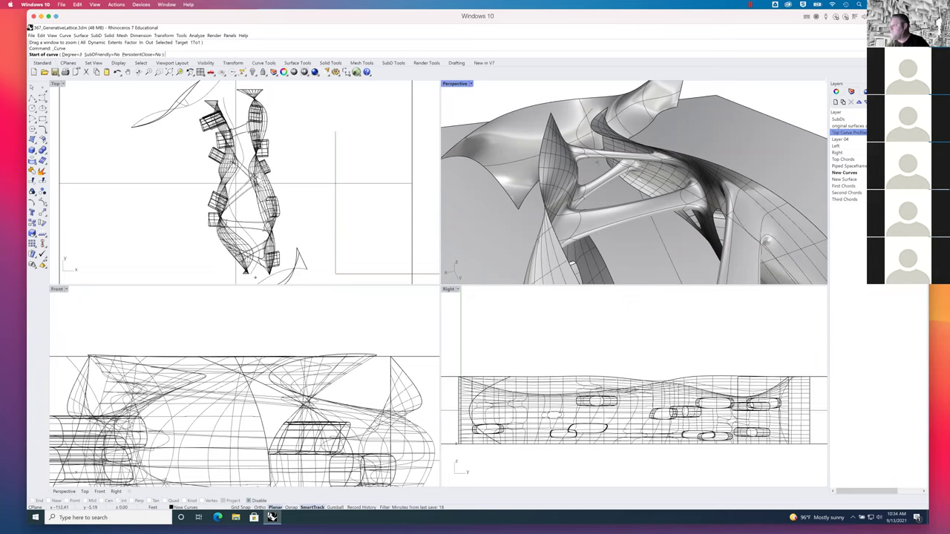
click(598, 159)
click(615, 188)
click(635, 195)
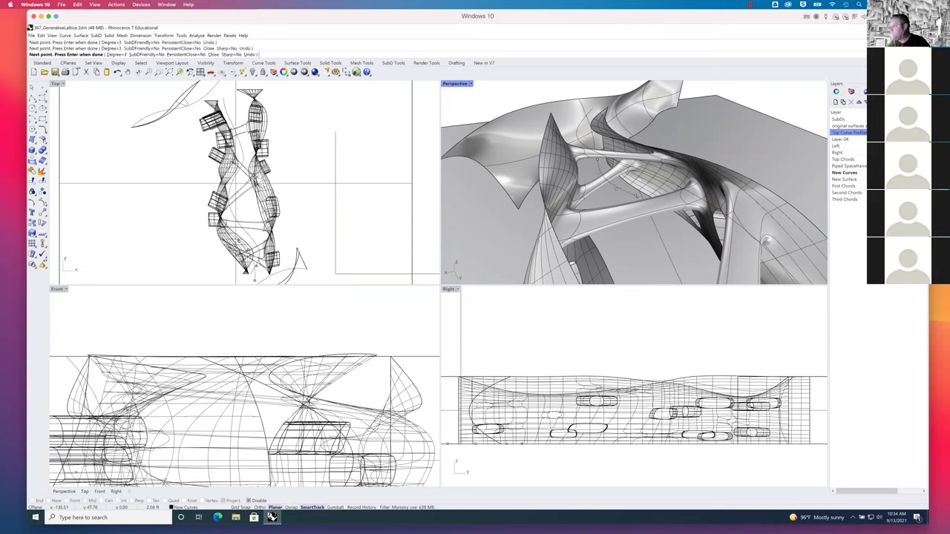
click(670, 226)
mouse_move(676, 221)
right_down()
mouse_move(656, 216)
mouse_move(665, 206)
right_up()
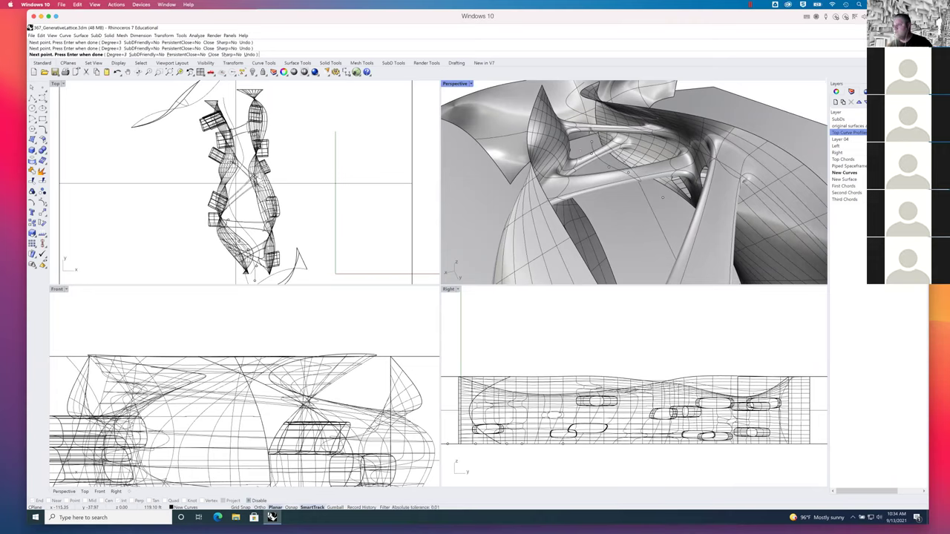
click(279, 508)
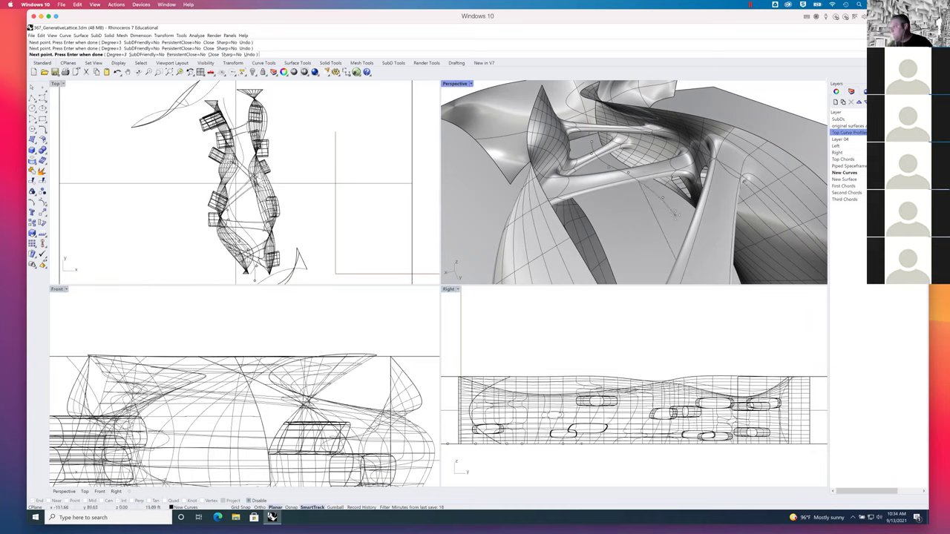
right_drag(667, 209, 658, 187)
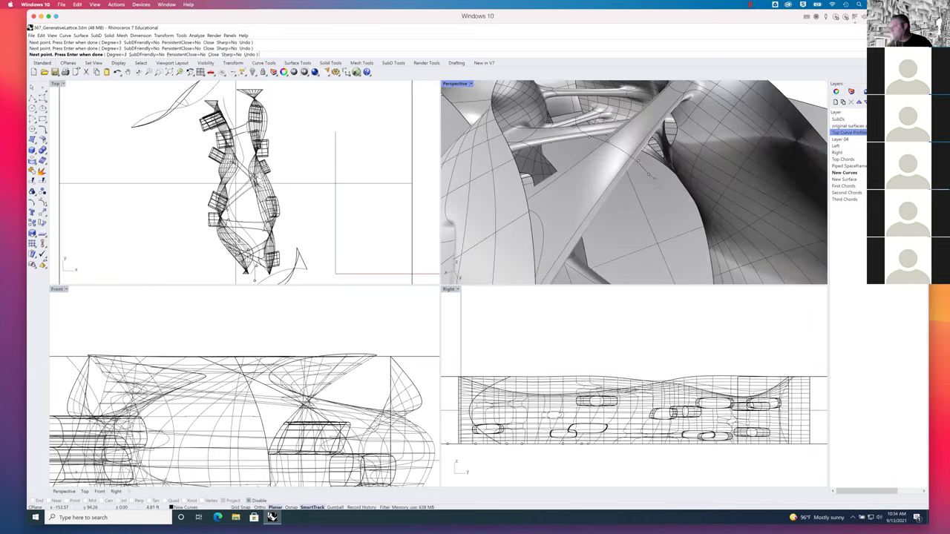
Continue the ground curve through the middle of the passage, placing points that follow the bends of the wings.
click(677, 240)
mouse_move(683, 223)
right_down()
mouse_move(679, 194)
mouse_move(686, 210)
mouse_move(672, 207)
right_up()
click(703, 254)
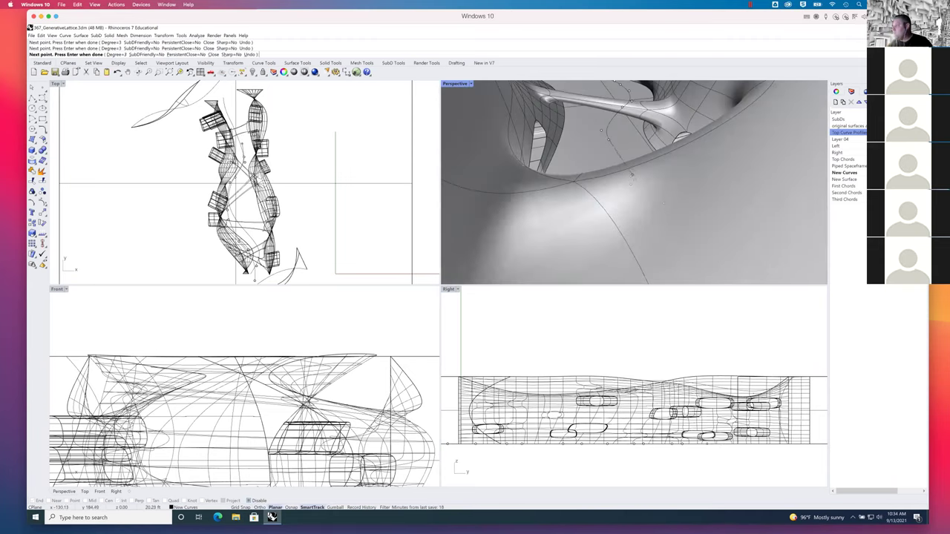
right_drag(630, 170, 629, 172)
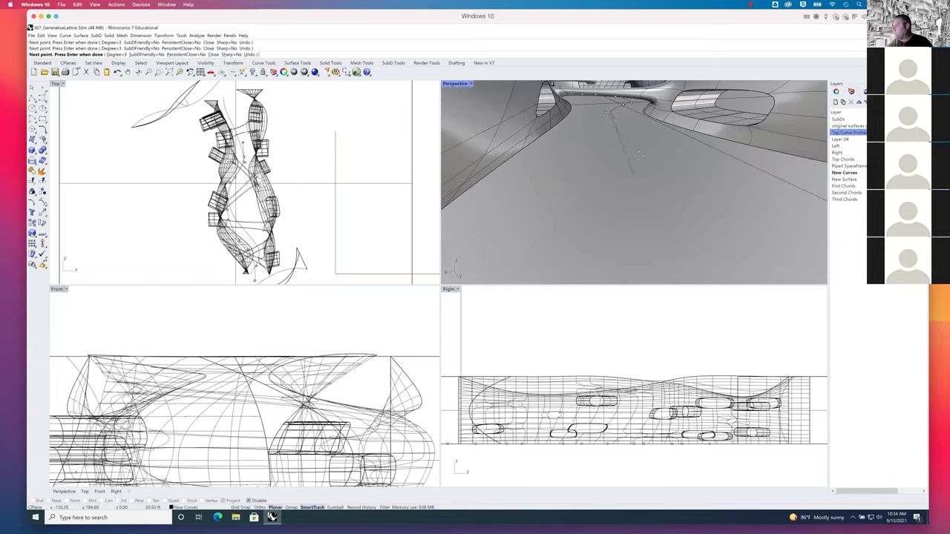
right_drag(731, 200, 721, 197)
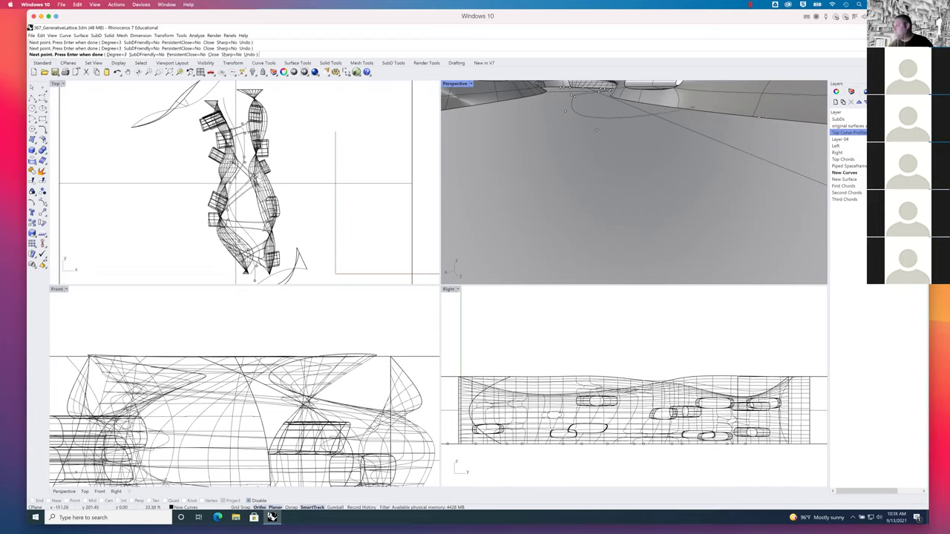
Place the remaining points beyond the open end of the building and finish the ground curve.
click(684, 126)
right_drag(684, 127, 698, 203)
scroll(697, 203, down, 4)
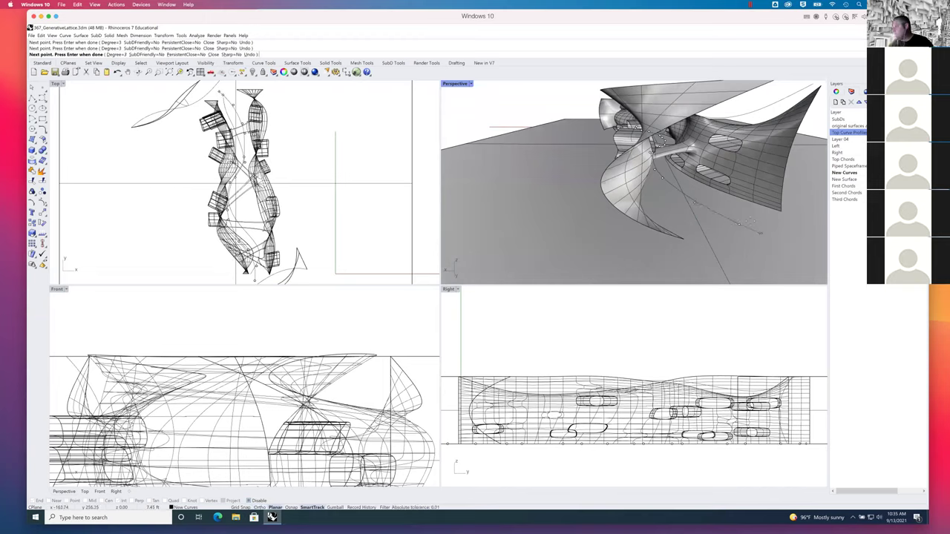
right_click(749, 217)
Select the ground curve and move one of its control points near the bridge to adjust the bend.
right_drag(745, 216, 666, 171)
click(660, 190)
scroll(654, 181, up, 5)
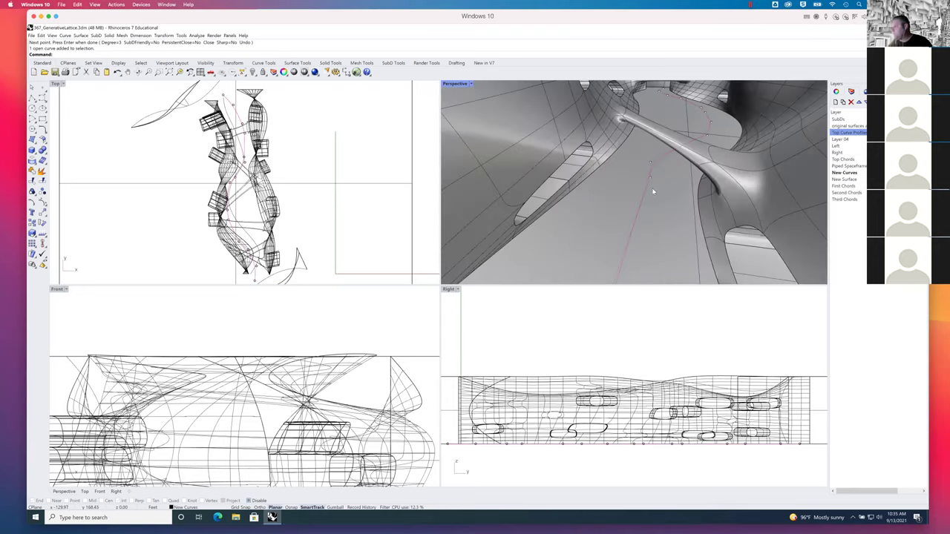
key(Return)
click(650, 179)
drag(648, 180, 646, 179)
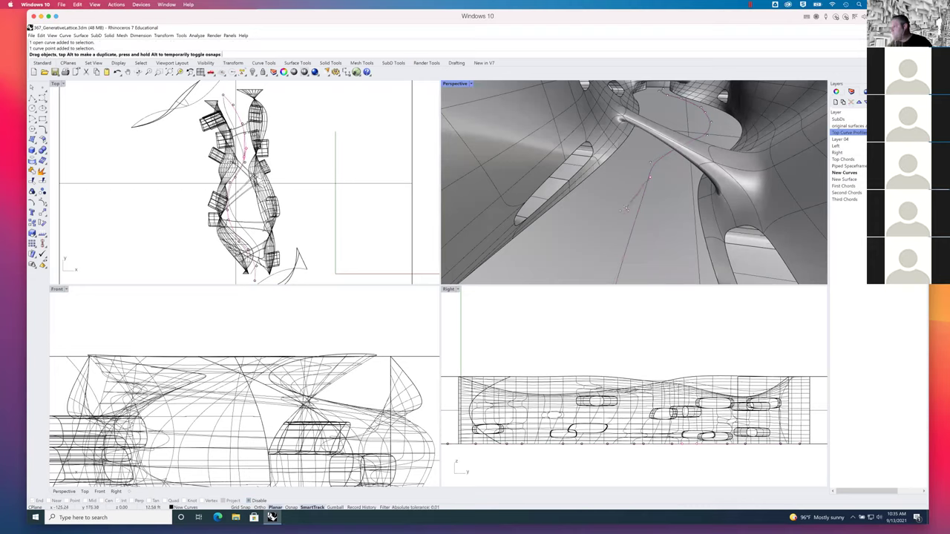
scroll(668, 207, down, 4)
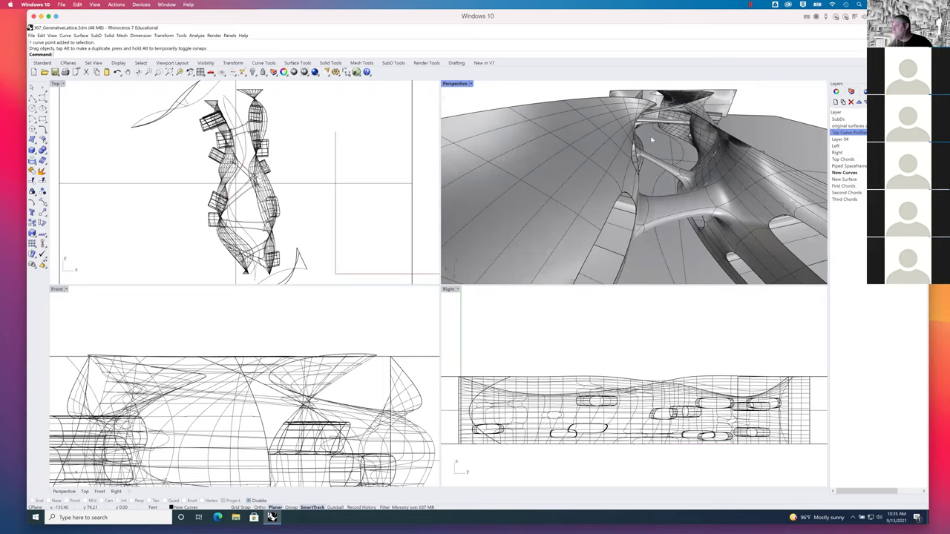
Check the reshaped ground curve and turn off the SubDs layer to isolate it with the tween curve.
mouse_move(679, 216)
right_down()
mouse_move(673, 247)
mouse_move(691, 220)
right_up()
click(692, 250)
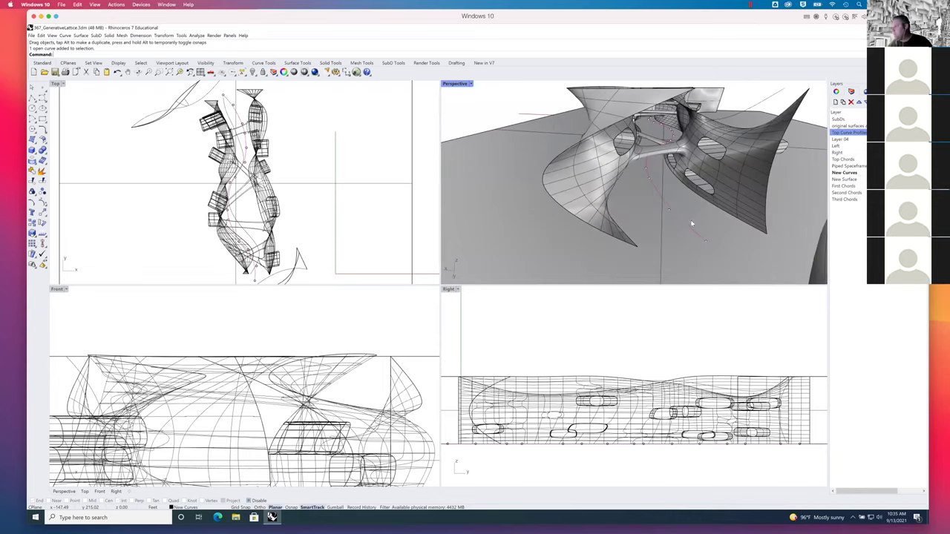
scroll(688, 216, up, 4)
scroll(689, 216, down, 10)
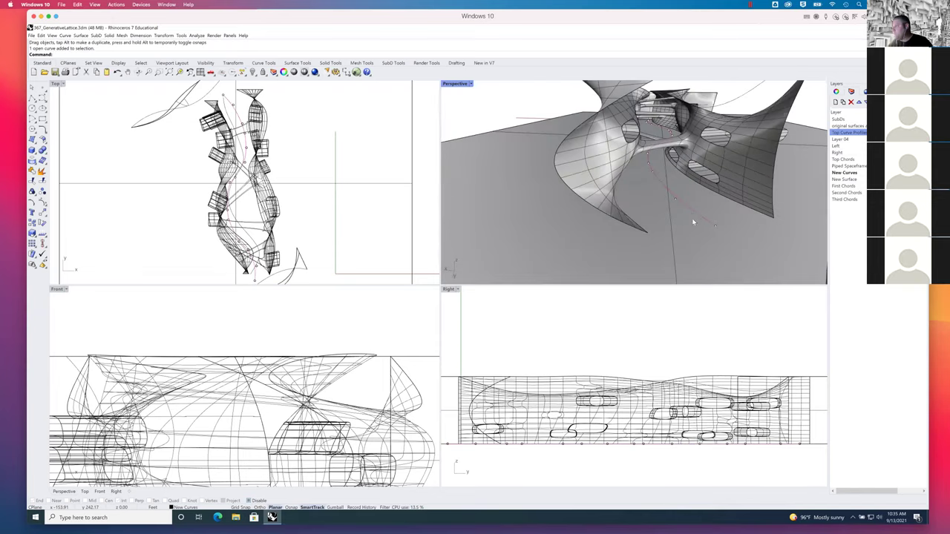
click(811, 97)
shift+right_drag(750, 176, 728, 159)
click(887, 119)
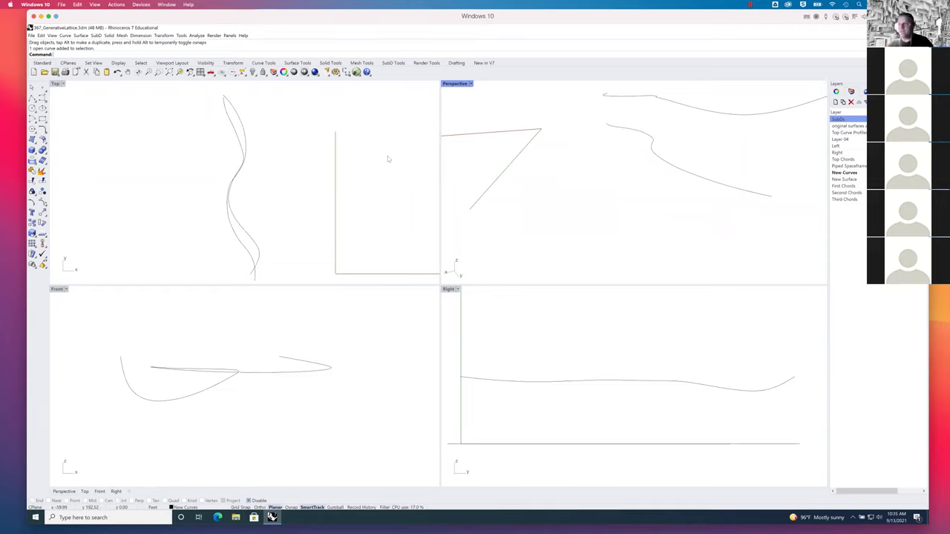
Loft a surface between the raised tween curve and the ground curve, picking both near their matching ends.
right_drag(758, 177, 746, 183)
text(l)
key(Return)
click(783, 124)
click(737, 216)
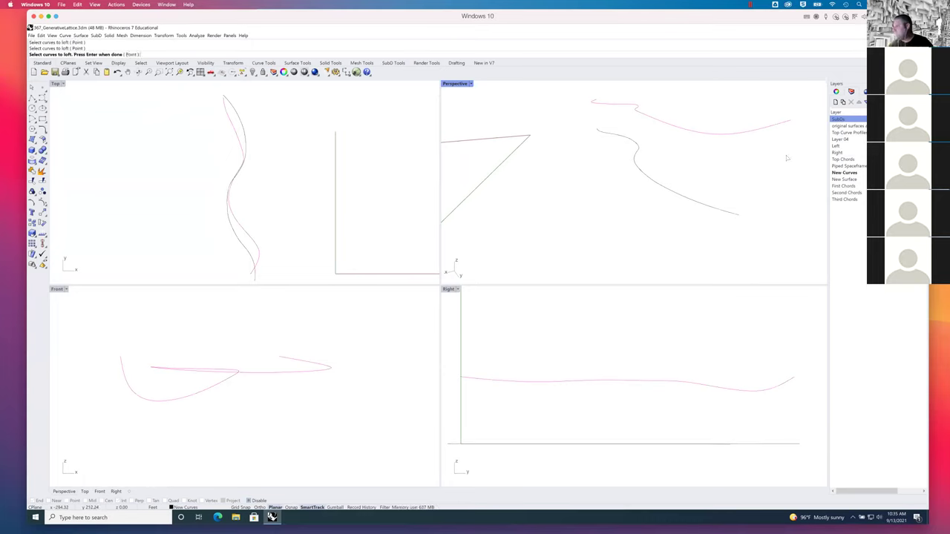
key(Return)
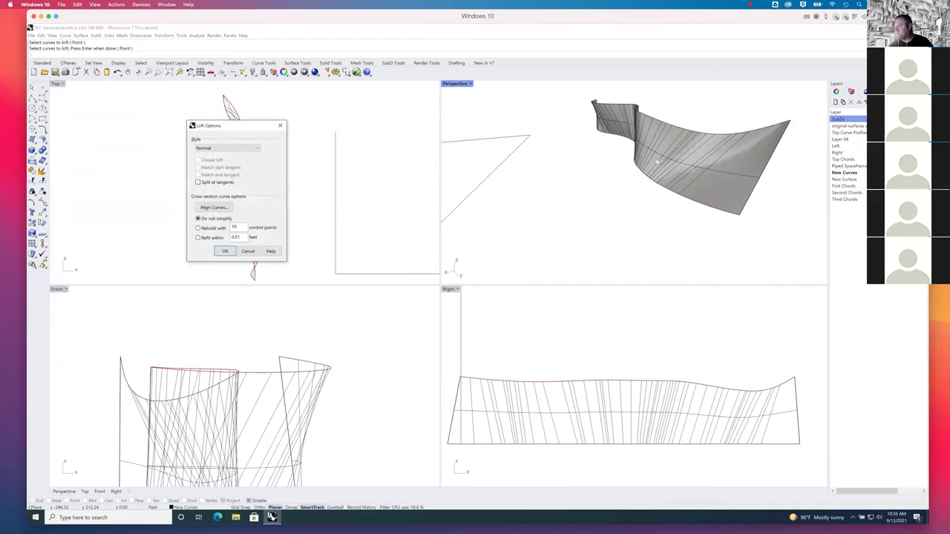
right_drag(652, 182, 595, 104)
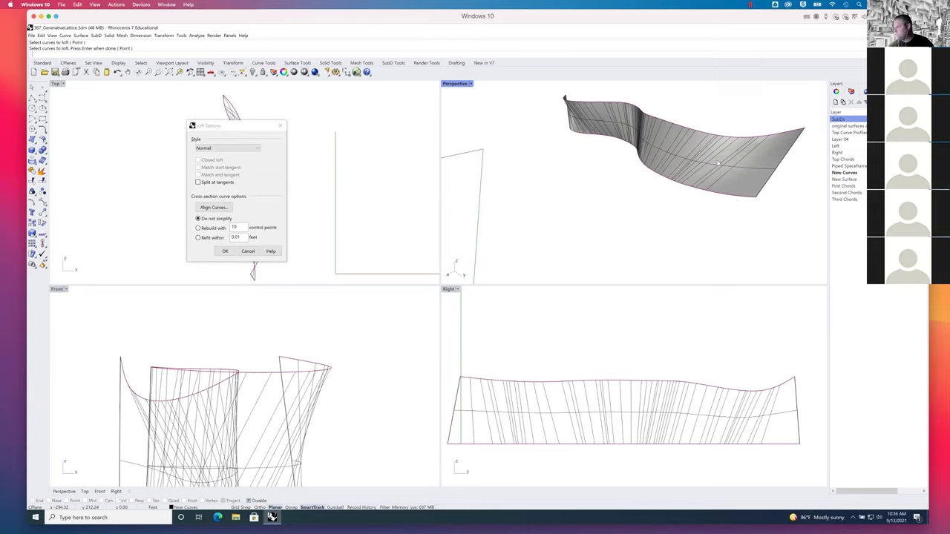
Set the loft to rebuild its cross-section curves with 100 control points and create the surface.
click(201, 228)
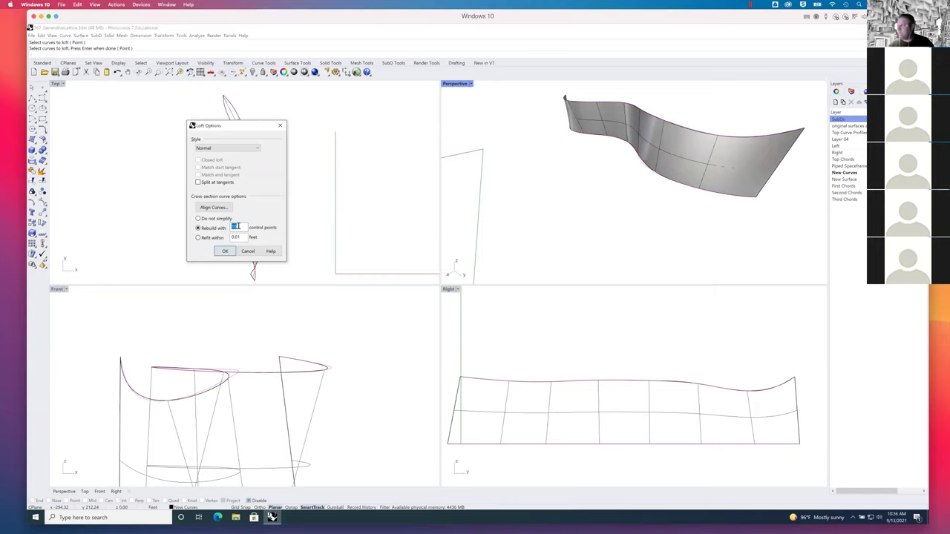
text(5)
text(00)
key(Tab)
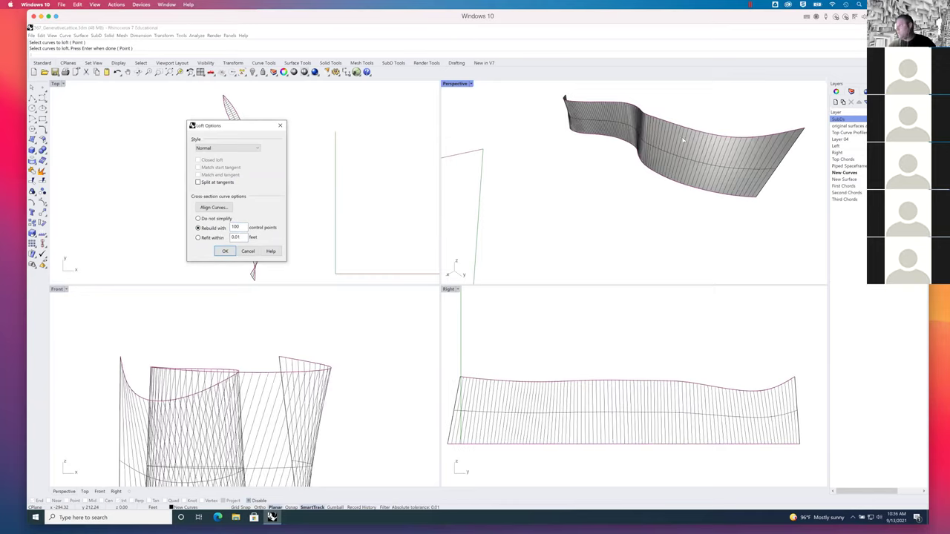
right_drag(750, 154, 738, 150)
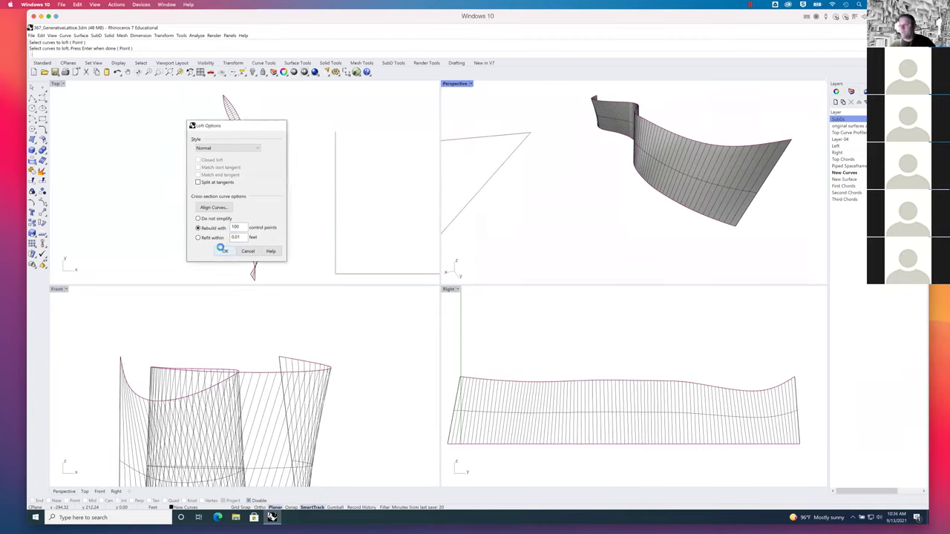
click(222, 251)
mouse_move(698, 202)
right_down()
mouse_move(685, 213)
mouse_move(694, 202)
right_up()
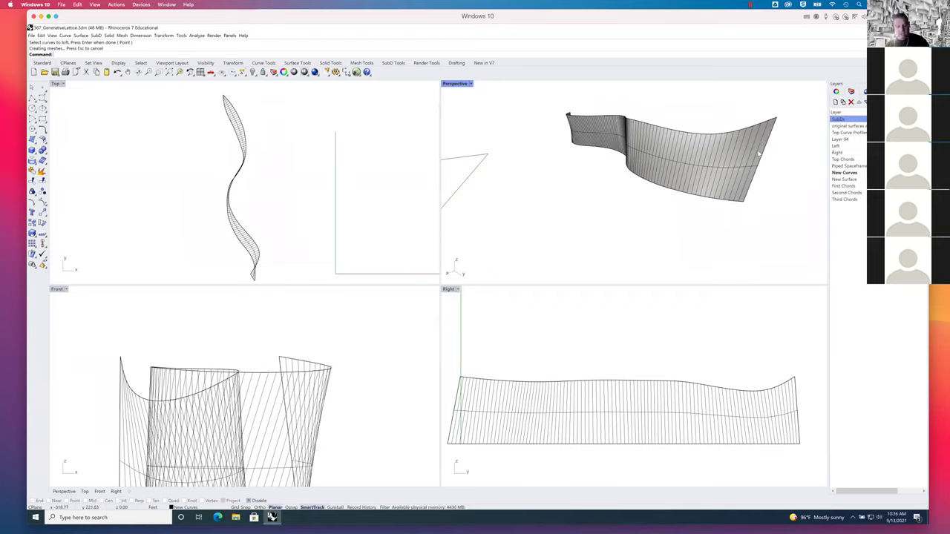
Select the old surface on the New Surface layer behind the new loft and delete it.
right_drag(783, 170, 783, 186)
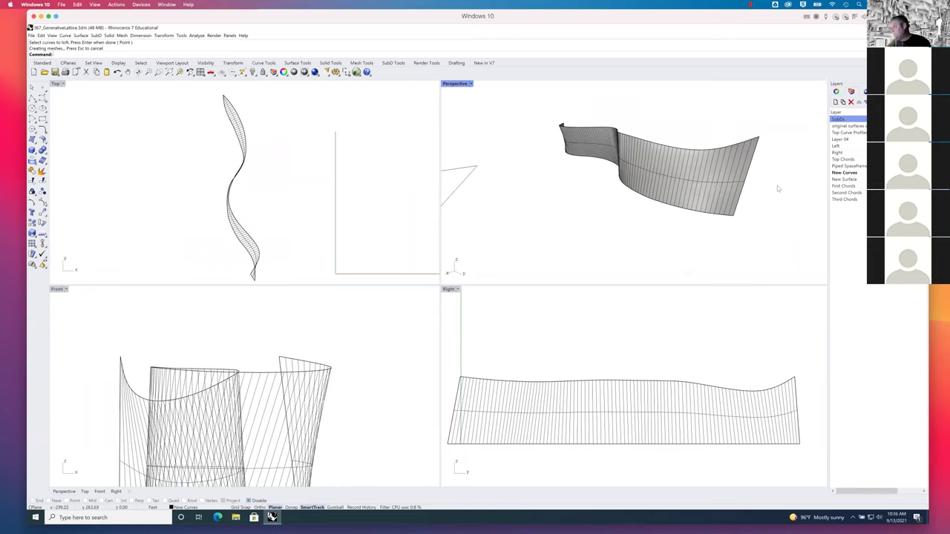
click(749, 163)
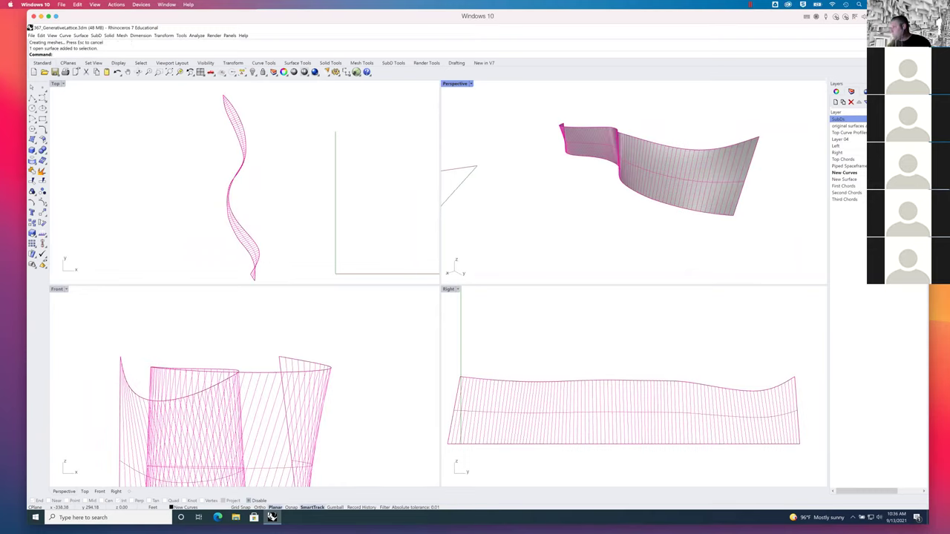
right_drag(790, 176, 718, 207)
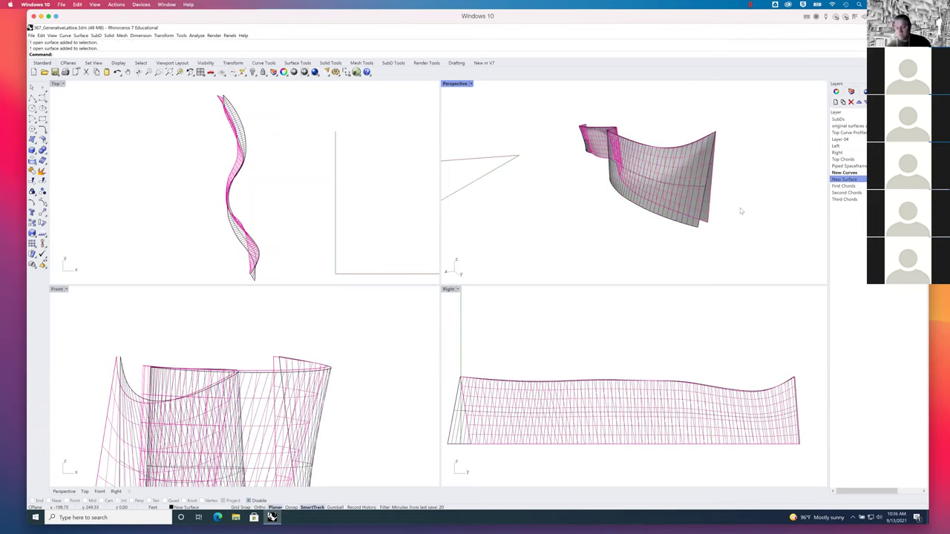
key(Delete)
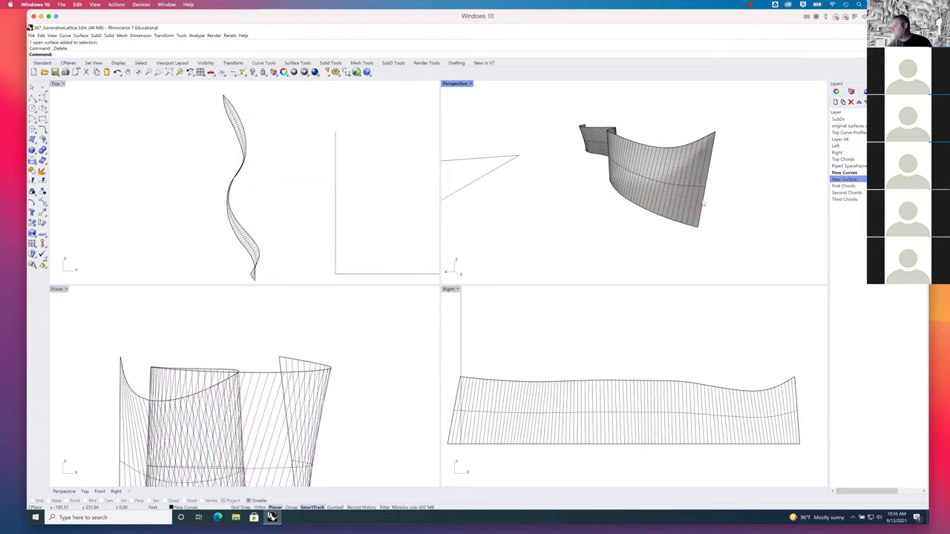
Check the new loft's object properties, make New Surface the current layer and turn off the New Curves layer.
click(705, 204)
mouse_move(733, 183)
right_down()
mouse_move(750, 193)
mouse_move(760, 186)
mouse_move(747, 184)
right_up()
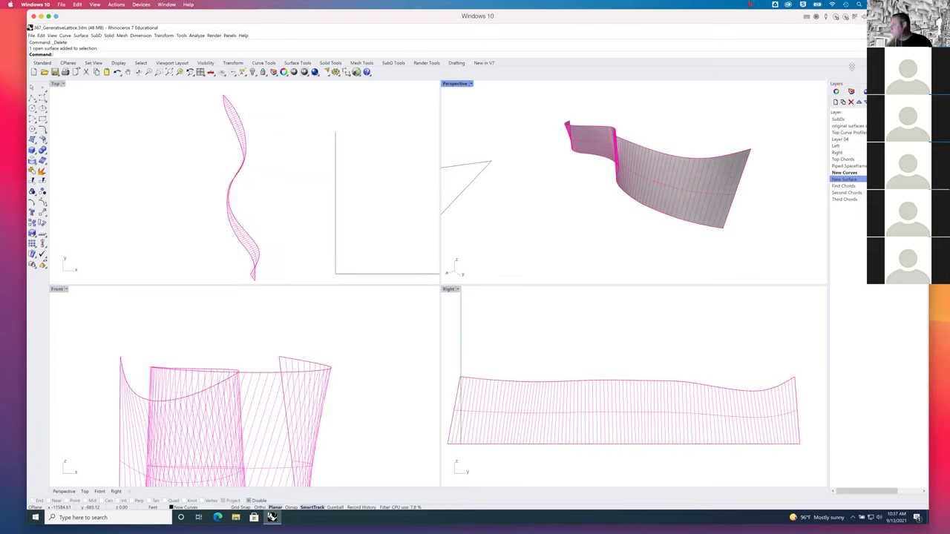
click(838, 84)
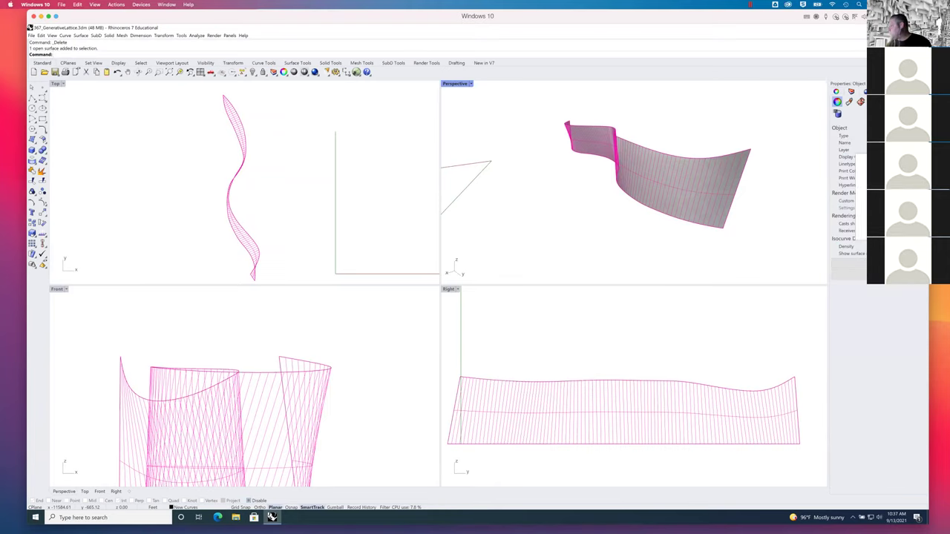
click(851, 91)
click(776, 204)
click(874, 179)
click(874, 172)
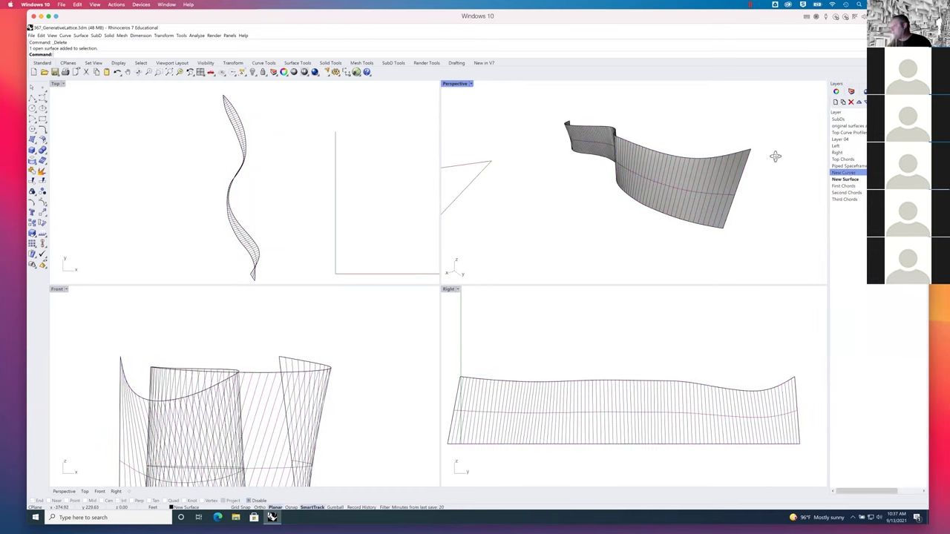
right_drag(775, 156, 678, 185)
scroll(669, 169, up, 3)
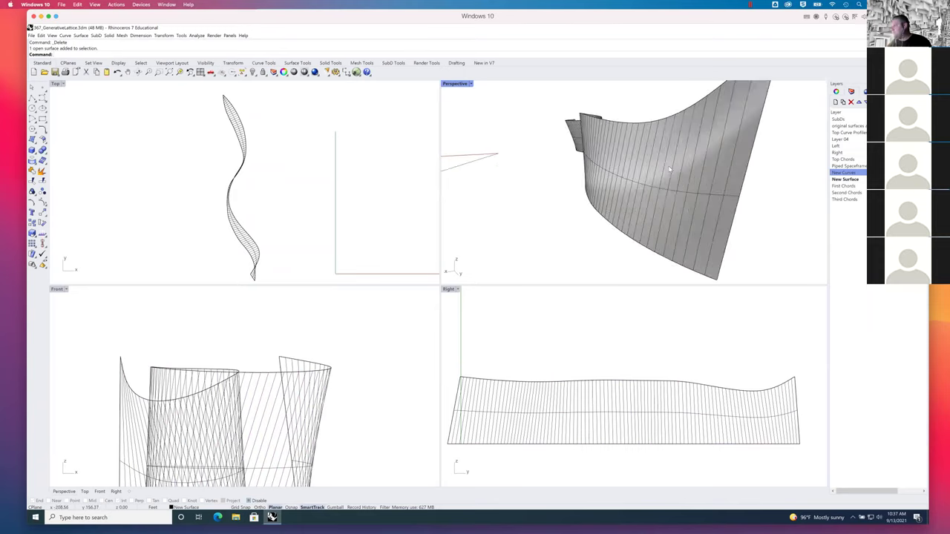
scroll(671, 175, down, 3)
right_drag(675, 178, 695, 181)
text(R)
key(BackSpace)
text(build)
key(Return)
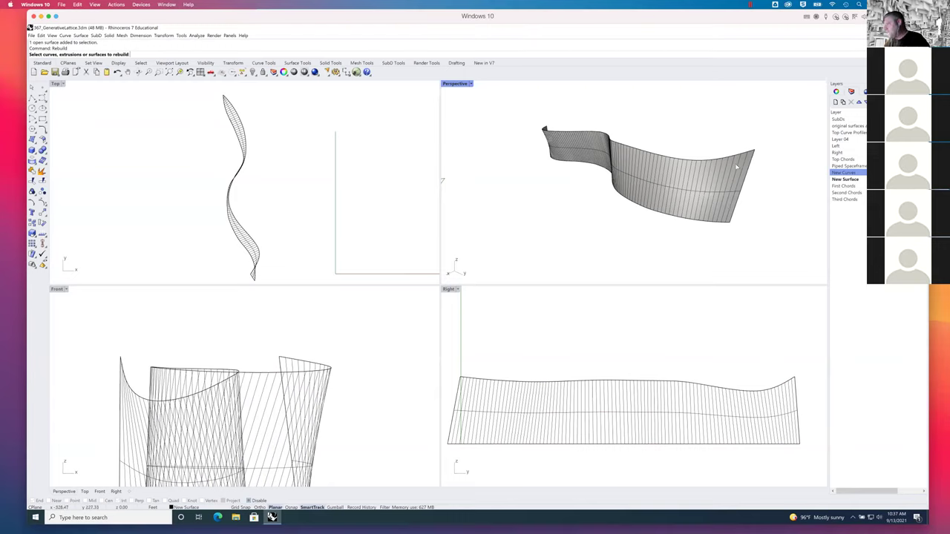
right_drag(719, 163, 717, 179)
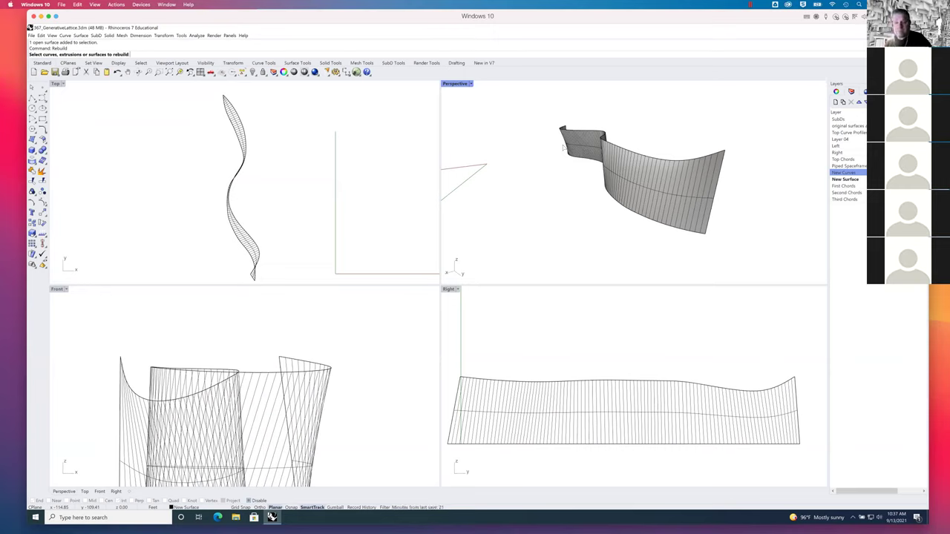
right_drag(637, 182, 712, 173)
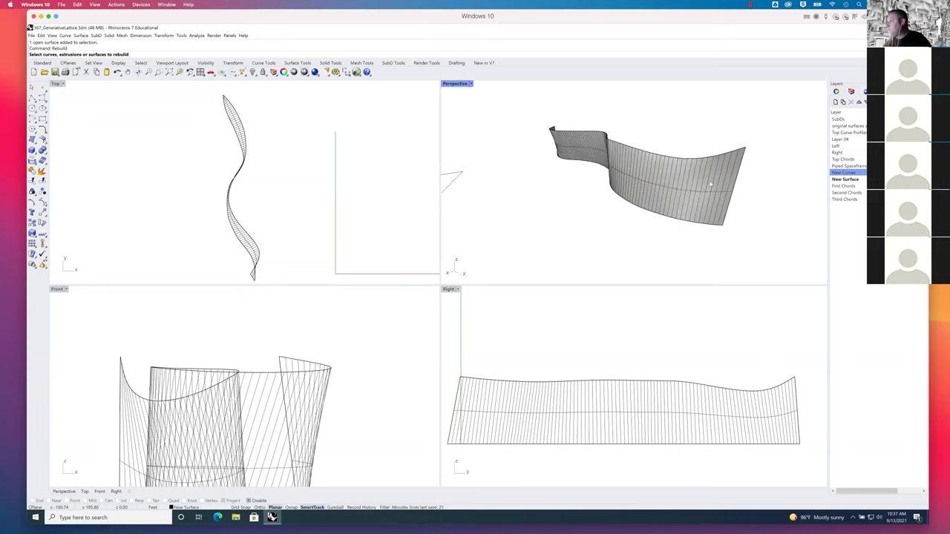
scroll(712, 173, up, 5)
scroll(697, 199, down, 3)
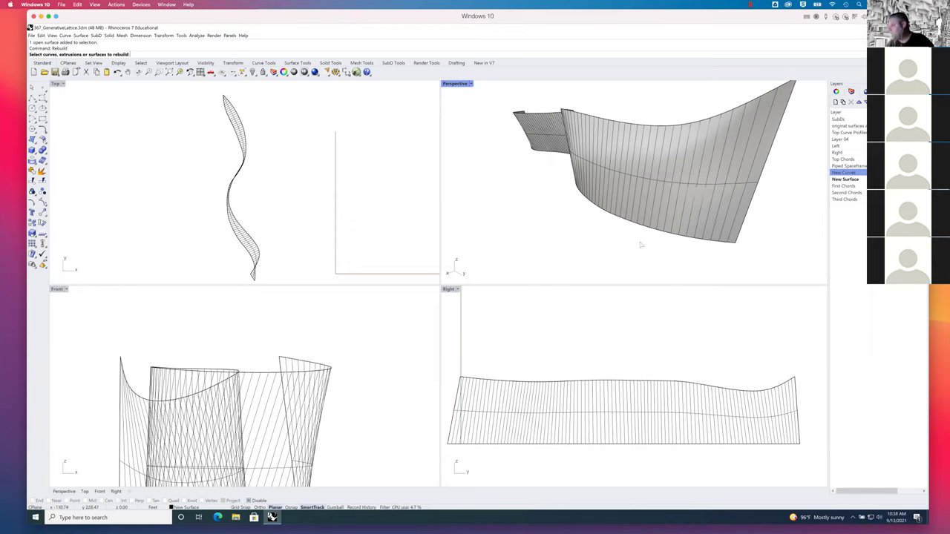
key(Escape)
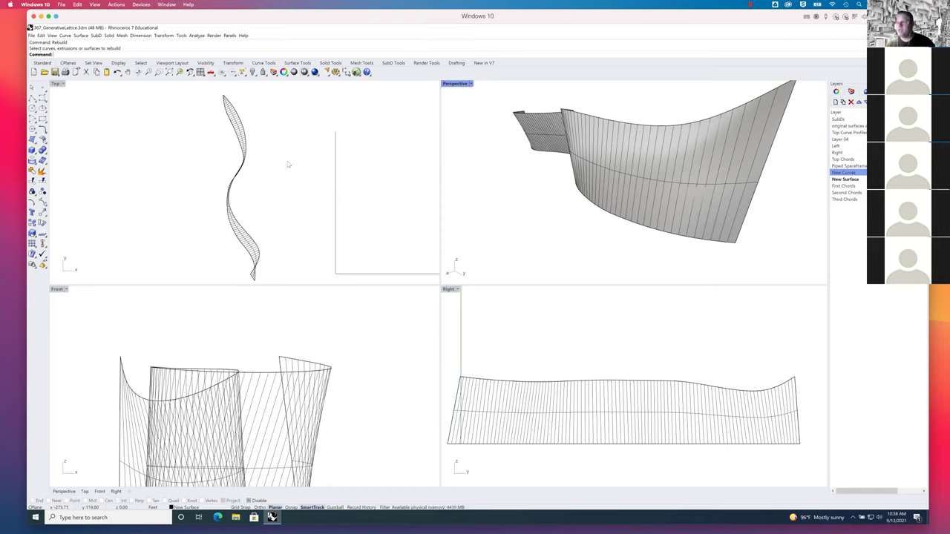
Run Rebuild on the lofted surface and set its V degree to 3.
text(Rebuild)
key(Return)
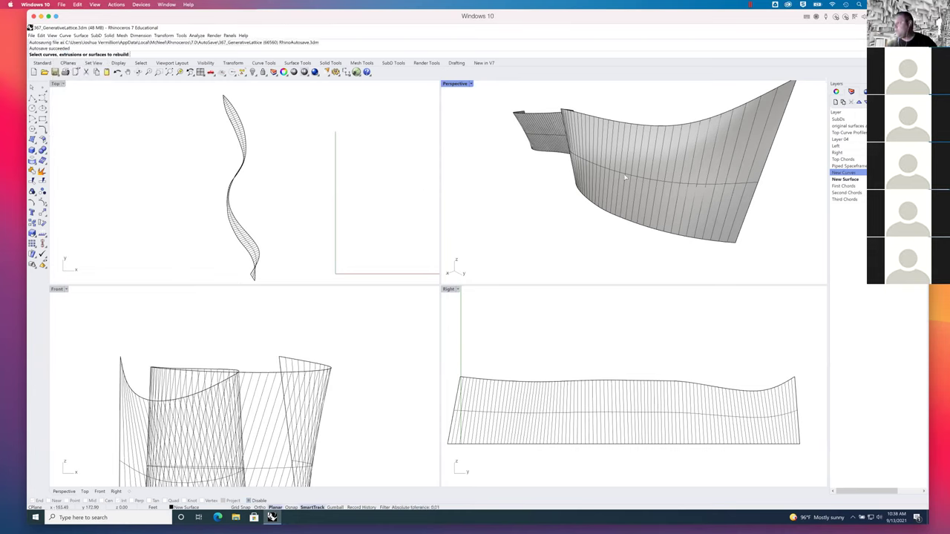
click(624, 178)
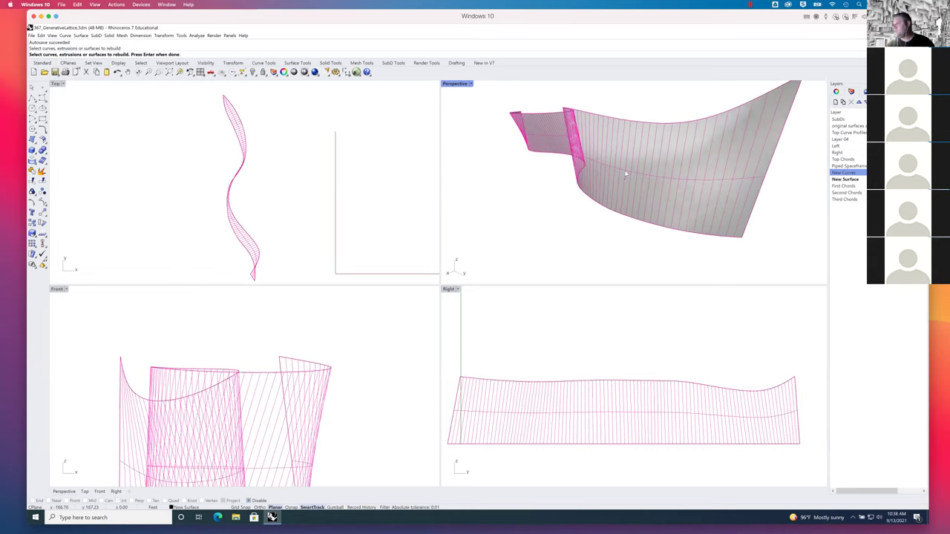
key(Return)
drag(194, 153, 423, 120)
double_click(398, 183)
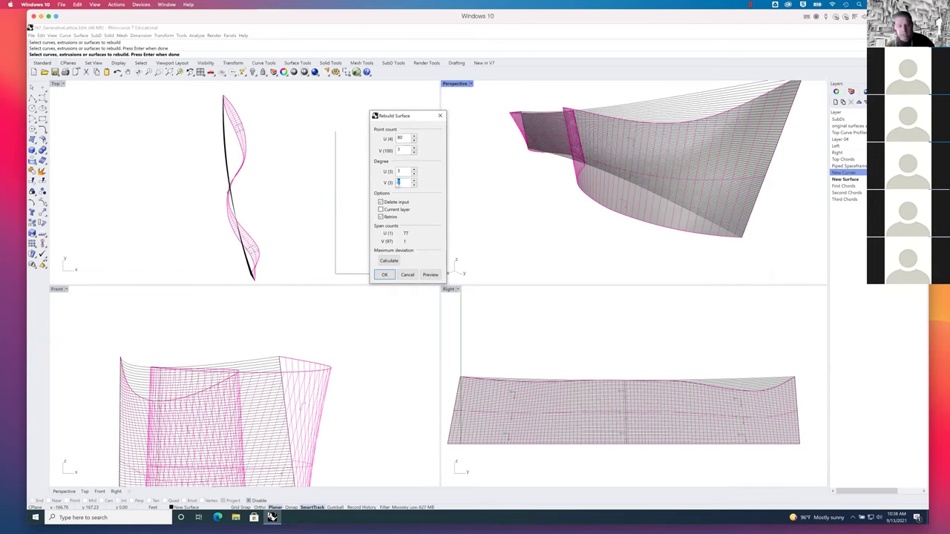
text(3)
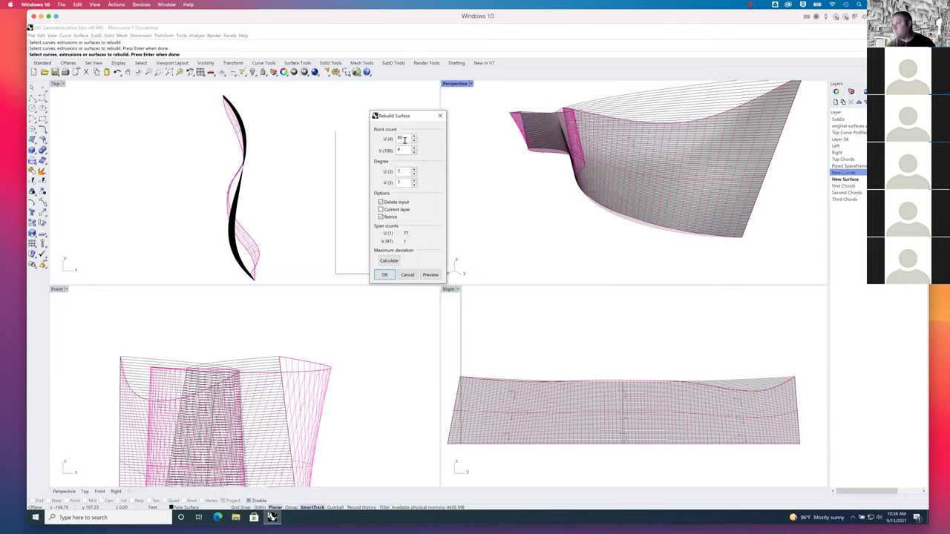
Set the surface rebuild point counts to 4 in U and 100 in V and preview the result.
double_click(400, 150)
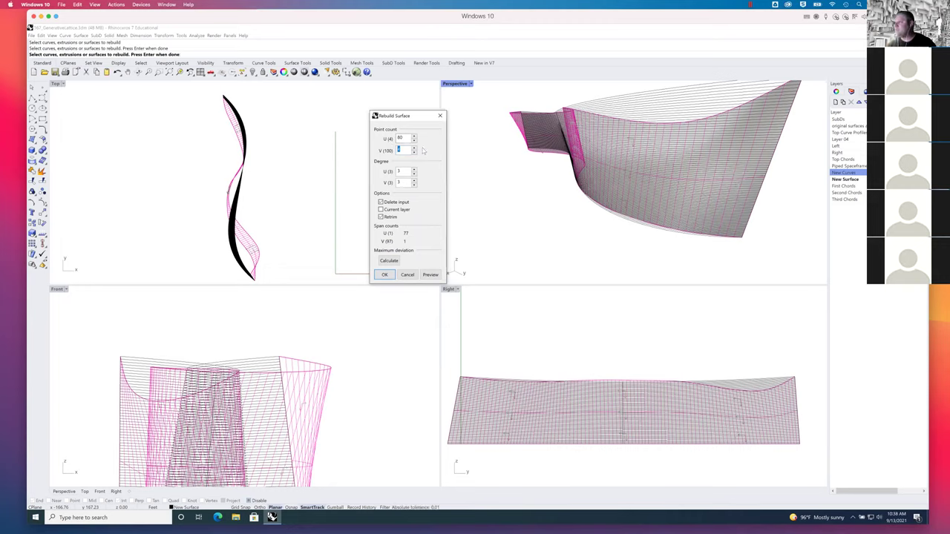
text(100)
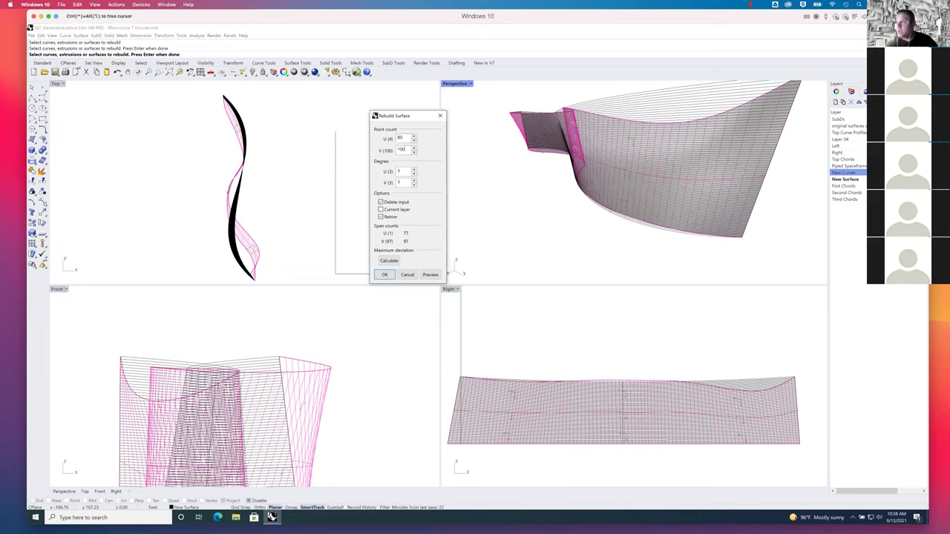
drag(410, 138, 391, 139)
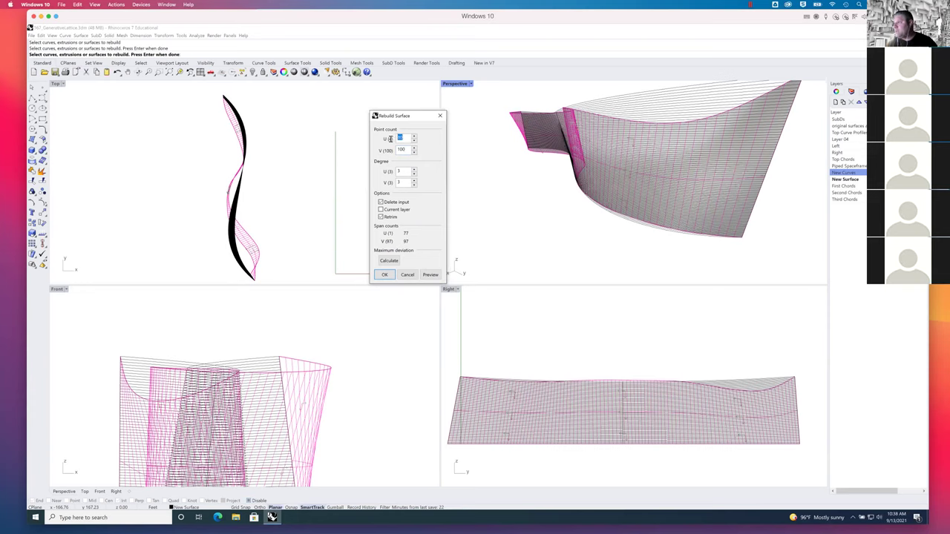
text(4)
key(Tab)
click(430, 275)
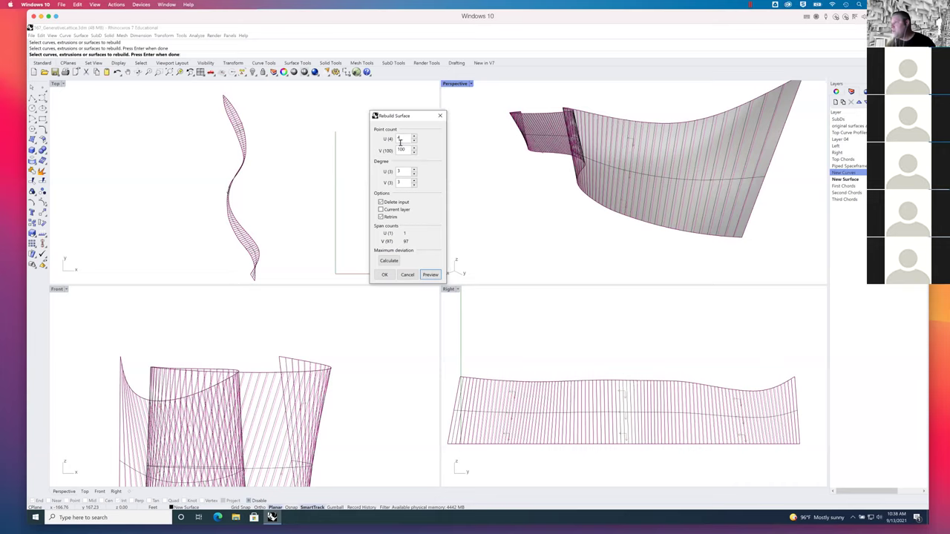
Reduce the V point count to 80 and apply the surface rebuild.
drag(403, 150, 389, 152)
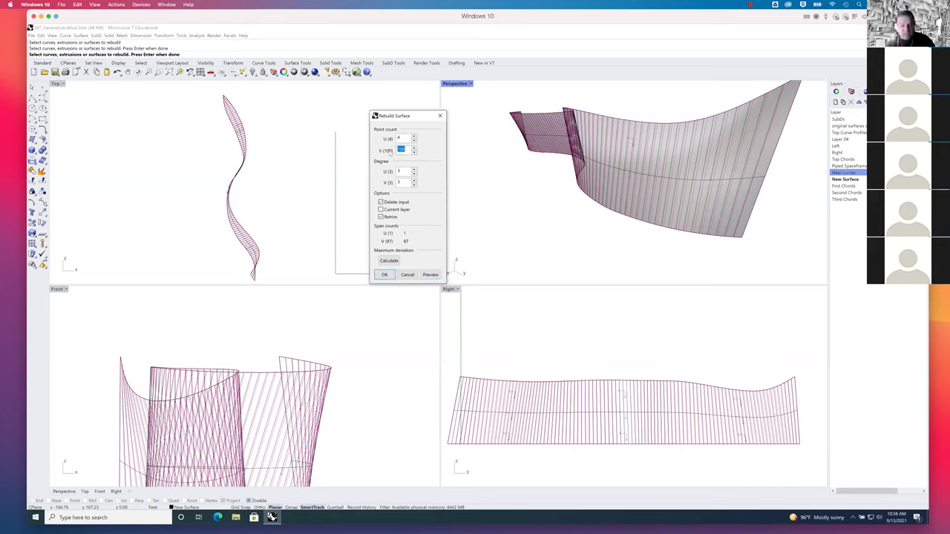
text(80)
key(Tab)
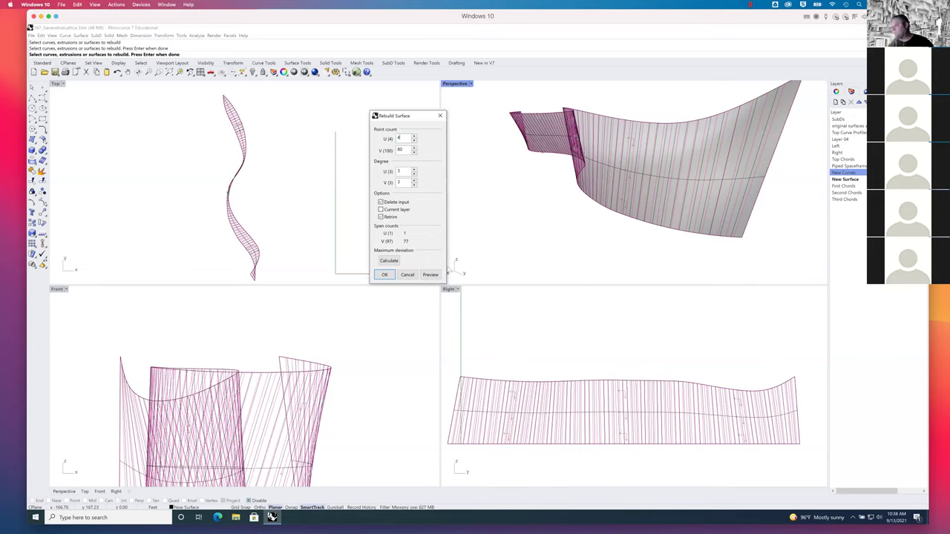
click(387, 276)
Inspect the rebuilt surface from several angles and toggle the SubDs layer on and off for comparison.
right_drag(656, 230, 686, 172)
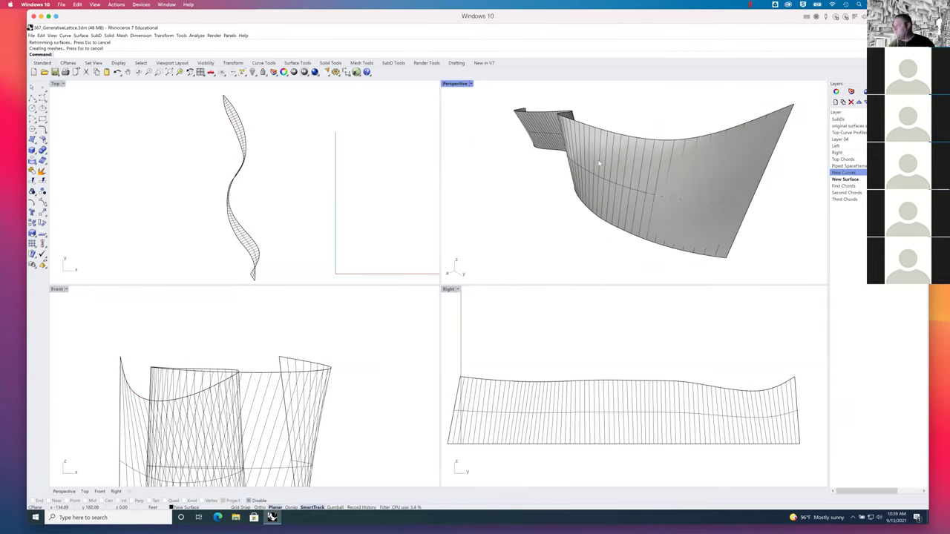
right_drag(660, 225, 663, 204)
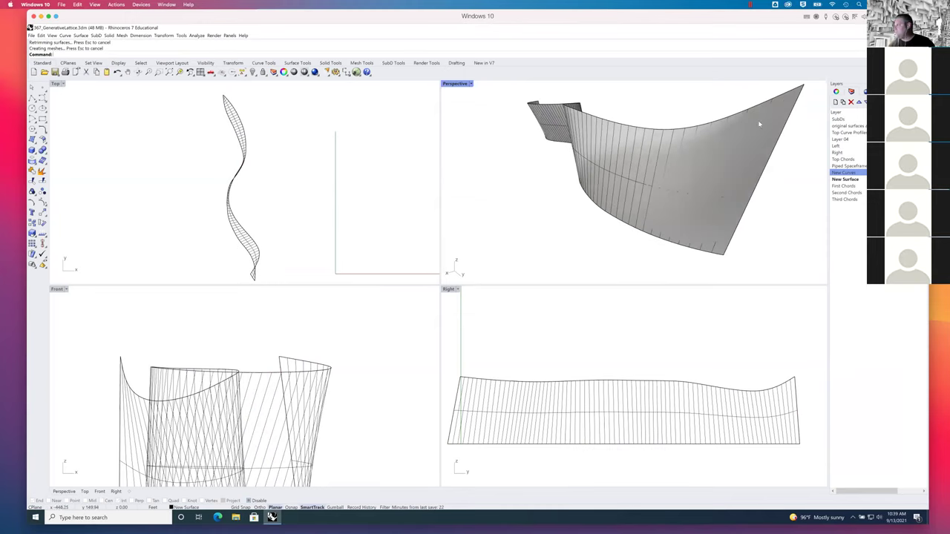
mouse_move(683, 159)
right_down()
mouse_move(675, 168)
mouse_move(685, 174)
right_up()
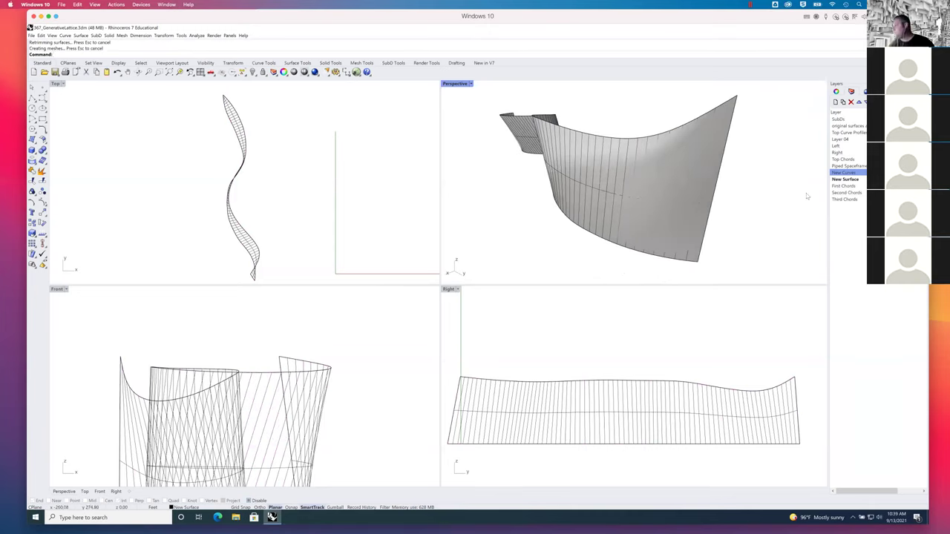
click(844, 179)
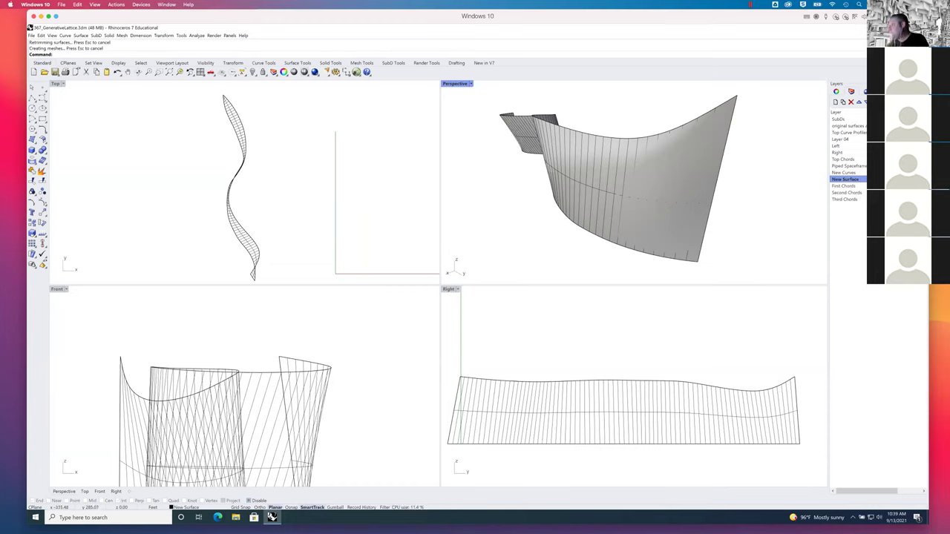
click(890, 118)
click(890, 119)
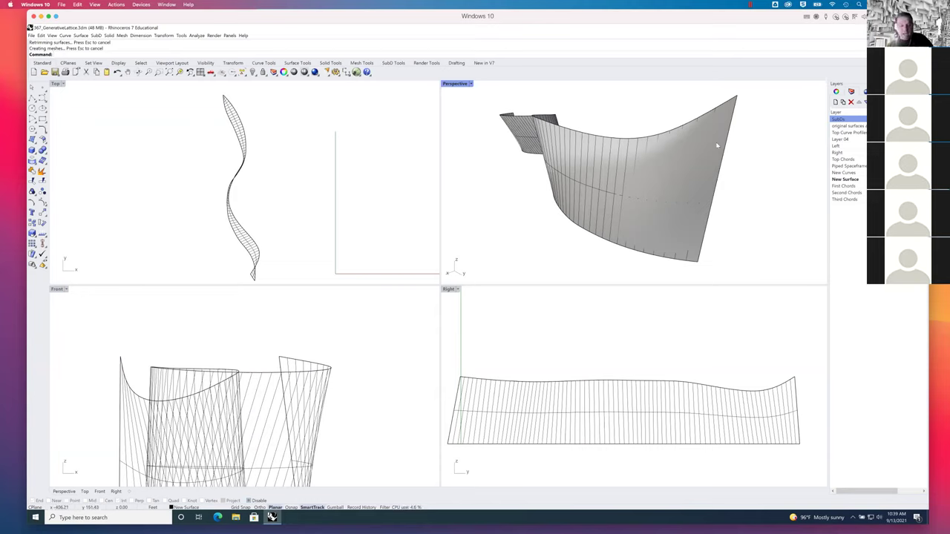
Run ExtractWireframe on the rebuilt surface to produce its wireframe curves on the current layer.
text(ExtractIsocurve)
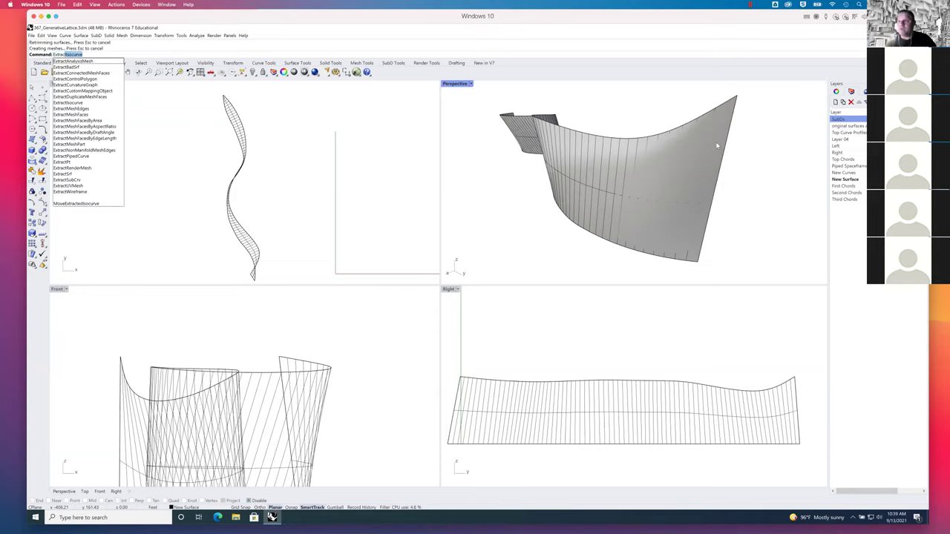
key(Down)
key(Down)
key(Down)
key(Down)
key(Down)
key(Down)
key(Down)
key(Down)
key(Down)
key(Down)
key(Down)
key(Down)
key(Down)
key(Down)
key(Down)
key(Down)
key(Down)
key(Down)
key(Down)
key(Down)
key(Down)
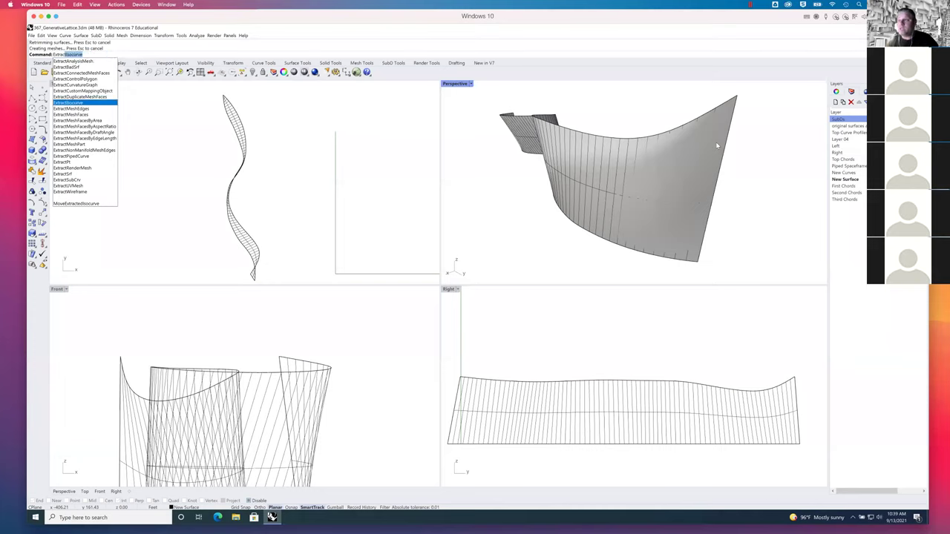
key(Down)
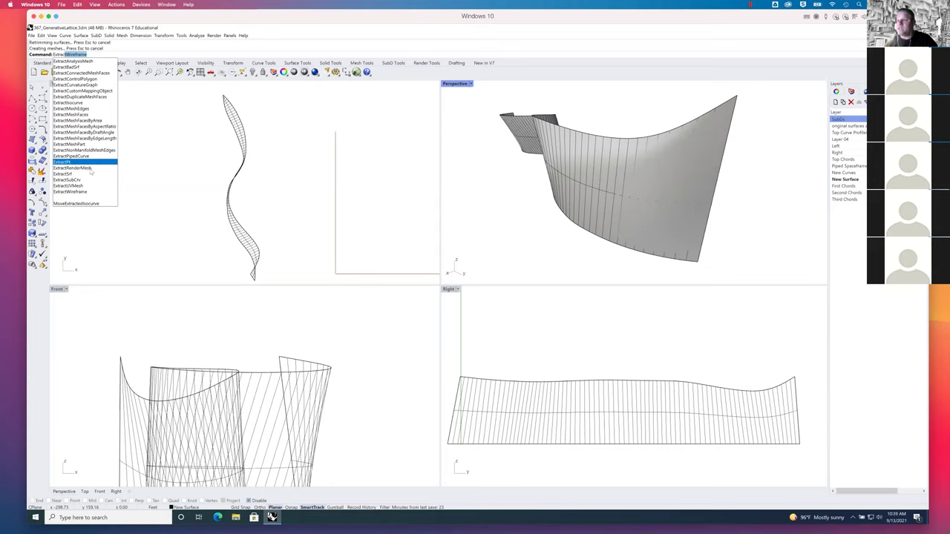
click(78, 192)
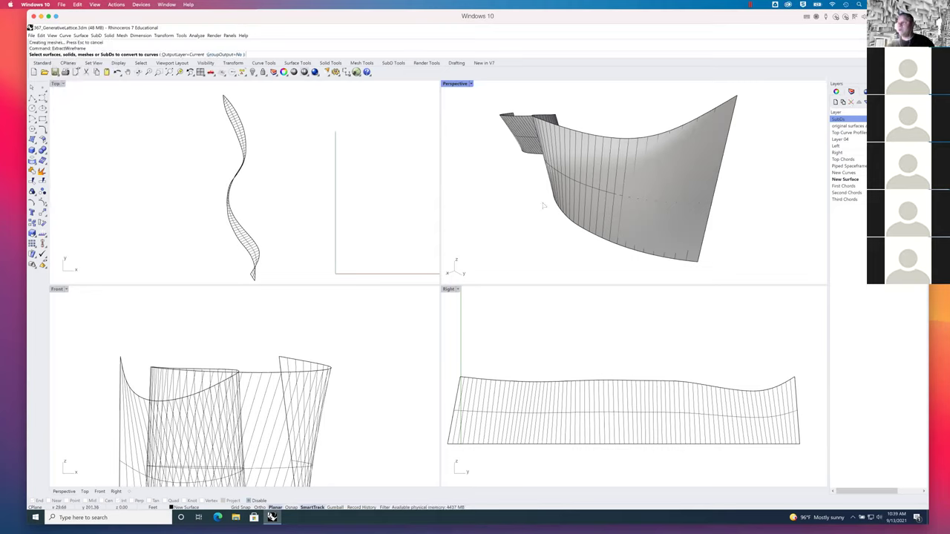
click(646, 200)
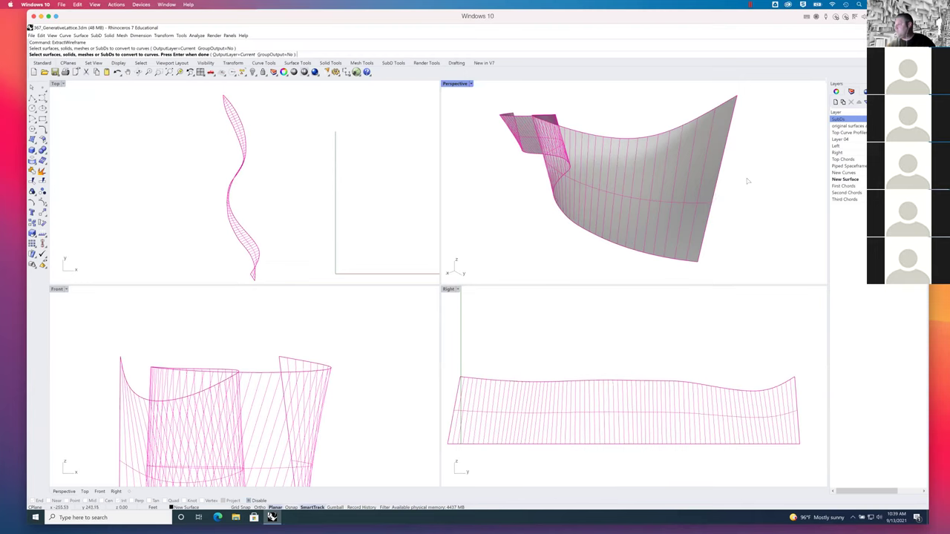
key(Return)
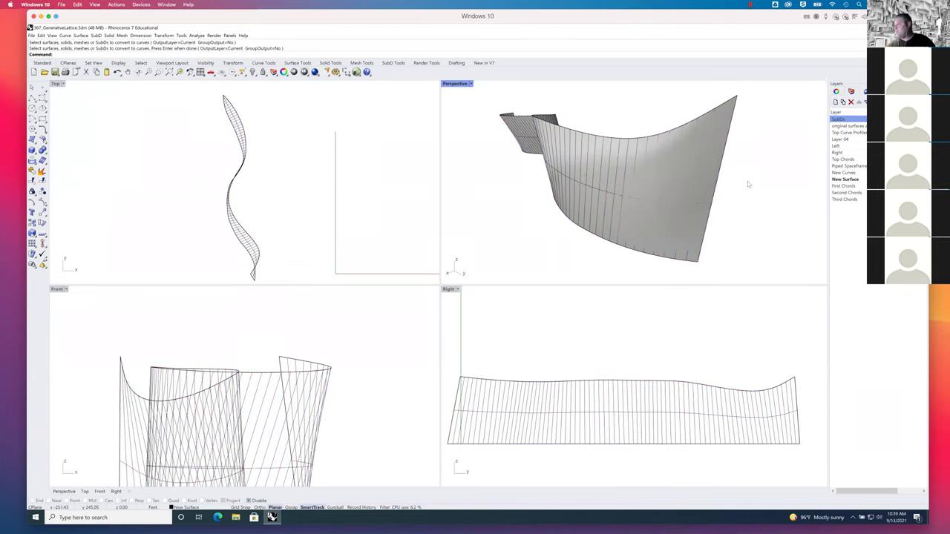
Delete the rebuilt surface, keeping the extracted wireframe curves.
right_drag(747, 184, 714, 183)
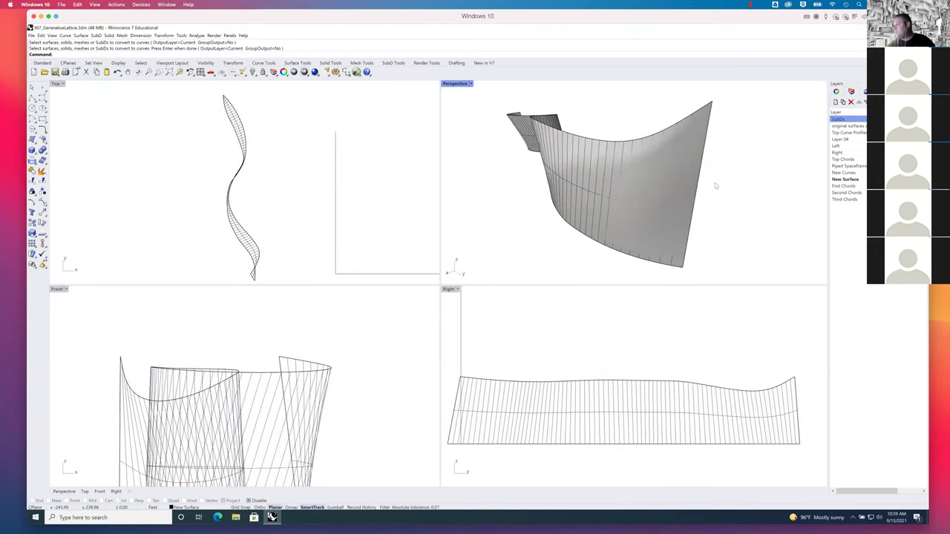
click(695, 177)
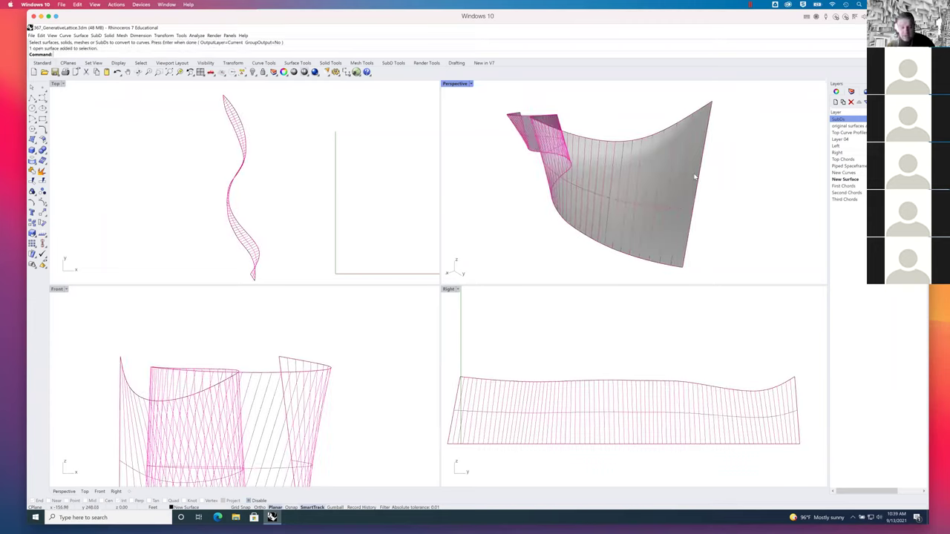
key(Delete)
Delete the upper, middle and lower lengthwise curves of the wireframe, leaving only the cross chords.
right_drag(742, 179, 750, 203)
click(731, 147)
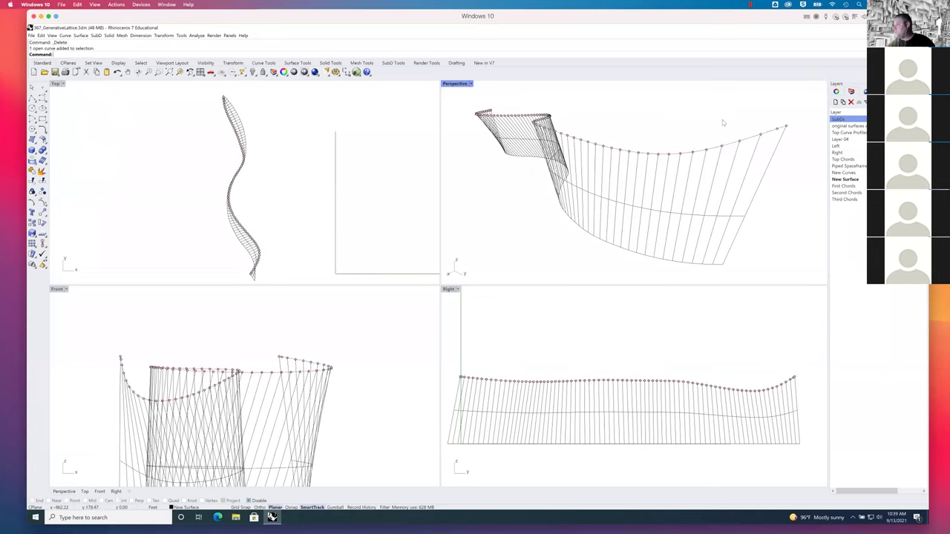
click(717, 215)
click(701, 264)
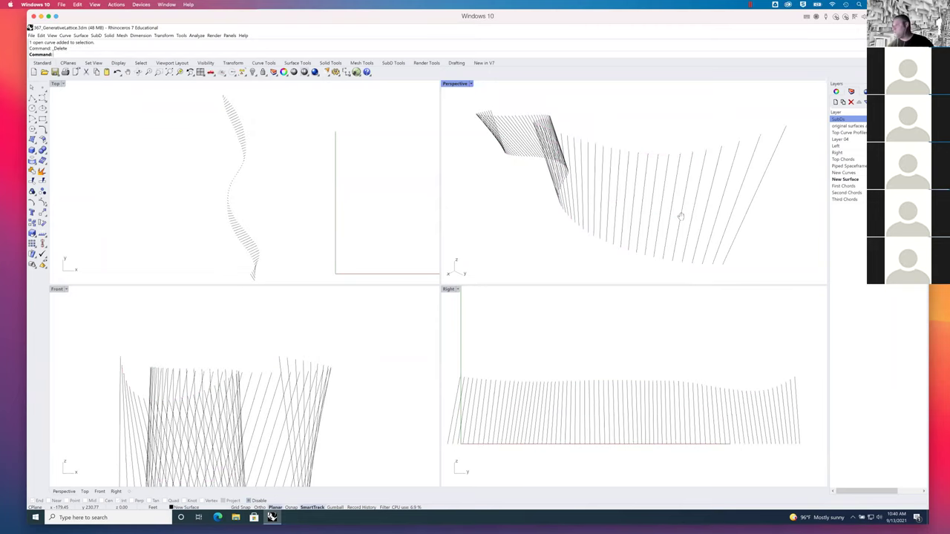
key(Delete)
Select all the cross chord curves and assign them to the First Chords layer.
right_drag(686, 211, 685, 173)
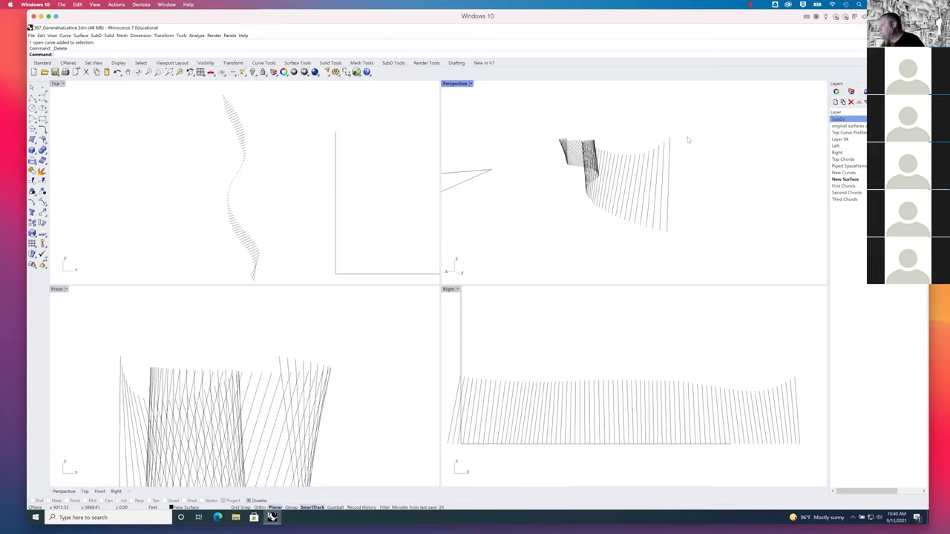
right_drag(653, 128, 658, 124)
drag(539, 117, 768, 252)
click(836, 91)
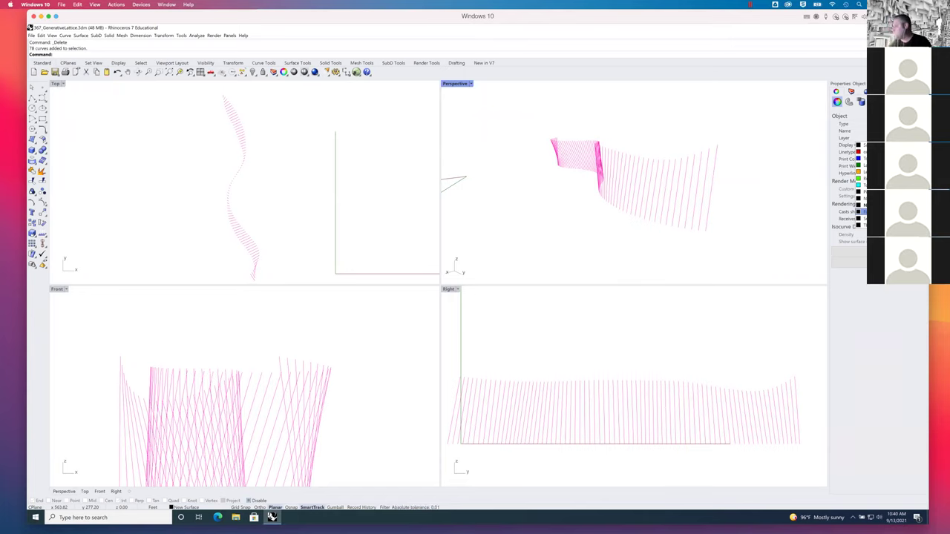
click(863, 211)
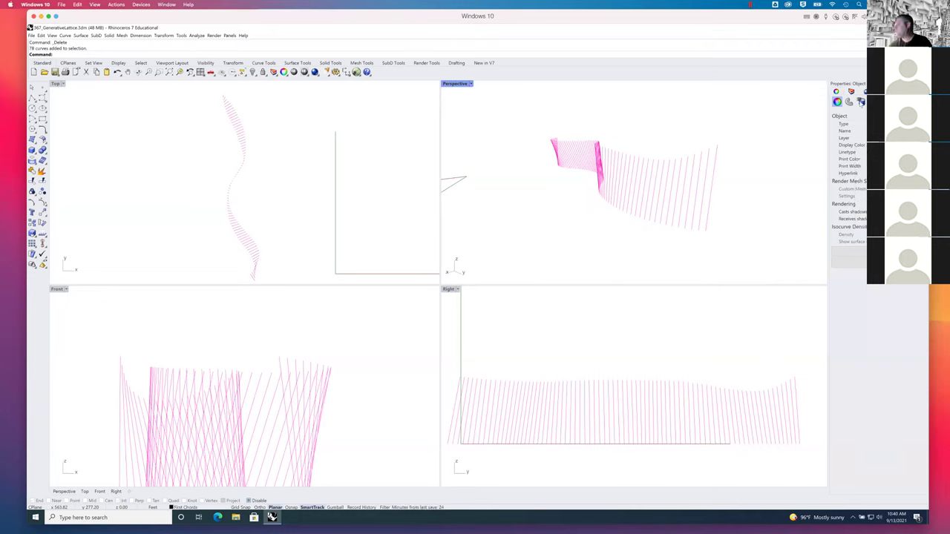
click(850, 91)
Copy all the chord curves in place, using End object snap to pick the same chord endpoint as start and destination.
click(765, 201)
drag(533, 120, 756, 250)
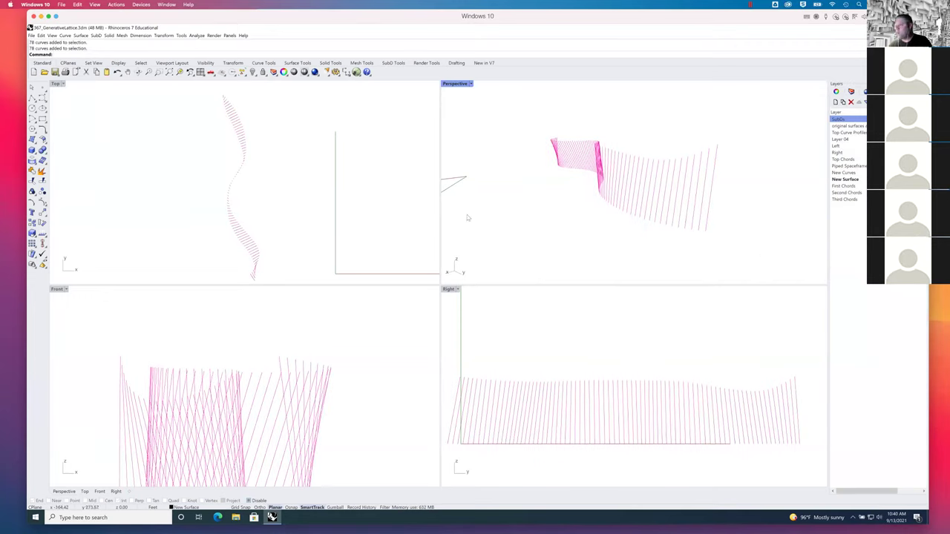
click(32, 223)
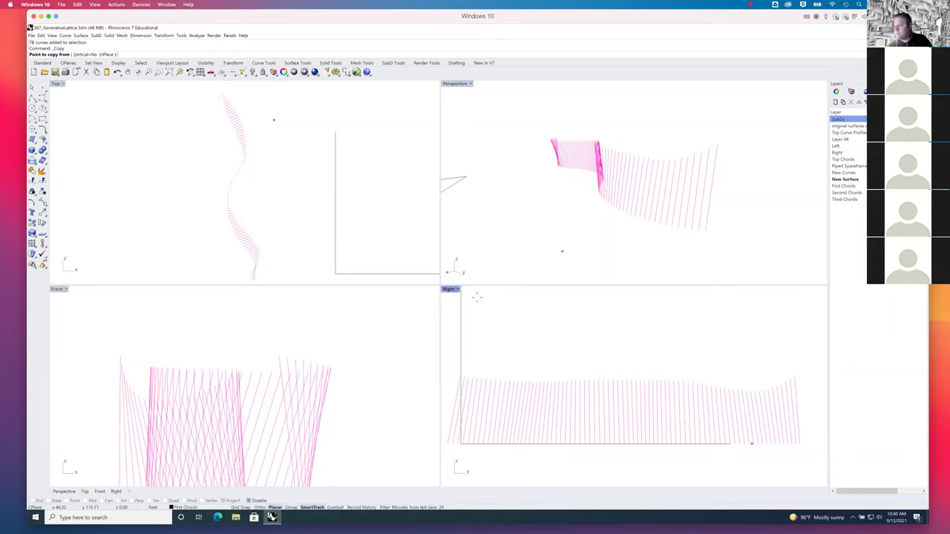
click(250, 501)
click(32, 501)
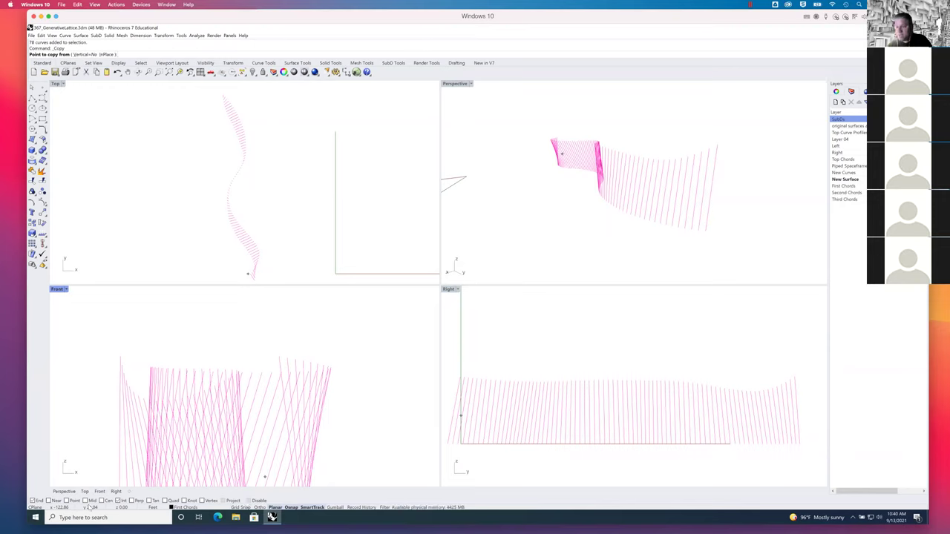
click(707, 232)
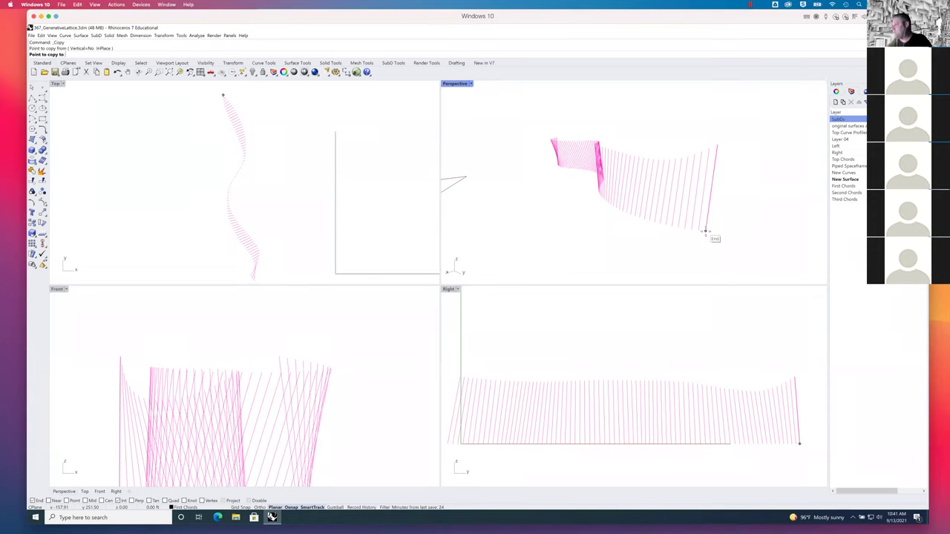
click(705, 232)
key(Return)
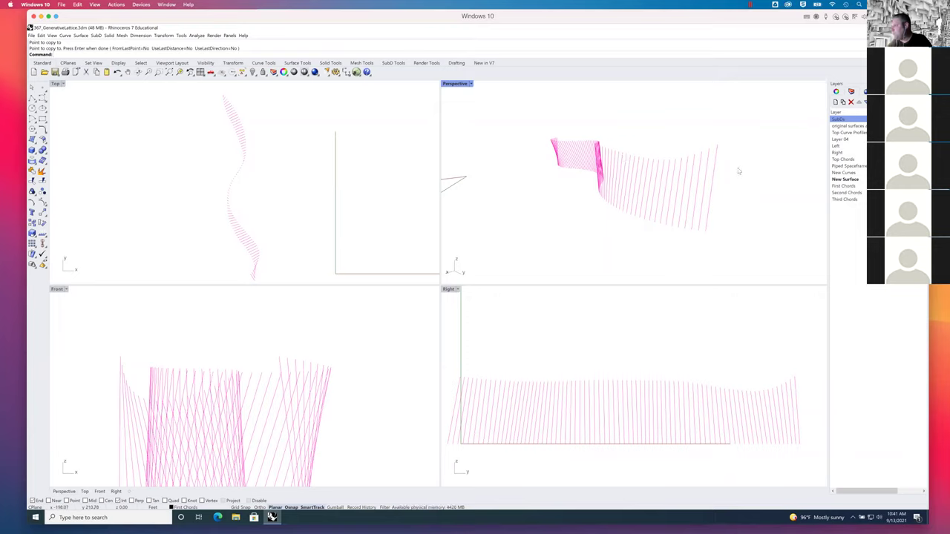
Assign the selected set of chord curves to the Second Chords layer and deselect it.
click(837, 91)
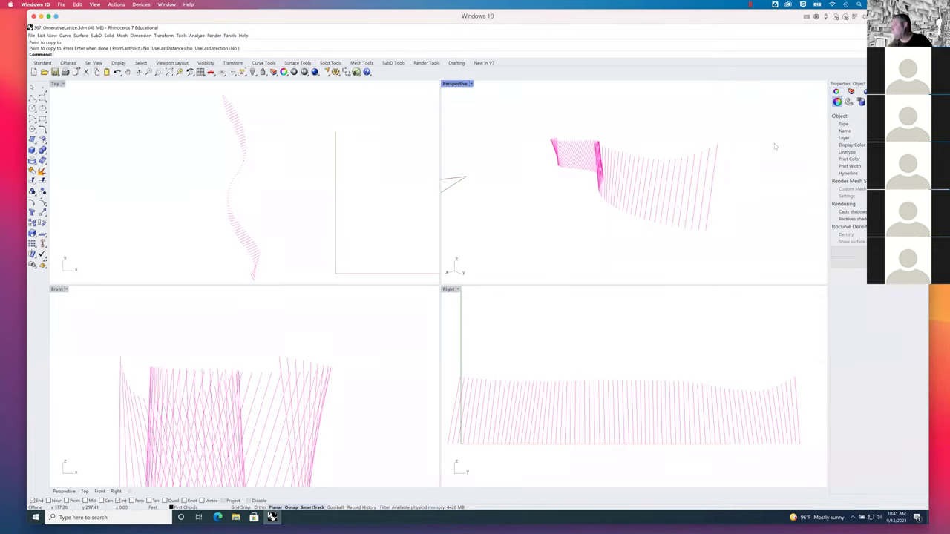
click(896, 138)
click(772, 187)
click(852, 91)
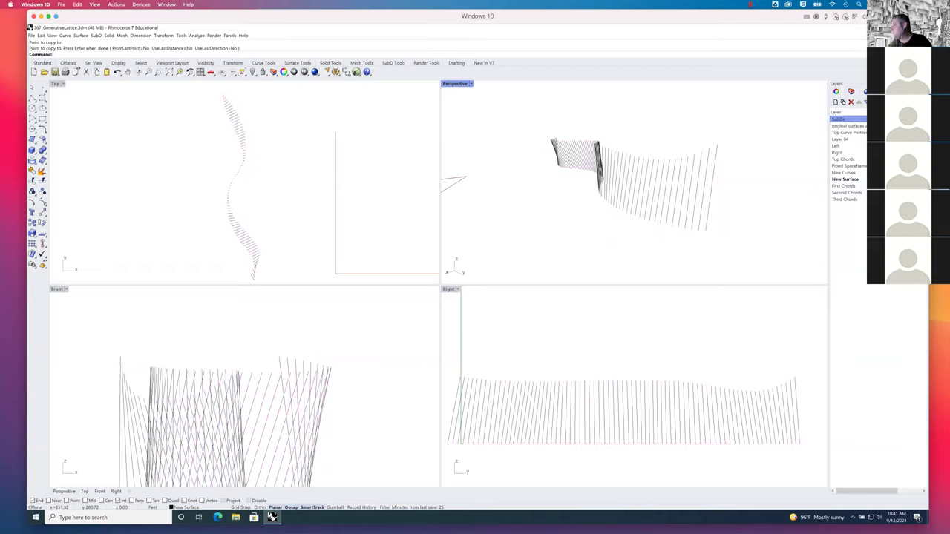
Toggle the First Chords and Second Chords layers and select the visible curves to check both sets.
click(847, 192)
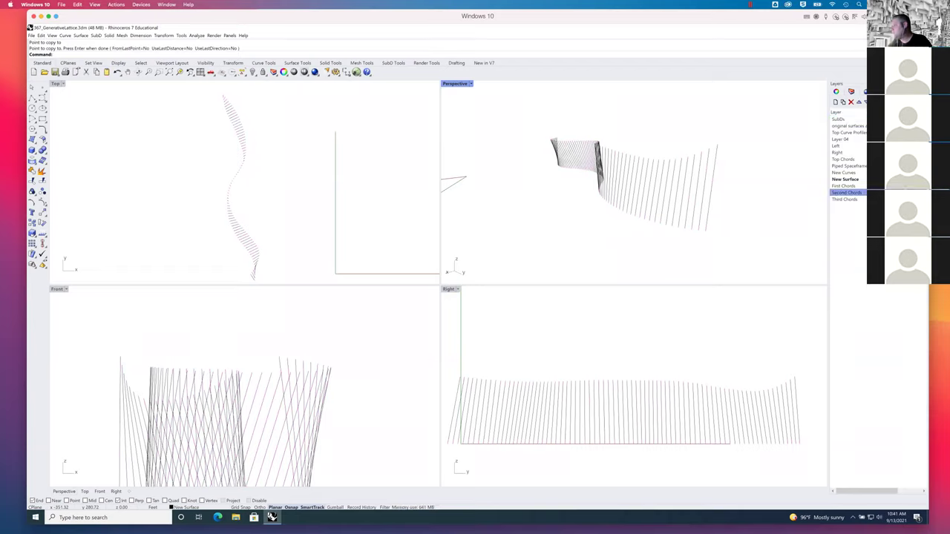
click(846, 185)
click(846, 193)
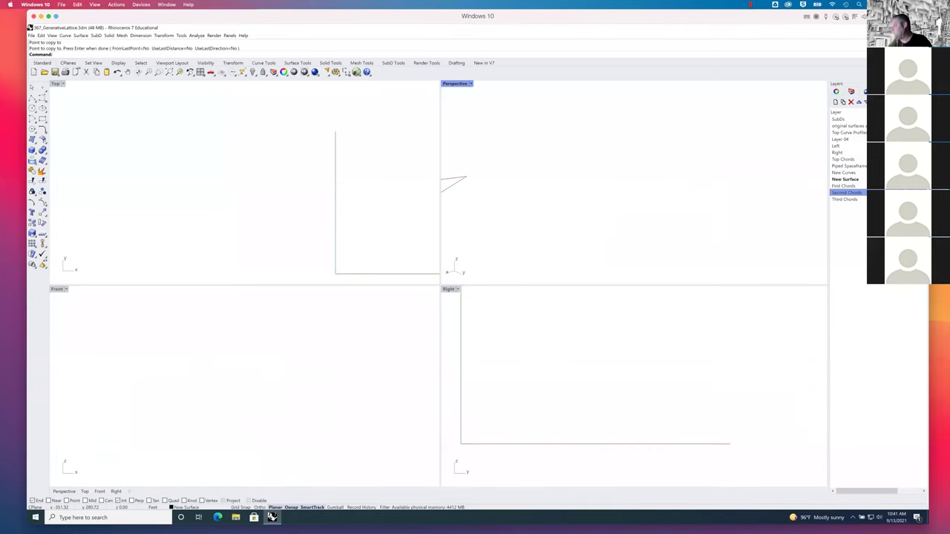
click(847, 185)
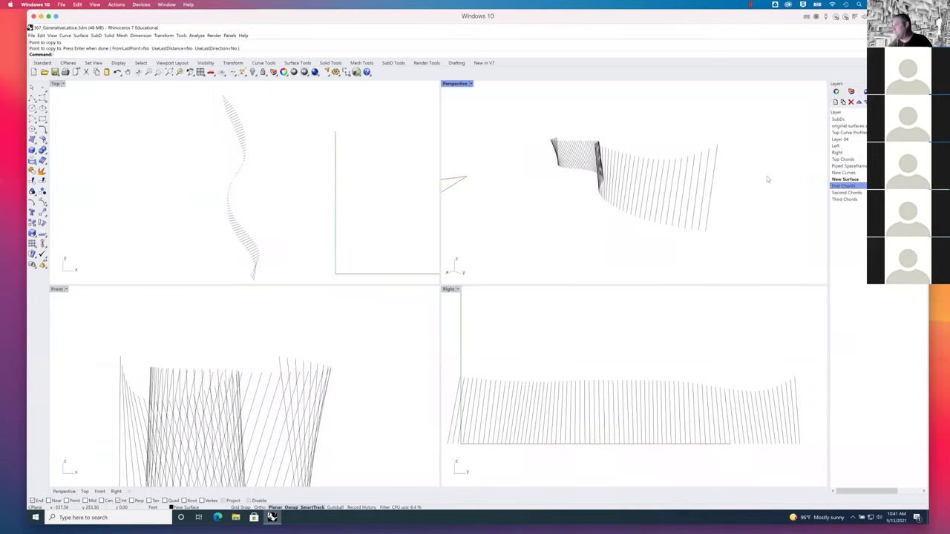
drag(515, 120, 755, 251)
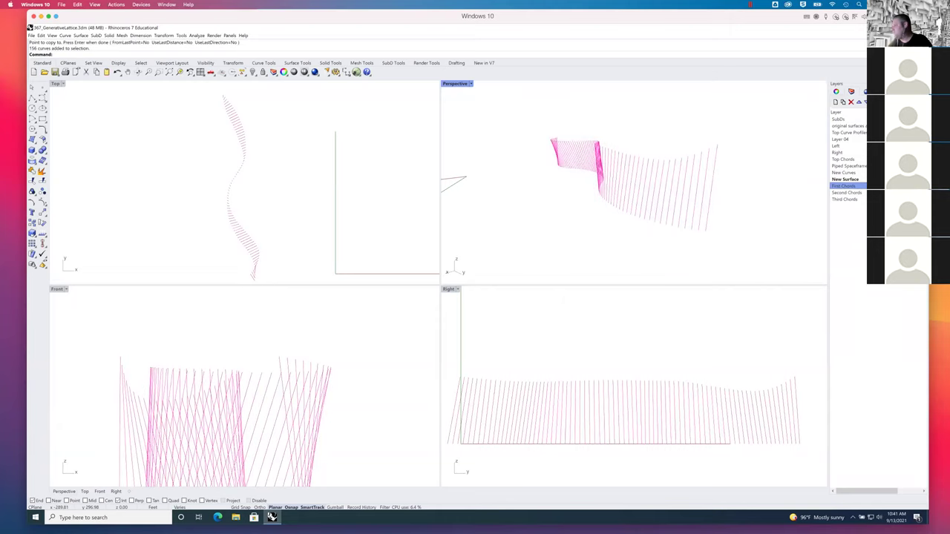
Hide the Second Chords layer and copy the First Chords curves in place from one chord endpoint to itself.
click(847, 192)
click(764, 192)
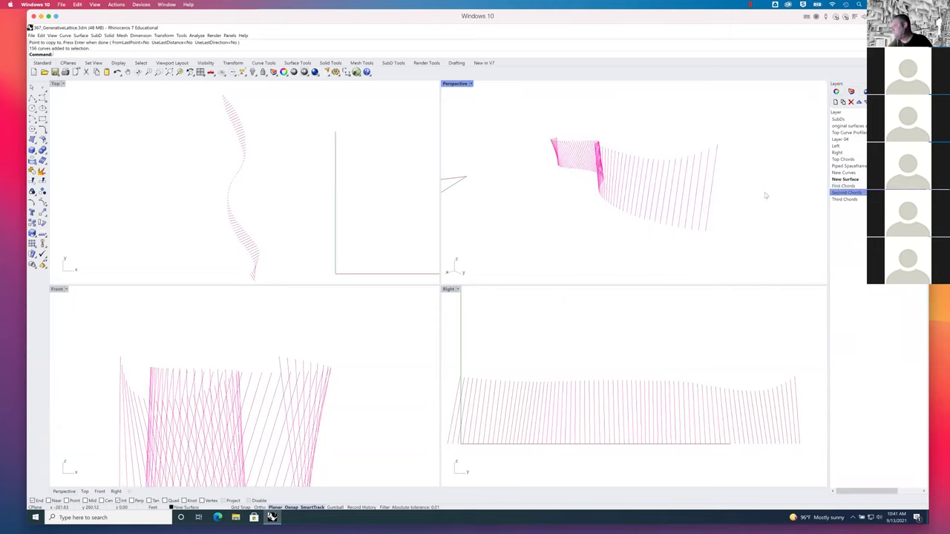
drag(528, 115, 744, 255)
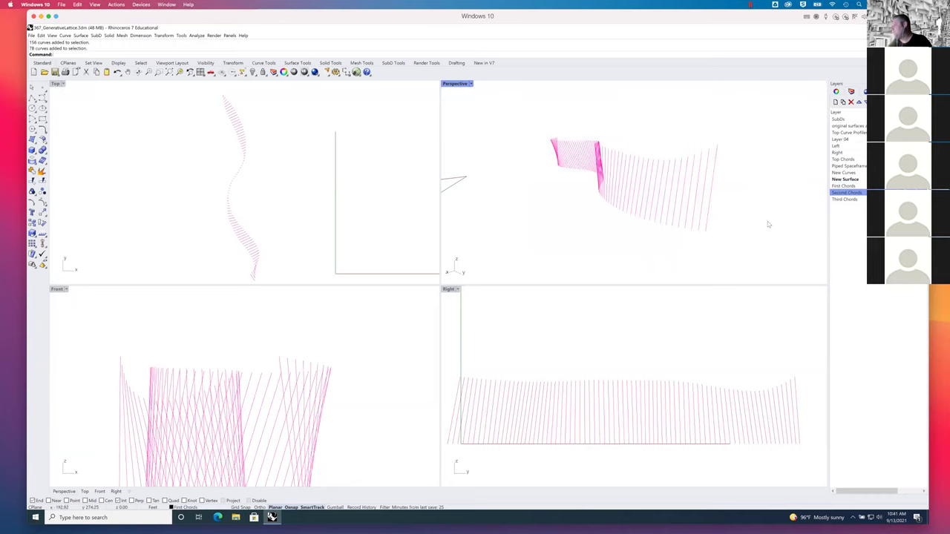
click(33, 223)
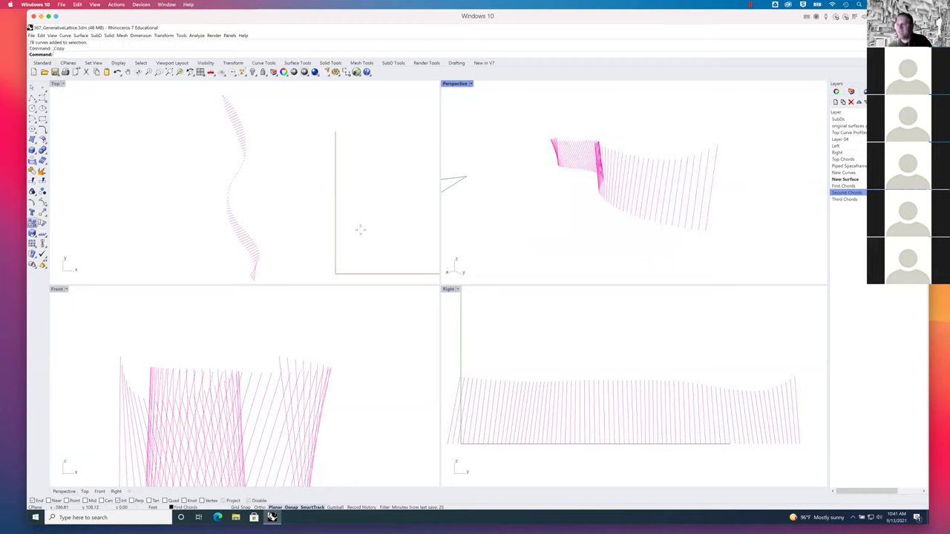
click(713, 228)
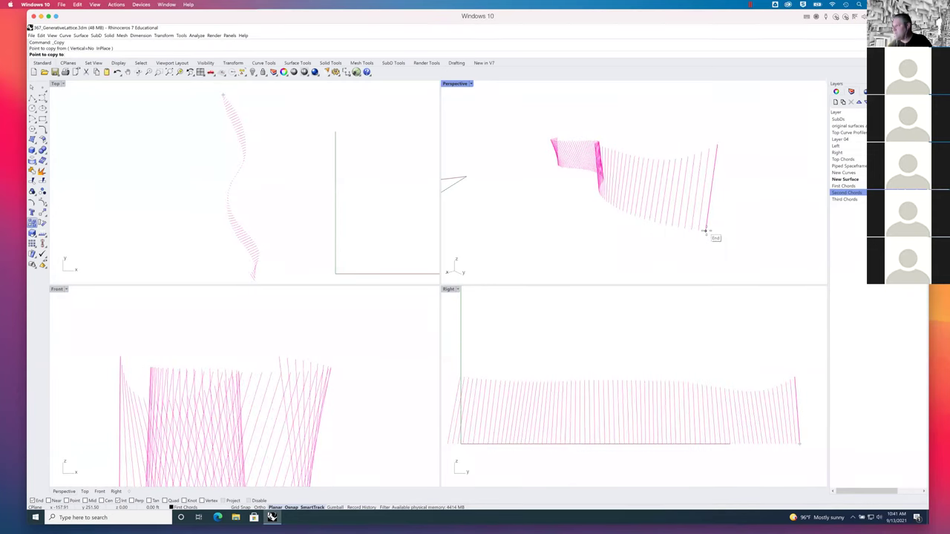
click(705, 231)
key(Return)
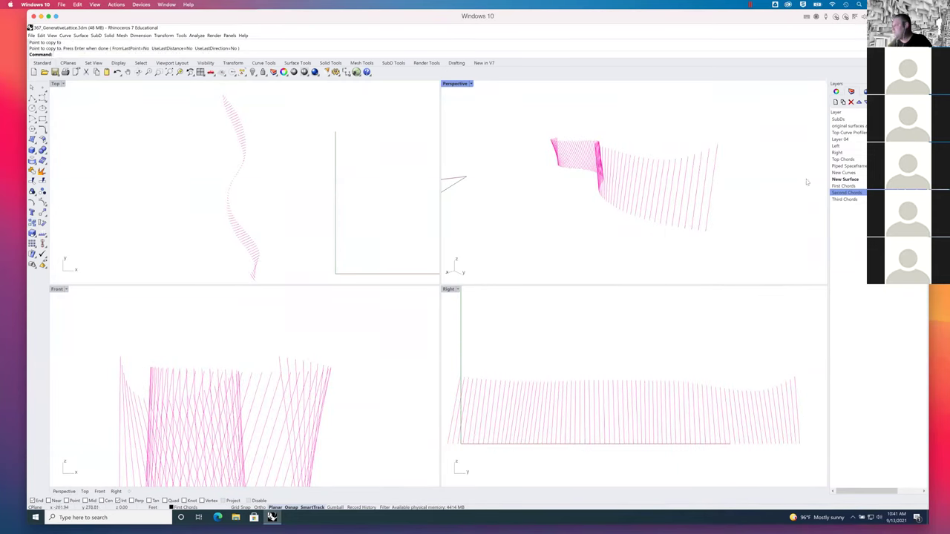
Assign the selected chord curves to the Third Chords layer, deselect them and toggle the chord layers' visibility.
click(836, 91)
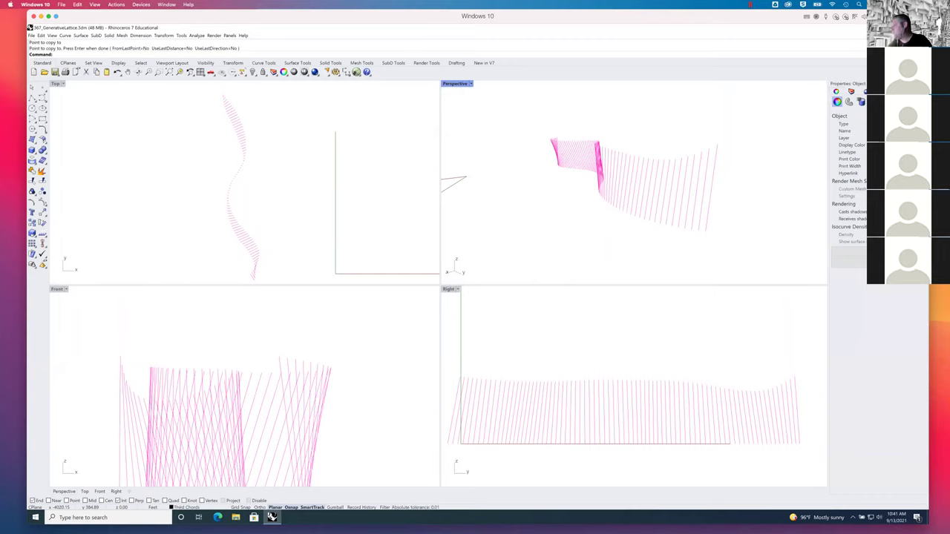
click(851, 92)
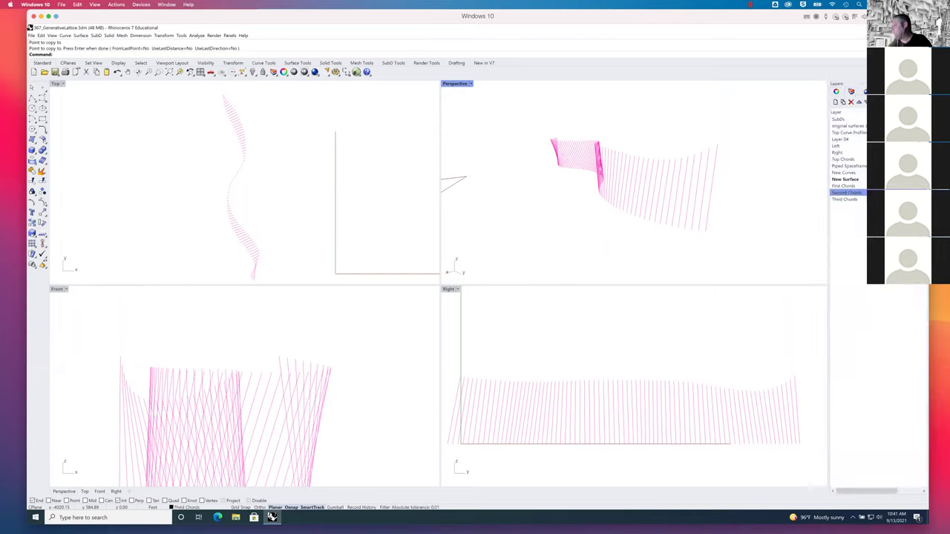
key(Escape)
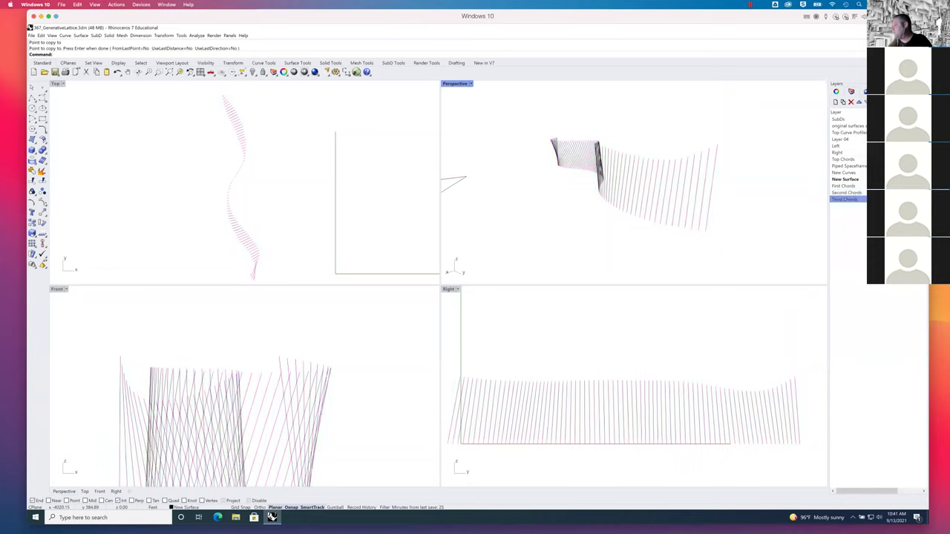
click(895, 185)
click(895, 192)
click(894, 192)
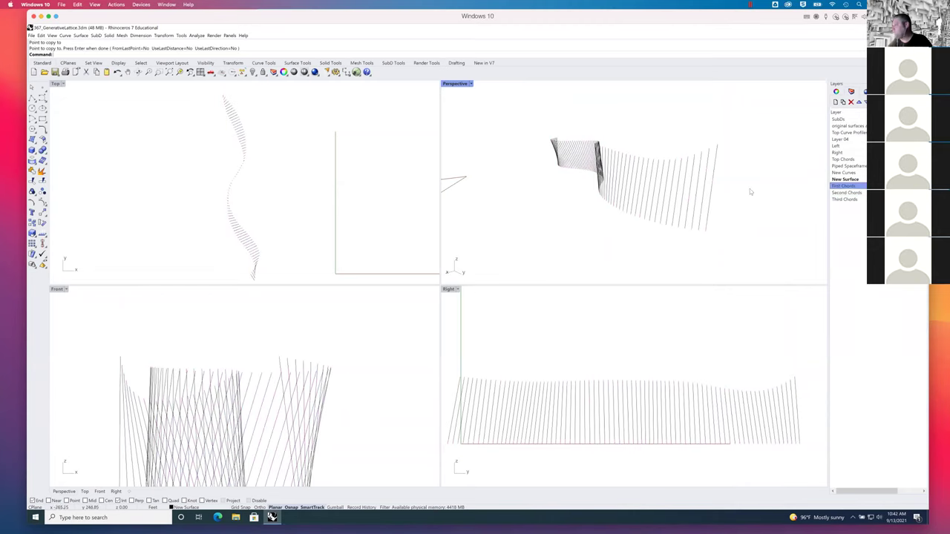
Hide the Second Chords layer and delete the outermost chord at one end of the First Chords set.
right_drag(691, 184, 677, 217)
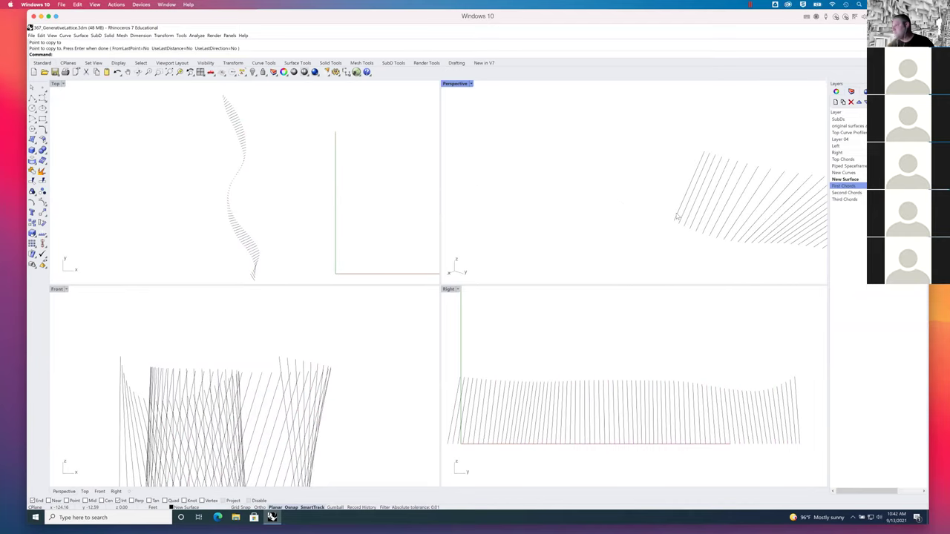
click(677, 216)
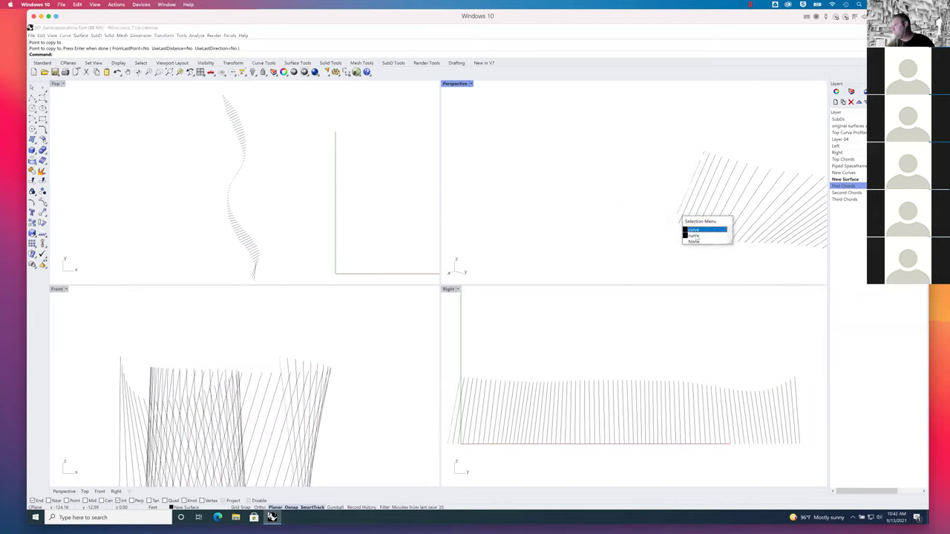
click(650, 216)
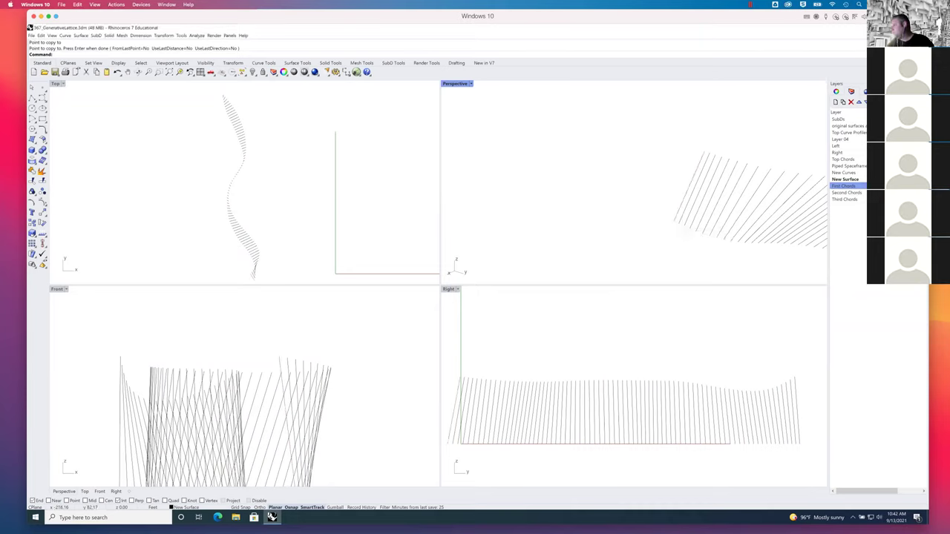
click(846, 192)
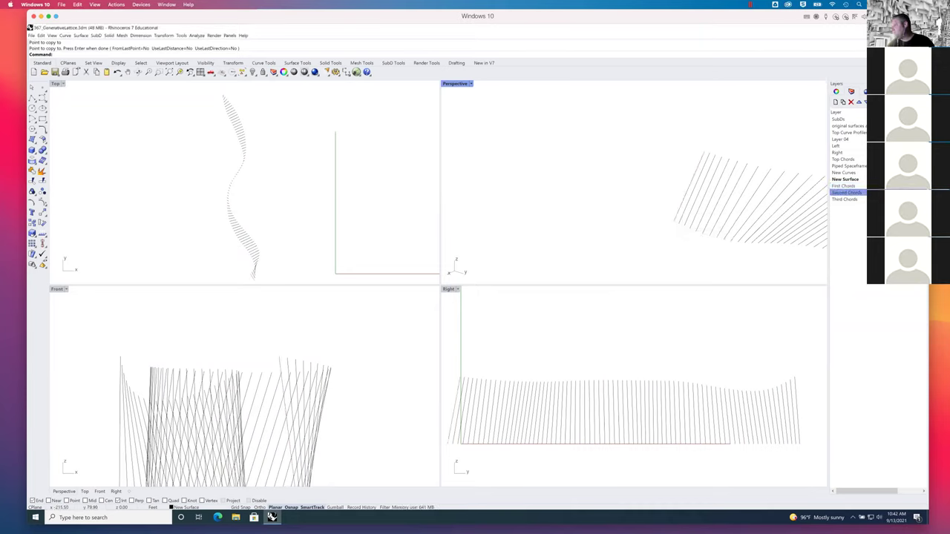
click(681, 204)
key(Delete)
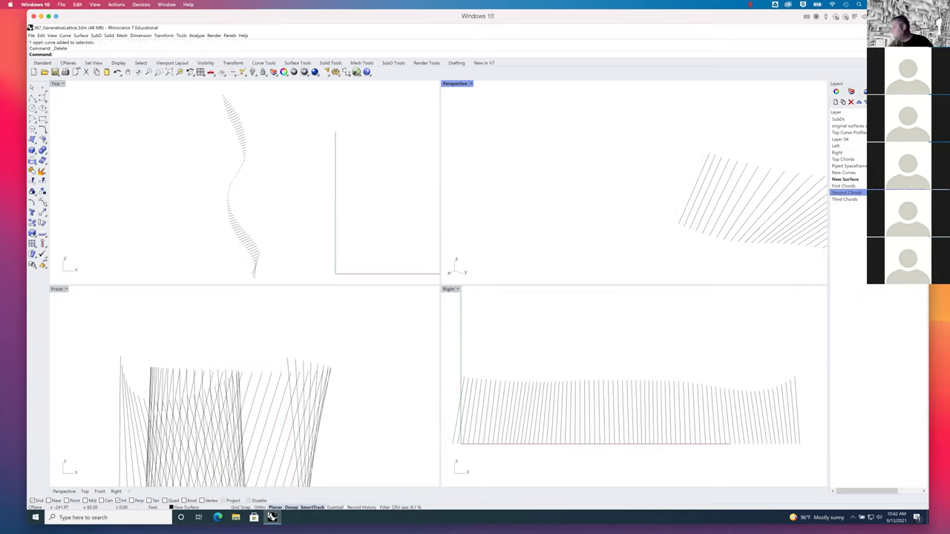
Show the Second Chords layer instead of First Chords and delete the outermost chord at the opposite end.
key(ctrl+z)
click(845, 186)
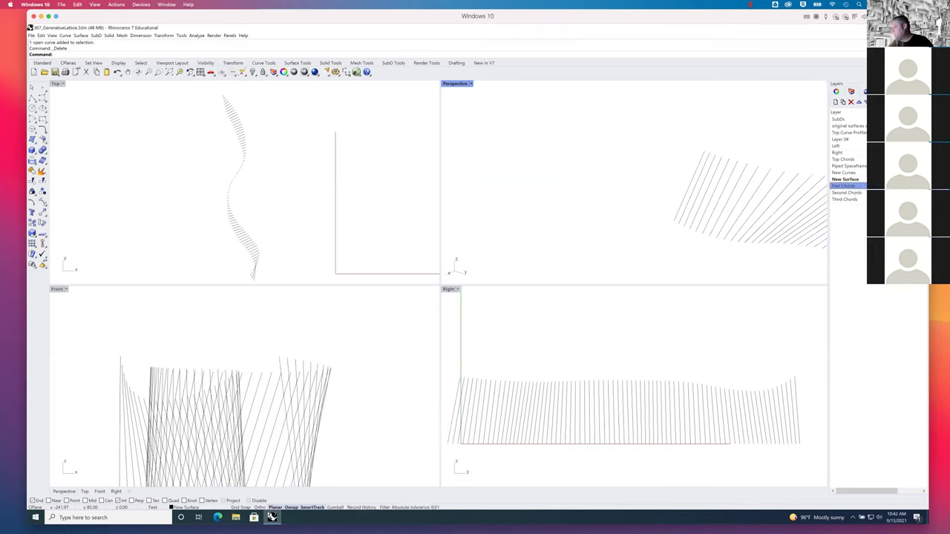
right_drag(700, 214, 659, 213)
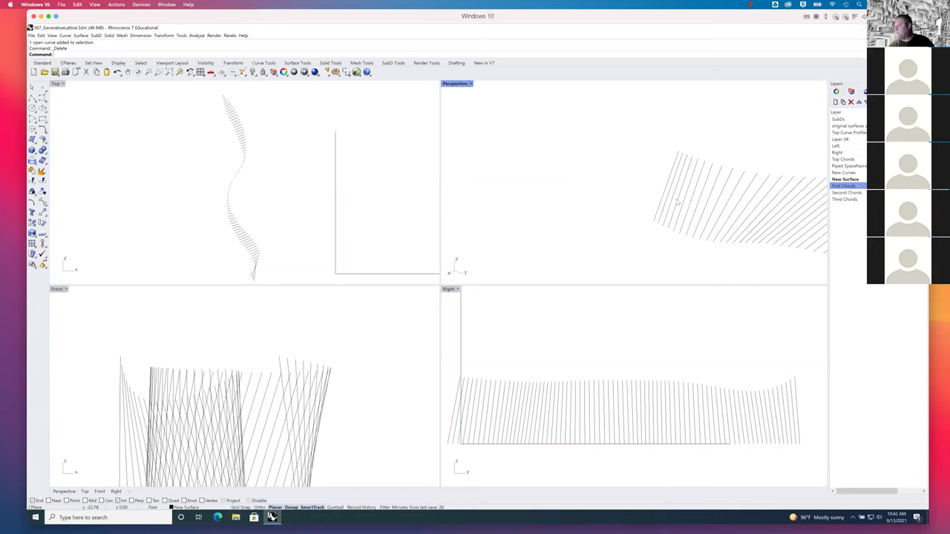
scroll(682, 213, down, 4)
right_drag(657, 223, 640, 221)
shift+right_drag(741, 226, 678, 210)
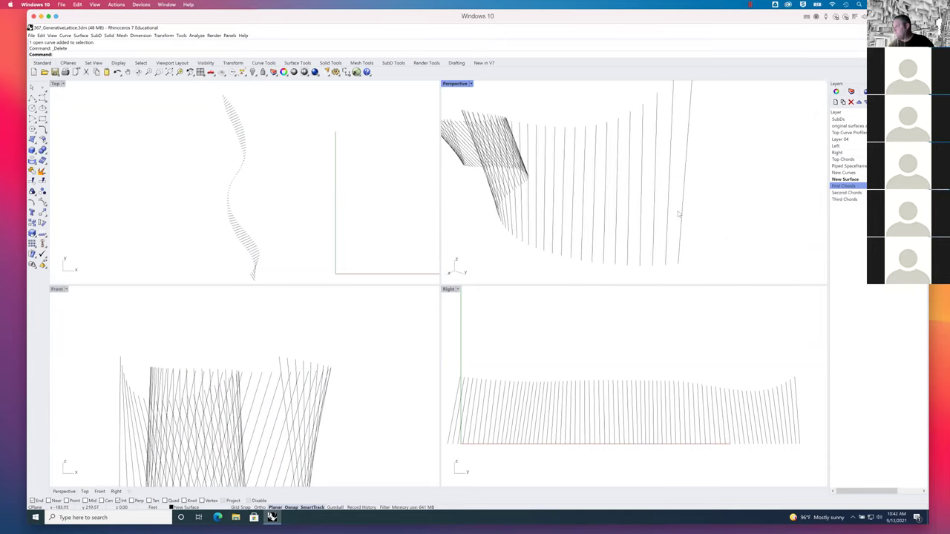
click(683, 211)
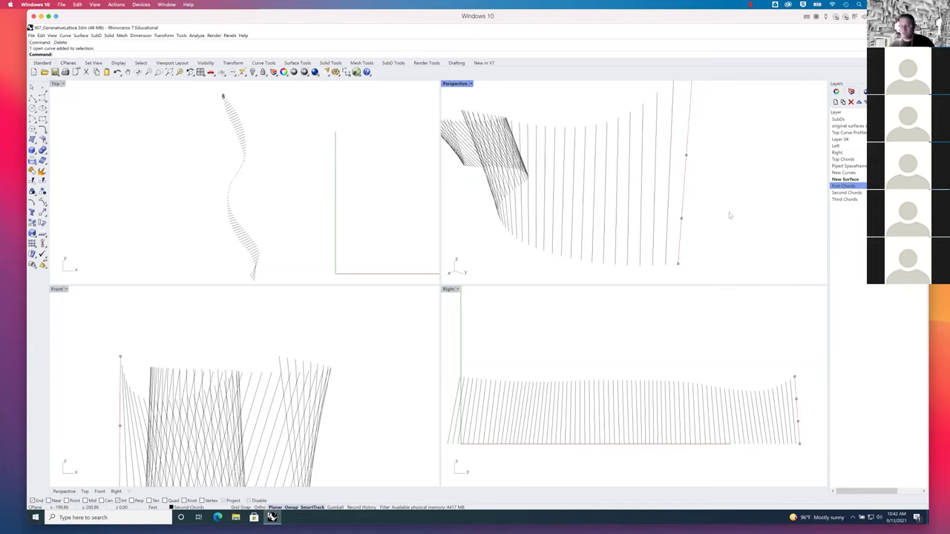
key(Delete)
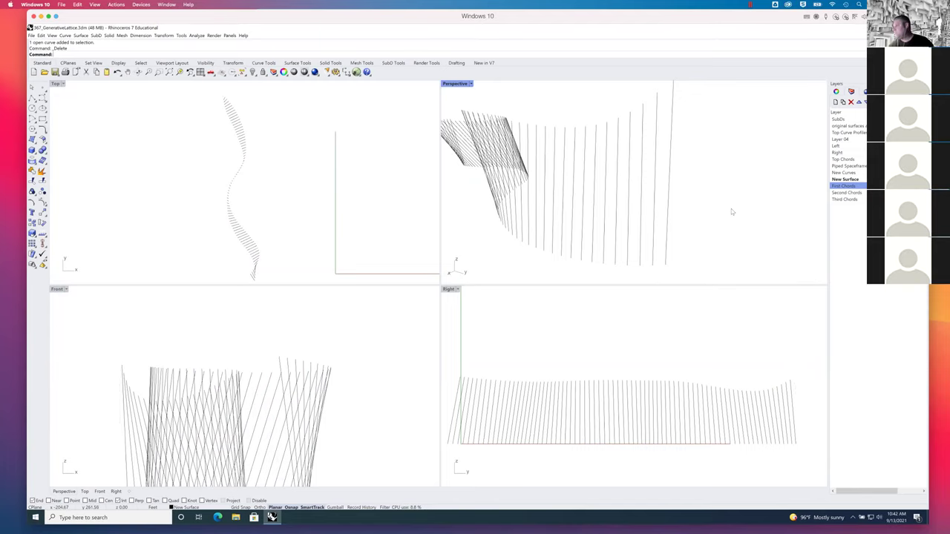
Show only the Third Chords layer and select all of its curves.
scroll(731, 209, down, 3)
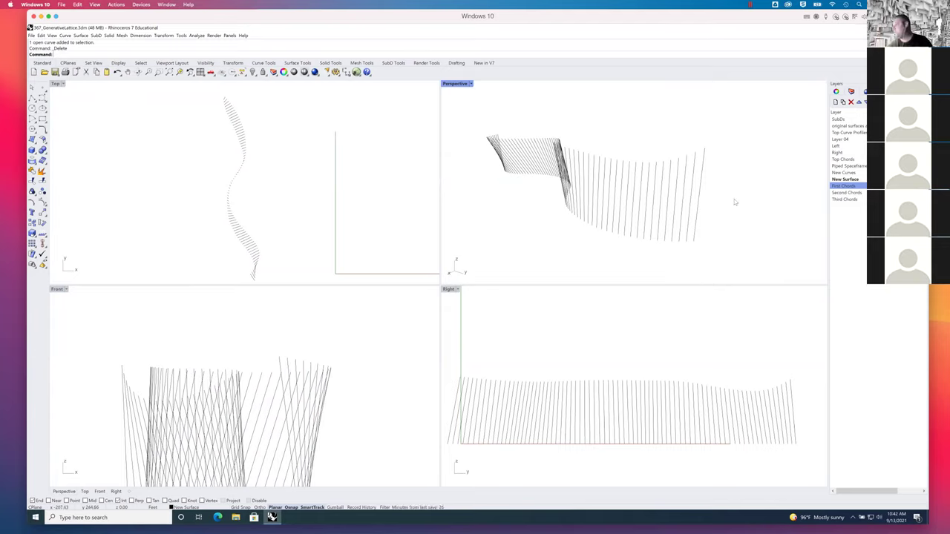
click(894, 192)
click(854, 199)
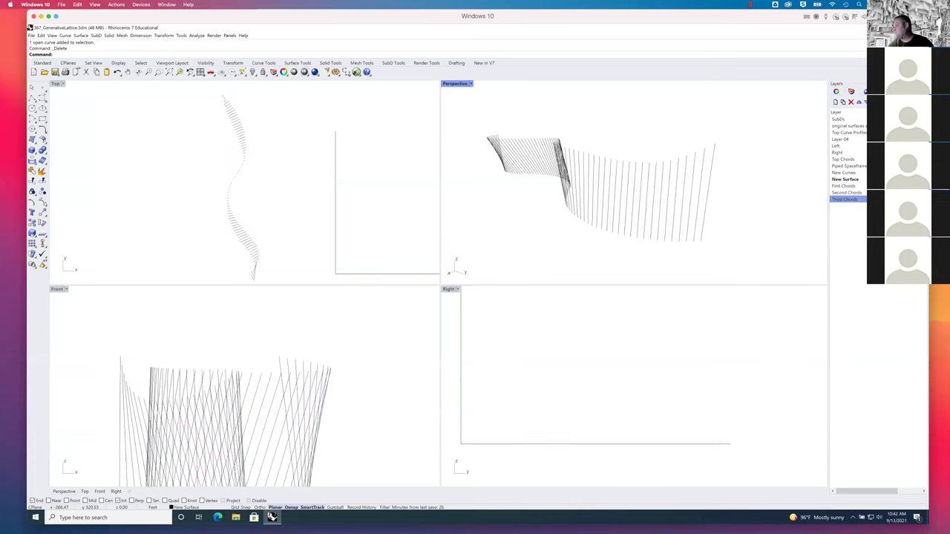
text(SelAll)
key(Return)
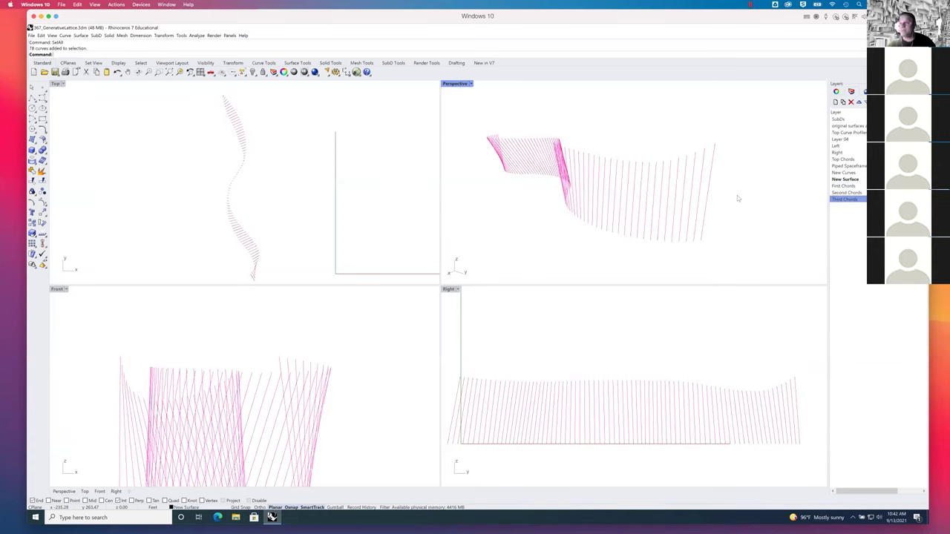
right_drag(724, 196, 709, 199)
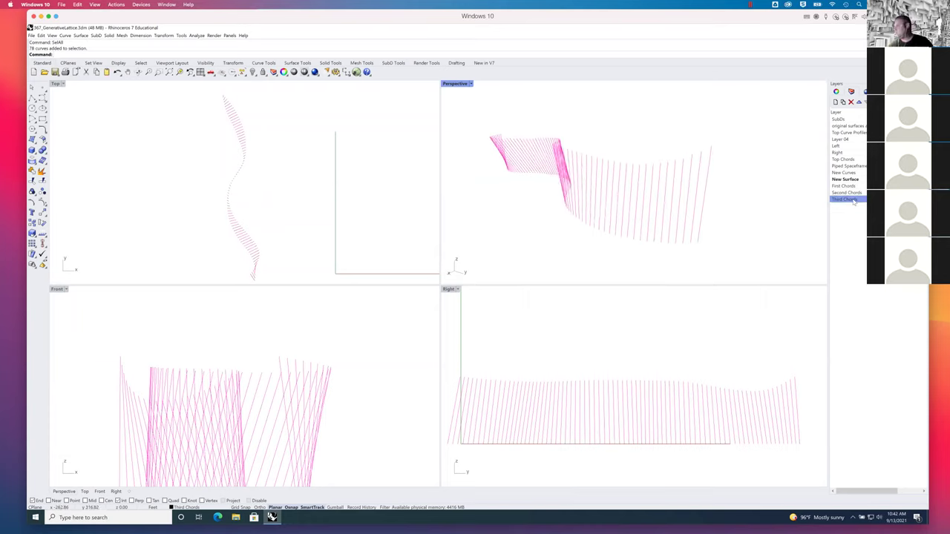
right_click(853, 201)
click(868, 293)
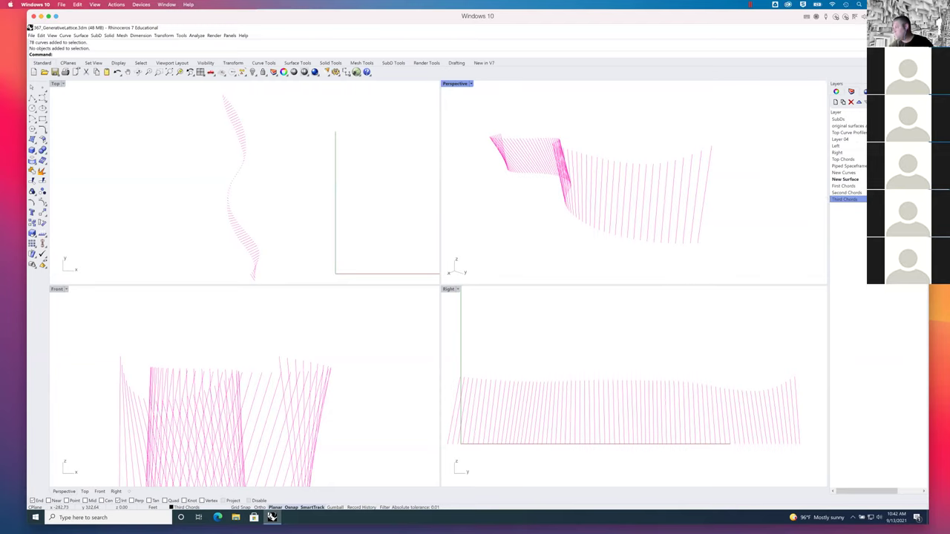
Turn the First and Second Chords layers back on and move the selected Third Chords curves about 3.38 ft in plan.
click(843, 192)
click(844, 186)
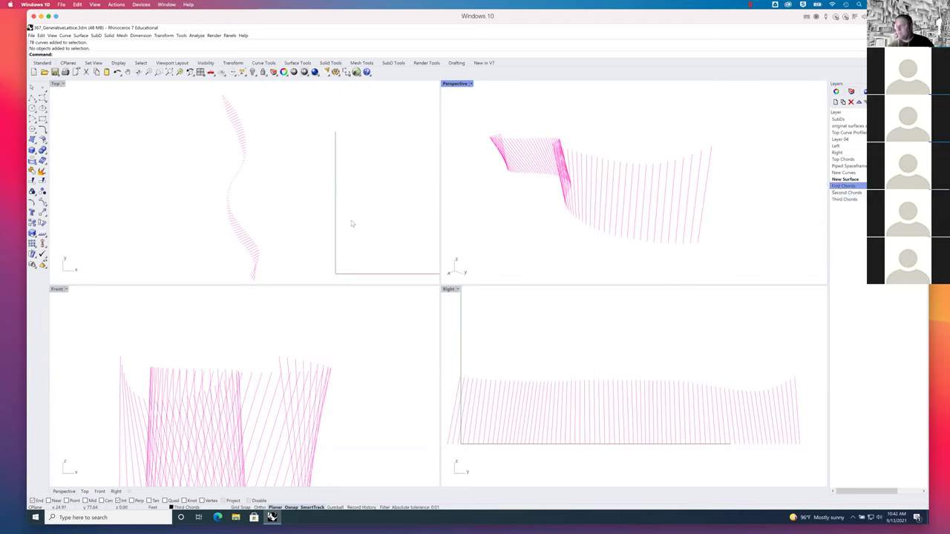
click(43, 213)
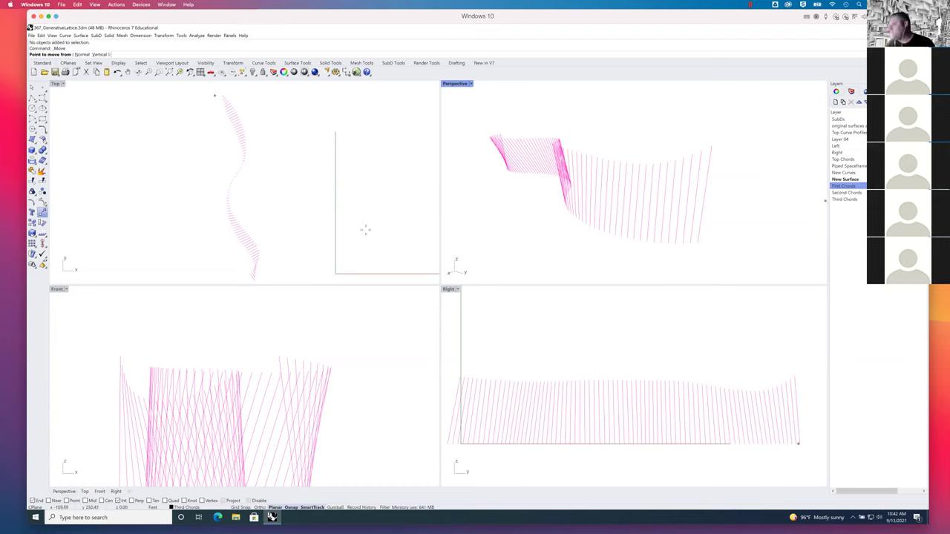
click(212, 250)
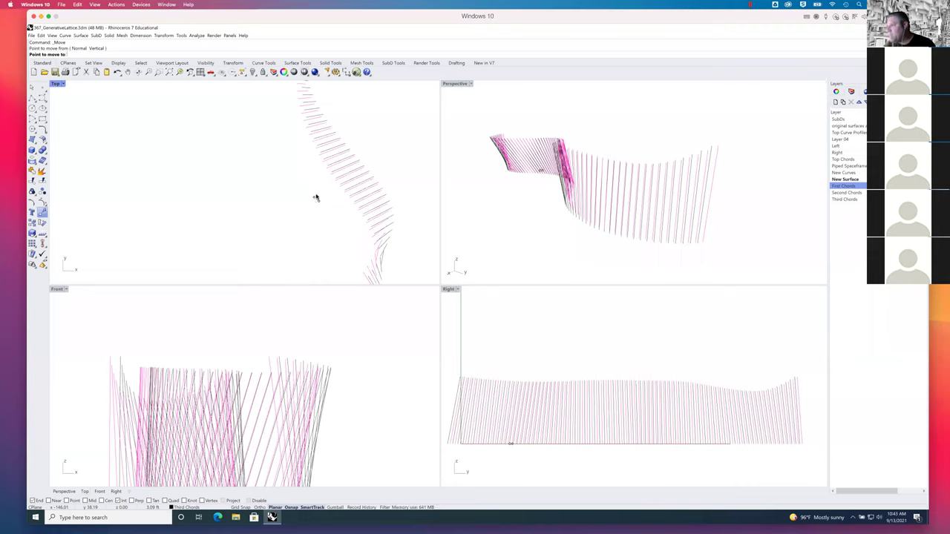
click(316, 198)
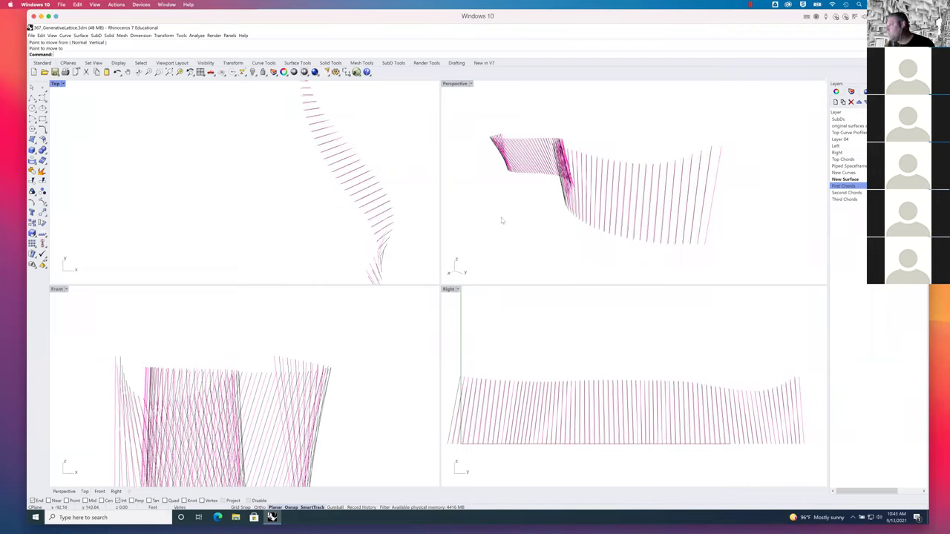
mouse_move(662, 232)
right_down()
mouse_move(604, 255)
mouse_move(698, 238)
mouse_move(742, 215)
right_up()
scroll(736, 219, up, 2)
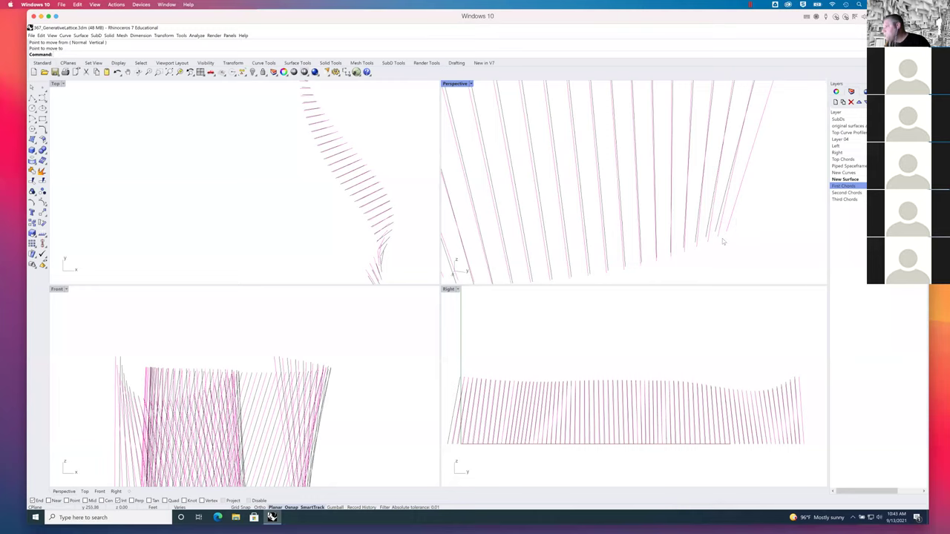
mouse_move(710, 241)
right_down()
mouse_move(698, 244)
mouse_move(706, 240)
right_up()
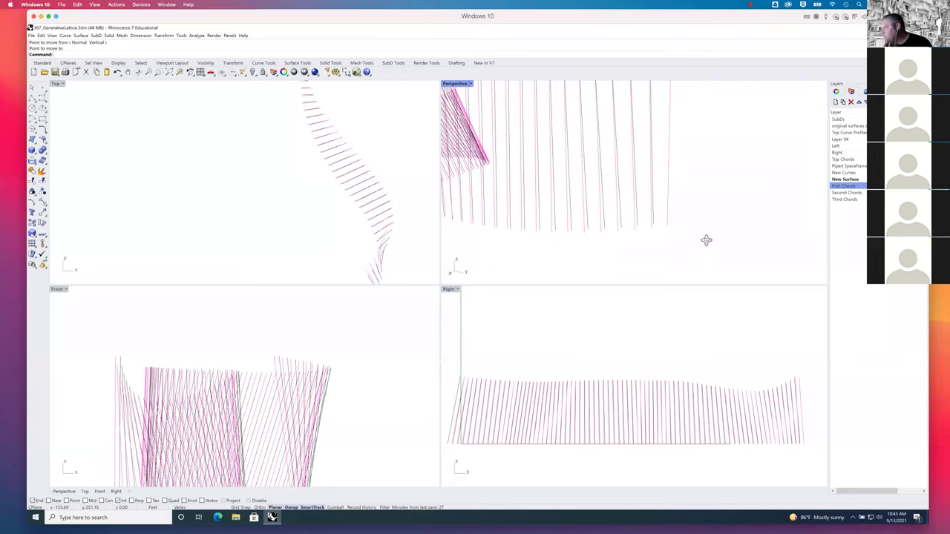
Move the Third Chords curves slightly farther from the other chord sets in plan and deselect them.
click(42, 212)
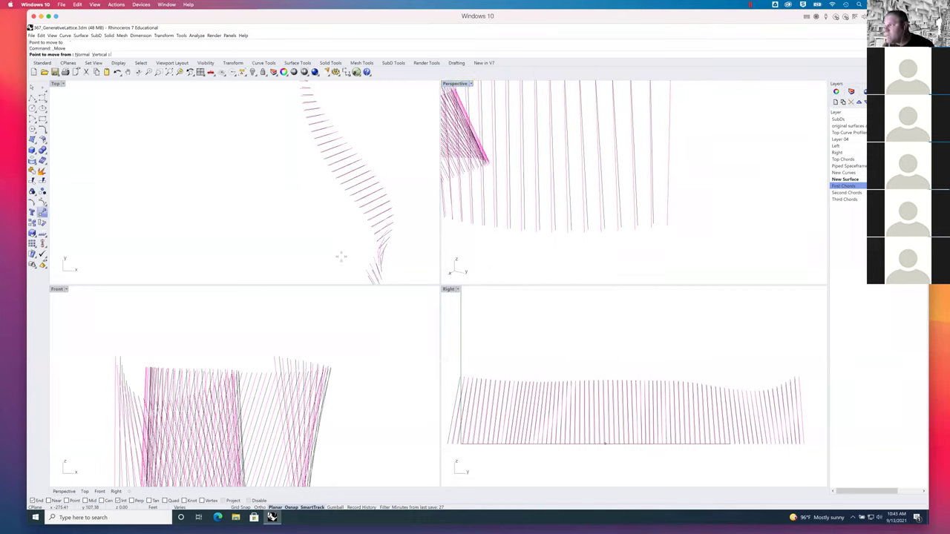
click(342, 253)
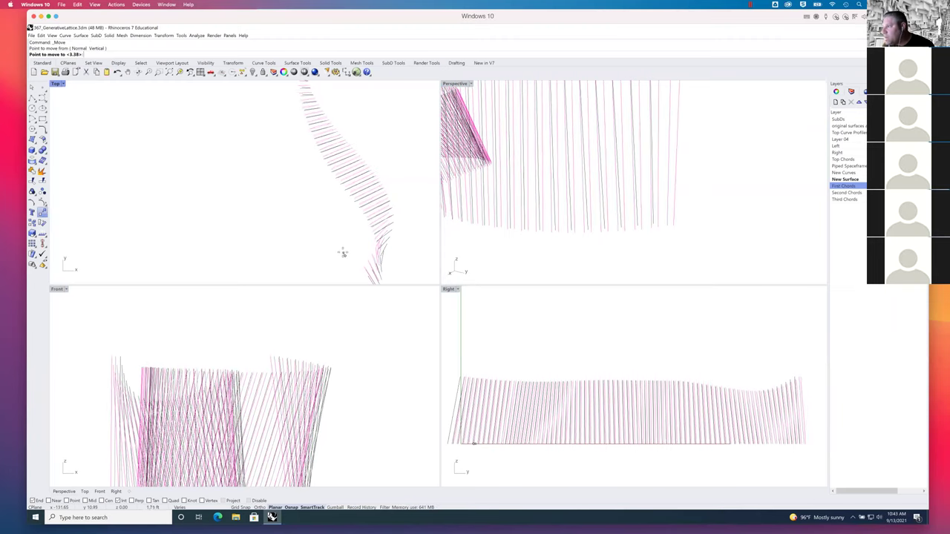
click(343, 252)
mouse_move(661, 250)
right_down()
mouse_move(632, 244)
mouse_move(675, 246)
mouse_move(631, 215)
mouse_move(595, 151)
mouse_move(639, 178)
mouse_move(657, 176)
mouse_move(653, 186)
mouse_move(373, 177)
mouse_move(373, 161)
mouse_move(364, 206)
mouse_move(355, 112)
mouse_move(332, 116)
mouse_move(327, 130)
mouse_move(346, 144)
mouse_move(338, 141)
right_up()
scroll(650, 159, down, 7)
mouse_move(635, 170)
right_down()
mouse_move(628, 176)
mouse_move(621, 159)
mouse_move(660, 183)
mouse_move(686, 177)
mouse_move(672, 165)
mouse_move(683, 202)
mouse_move(760, 221)
mouse_move(740, 202)
mouse_move(706, 197)
mouse_move(801, 212)
right_up()
scroll(739, 203, up, 3)
scroll(783, 207, up, 5)
click(739, 198)
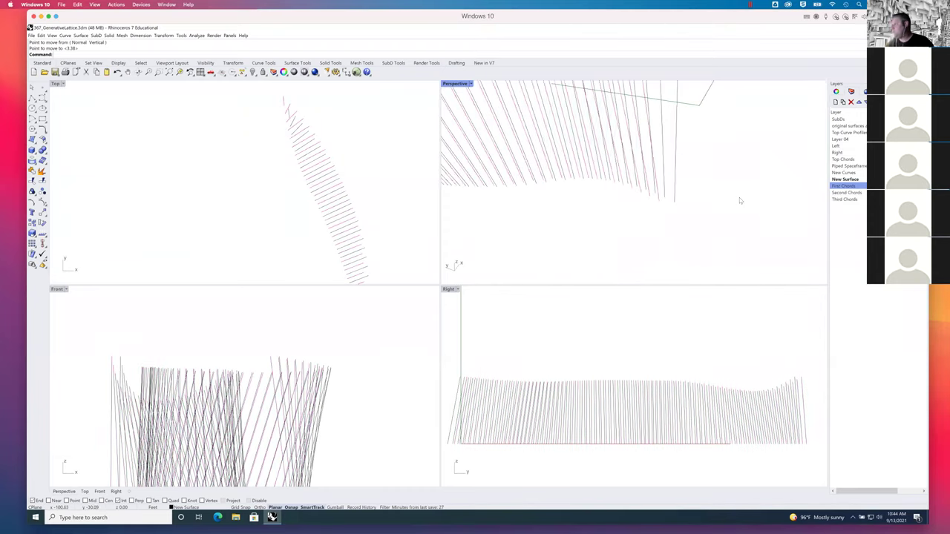
Save the Rhino model and launch Grasshopper.
scroll(739, 198, down, 8)
scroll(739, 198, down, 2)
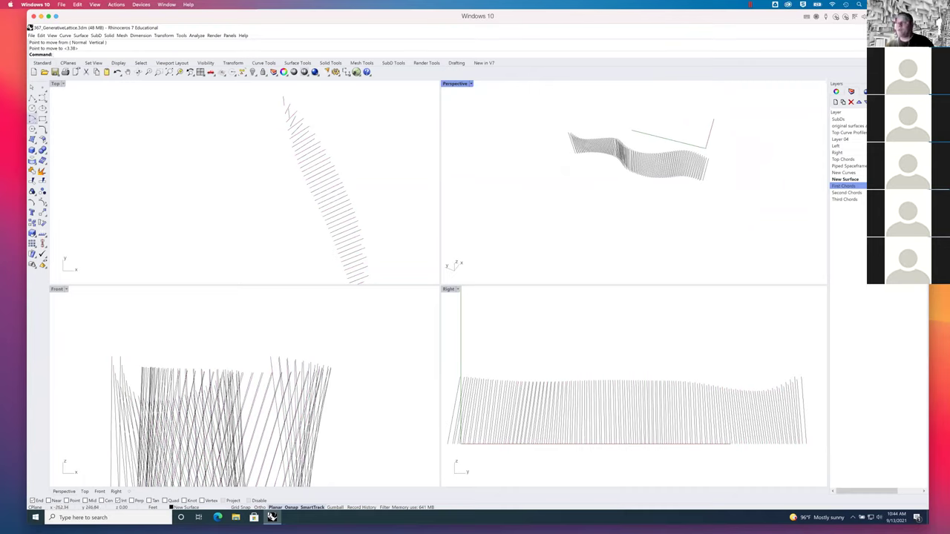
click(54, 72)
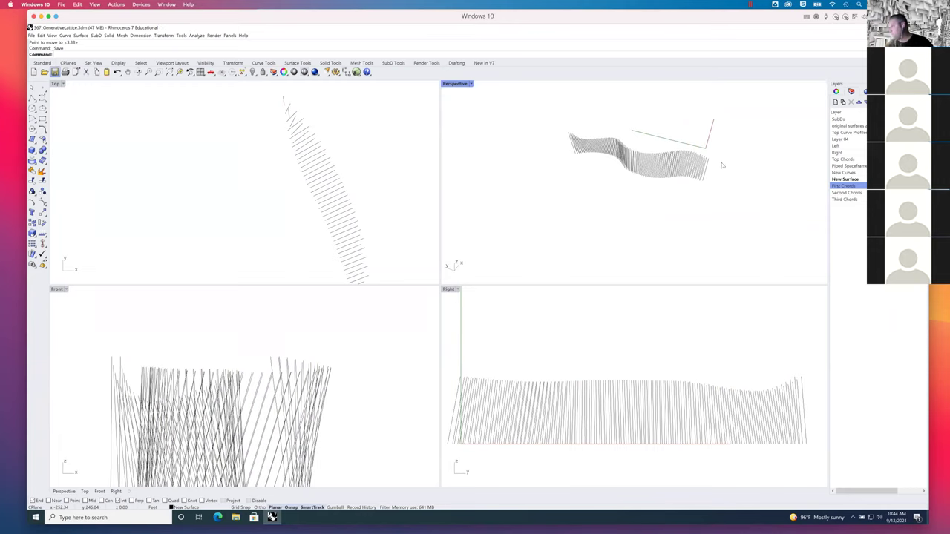
scroll(724, 166, up, 2)
text(Grasshopper)
key(Return)
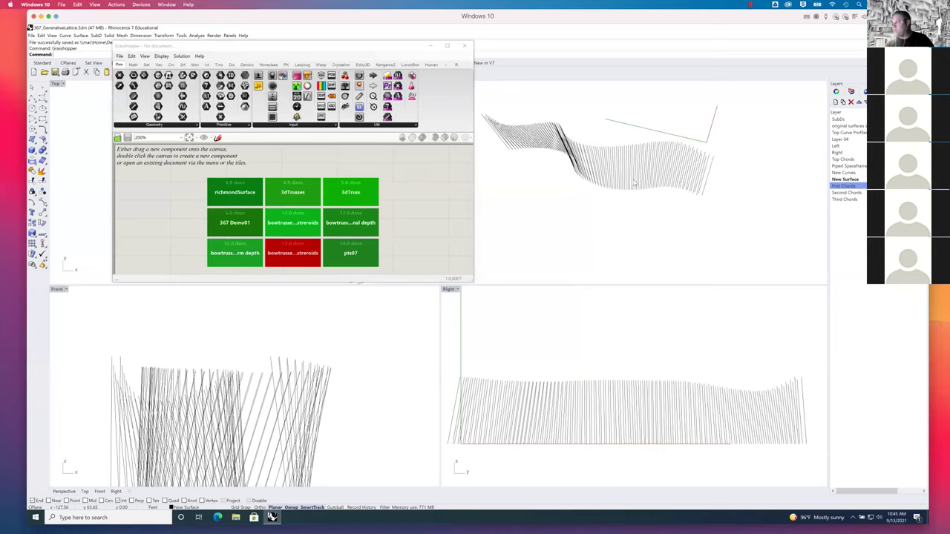
Open the recent Grasshopper definition 3dTrusses.gh and view its preview against the chord curves in perspective.
drag(296, 50, 286, 51)
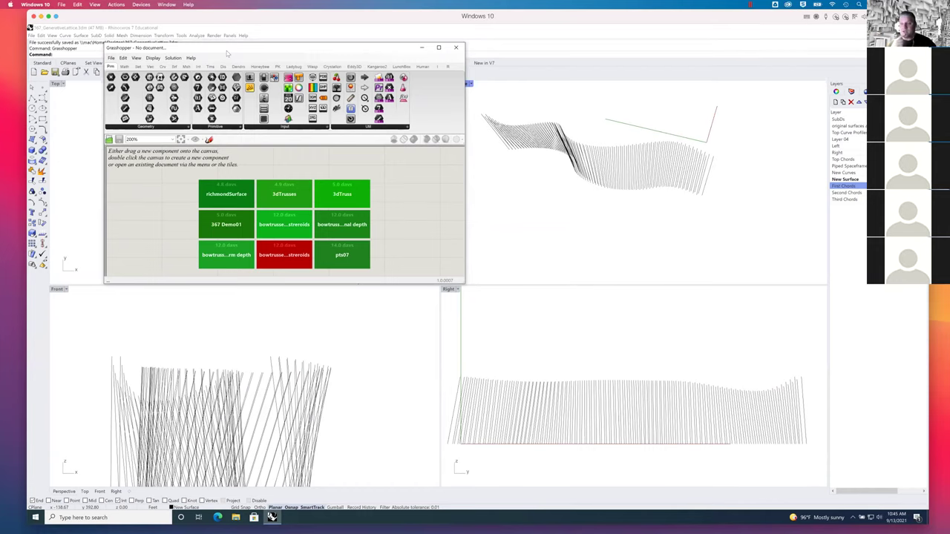
drag(227, 51, 229, 51)
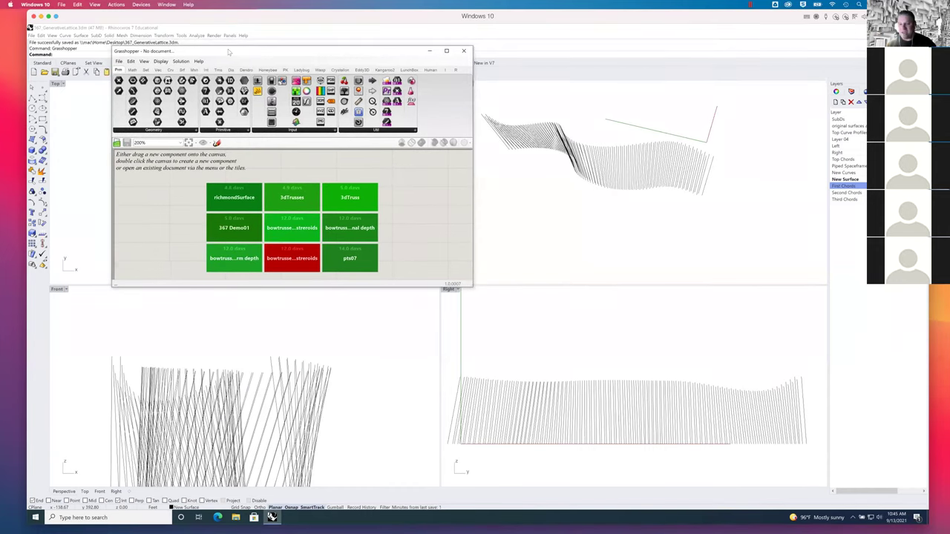
drag(231, 54, 228, 56)
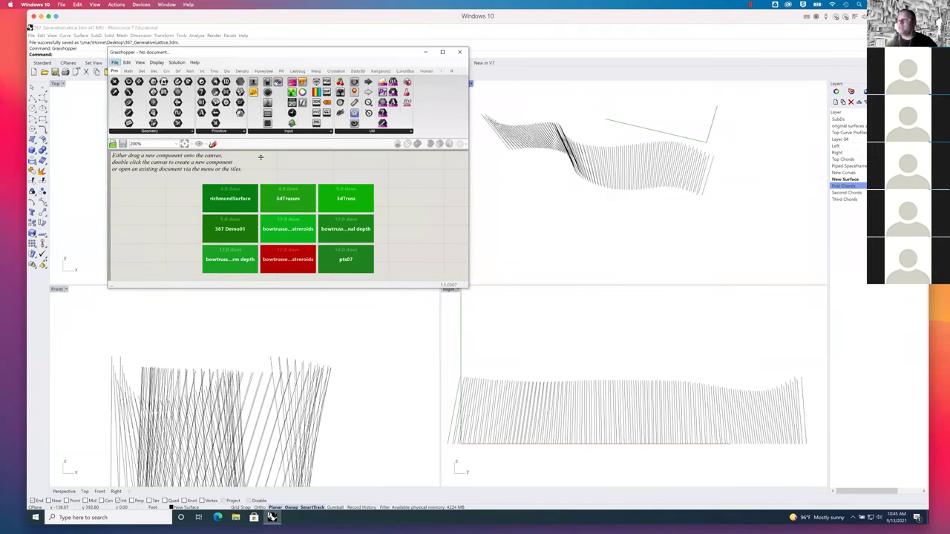
click(115, 62)
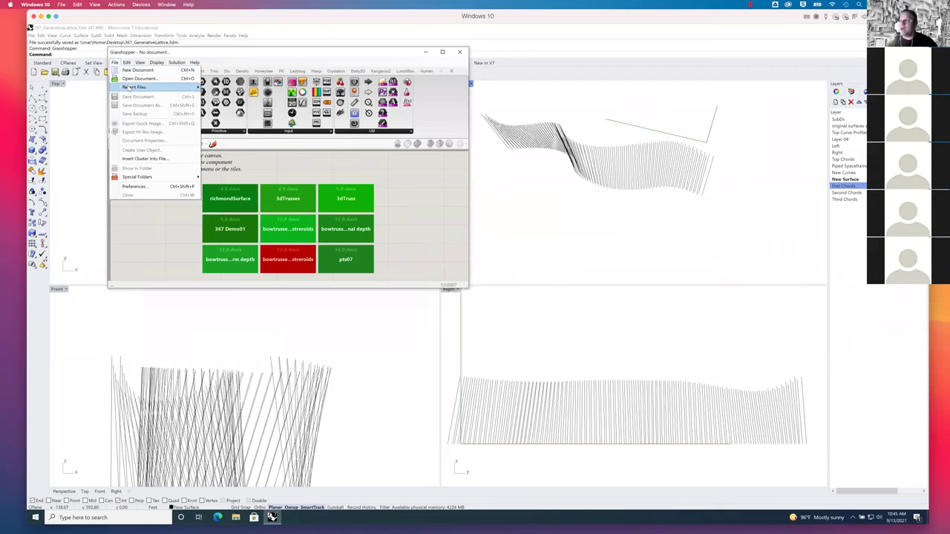
mouse_move(148, 87)
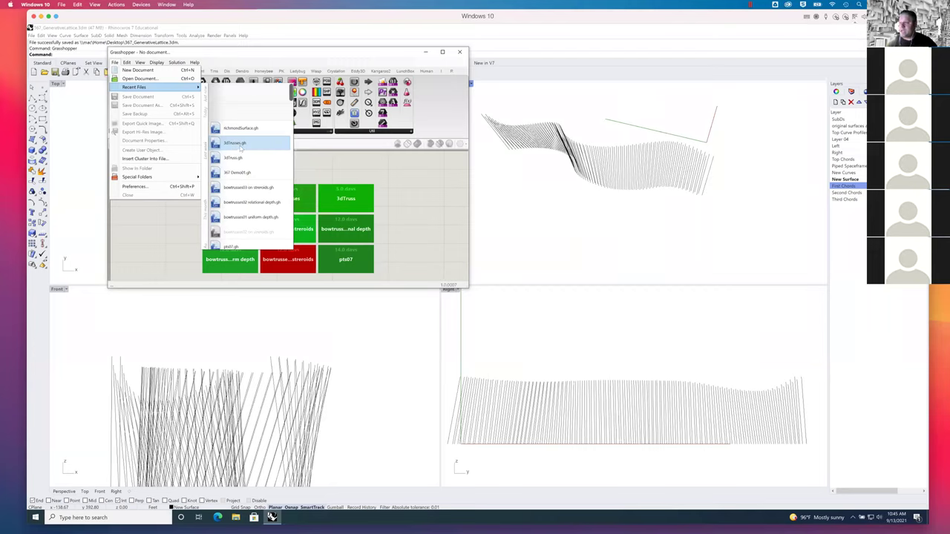
mouse_move(240, 149)
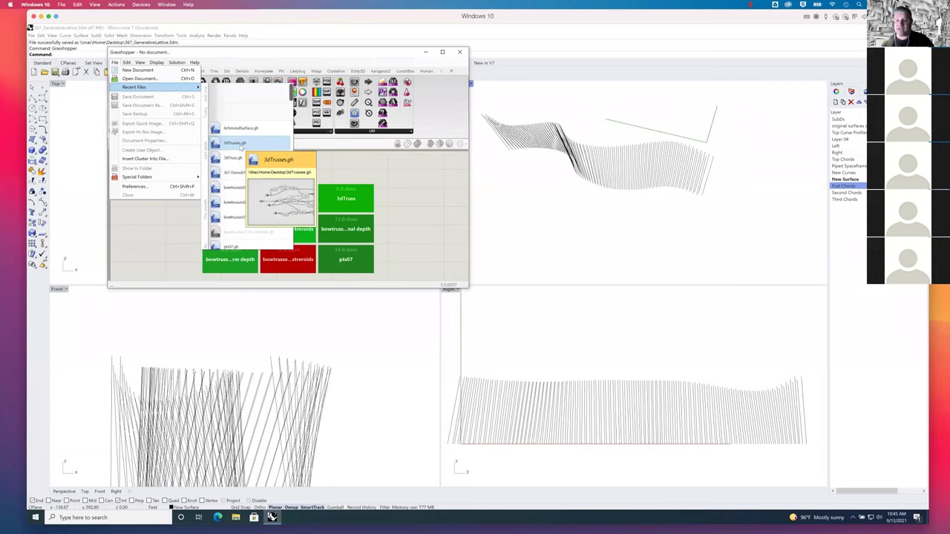
click(246, 143)
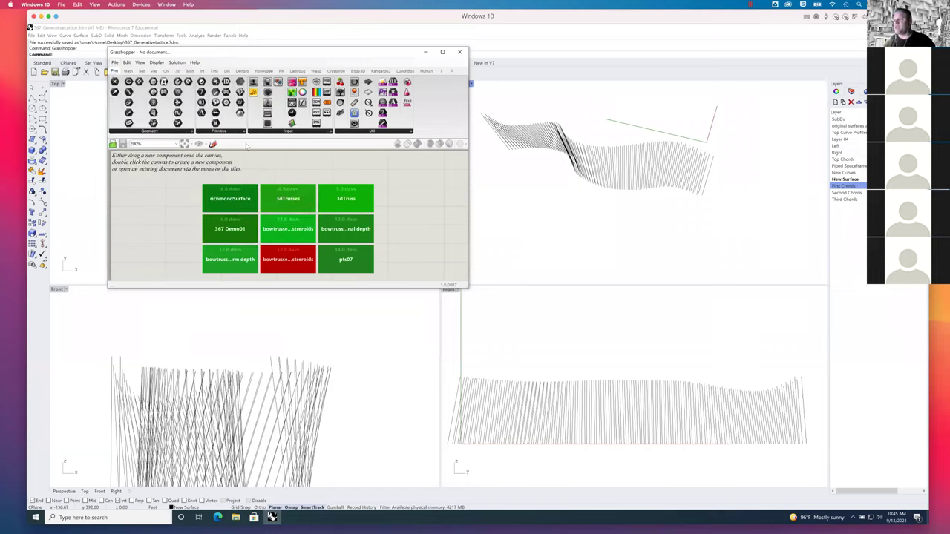
right_drag(661, 212, 640, 210)
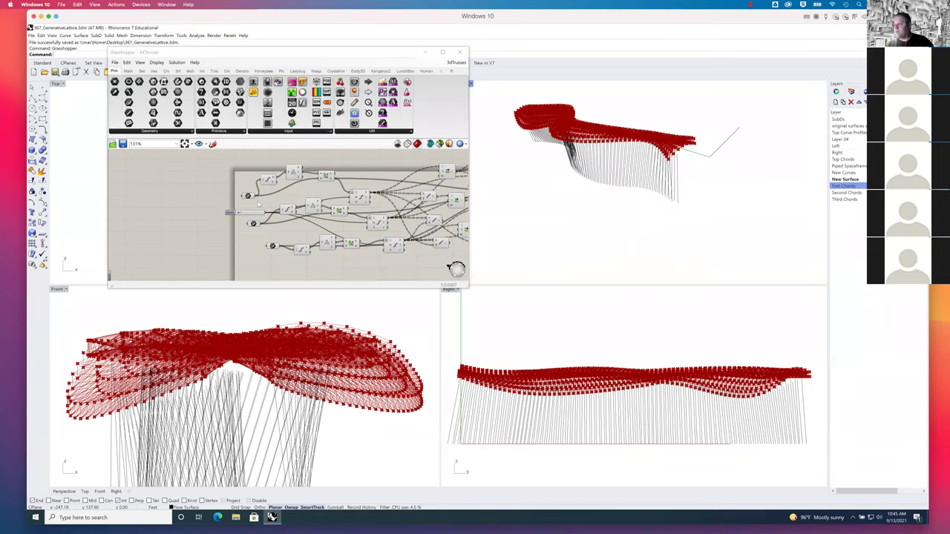
Line up the three Curve input parameters near the left edge of the definition's group.
right_drag(696, 168, 695, 164)
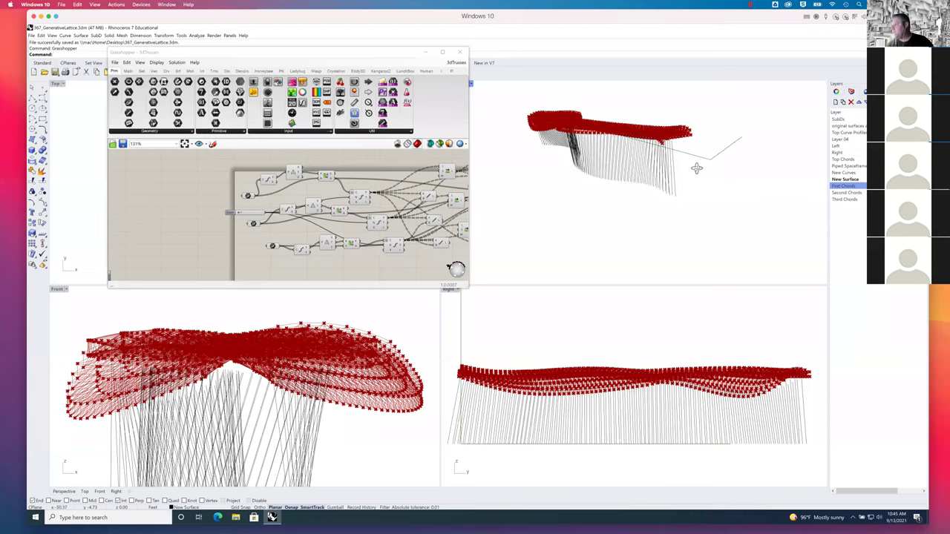
right_click(248, 195)
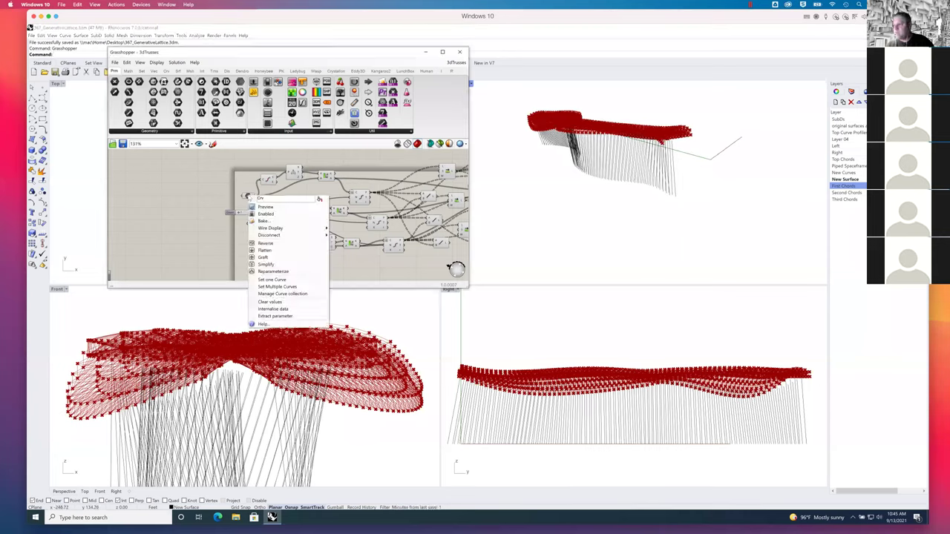
key(Escape)
scroll(253, 208, up, 2)
click(248, 193)
click(253, 227)
click(276, 253)
click(248, 194)
drag(275, 253, 252, 251)
click(246, 227)
click(228, 236)
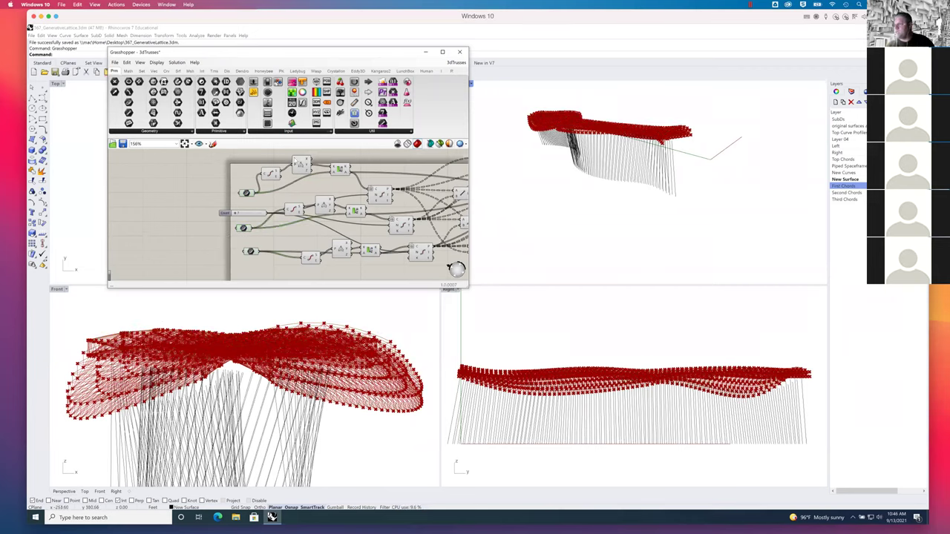
Clear the stored values from all three Curve input parameters.
right_click(245, 193)
click(234, 195)
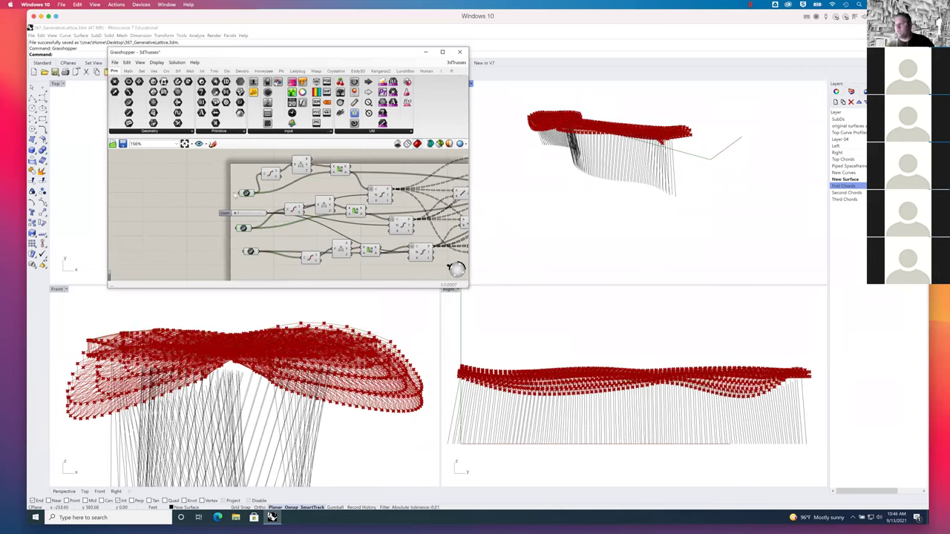
right_click(247, 193)
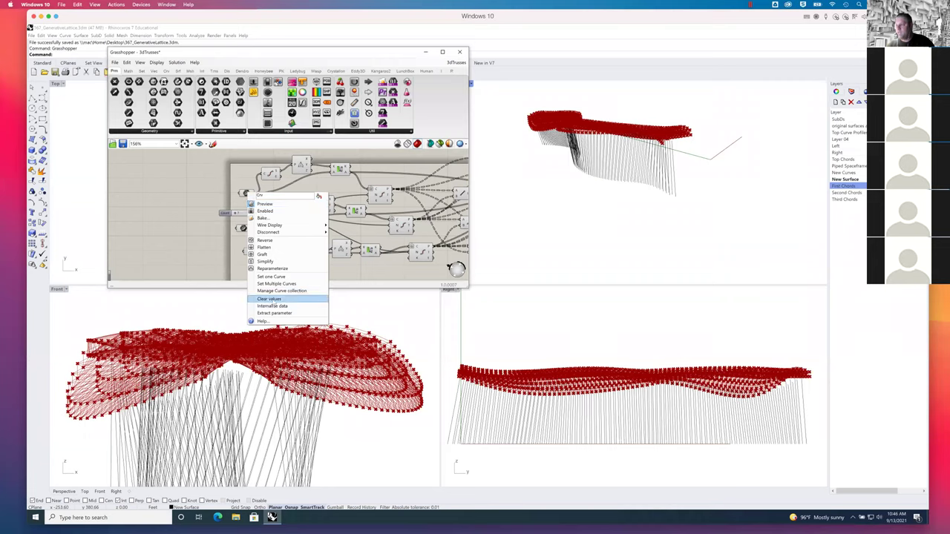
click(278, 300)
right_click(243, 228)
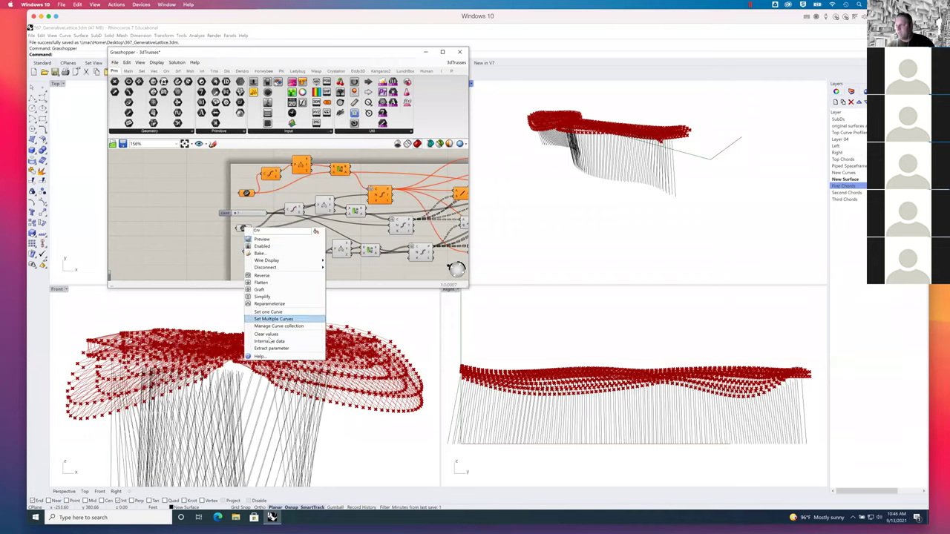
click(266, 334)
right_click(247, 252)
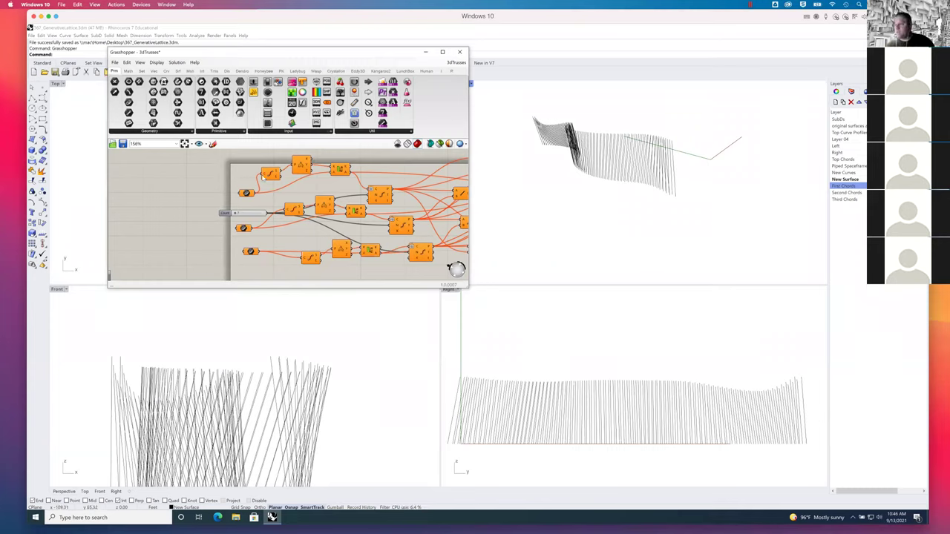
Set multiple curves in the upper Curve parameter, referencing all objects on the First Chords layer.
mouse_move(658, 195)
right_down()
mouse_move(653, 202)
mouse_move(666, 204)
mouse_move(659, 207)
right_up()
click(249, 195)
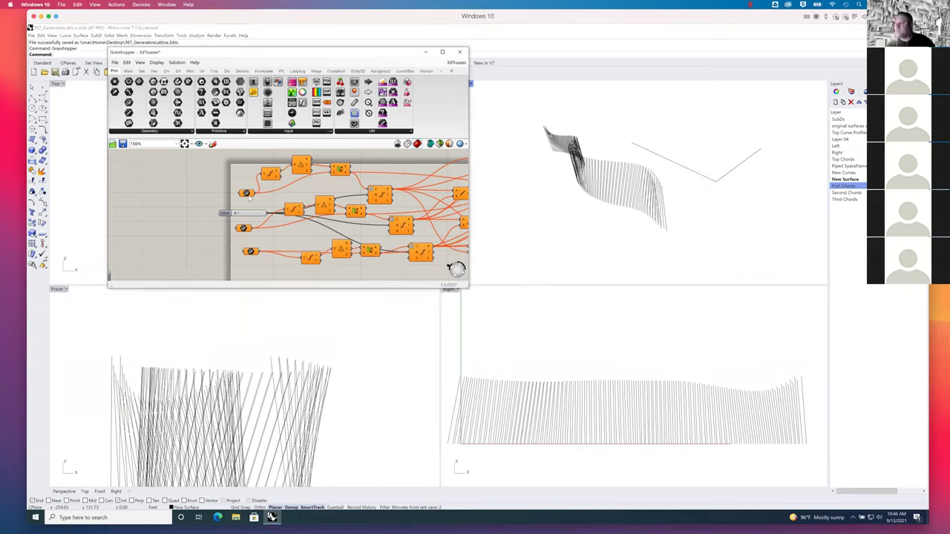
right_click(247, 194)
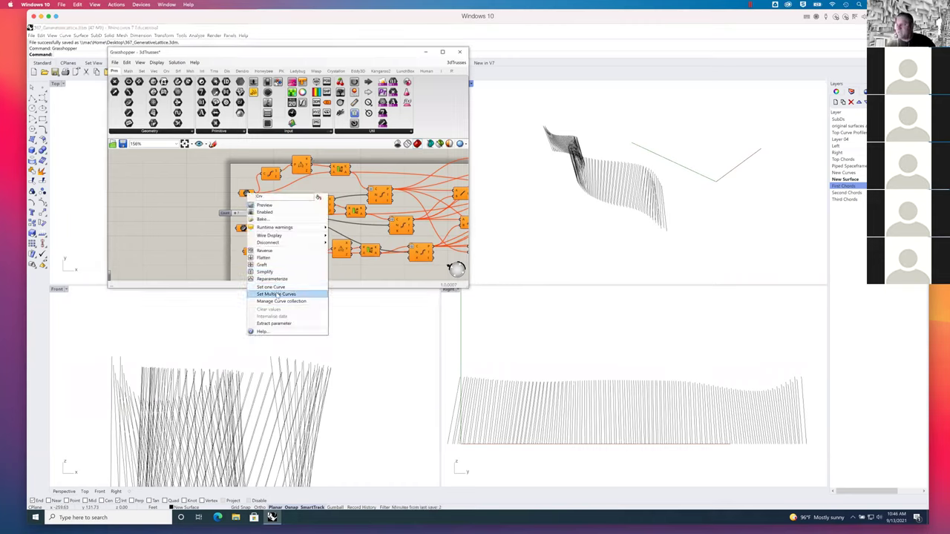
click(279, 294)
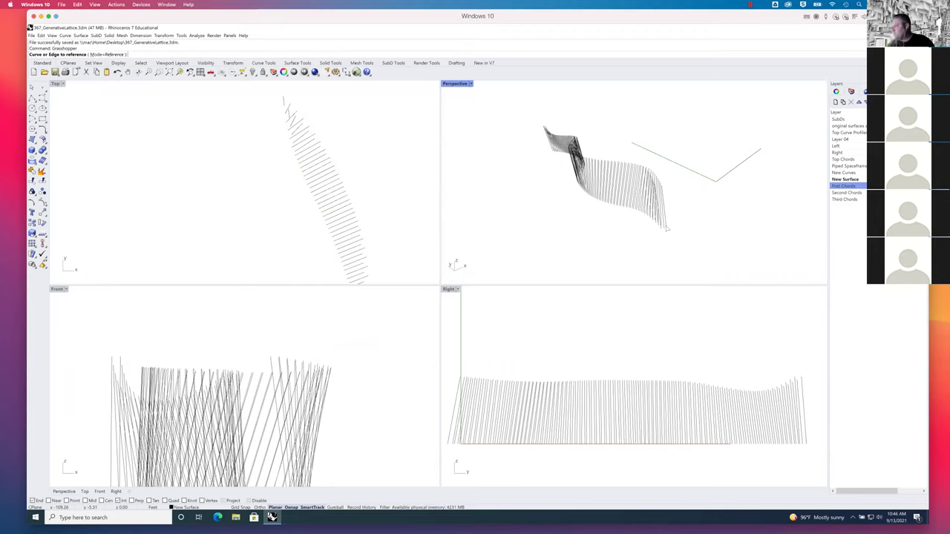
right_click(847, 187)
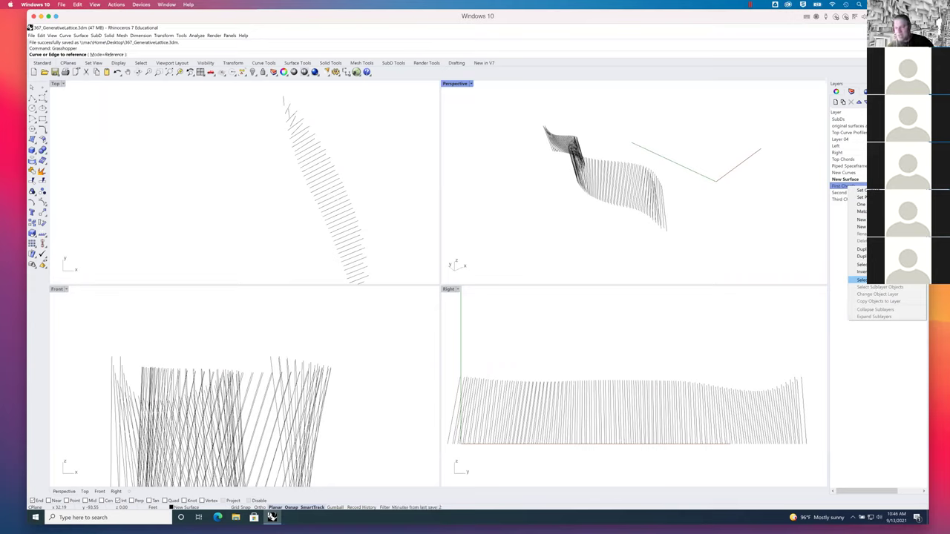
click(861, 279)
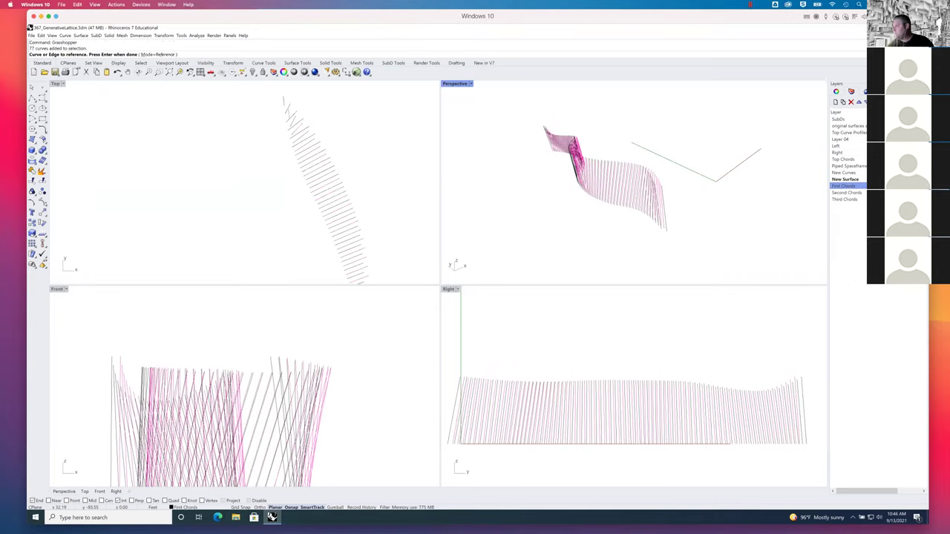
key(Return)
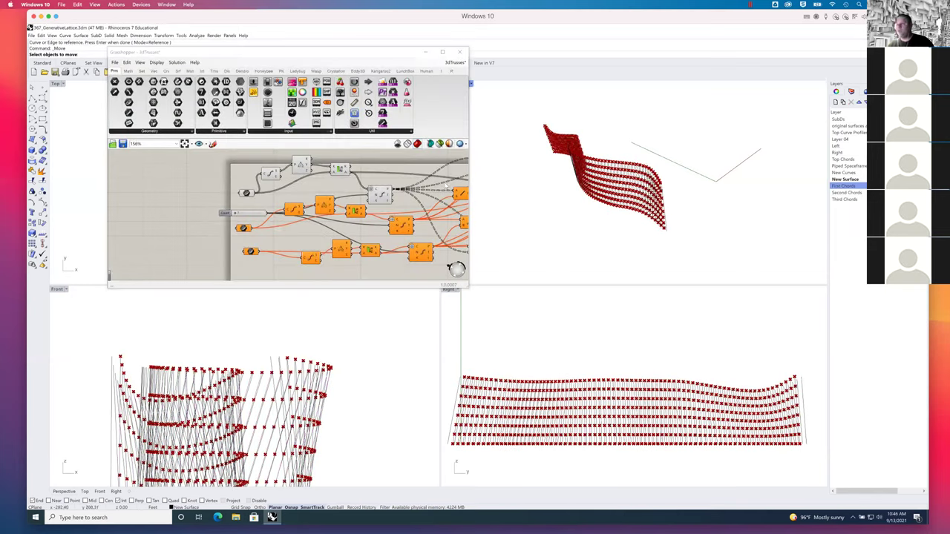
key(Escape)
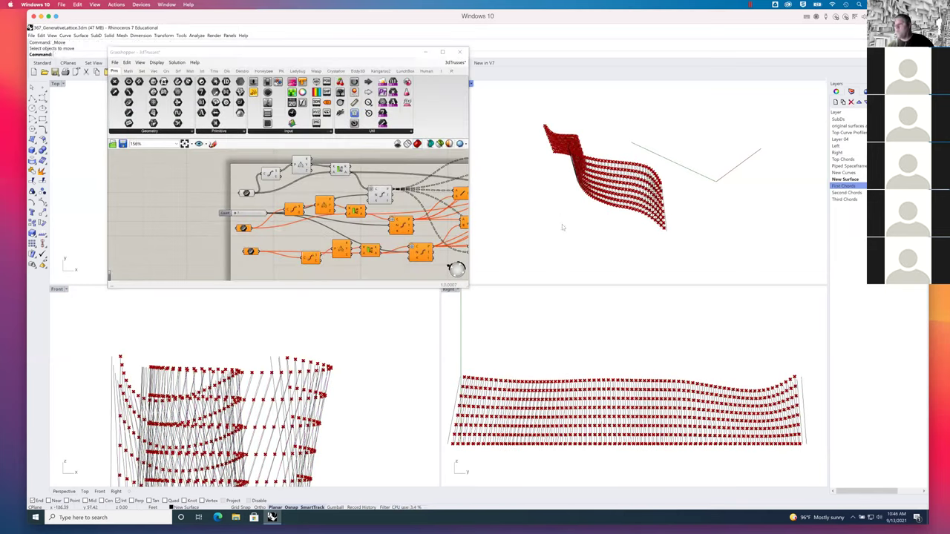
Set multiple curves in the middle Curve parameter, referencing all objects on the Second Chords layer.
click(200, 207)
click(248, 193)
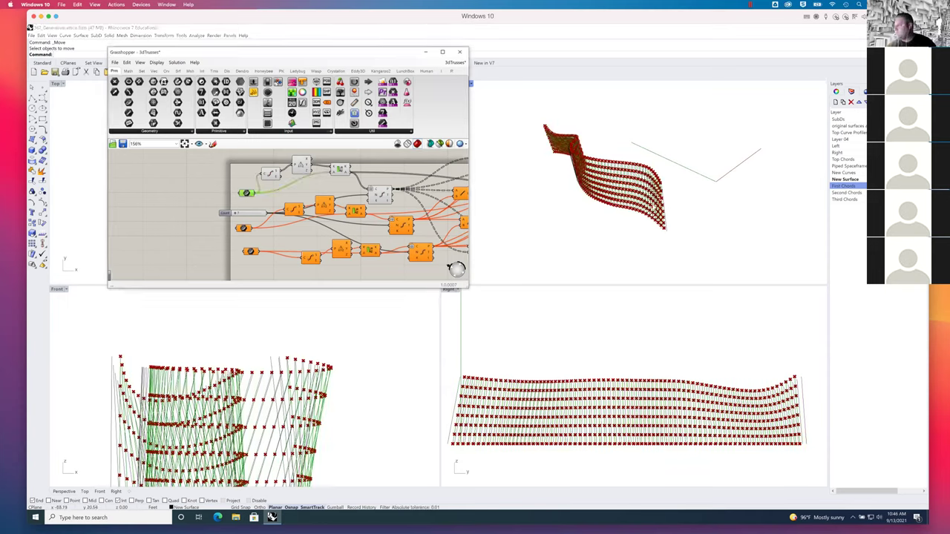
click(223, 240)
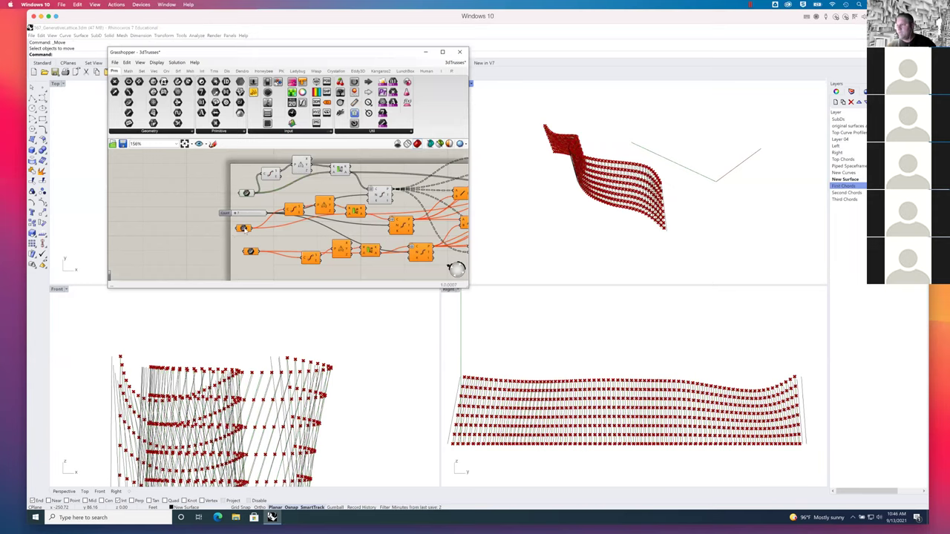
right_click(244, 230)
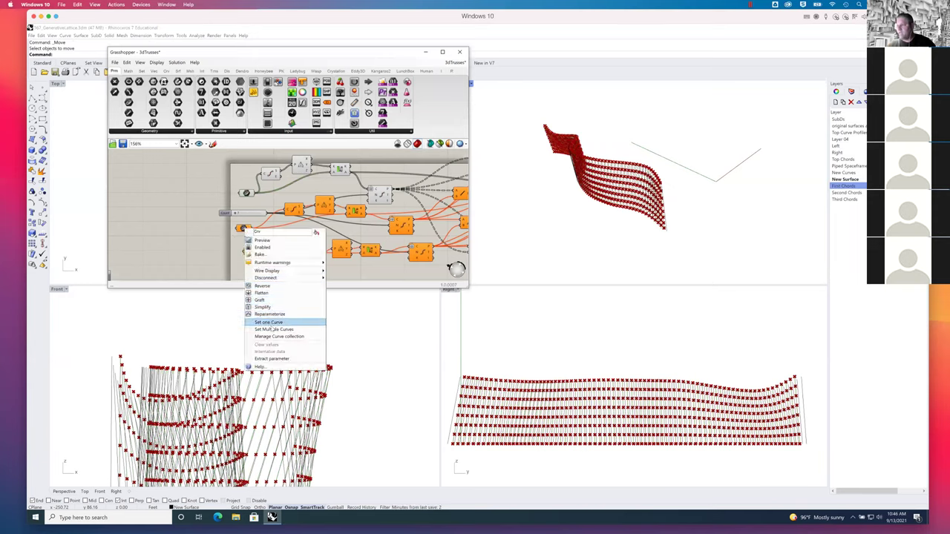
click(270, 323)
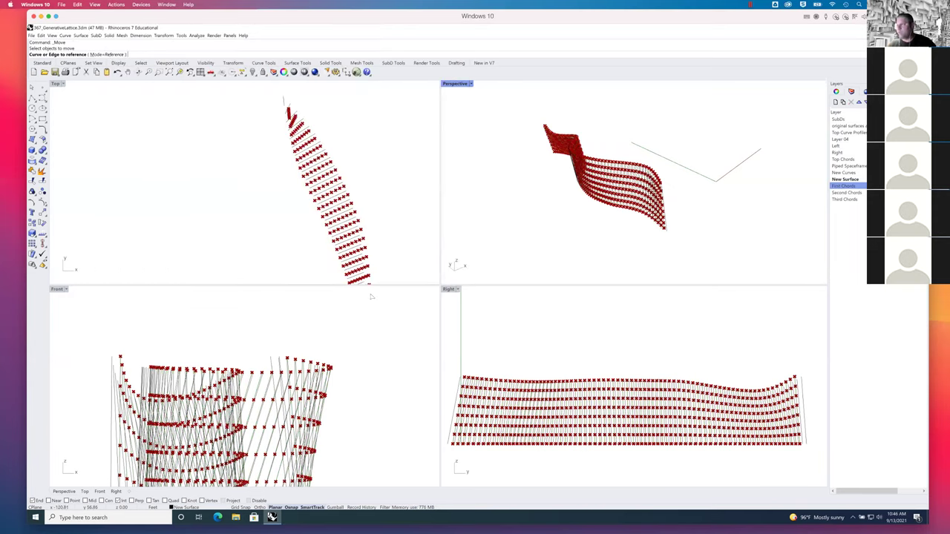
click(854, 193)
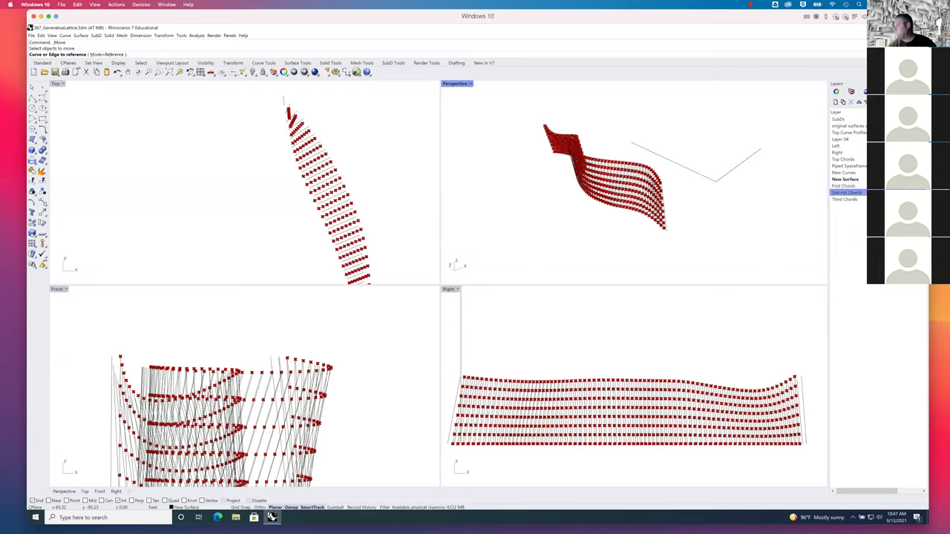
right_click(861, 194)
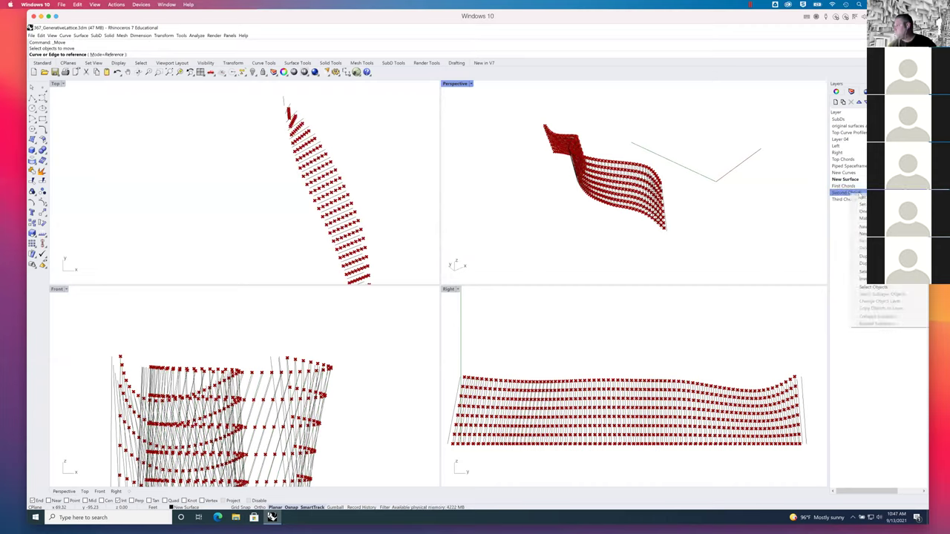
click(875, 285)
key(Return)
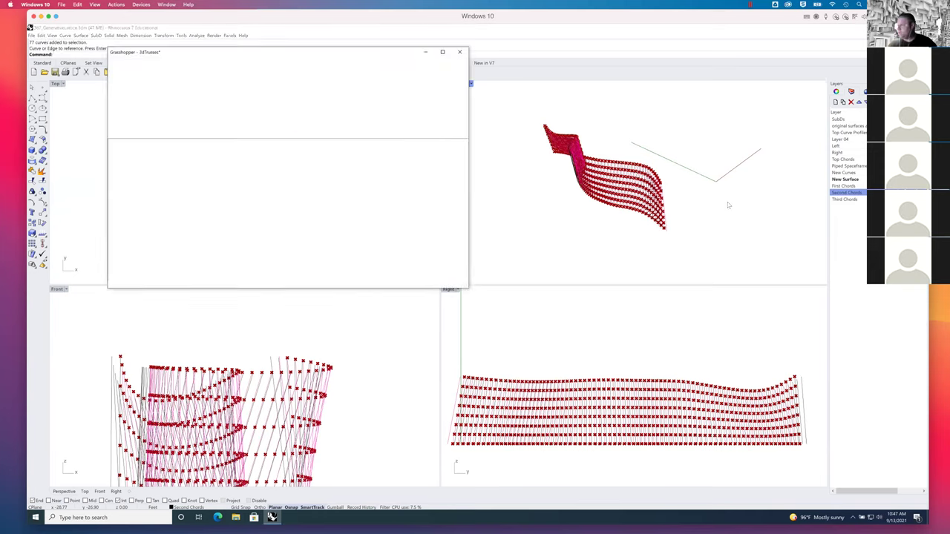
Set multiple curves in the lower Curve parameter, referencing all objects on the Third Chords layer.
scroll(633, 190, up, 3)
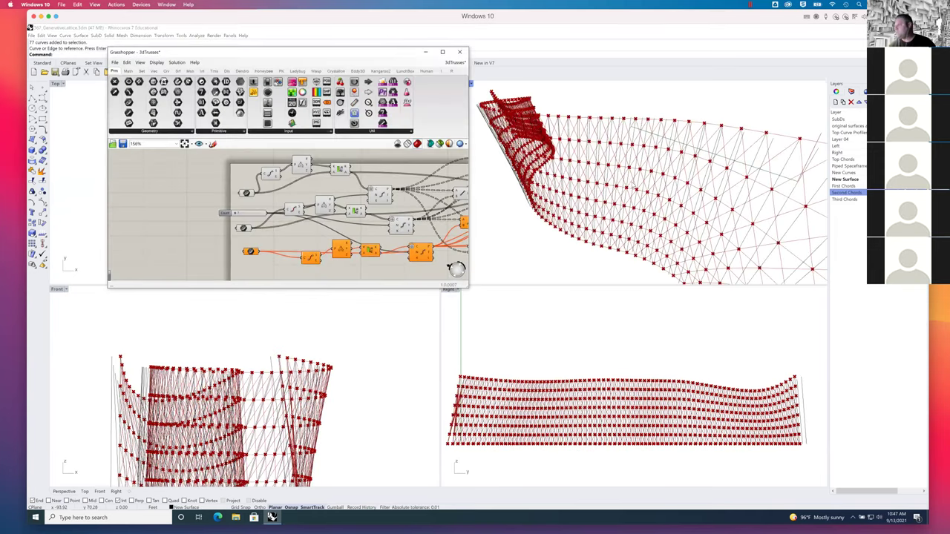
scroll(688, 186, down, 3)
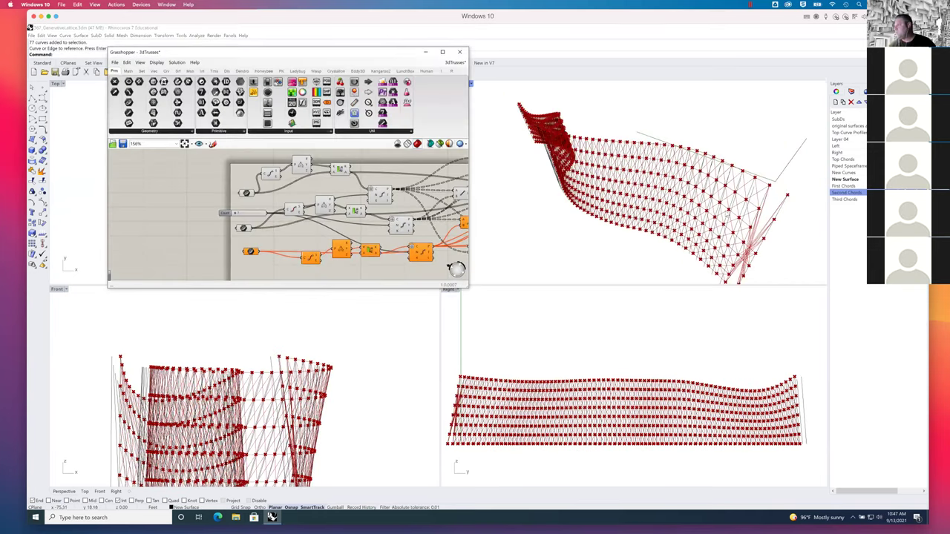
right_drag(754, 237, 722, 220)
right_drag(742, 185, 677, 206)
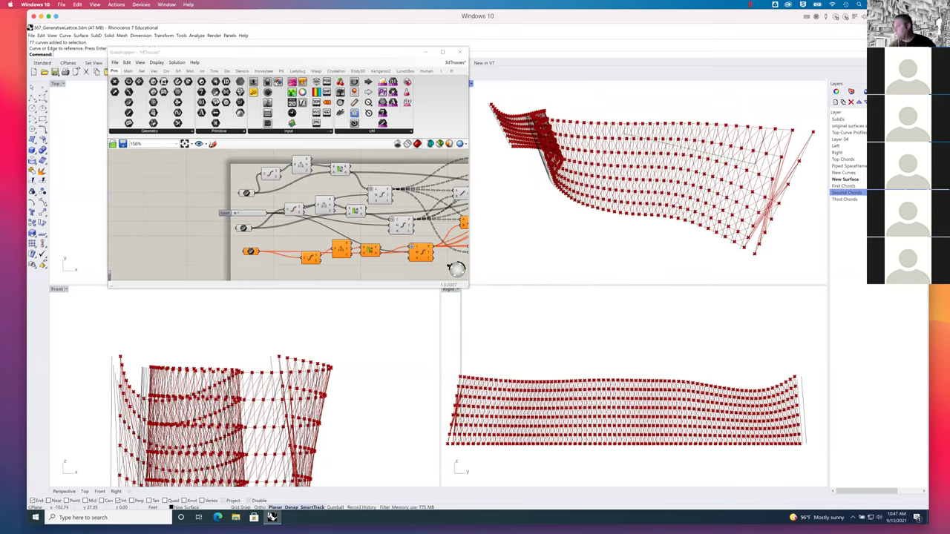
click(235, 253)
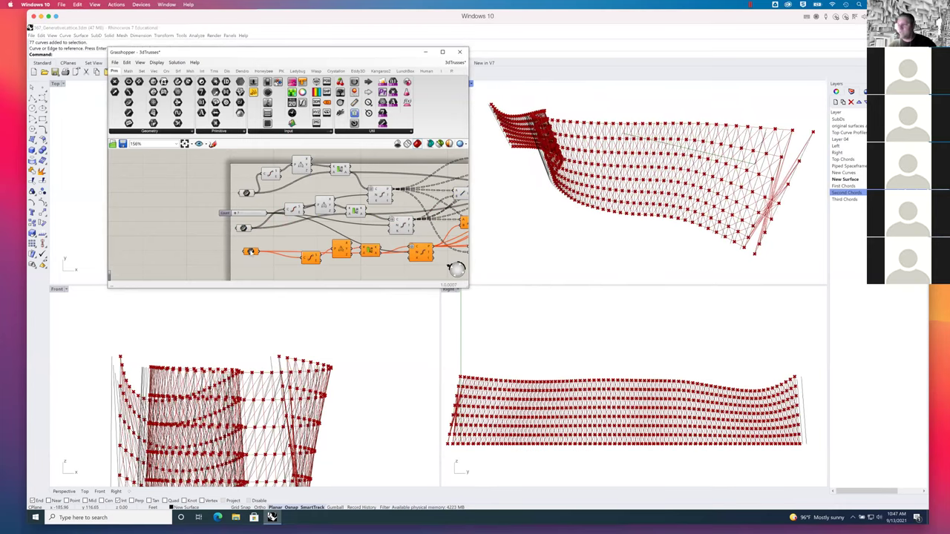
right_click(253, 252)
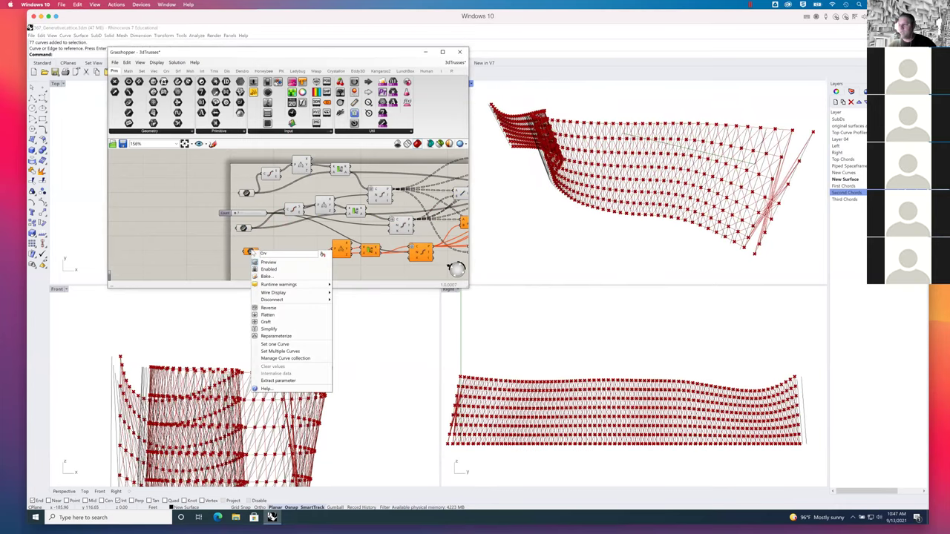
click(276, 352)
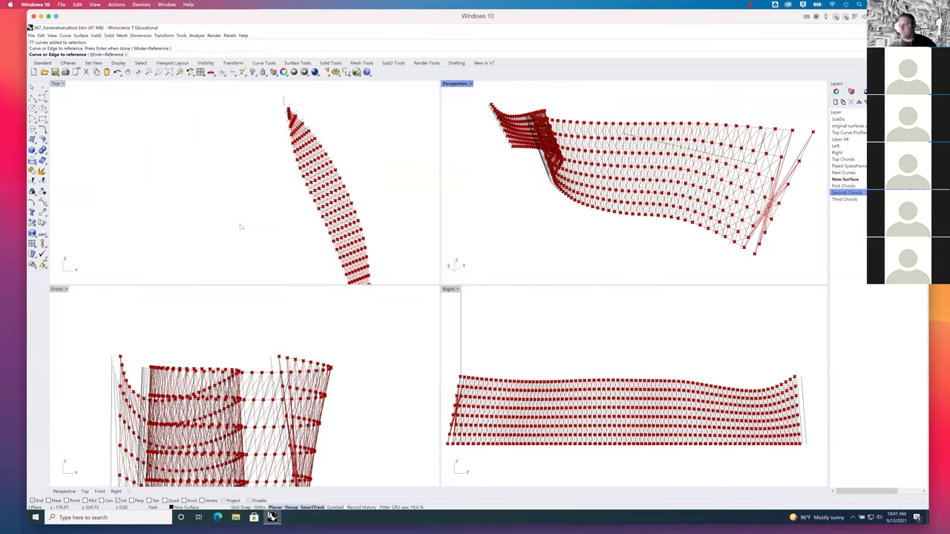
click(845, 200)
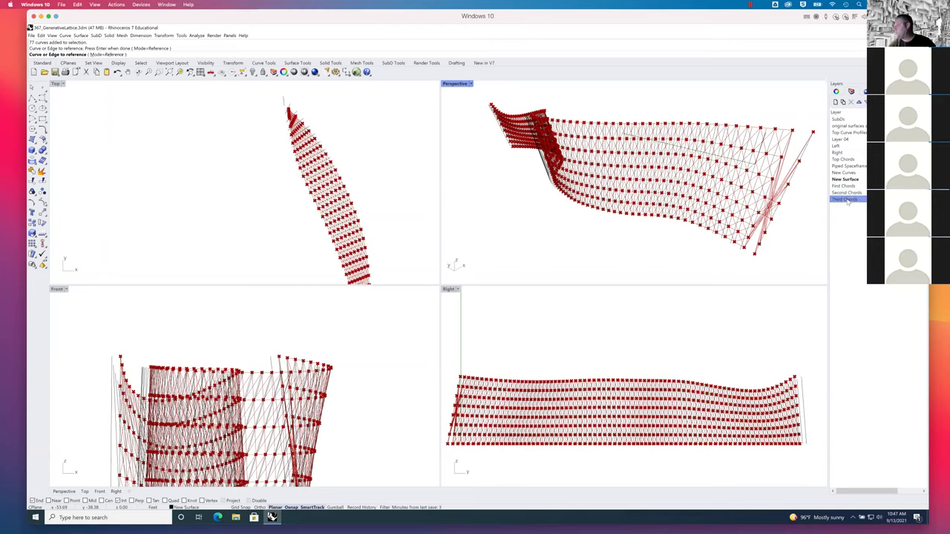
right_click(848, 202)
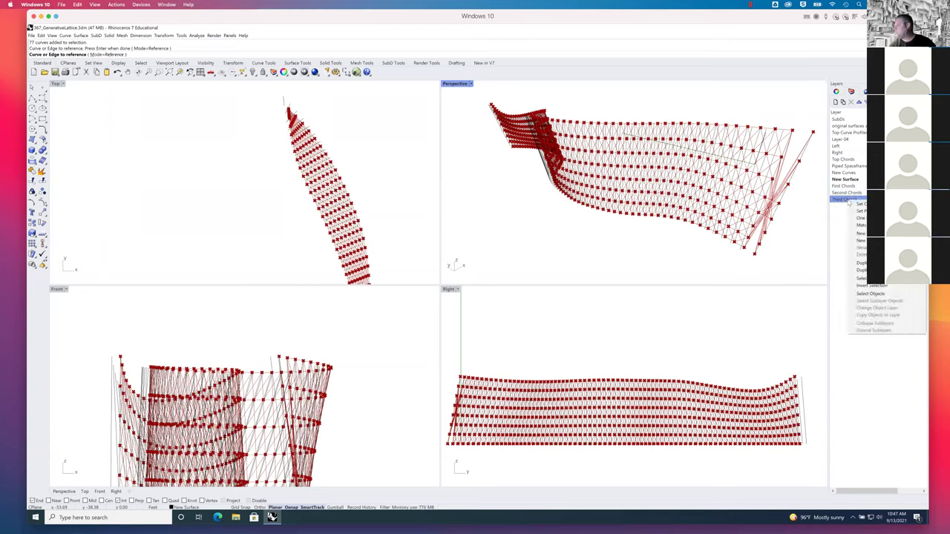
click(871, 295)
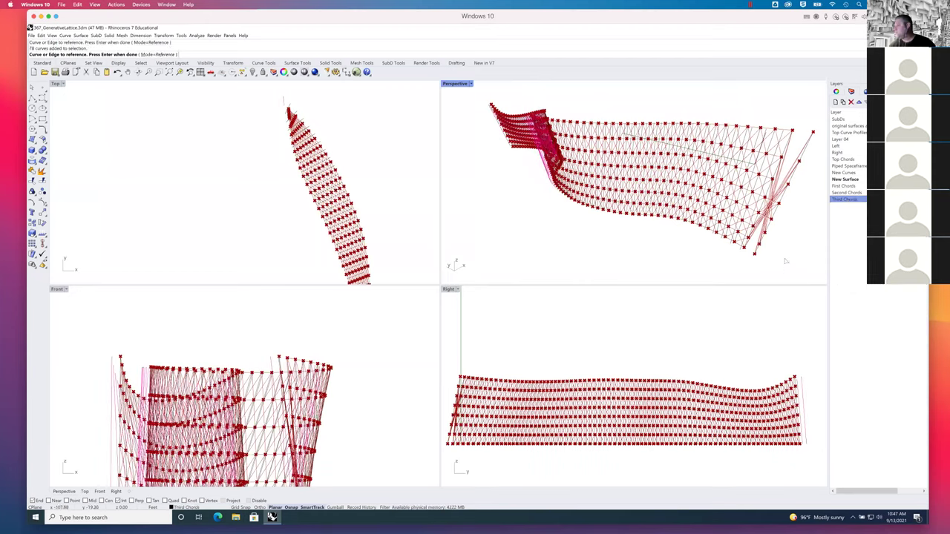
key(Return)
Select all objects on the Third Chords layer and move them a short distance in the Top view.
right_drag(784, 259, 672, 231)
scroll(600, 243, up, 4)
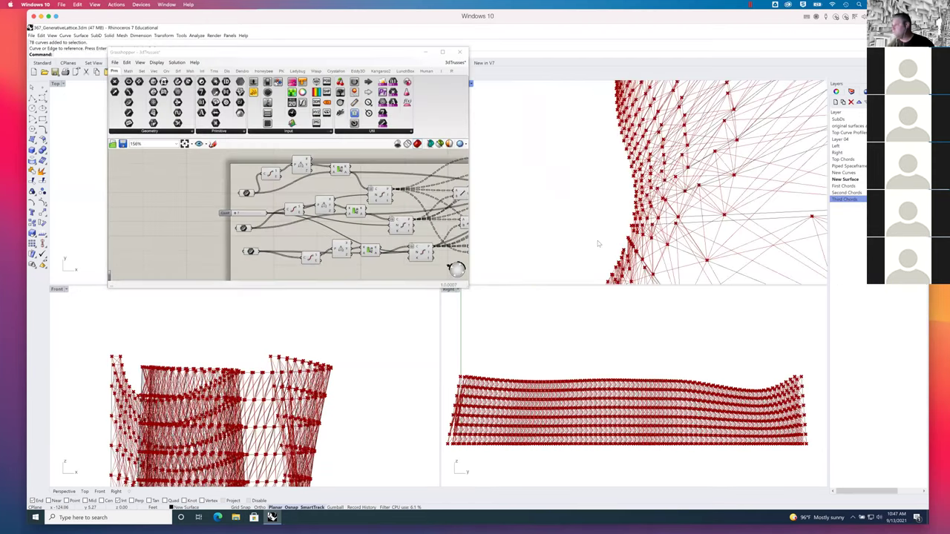
right_drag(607, 231, 631, 227)
scroll(666, 213, down, 3)
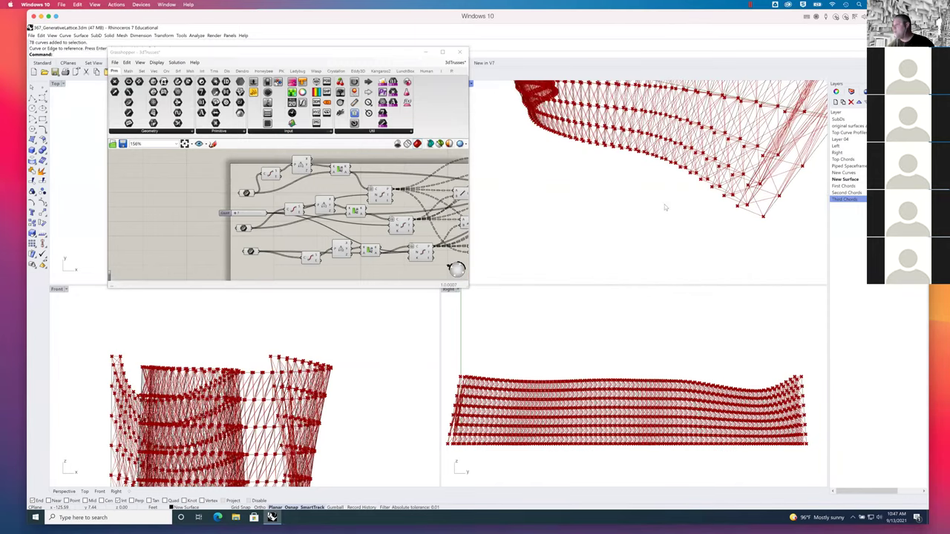
scroll(664, 204, down, 3)
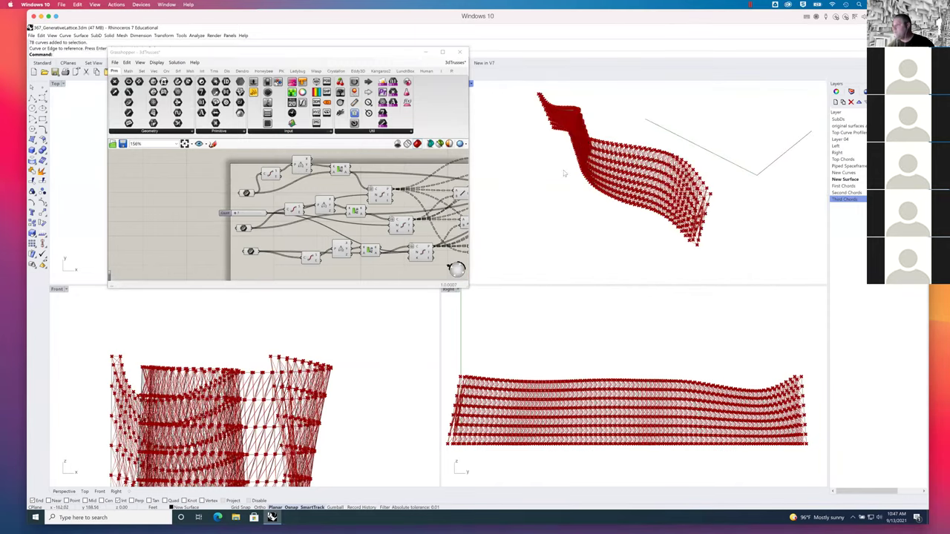
right_click(846, 201)
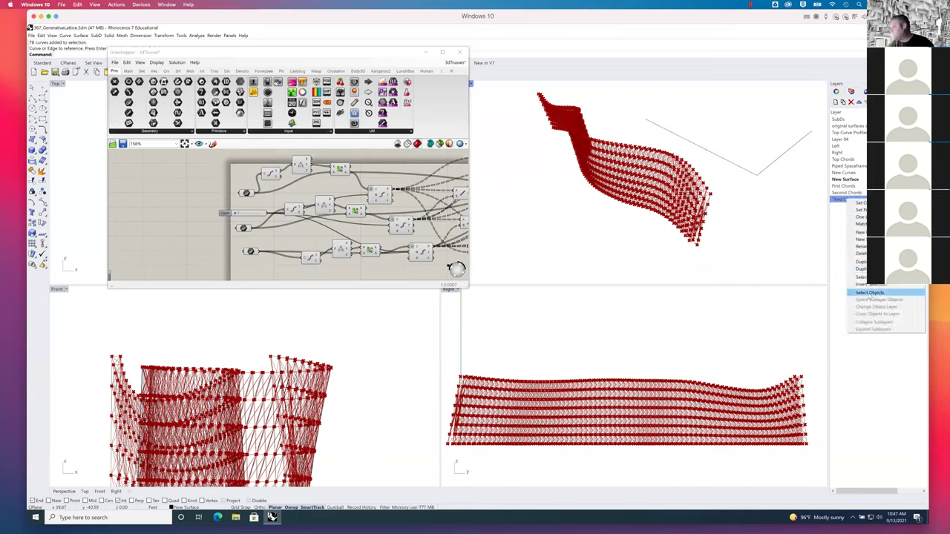
click(870, 294)
drag(353, 57, 374, 178)
right_drag(316, 163, 293, 143)
click(42, 212)
click(284, 189)
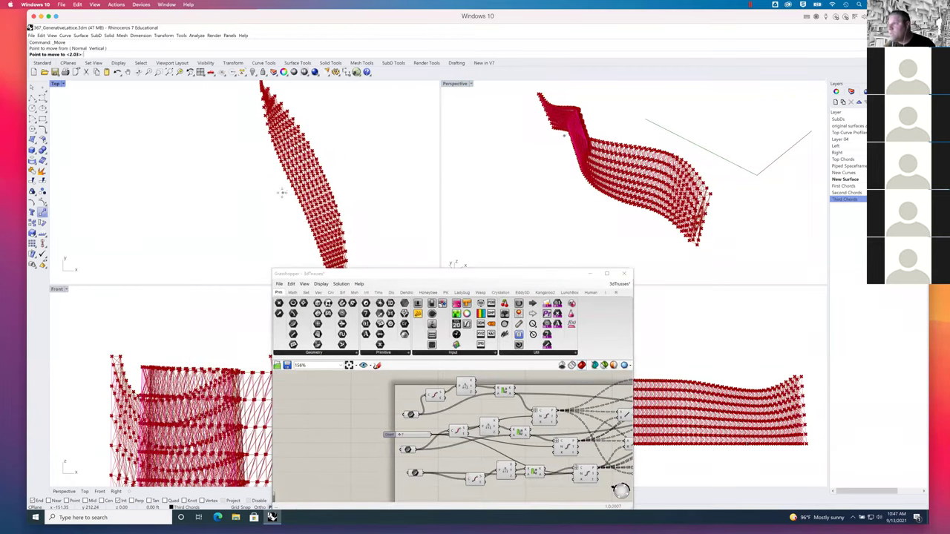
click(280, 197)
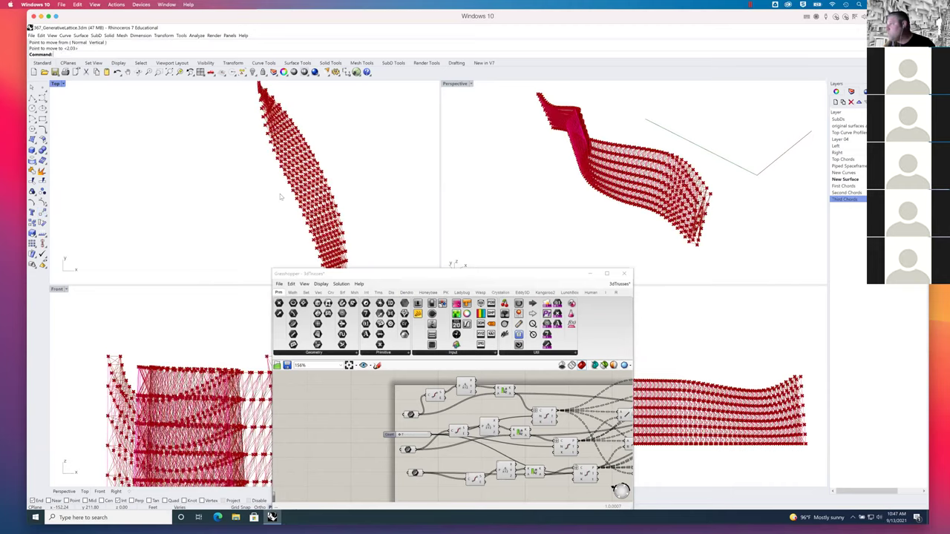
Examine the spaceframe in the Perspective view, checking the chord spacing and the truss members along its curve and at its ends.
right_drag(661, 201, 547, 188)
scroll(637, 199, up, 6)
scroll(616, 187, down, 6)
scroll(546, 188, up, 6)
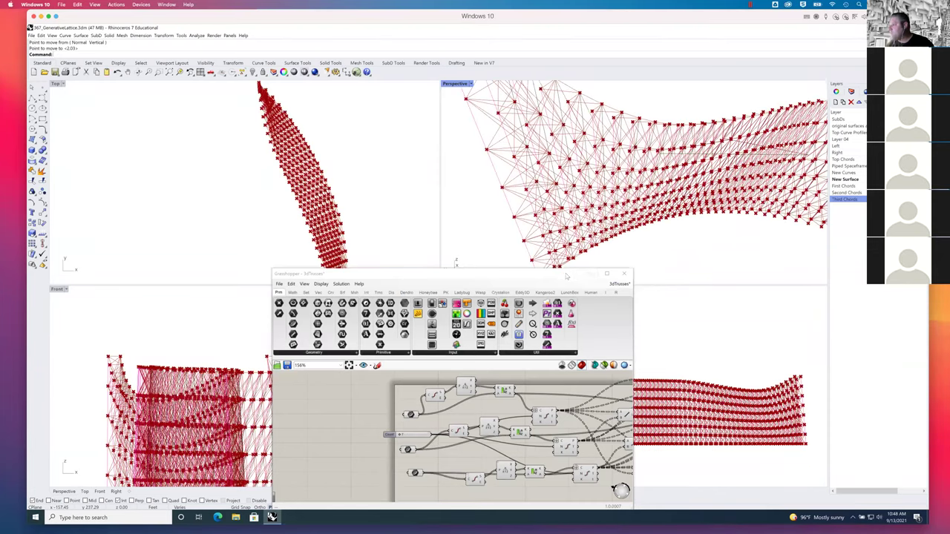
drag(573, 275, 529, 203)
right_drag(664, 194, 665, 190)
right_drag(632, 239, 693, 199)
scroll(693, 199, up, 3)
right_drag(740, 230, 683, 227)
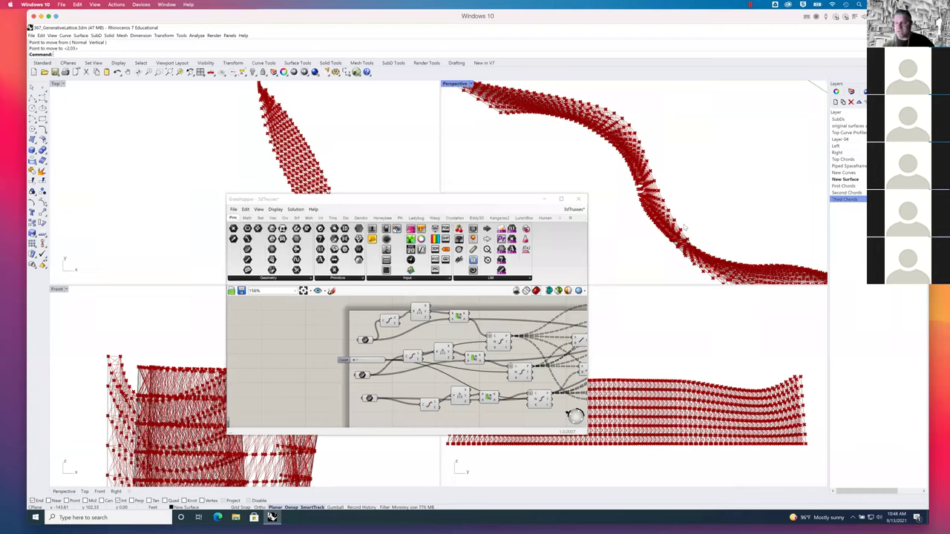
scroll(737, 209, down, 5)
shift+right_drag(743, 217, 637, 175)
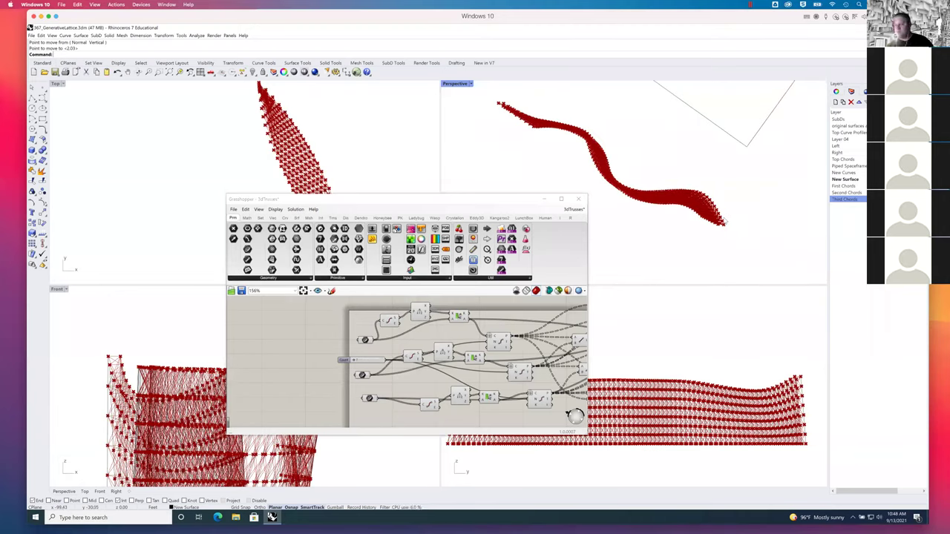
Run the Dir command on the curves at the near end of the spaceframe to display their directions.
mouse_move(717, 223)
right_down()
mouse_move(739, 217)
mouse_move(718, 204)
mouse_move(746, 189)
mouse_move(731, 192)
right_up()
scroll(730, 186, up, 3)
click(213, 35)
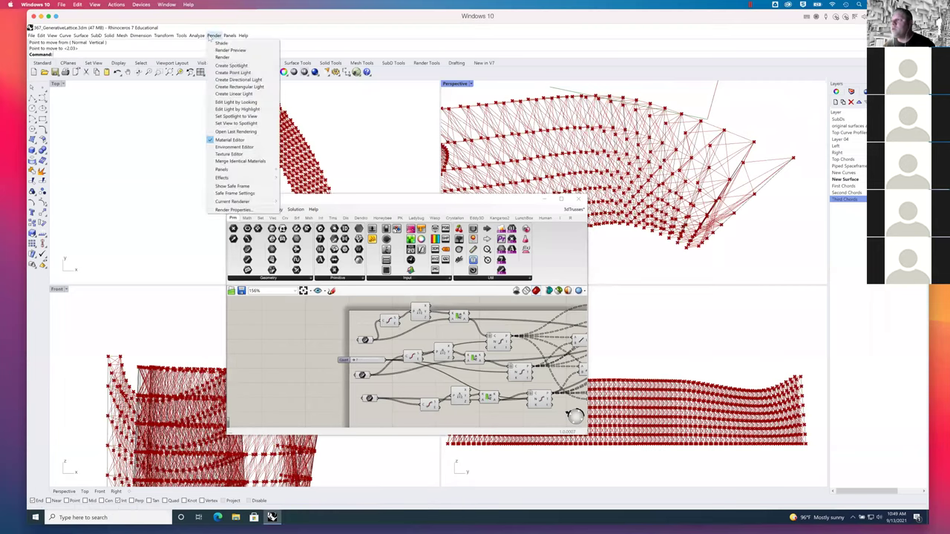
click(206, 147)
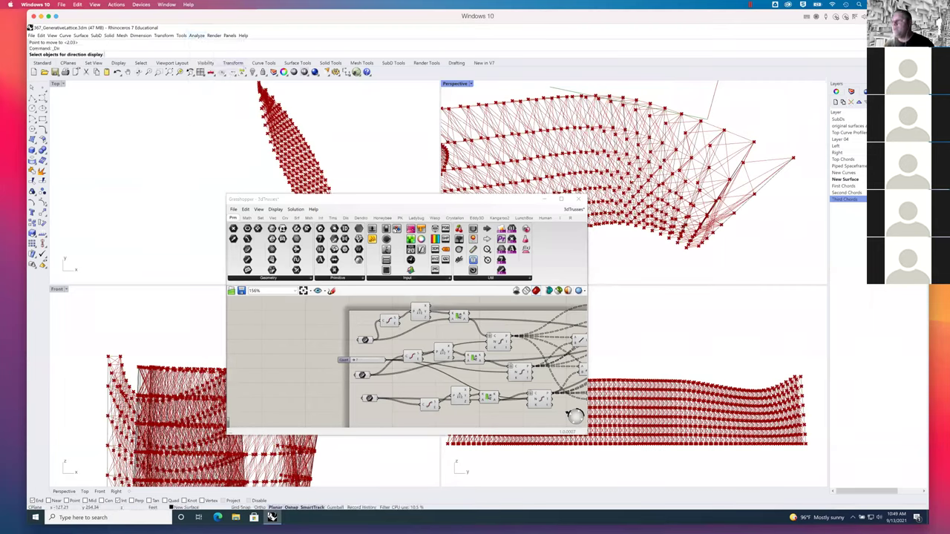
drag(796, 132, 755, 209)
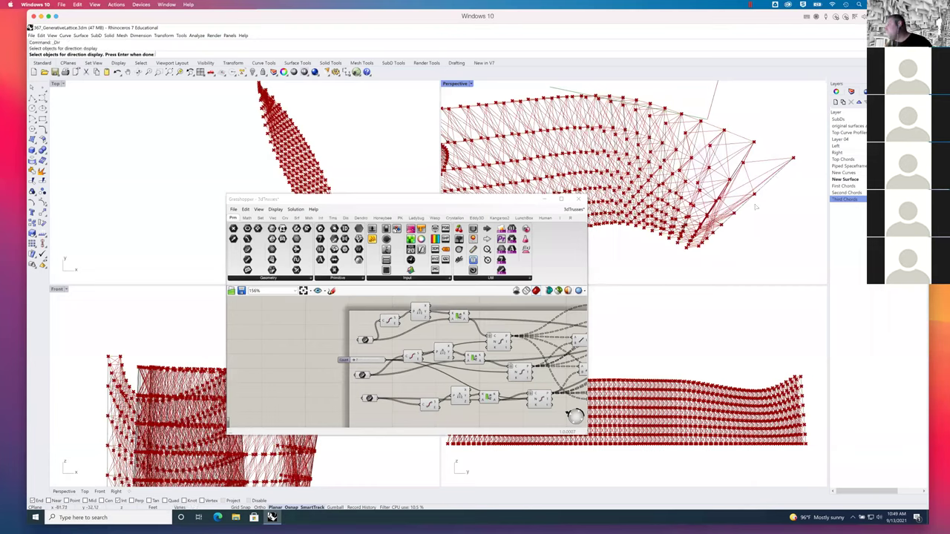
key(Return)
Maximize the Perspective view and flip the direction of the two reversed curves at the end of the spaceframe.
mouse_move(755, 212)
right_down()
mouse_move(748, 247)
mouse_move(747, 223)
right_up()
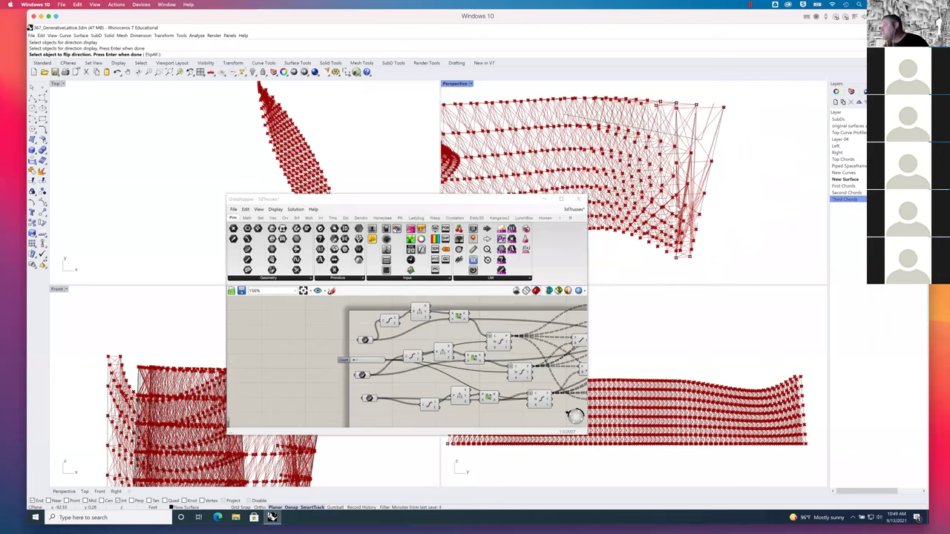
double_click(455, 83)
drag(453, 199, 854, 210)
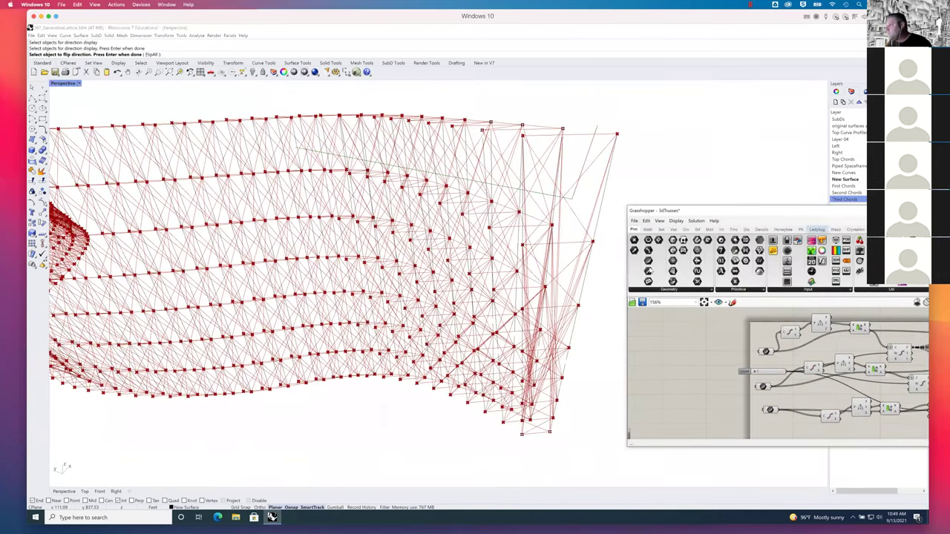
shift+right_drag(585, 378, 518, 370)
right_drag(514, 320, 535, 417)
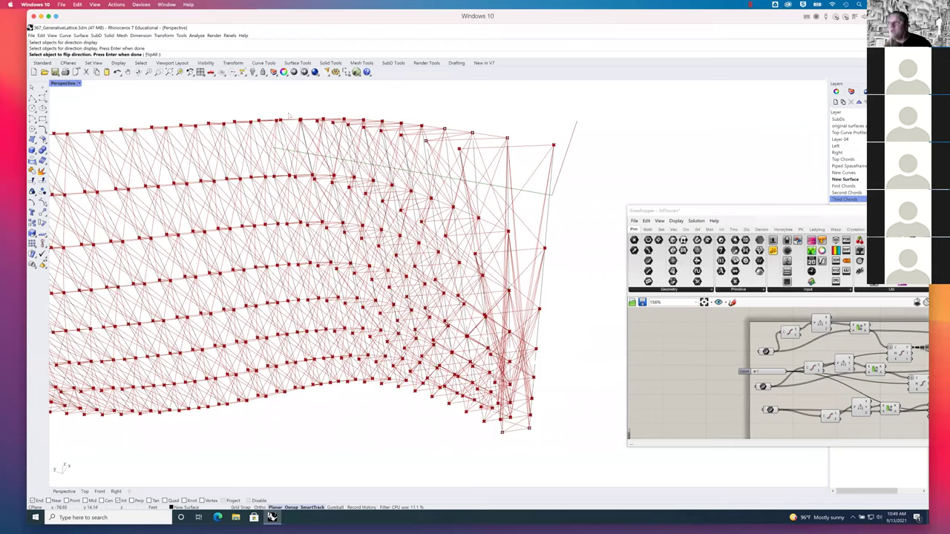
click(530, 430)
click(504, 435)
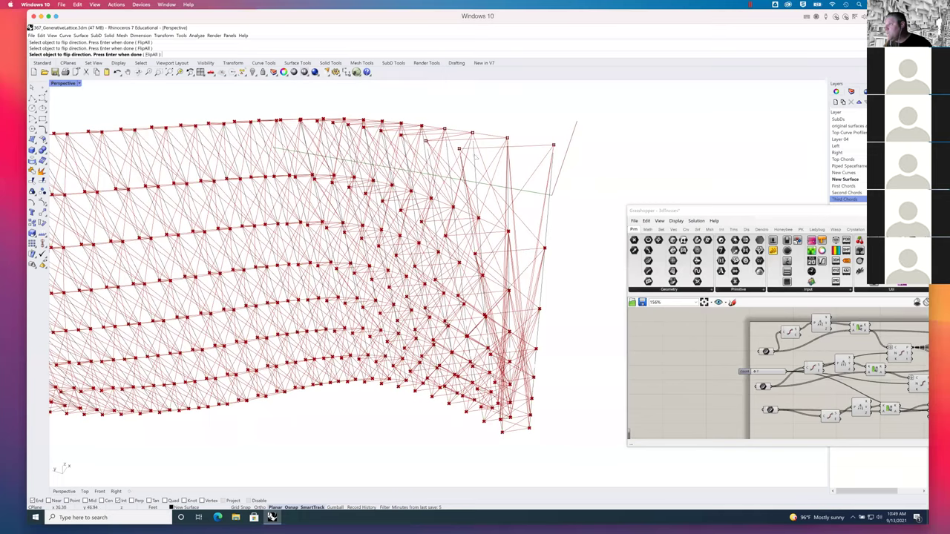
key(Return)
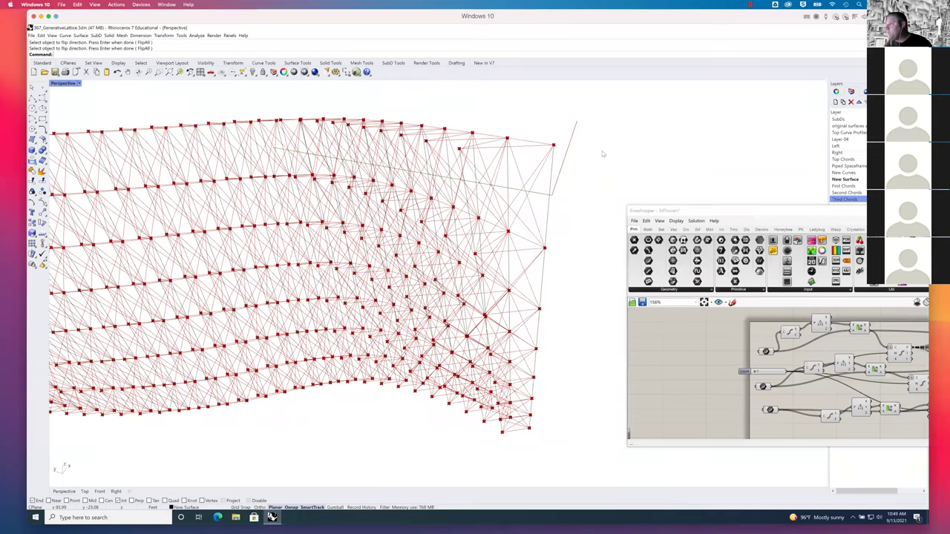
Inspect the regenerated spaceframe from both ends and along its full length for remaining crossed members.
right_drag(604, 186, 604, 183)
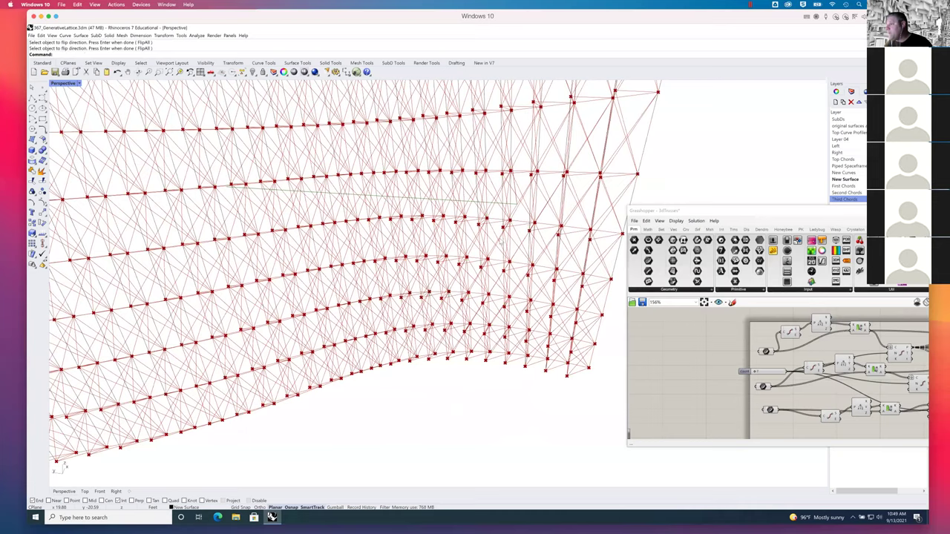
scroll(501, 241, down, 6)
shift+right_drag(486, 273, 616, 301)
right_drag(434, 282, 417, 274)
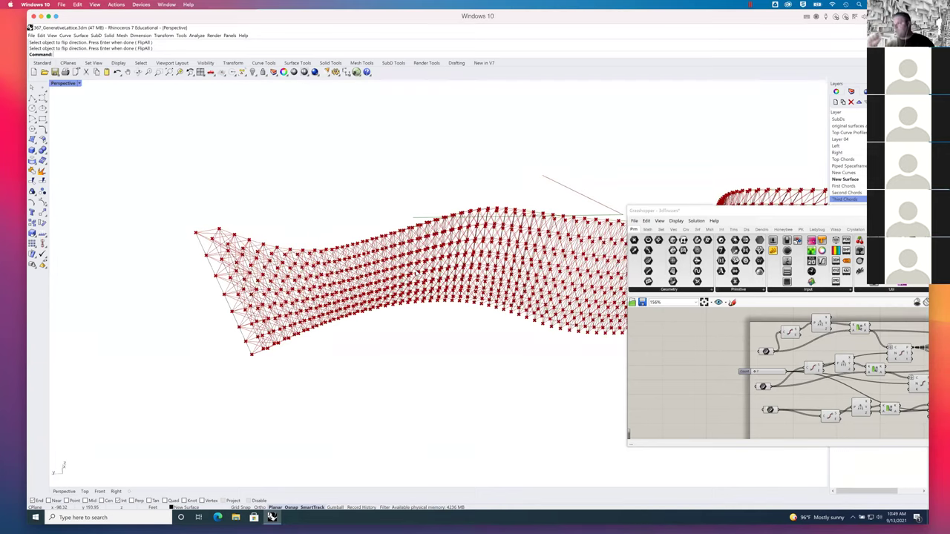
right_drag(447, 351, 552, 344)
scroll(554, 347, up, 6)
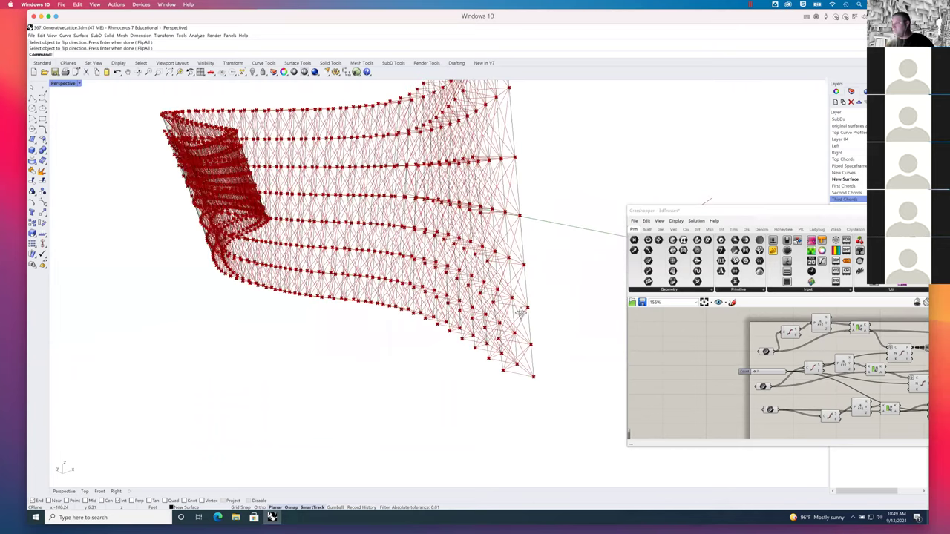
scroll(554, 331, down, 3)
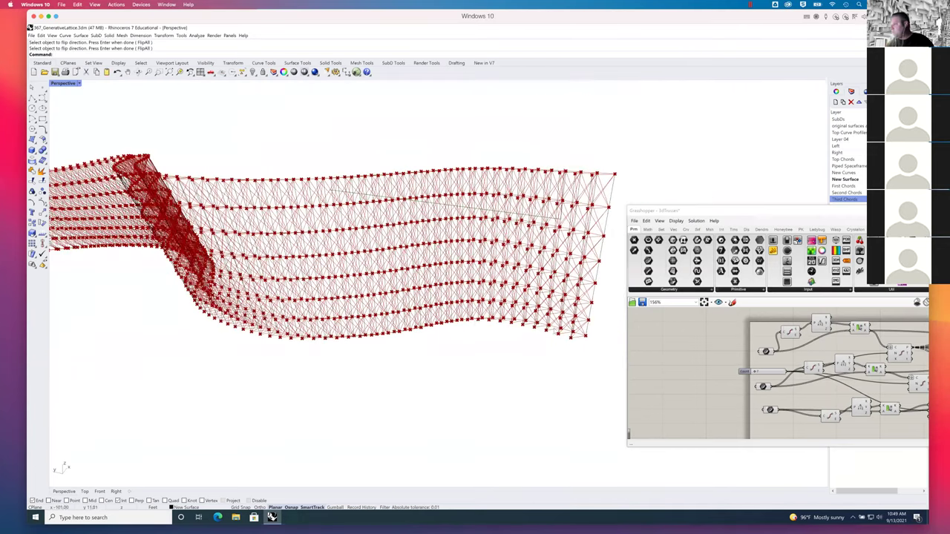
scroll(479, 330, down, 5)
shift+right_drag(495, 327, 520, 315)
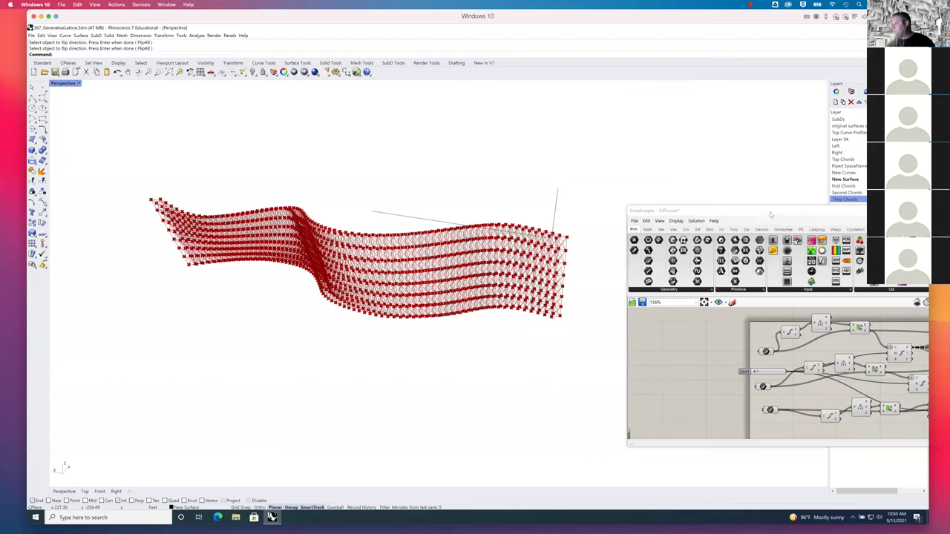
Save the Rhino model and the 3dTrusses Grasshopper definition, with the disabled Pipe component in view.
drag(770, 213, 541, 165)
right_drag(610, 311, 486, 308)
right_drag(716, 328, 595, 323)
click(644, 304)
drag(602, 164, 696, 180)
click(54, 72)
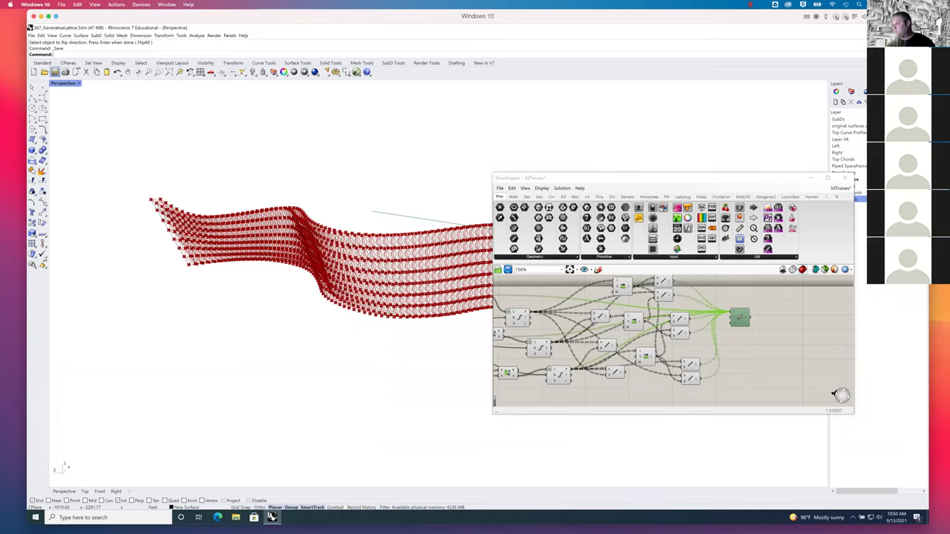
click(507, 269)
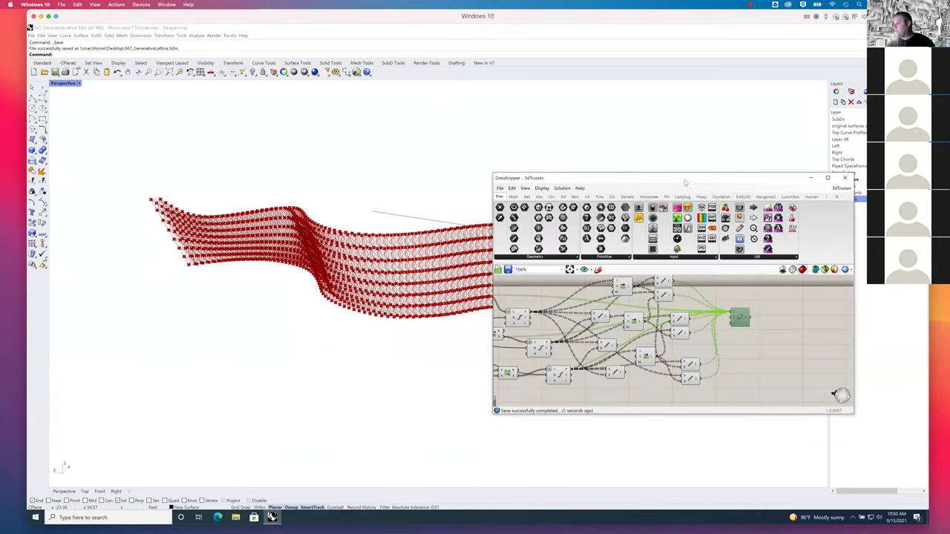
Enable the Pipe component at the end of the definition and toggle on its preview.
drag(685, 182, 681, 174)
right_drag(752, 337, 758, 338)
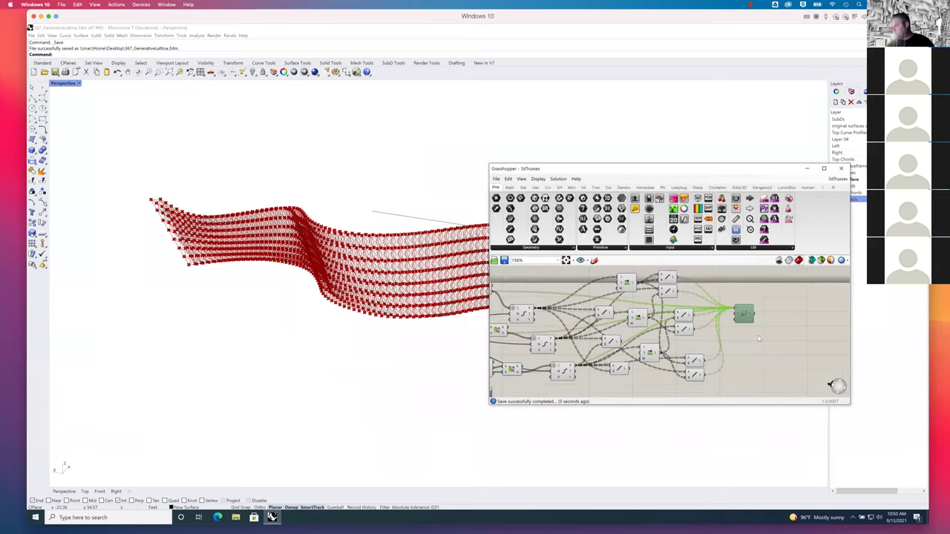
drag(743, 176, 694, 182)
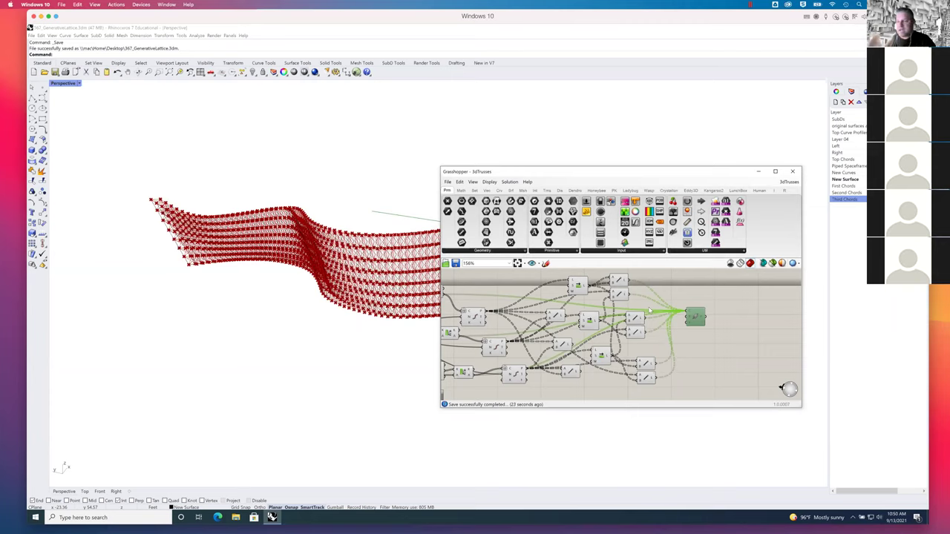
scroll(689, 317, up, 1)
right_click(696, 319)
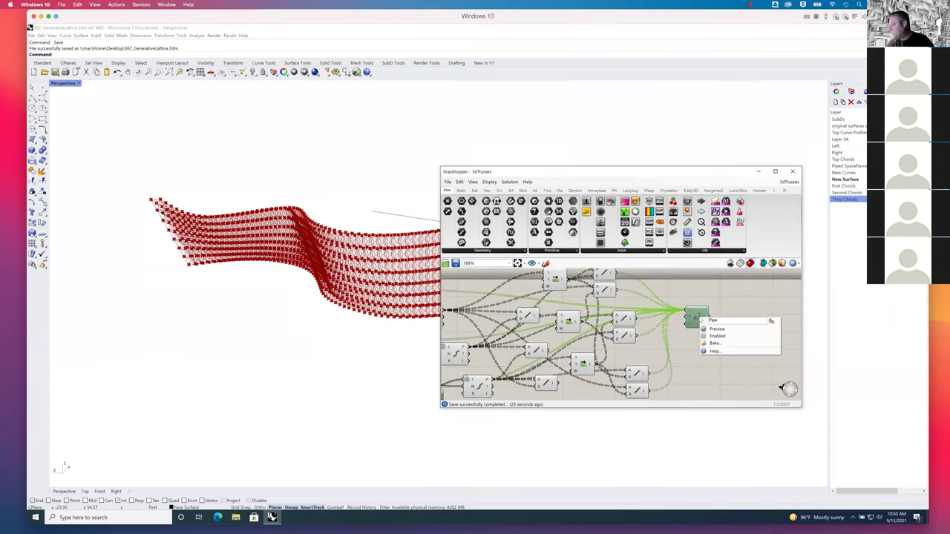
click(723, 304)
right_click(695, 317)
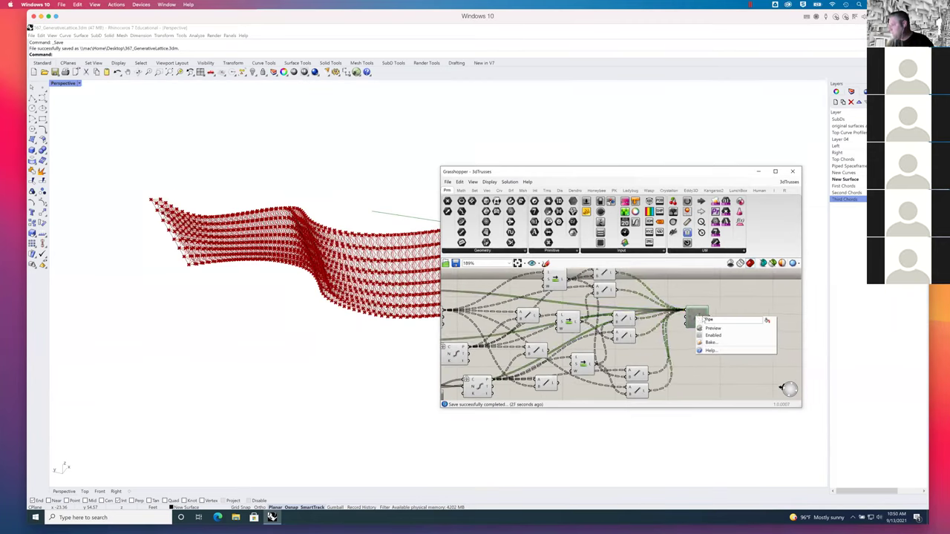
click(729, 300)
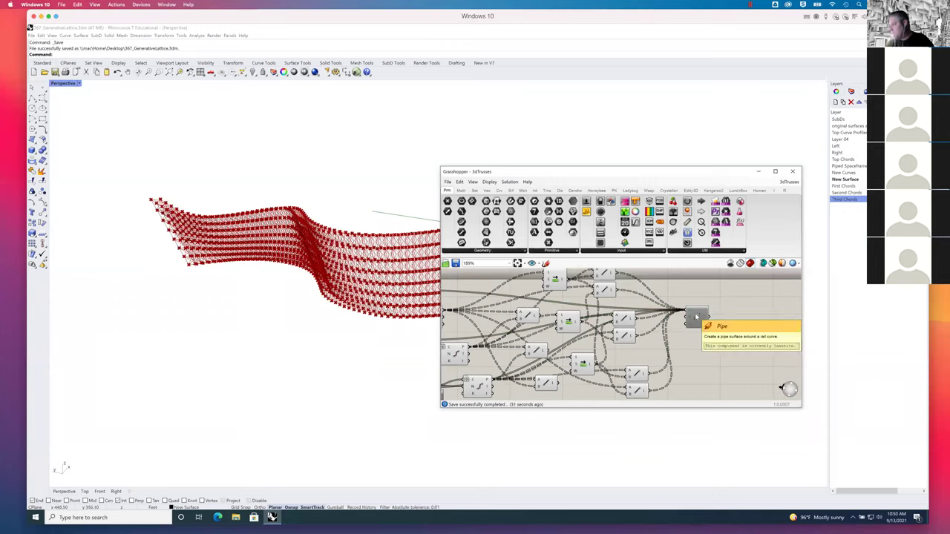
right_click(695, 318)
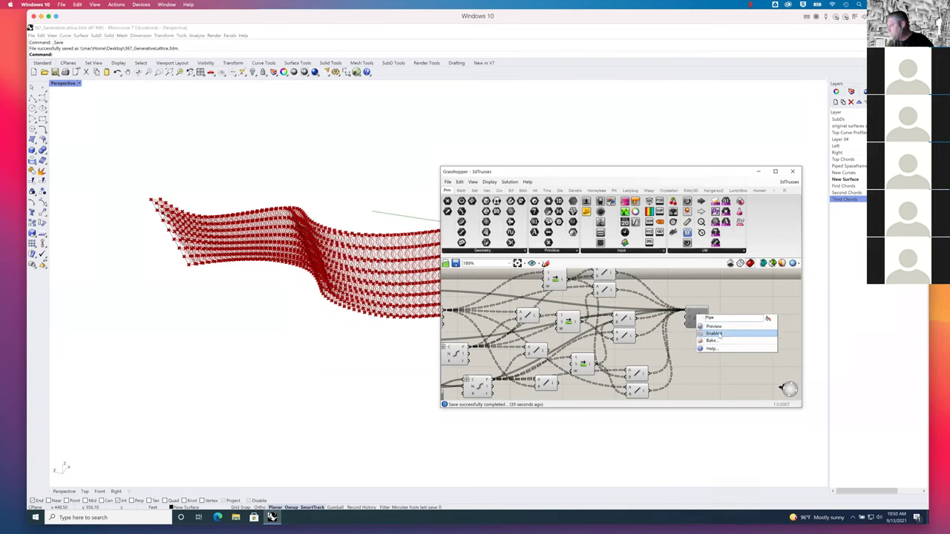
click(718, 334)
right_click(701, 320)
click(717, 331)
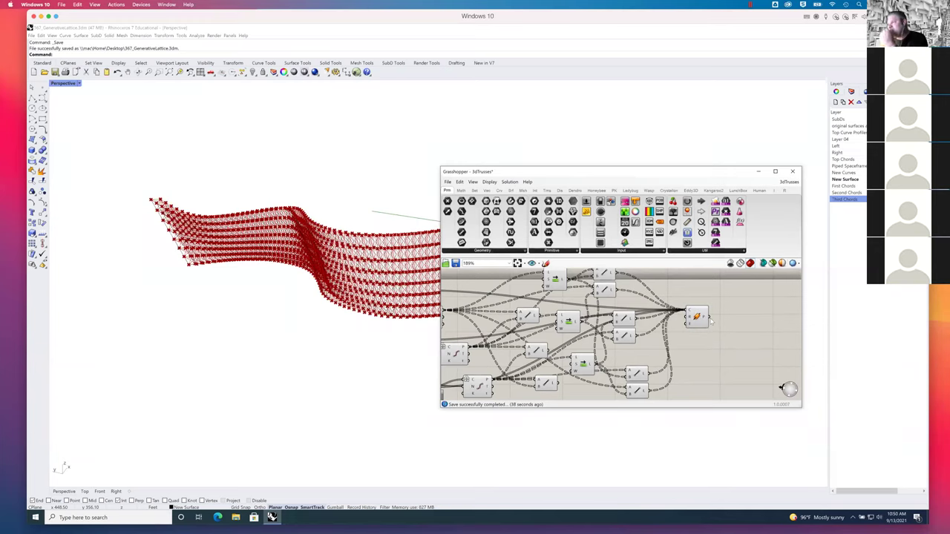
Examine the piped spaceframe up close at its end and along its full length.
drag(615, 175, 736, 182)
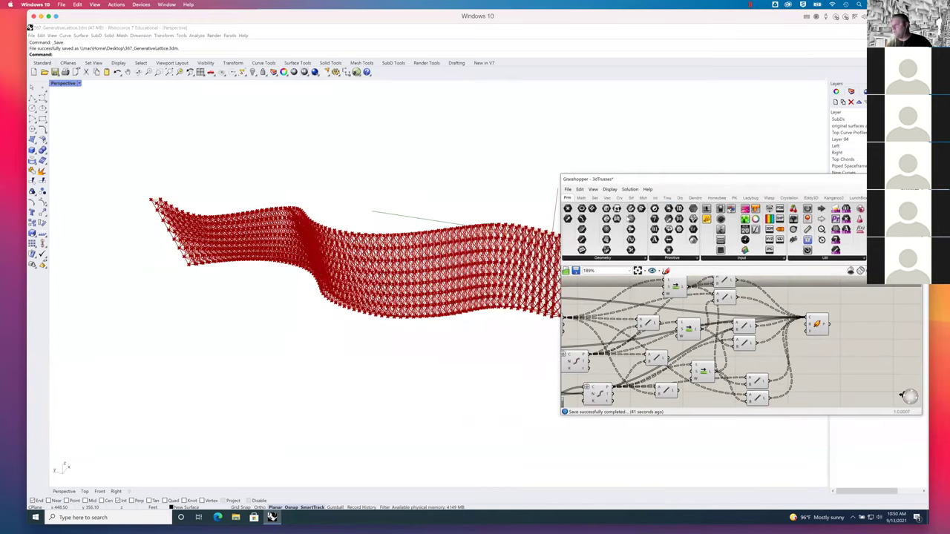
right_drag(468, 280, 407, 245)
scroll(454, 265, up, 4)
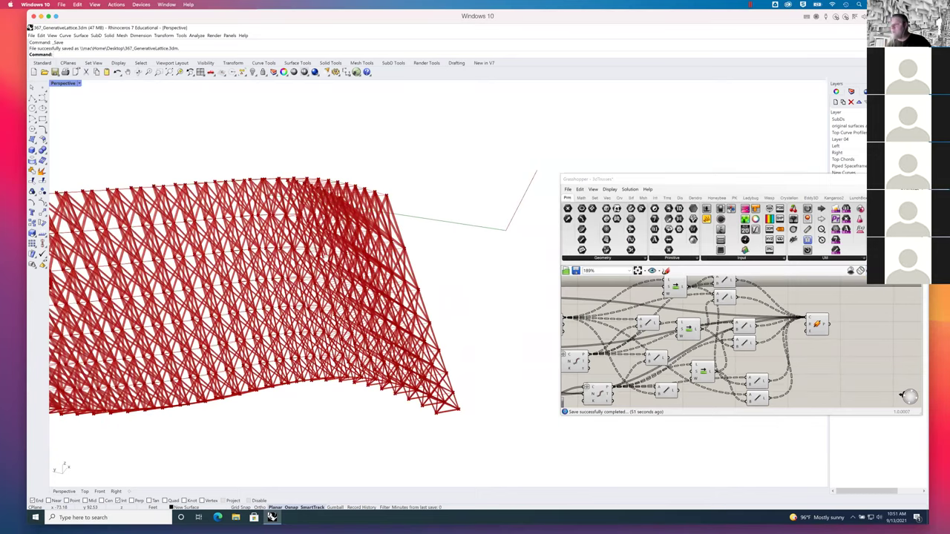
right_drag(425, 250, 372, 249)
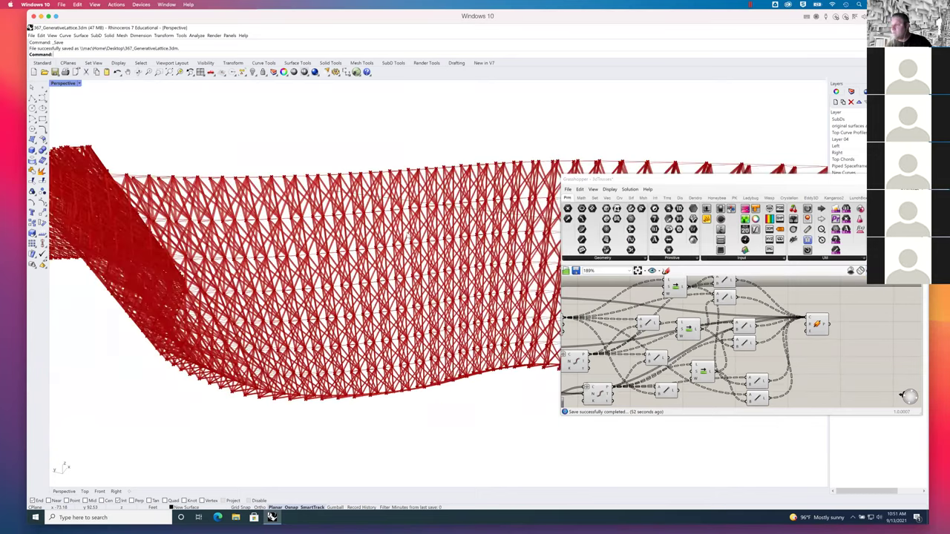
scroll(410, 240, down, 3)
scroll(388, 227, down, 3)
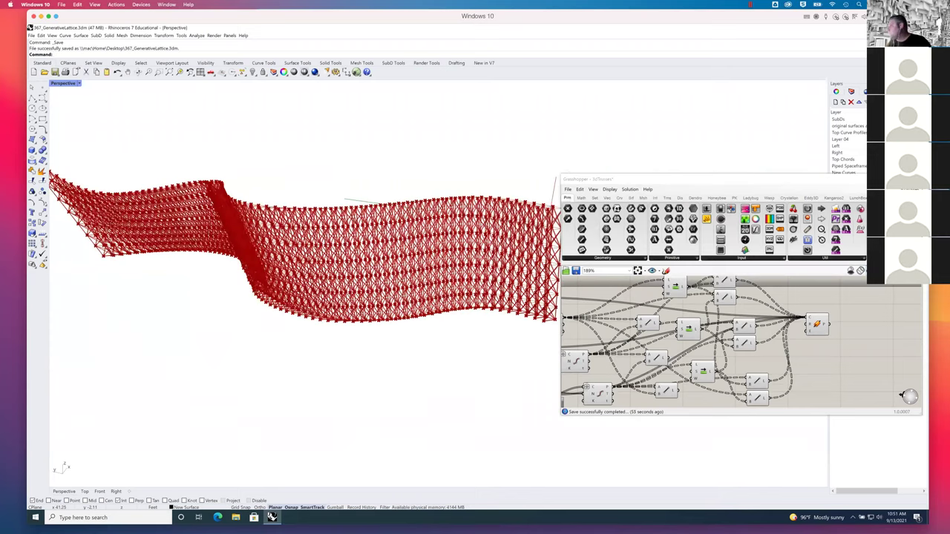
Turn on the SubDs and Piped Spaceframe layers to show the new spaceframe together with the surrounding surfaces.
click(890, 119)
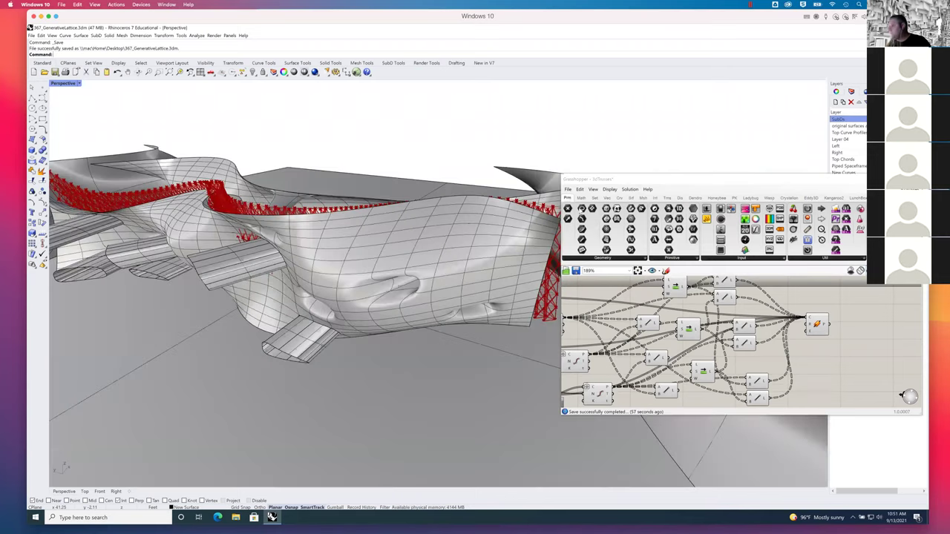
click(891, 165)
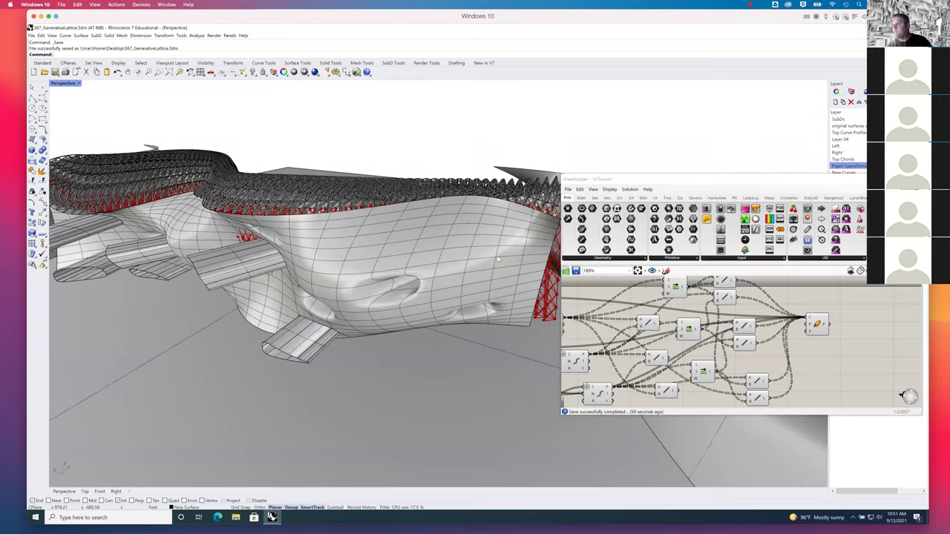
mouse_move(482, 258)
right_down()
mouse_move(468, 248)
mouse_move(479, 252)
right_up()
scroll(478, 251, down, 5)
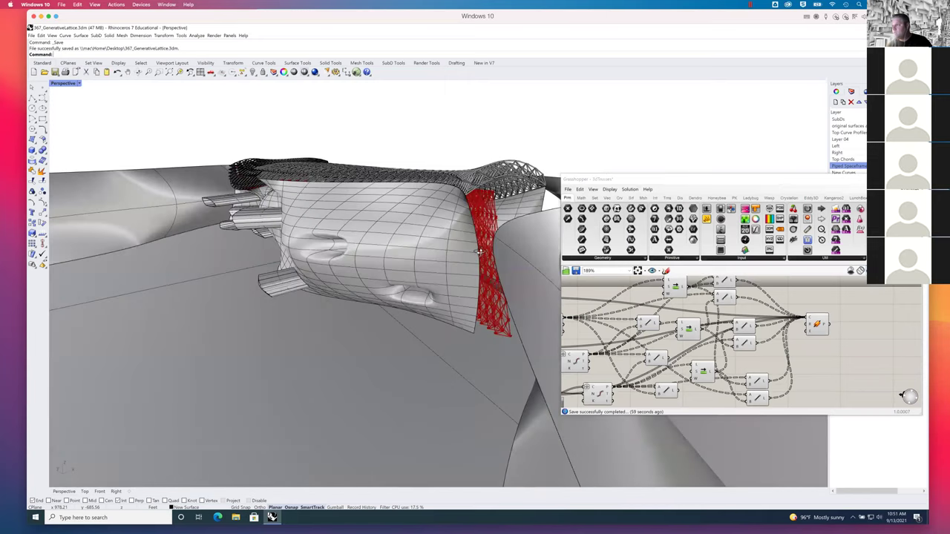
scroll(479, 252, up, 3)
scroll(482, 253, down, 3)
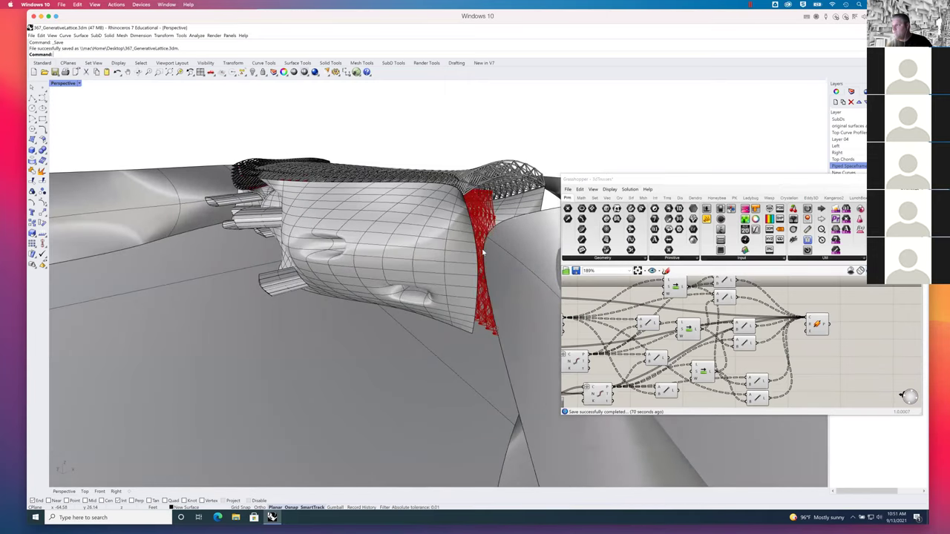
right_drag(483, 252, 481, 253)
scroll(481, 252, down, 2)
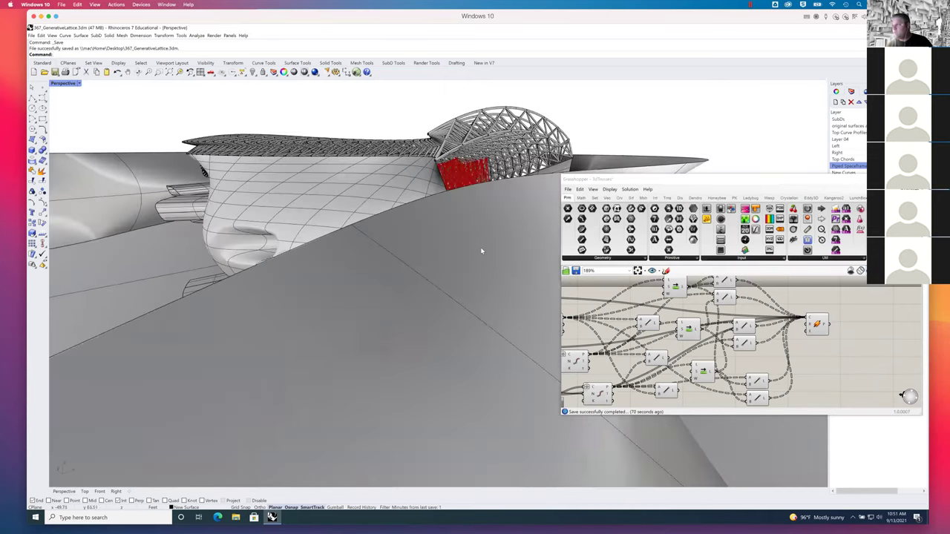
Examine the piped spaceframe from its open end and where it runs beside the tubular SubD members.
scroll(474, 248, up, 5)
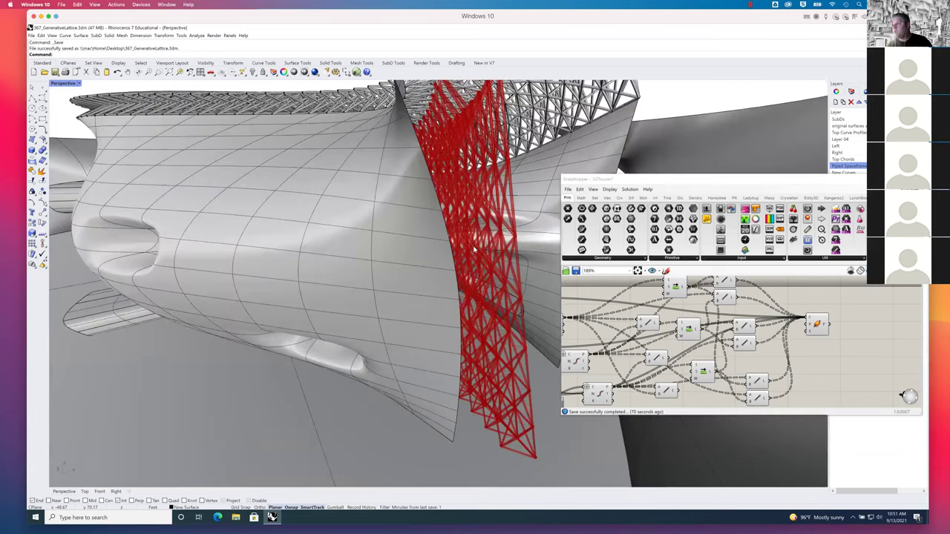
scroll(474, 250, up, 4)
scroll(458, 252, up, 3)
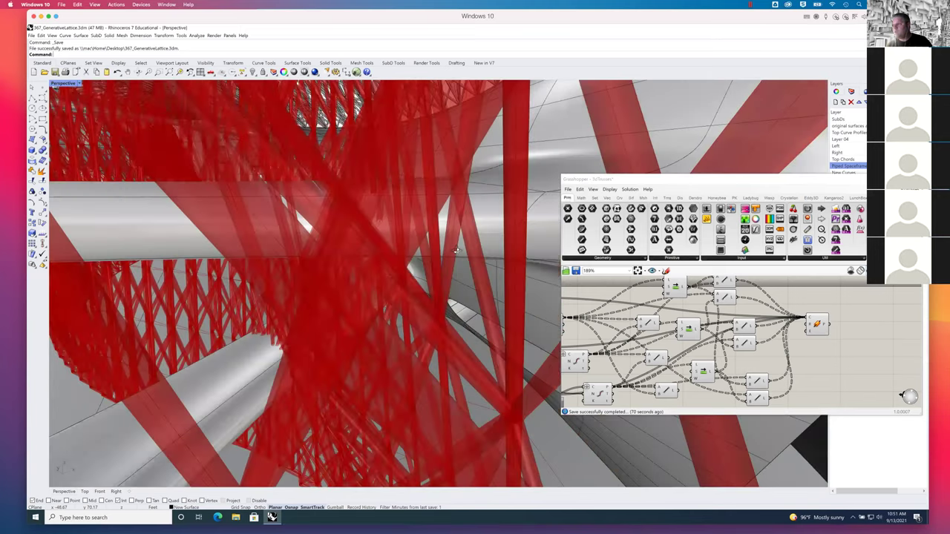
scroll(456, 251, up, 3)
scroll(458, 250, down, 3)
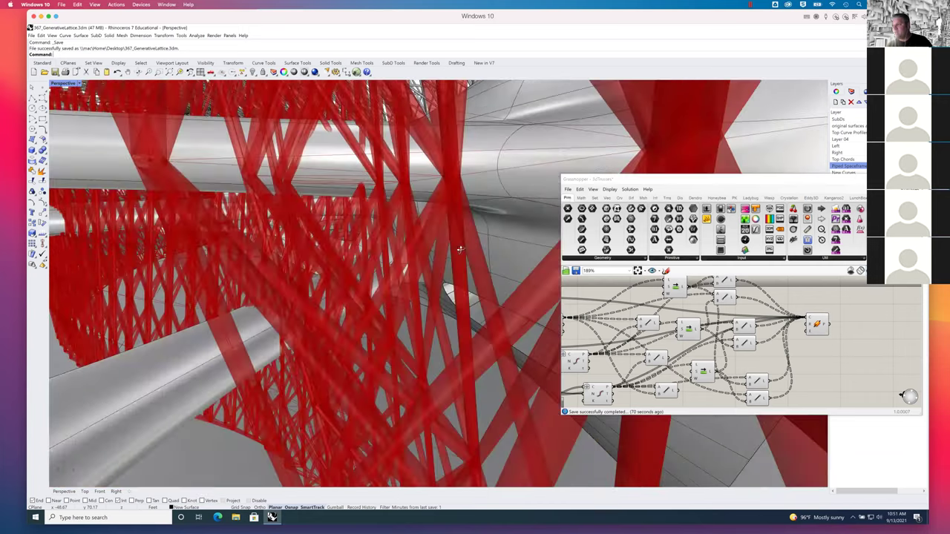
scroll(460, 249, down, 3)
scroll(443, 249, down, 3)
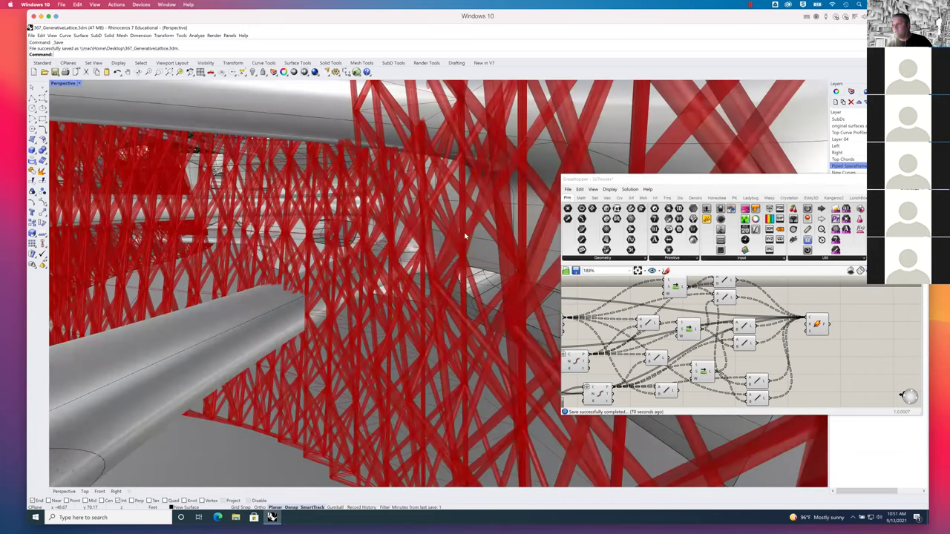
scroll(401, 252, up, 3)
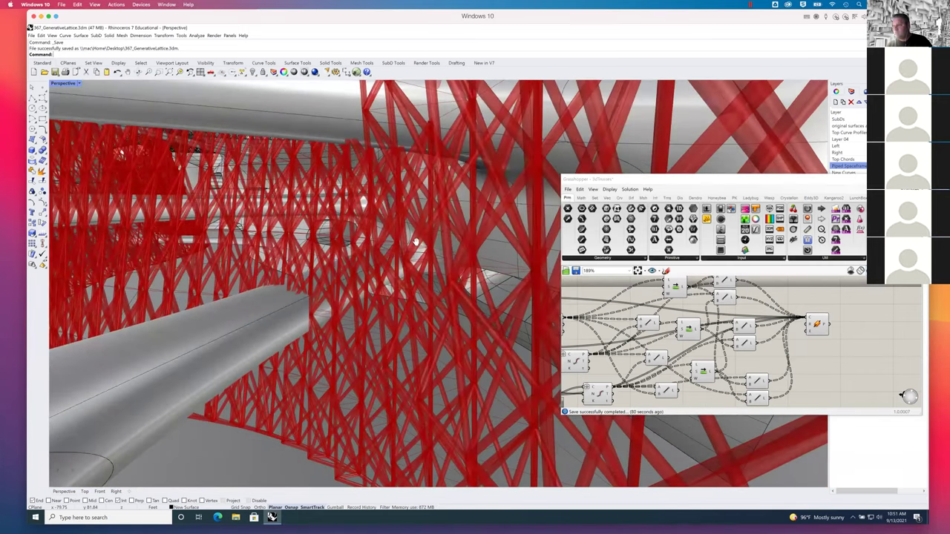
scroll(413, 244, up, 5)
scroll(342, 244, down, 1)
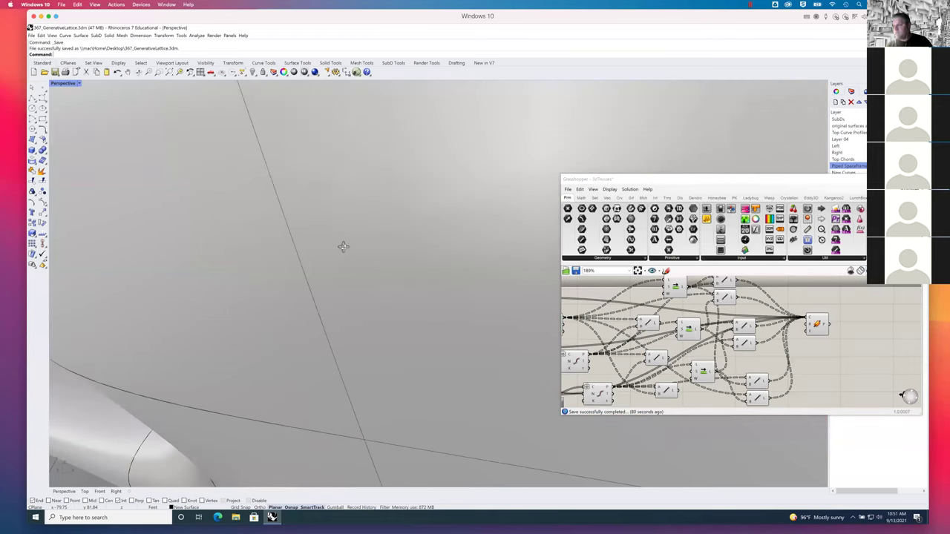
scroll(336, 246, down, 3)
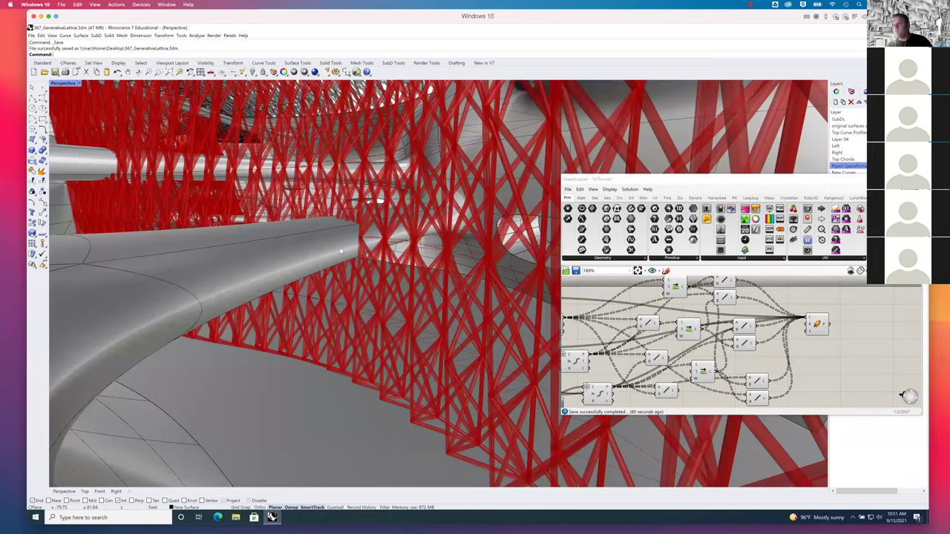
scroll(338, 247, up, 5)
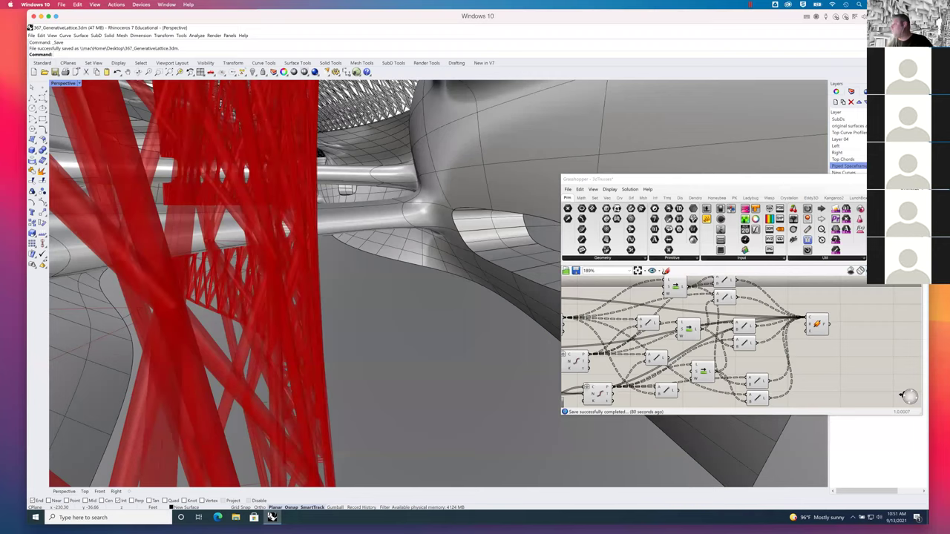
Shift the Grasshopper window aside and examine how the tubular SubD members pass through the spaceframe.
drag(601, 179, 561, 136)
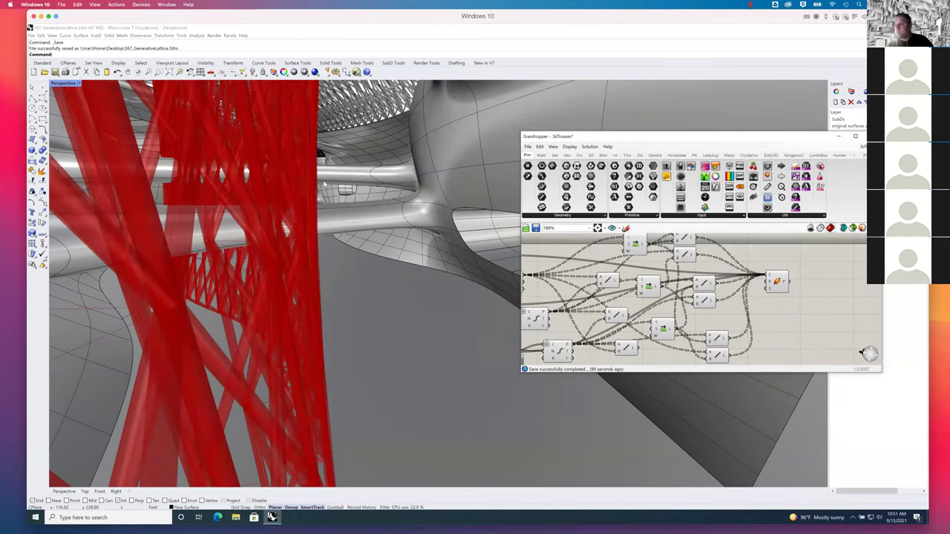
drag(780, 138, 714, 179)
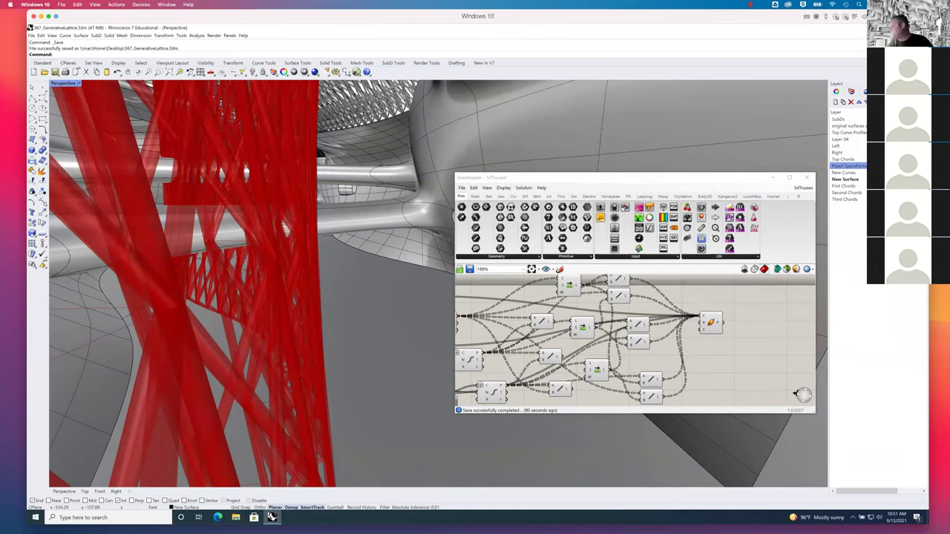
shift+right_drag(298, 253, 298, 253)
scroll(308, 247, up, 2)
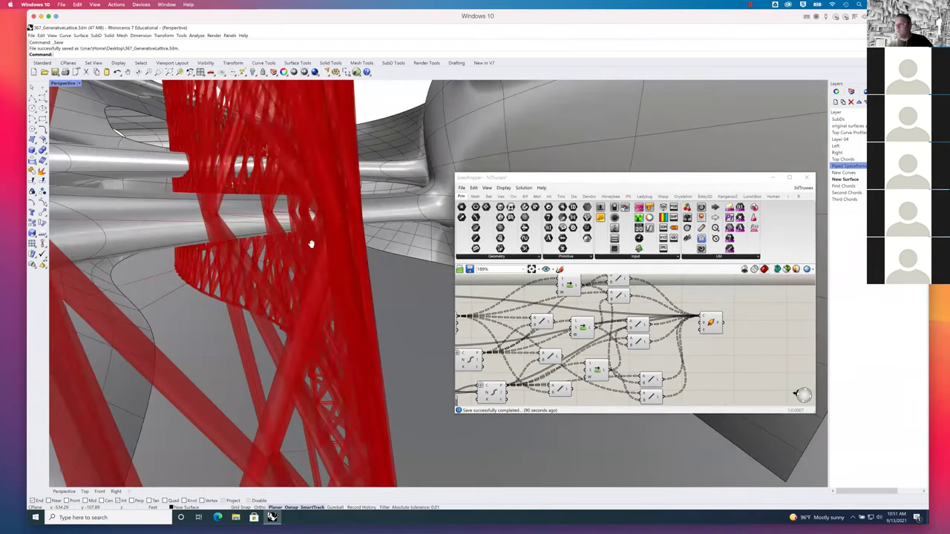
scroll(318, 239, up, 2)
scroll(319, 241, down, 2)
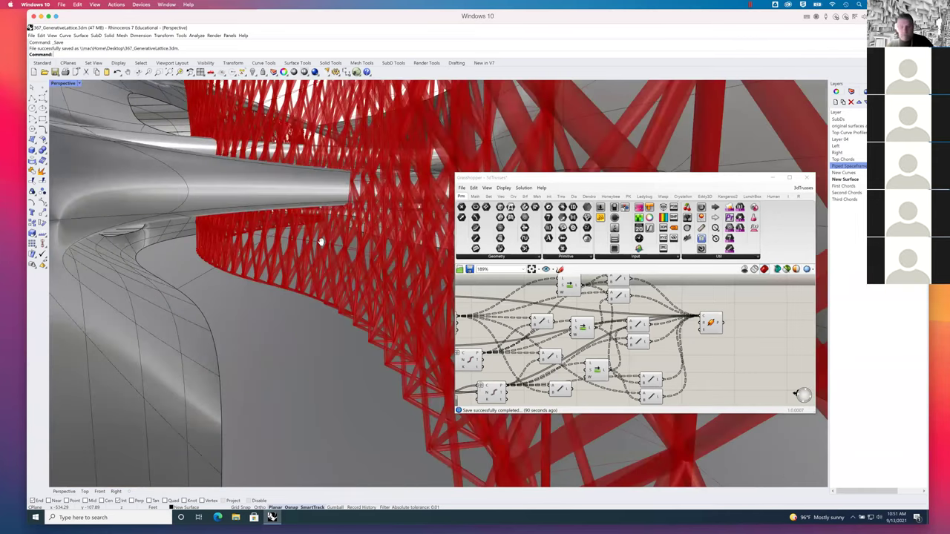
scroll(319, 241, down, 2)
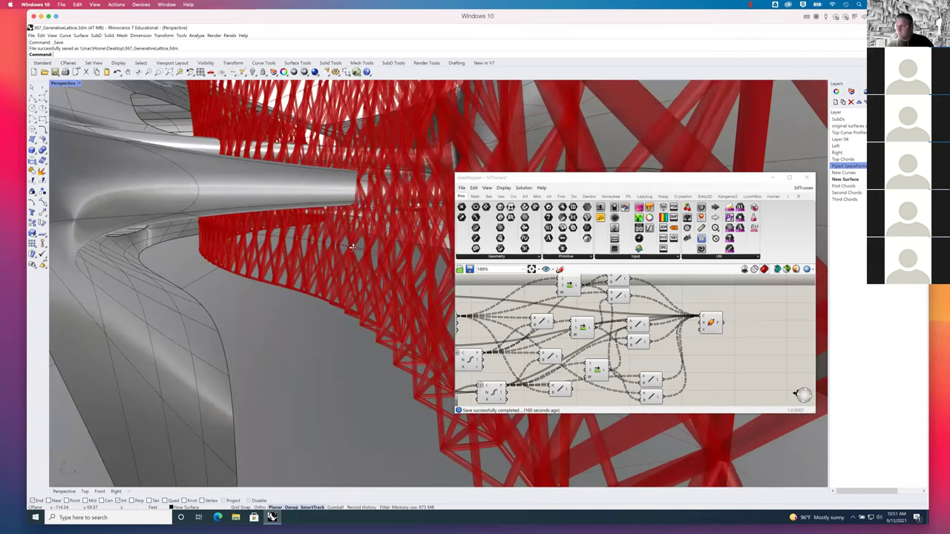
scroll(351, 245, up, 3)
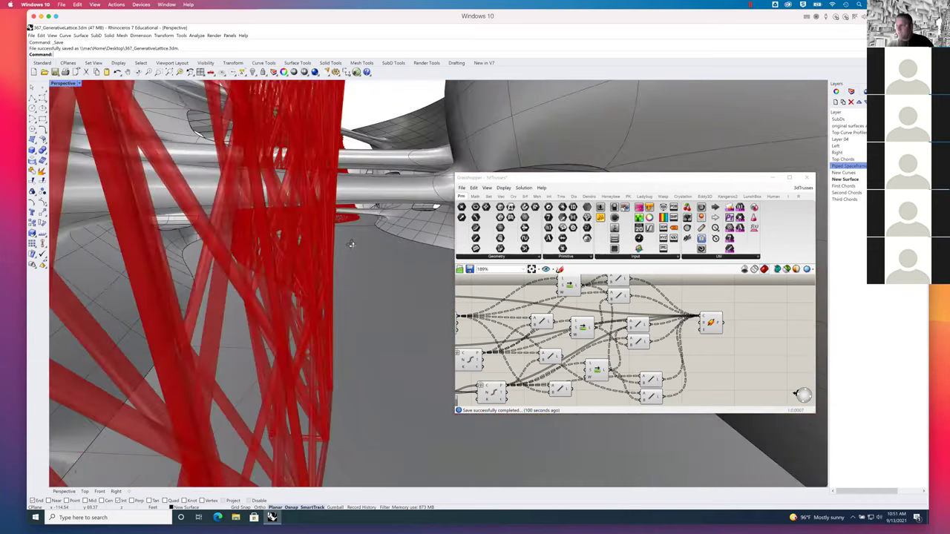
scroll(351, 245, up, 2)
scroll(352, 244, up, 4)
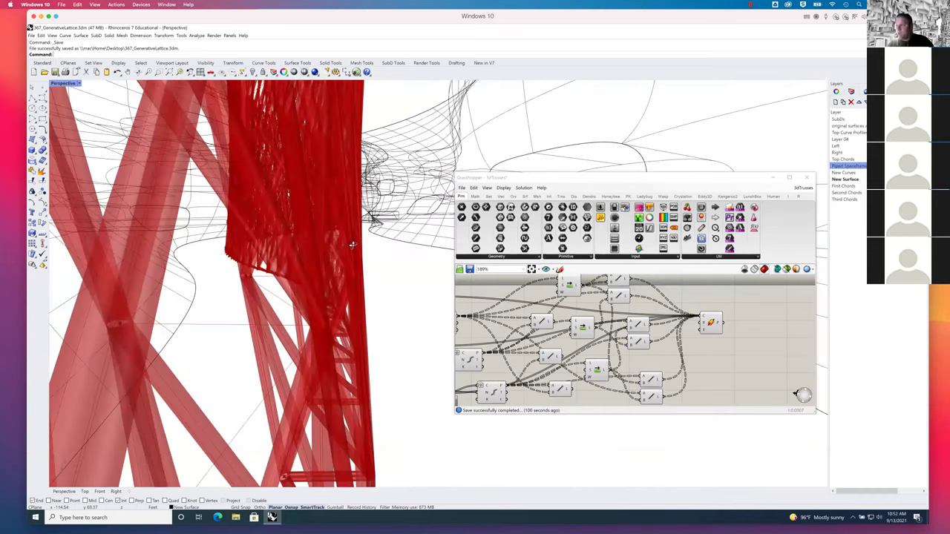
Inspect the spaceframe's piped members and joints up close along its lower edge and from the inside.
right_drag(366, 251, 388, 252)
scroll(390, 253, up, 3)
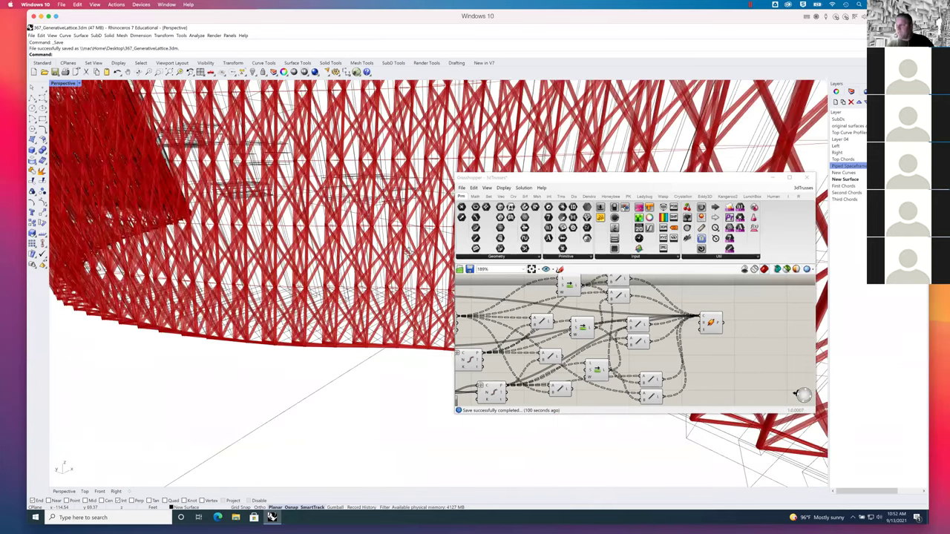
scroll(416, 252, up, 2)
scroll(419, 252, up, 3)
scroll(415, 250, up, 1)
scroll(411, 248, up, 2)
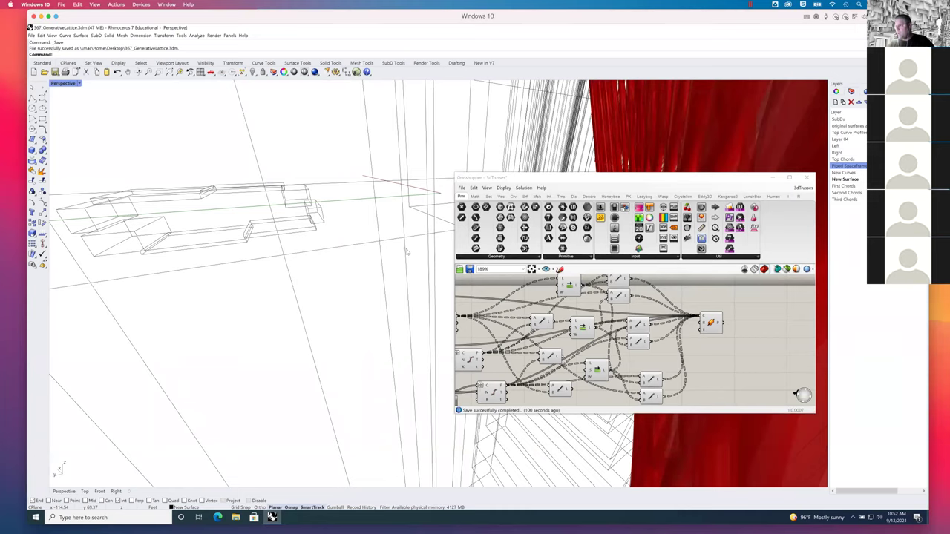
scroll(408, 259, down, 2)
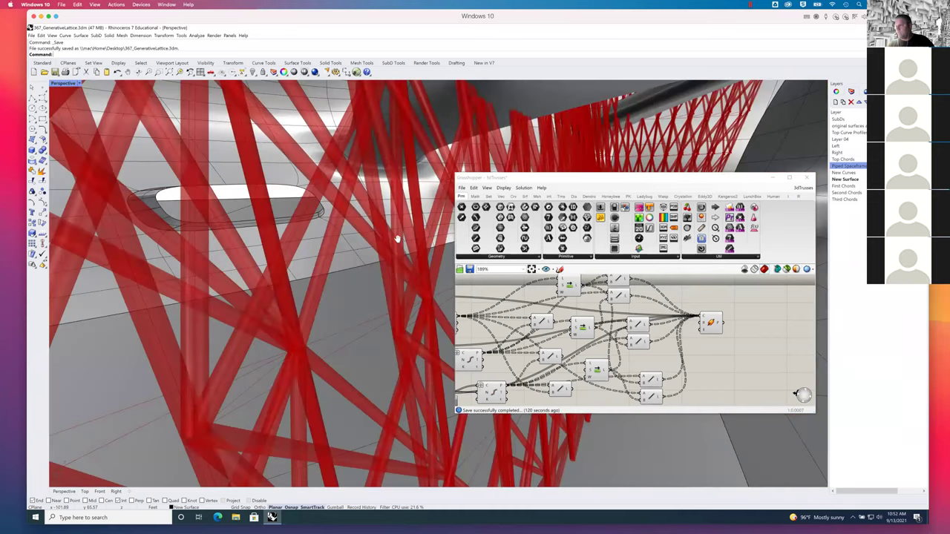
scroll(397, 236, up, 3)
scroll(400, 231, up, 2)
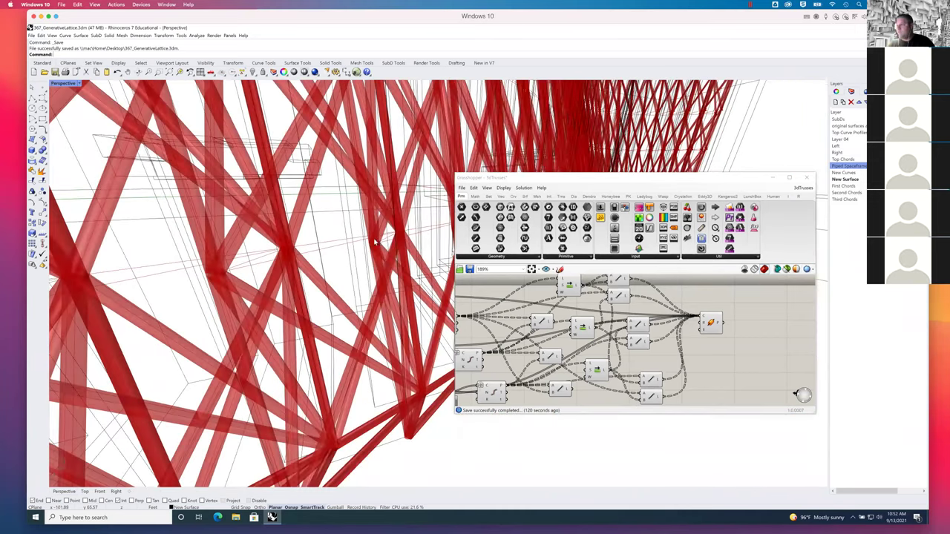
scroll(371, 243, down, 2)
scroll(383, 240, up, 2)
scroll(385, 239, up, 4)
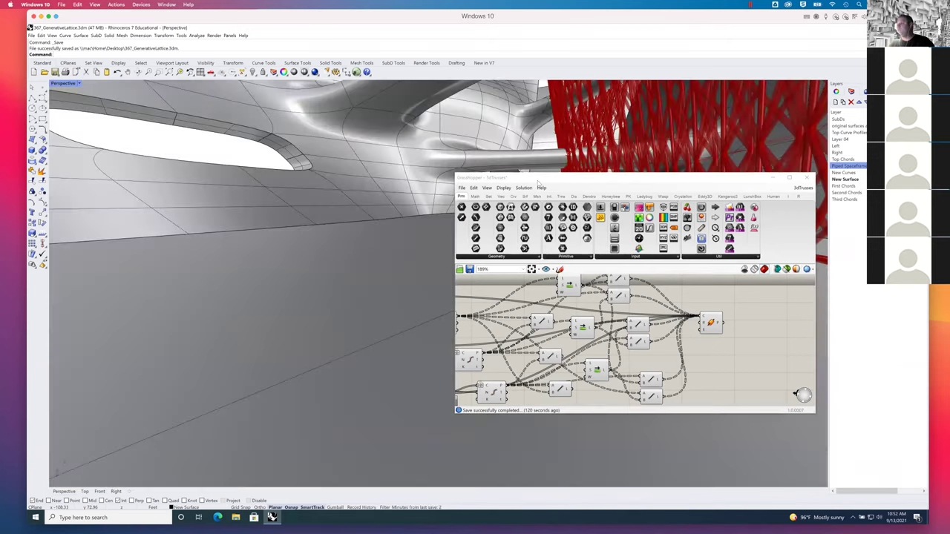
Move the Grasshopper window clear of the spaceframe and examine the interior passage between the SubD shell and the truss.
drag(538, 179, 748, 222)
shift+right_drag(526, 207, 524, 208)
scroll(512, 226, up, 4)
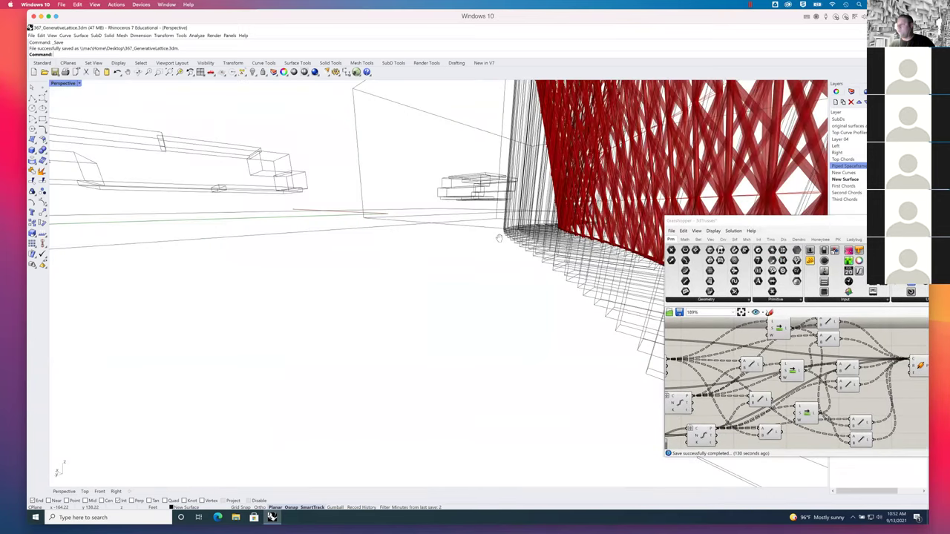
scroll(522, 239, down, 3)
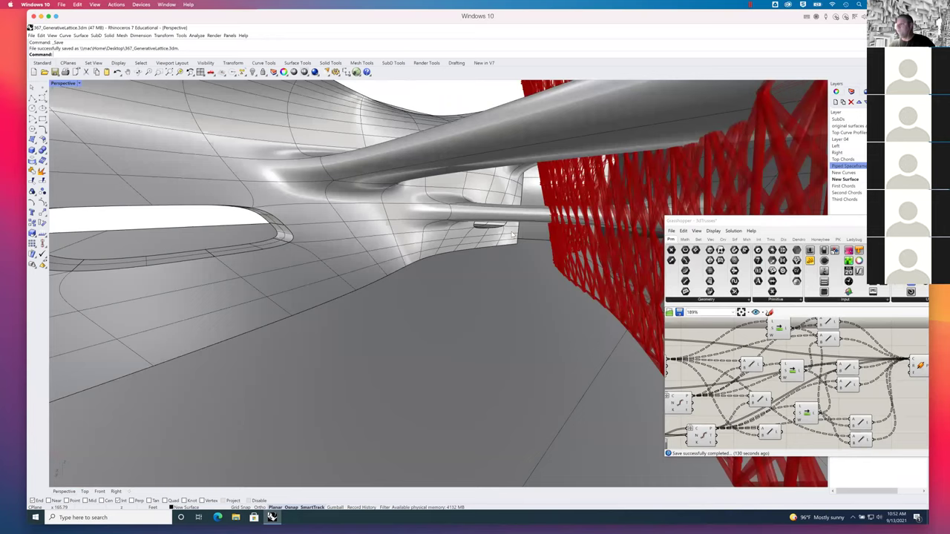
scroll(511, 255, up, 2)
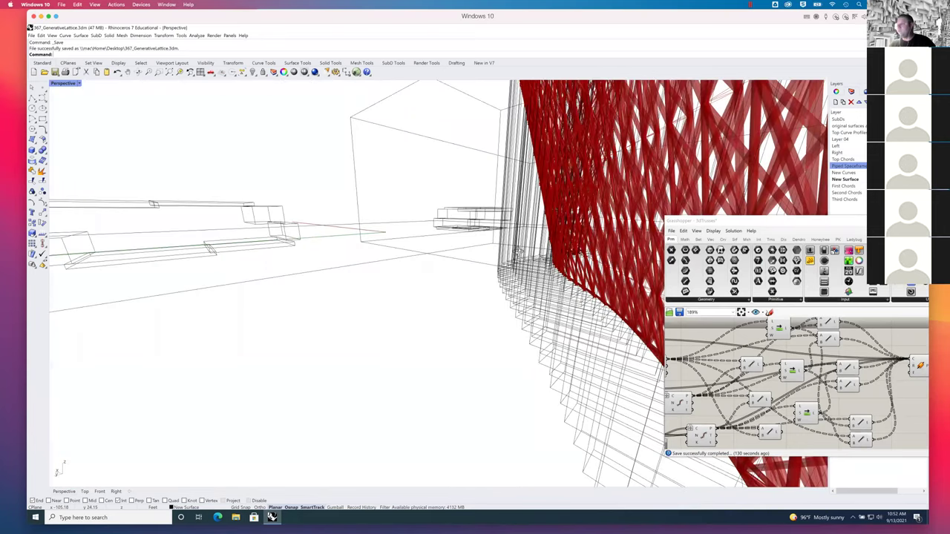
scroll(516, 251, down, 3)
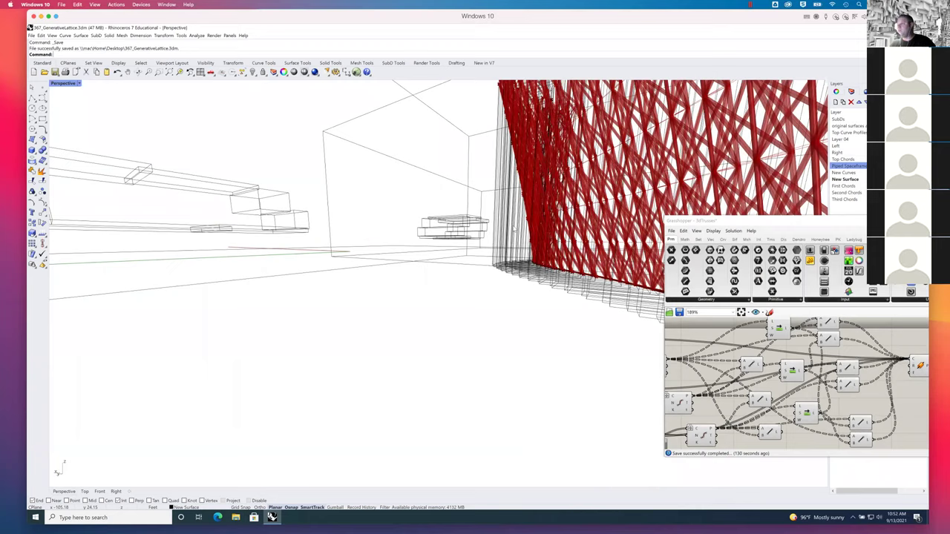
scroll(529, 269, up, 2)
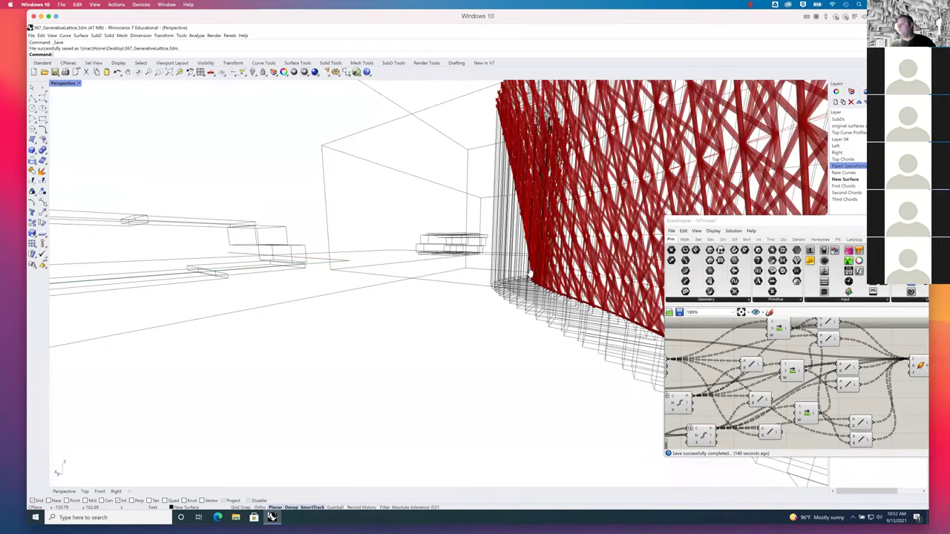
scroll(531, 270, down, 2)
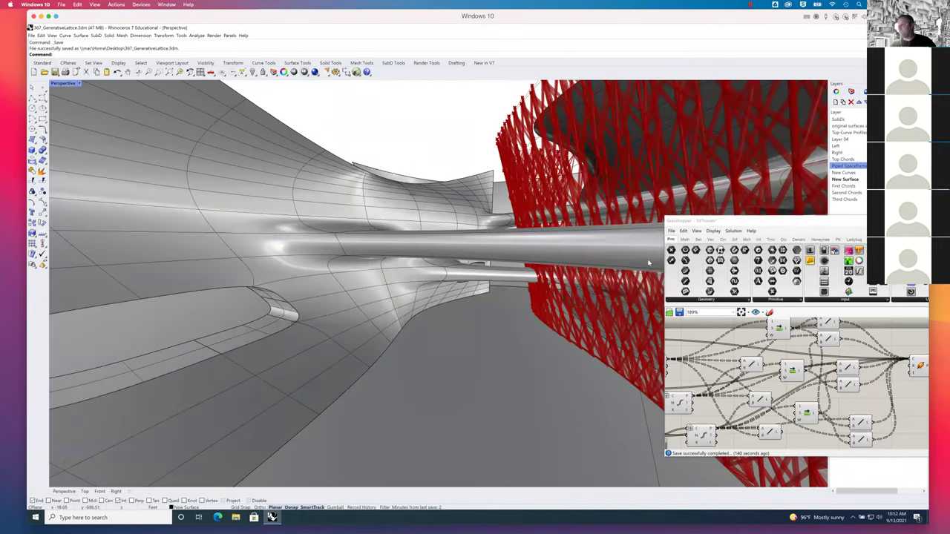
Move the Grasshopper window clear of the layer list and add a layer named vertical spaceframe below Third Chords.
drag(742, 221, 211, 161)
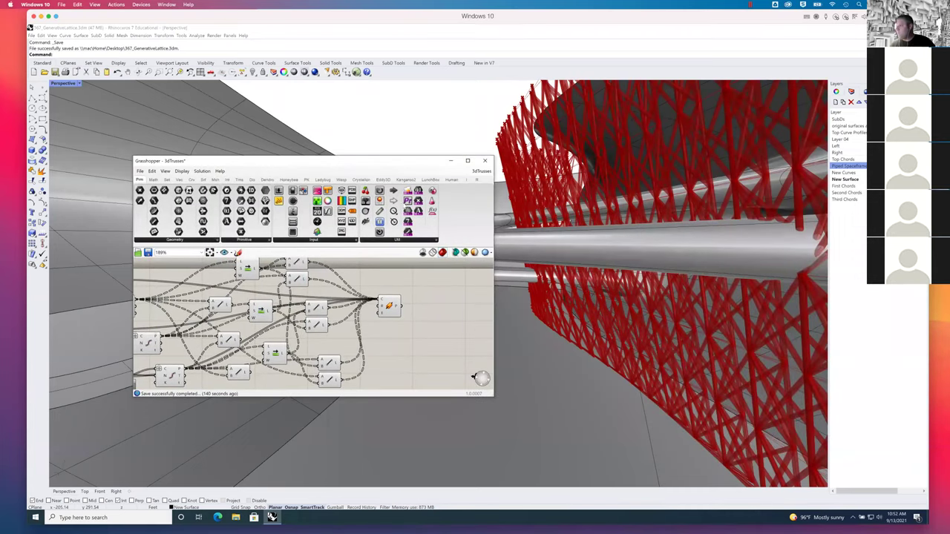
drag(373, 166, 372, 213)
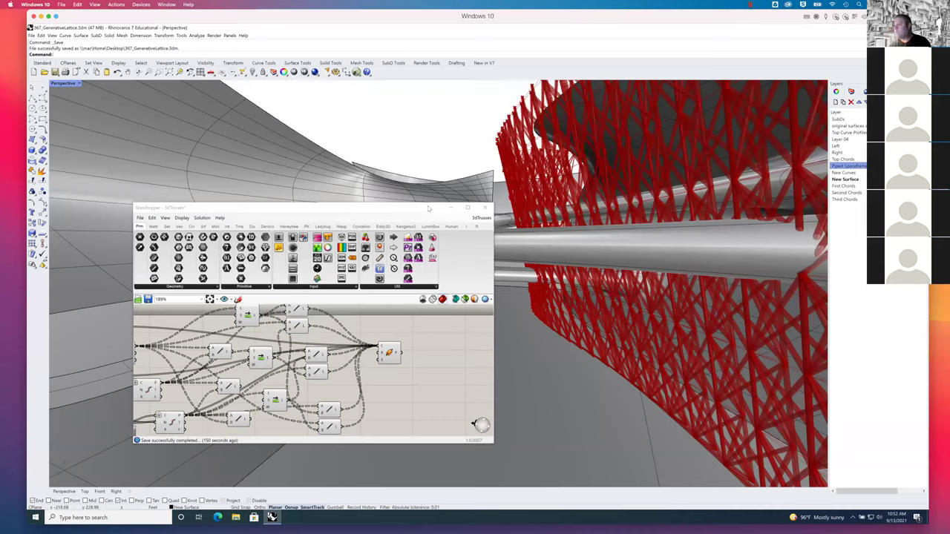
click(272, 517)
click(858, 221)
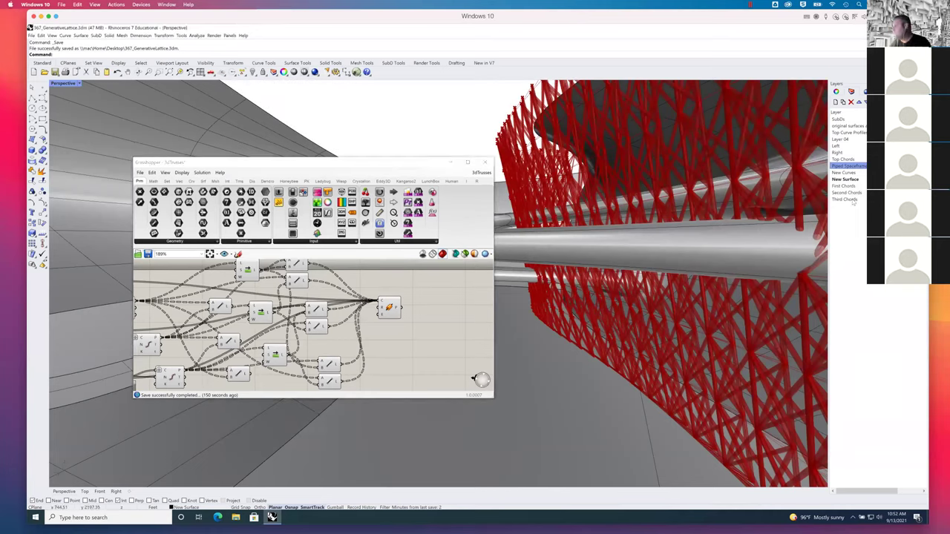
click(855, 199)
click(836, 102)
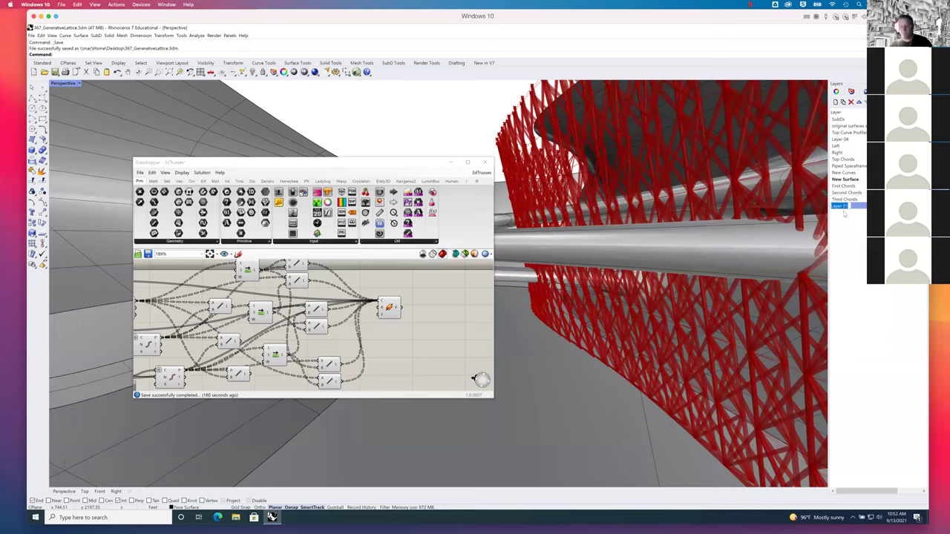
text(va)
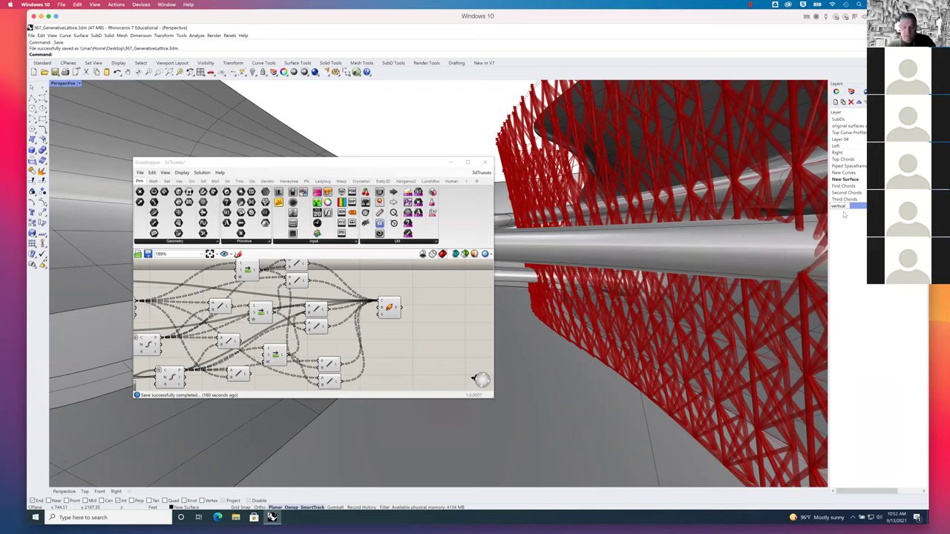
text(frame)
key(Return)
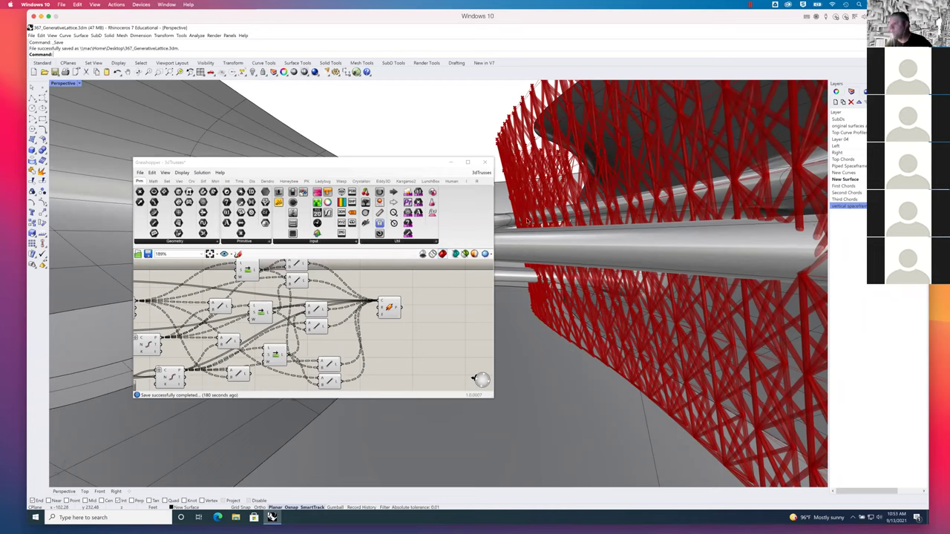
Make vertical spaceframe the current layer, bake the Pipe component onto it, and close the Grasshopper window.
click(389, 306)
click(272, 517)
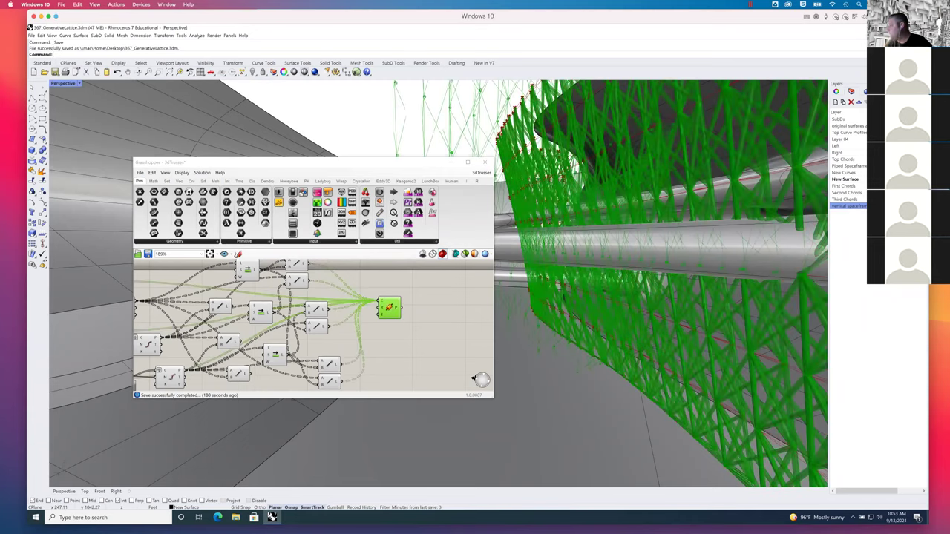
right_click(385, 304)
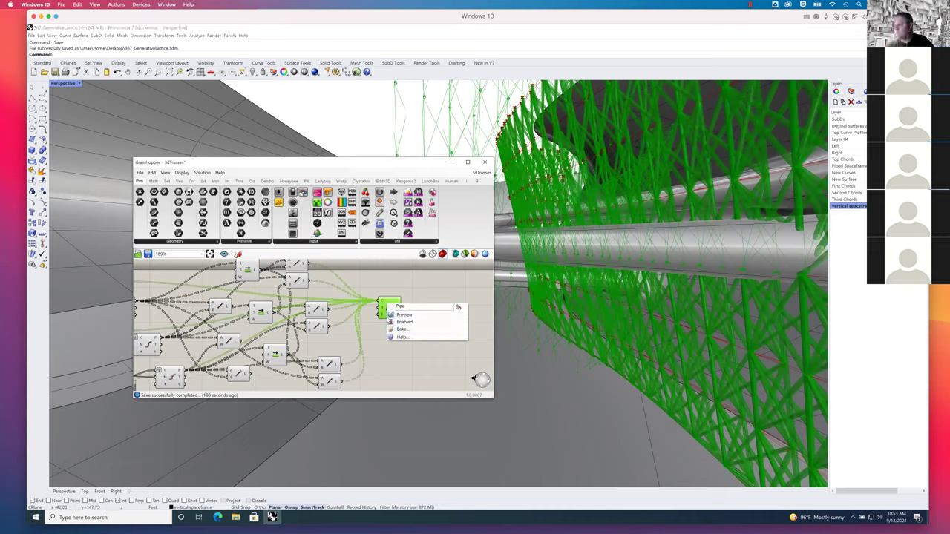
click(402, 330)
click(403, 333)
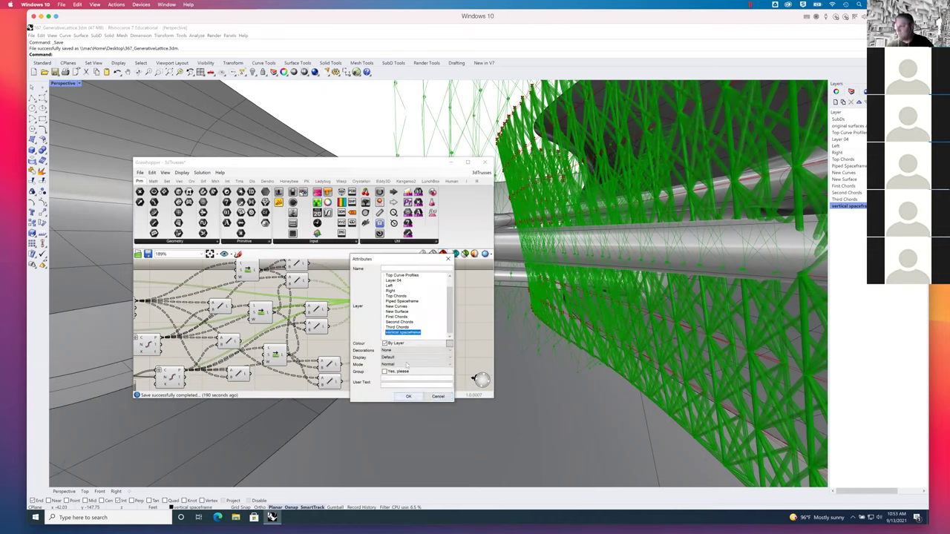
click(408, 396)
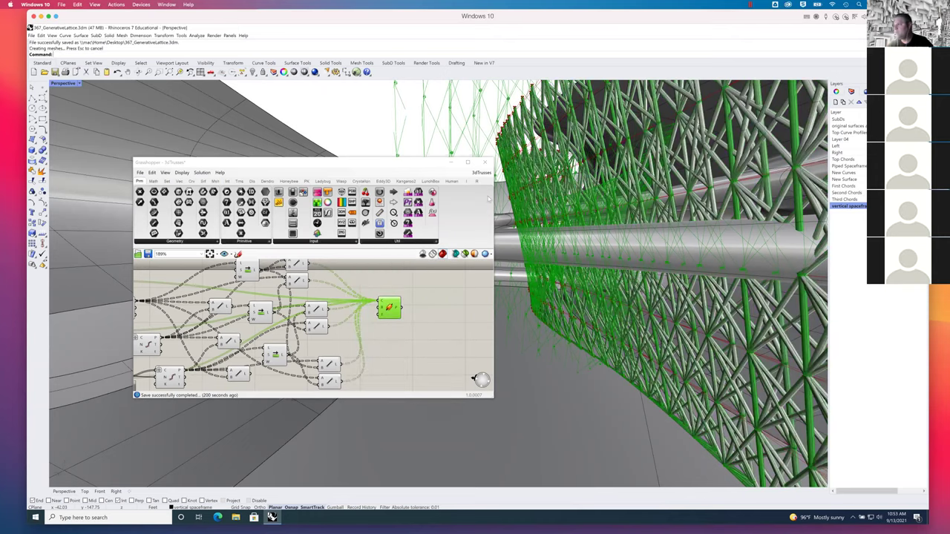
click(148, 254)
click(486, 162)
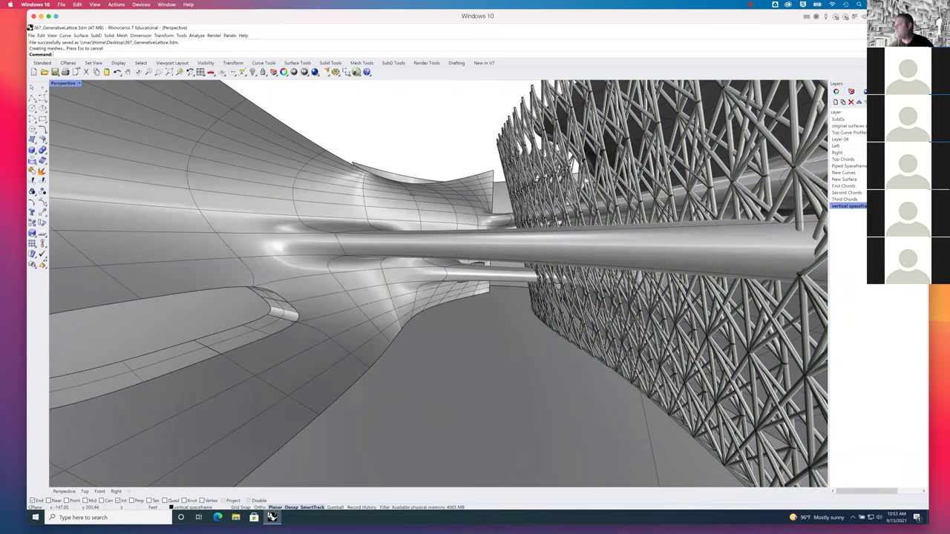
Delete the baked spaceframe pipes that run into the large tubular SubD member where it passes through the truss.
scroll(630, 220, down, 3)
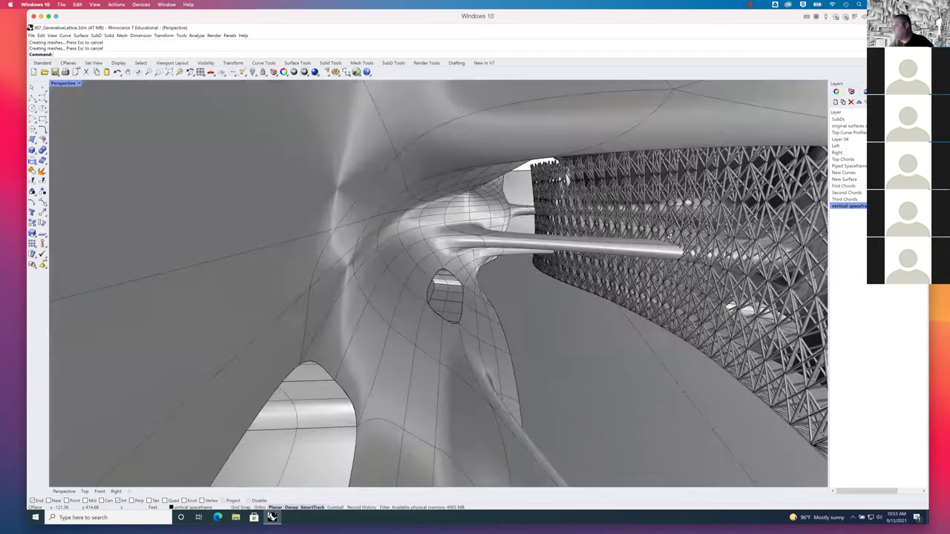
right_drag(669, 235, 669, 215)
scroll(677, 226, up, 3)
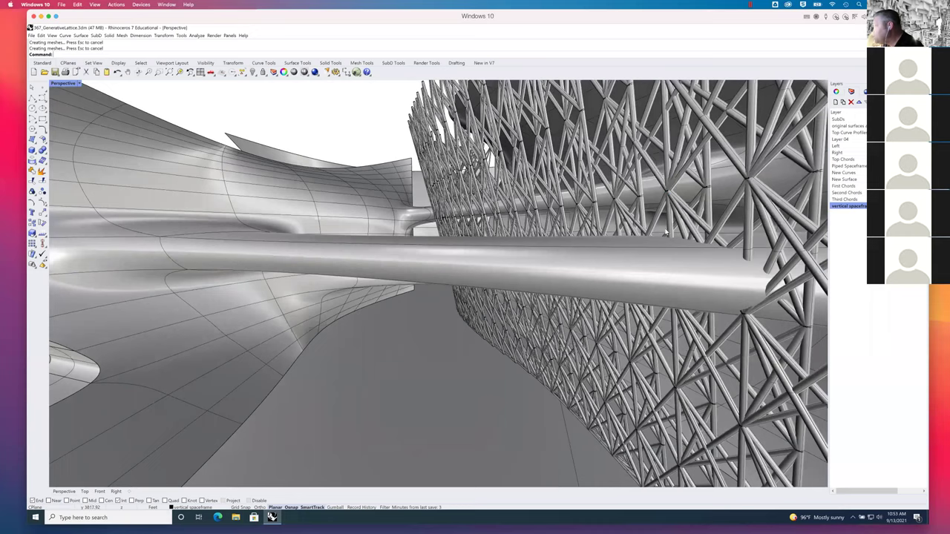
click(724, 223)
key(Delete)
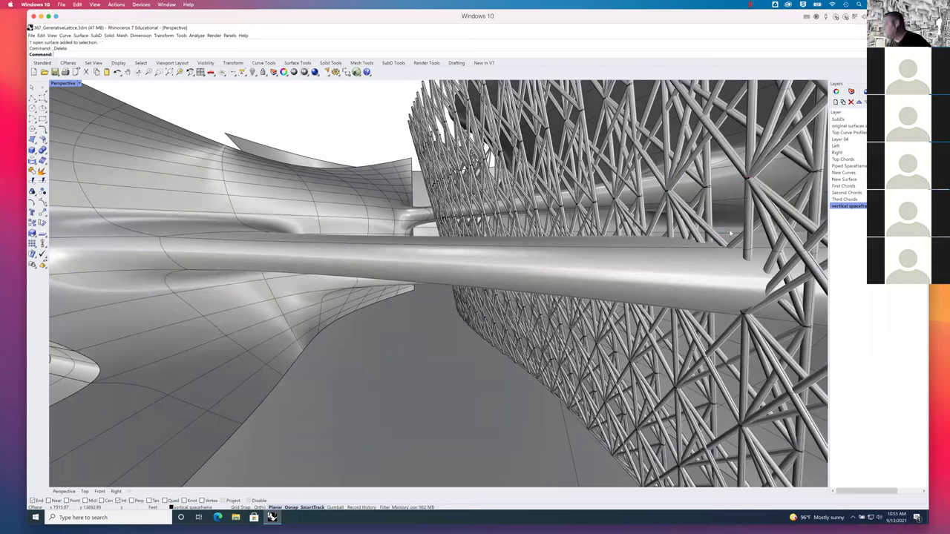
click(738, 242)
key(Delete)
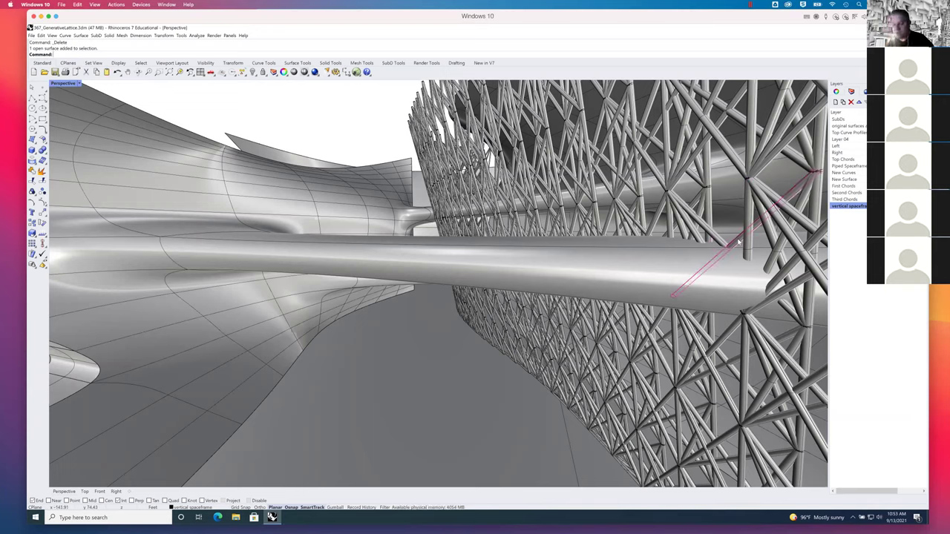
click(717, 242)
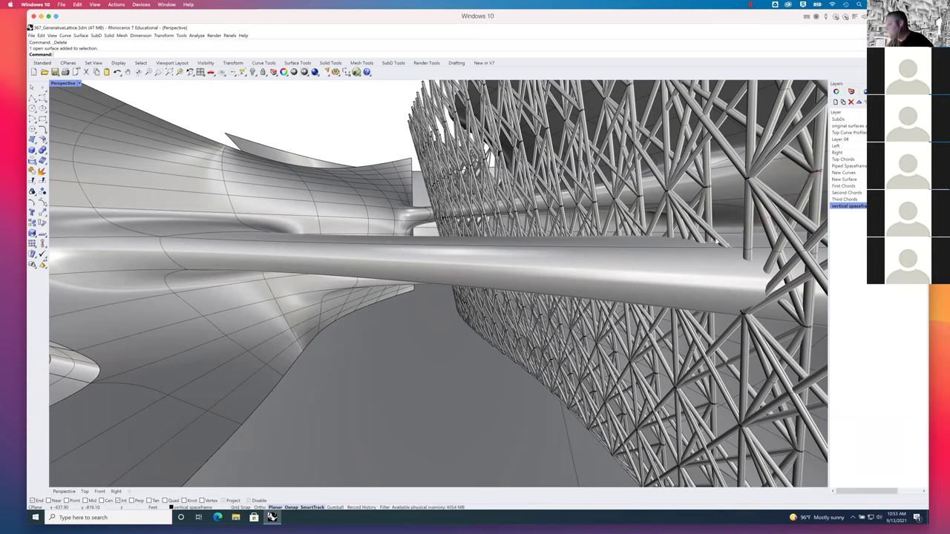
key(Delete)
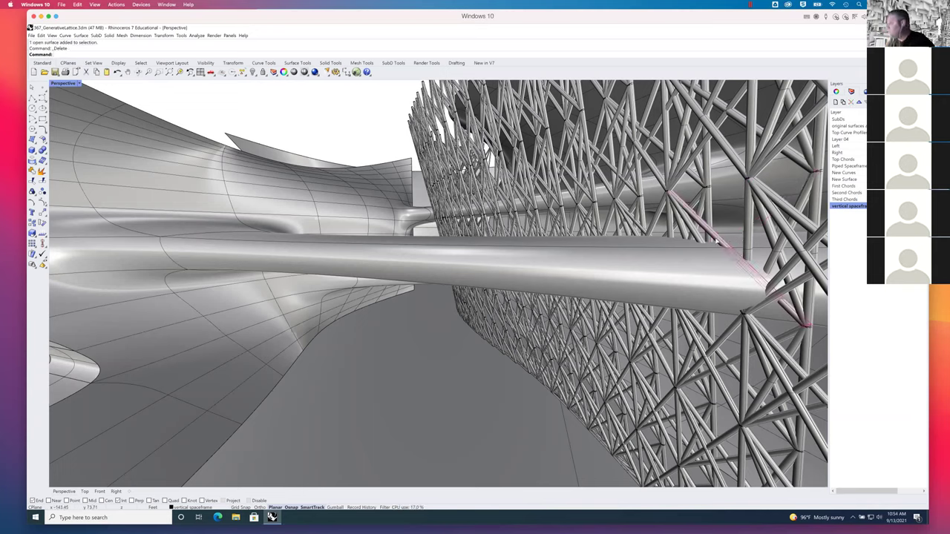
key(Delete)
click(702, 239)
key(Delete)
Try deleting the long continuous pipe that crosses the tubular SubD member.
right_drag(678, 265, 675, 336)
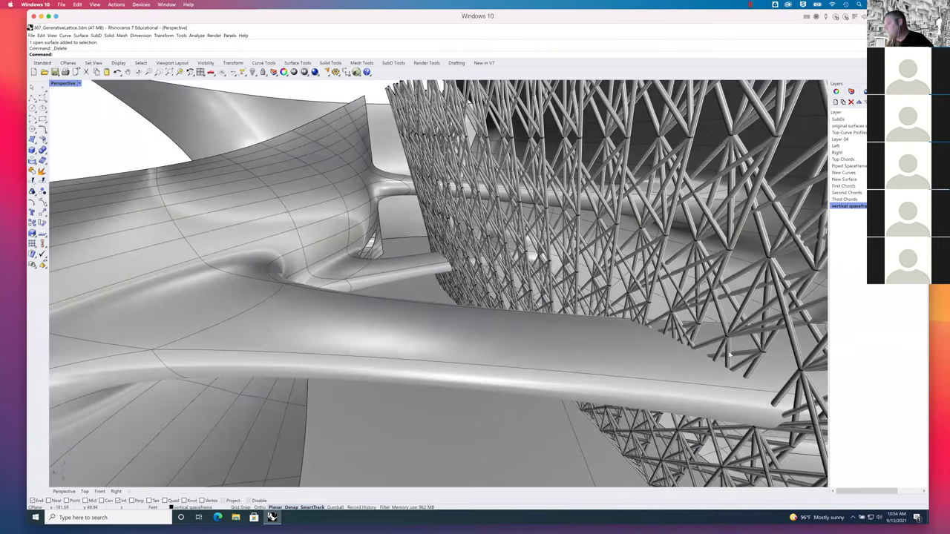
click(696, 334)
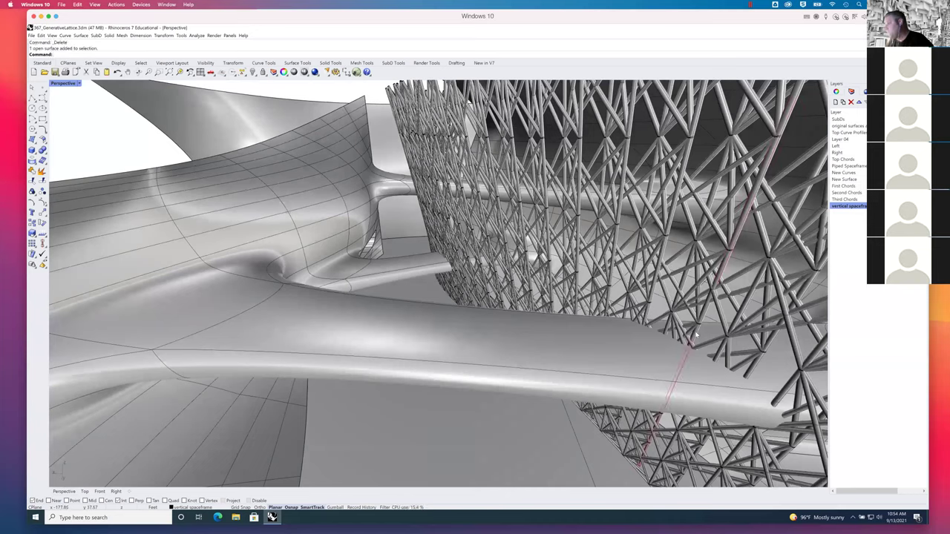
key(Delete)
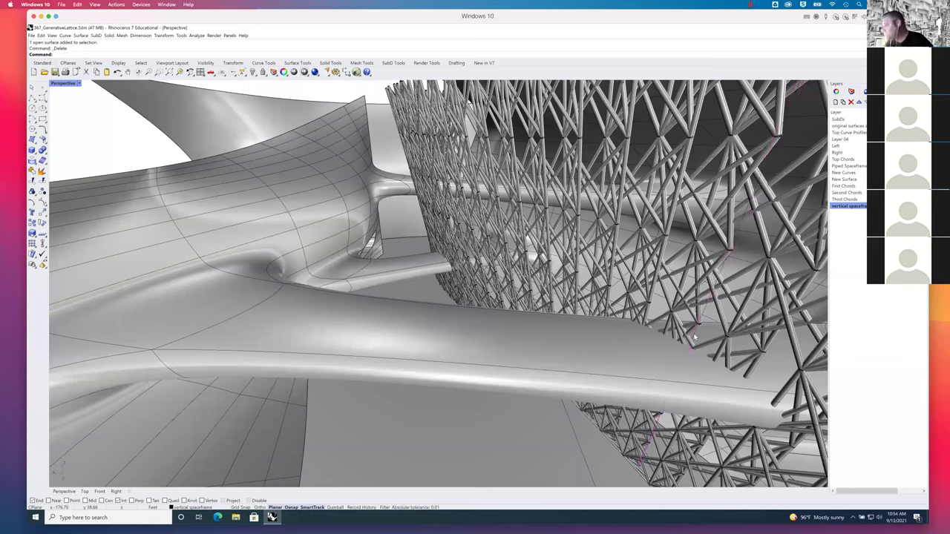
key(ctrl+z)
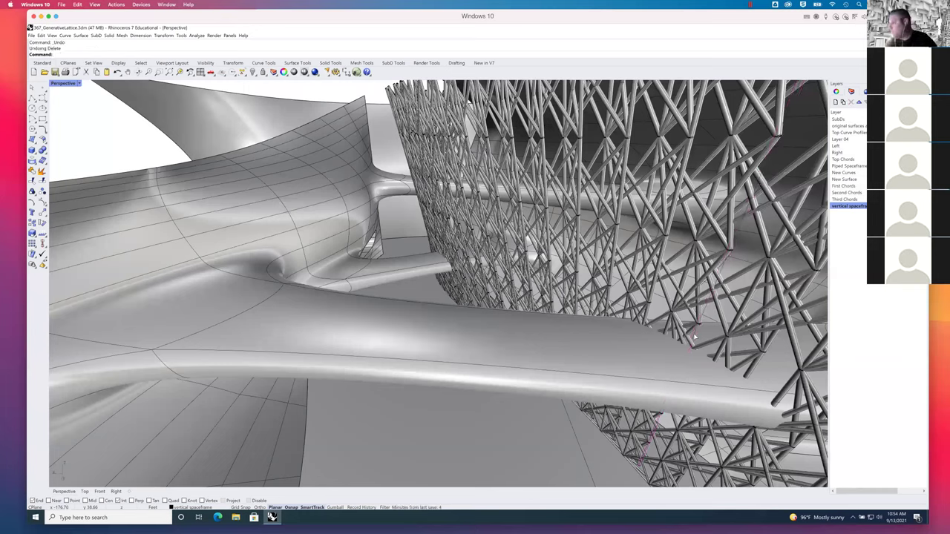
Delete one more baked pipe surface that cuts into the upper side of the tubular SubD member.
click(694, 338)
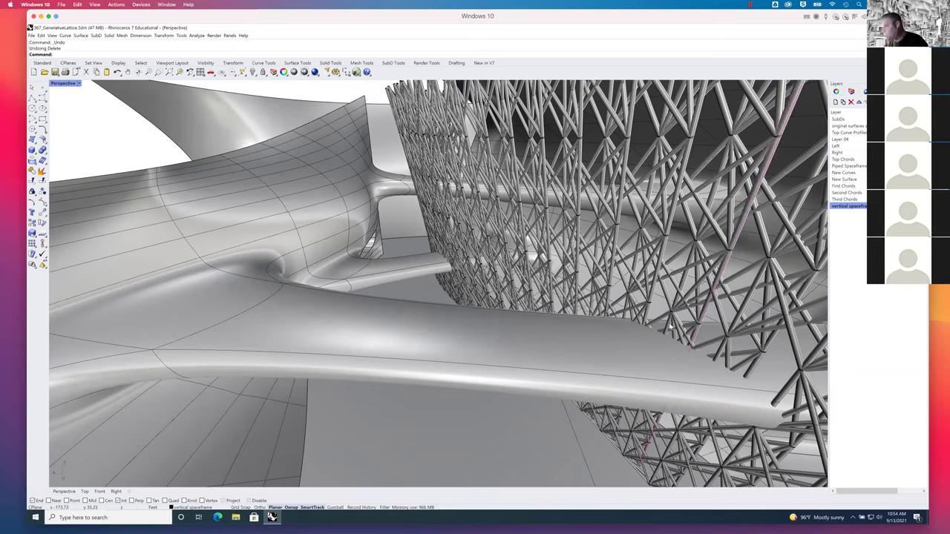
click(675, 329)
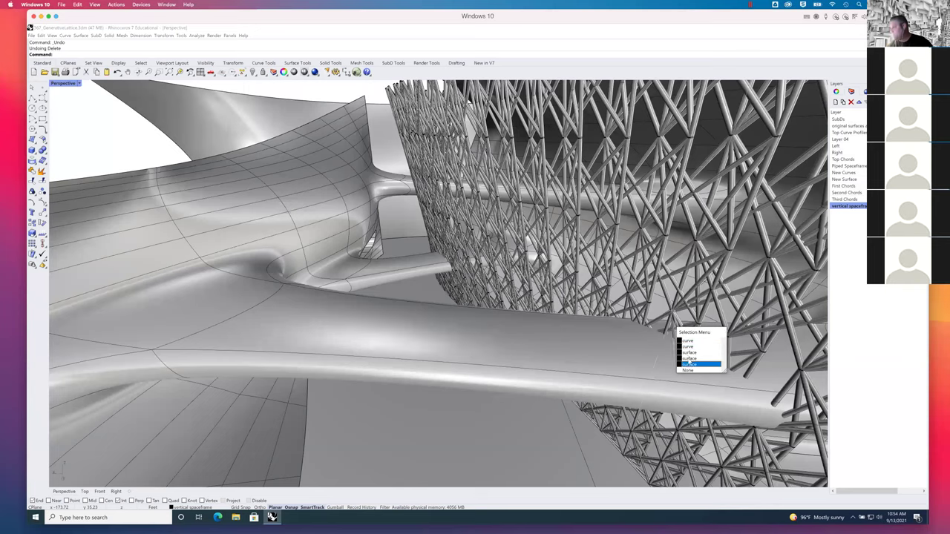
click(688, 364)
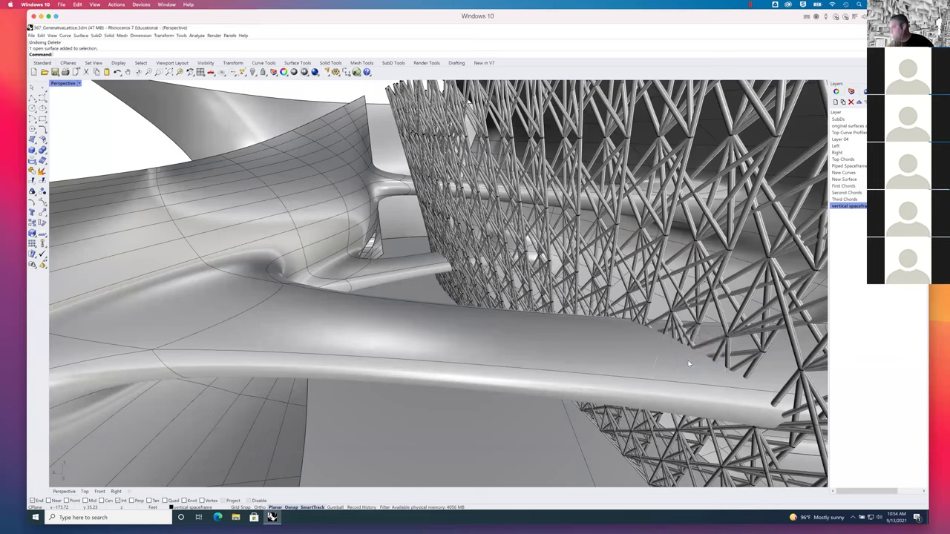
key(Delete)
Turn on the Piped Spaceframe layer to show the overhead truss together with the vertical spaceframe.
right_drag(696, 354, 629, 321)
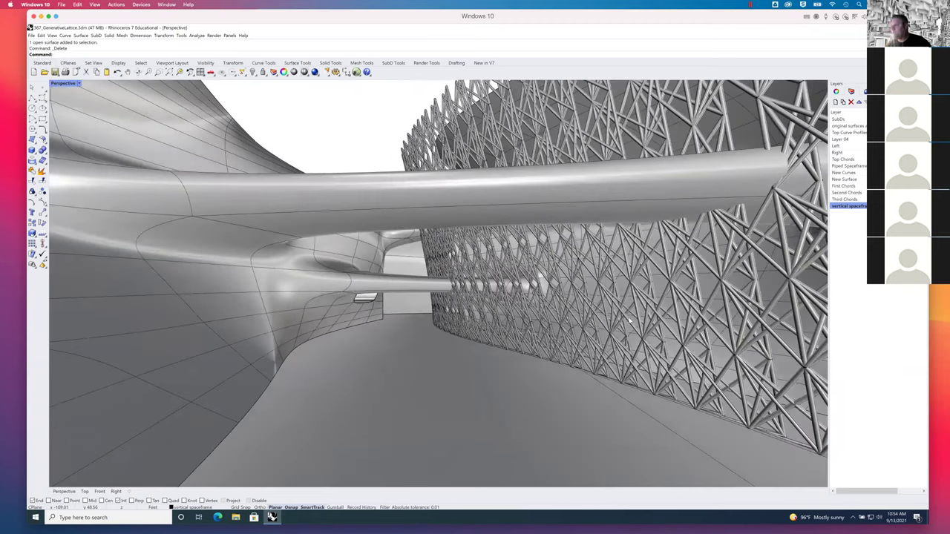
scroll(645, 349, up, 3)
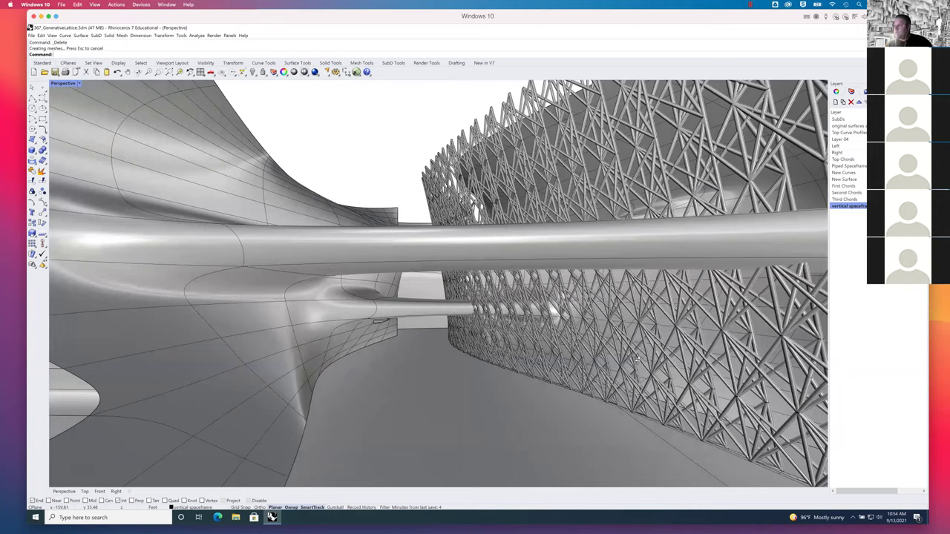
scroll(638, 361, up, 5)
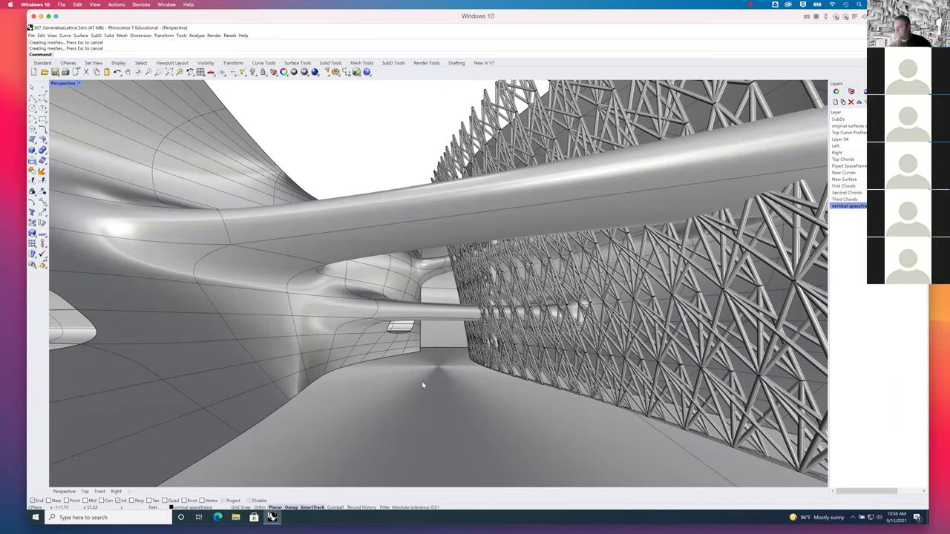
scroll(432, 378, down, 2)
shift+right_drag(499, 333, 489, 327)
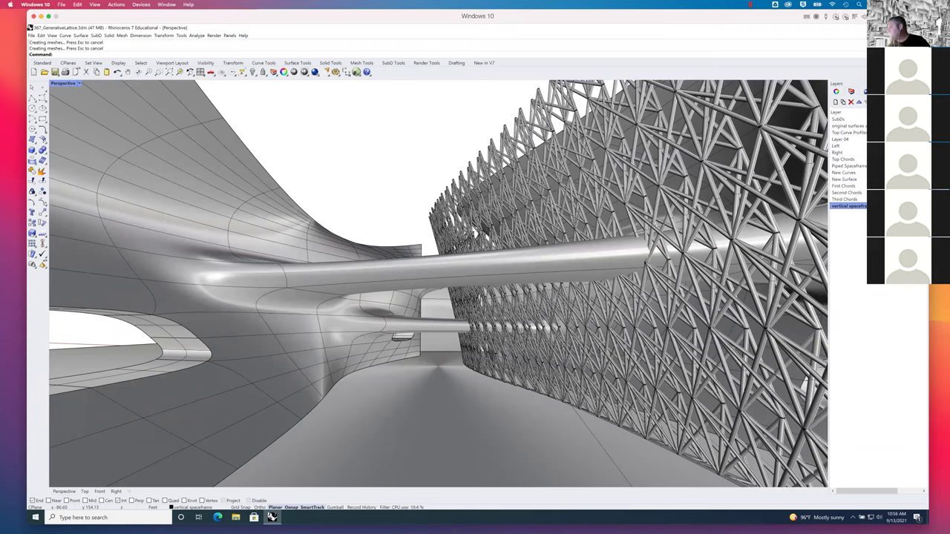
click(849, 165)
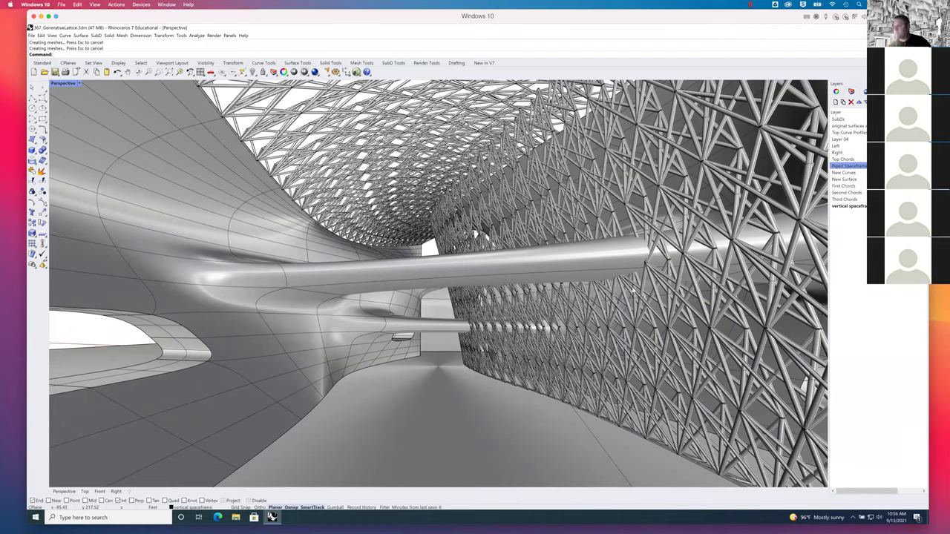
Examine the interior passage from floor level between the SubD shell, the overhead truss and the vertical spaceframe.
click(148, 72)
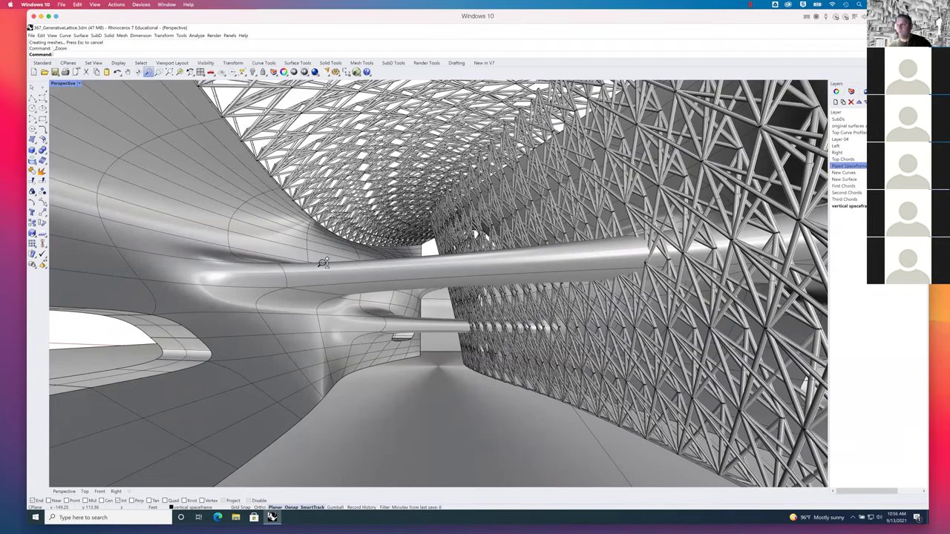
drag(446, 335, 447, 343)
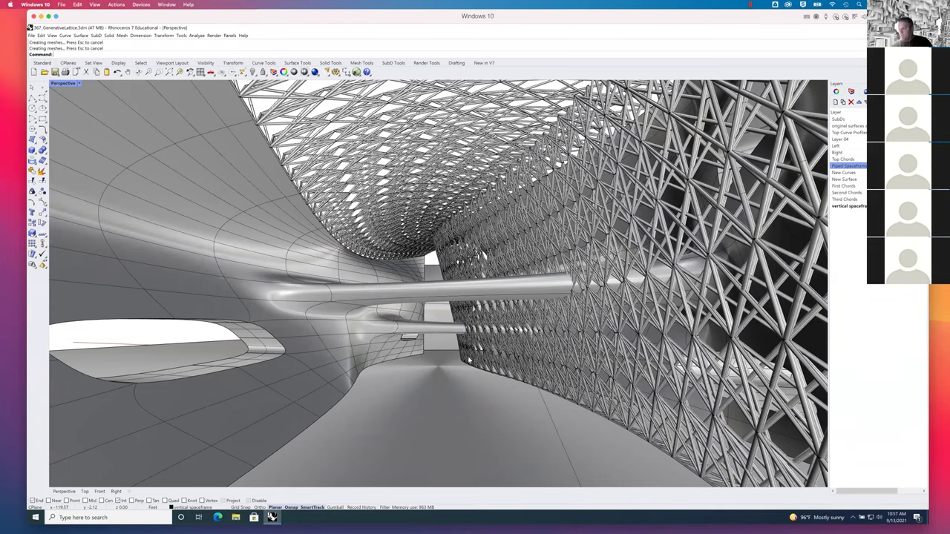
scroll(458, 337, up, 2)
scroll(457, 336, up, 1)
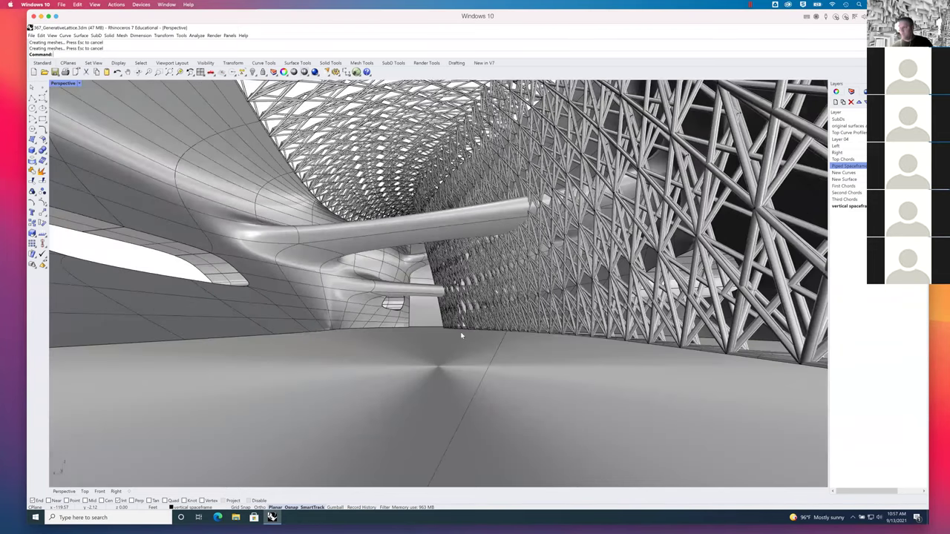
scroll(434, 293, up, 1)
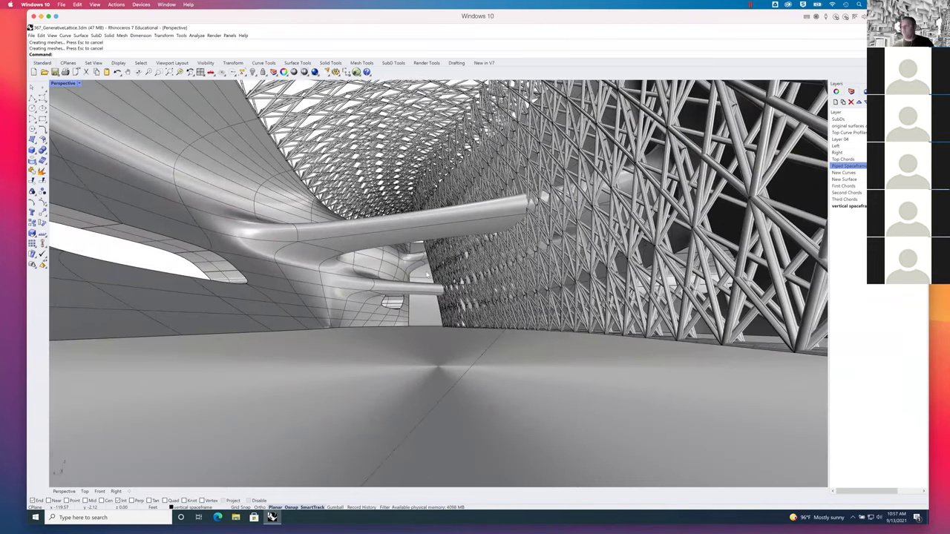
click(424, 273)
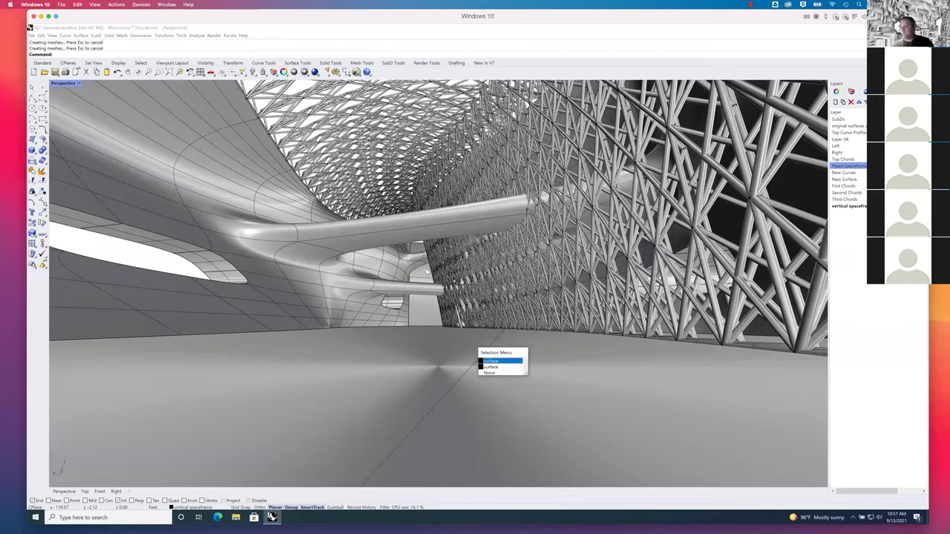
key(Escape)
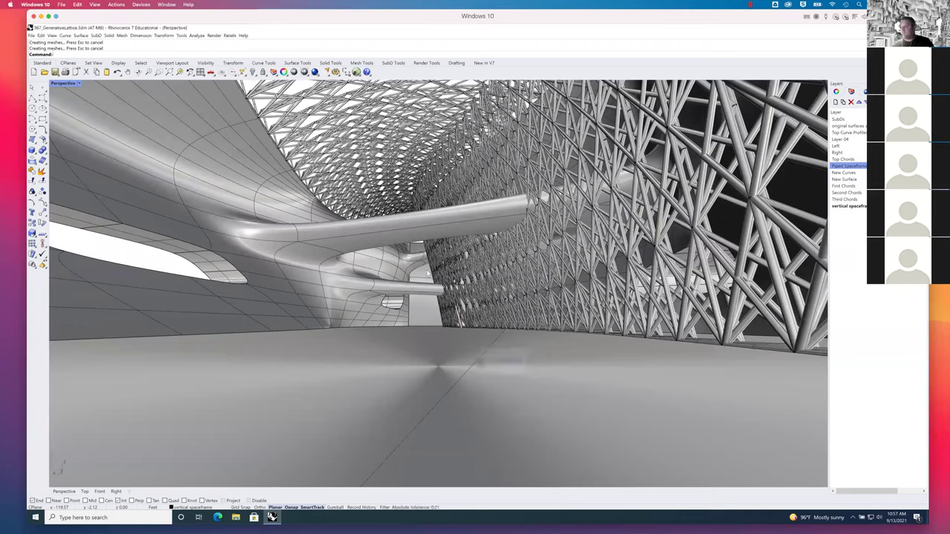
Frame the interior passage in perspective with the overhead truss and vertical spaceframe, and set the viewport display mode to Rendered.
click(422, 276)
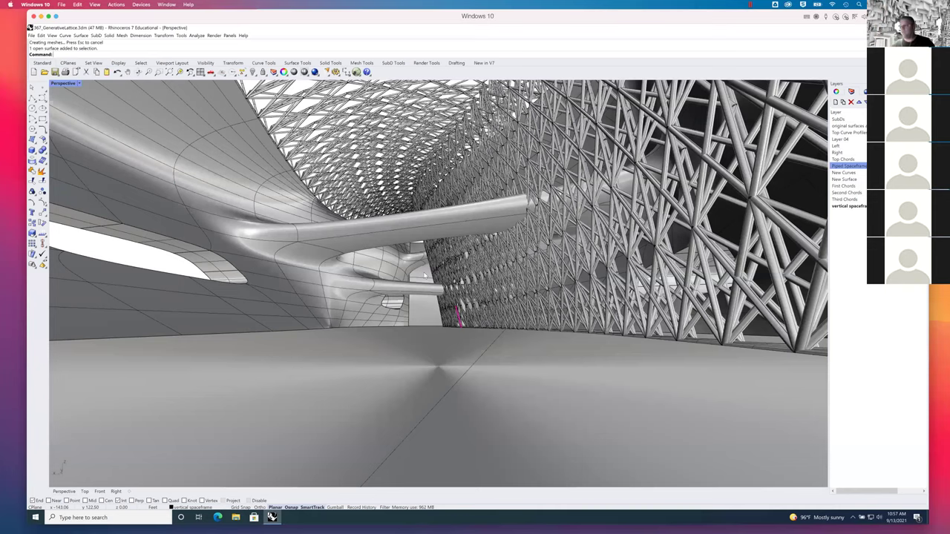
shift+right_drag(406, 297, 406, 306)
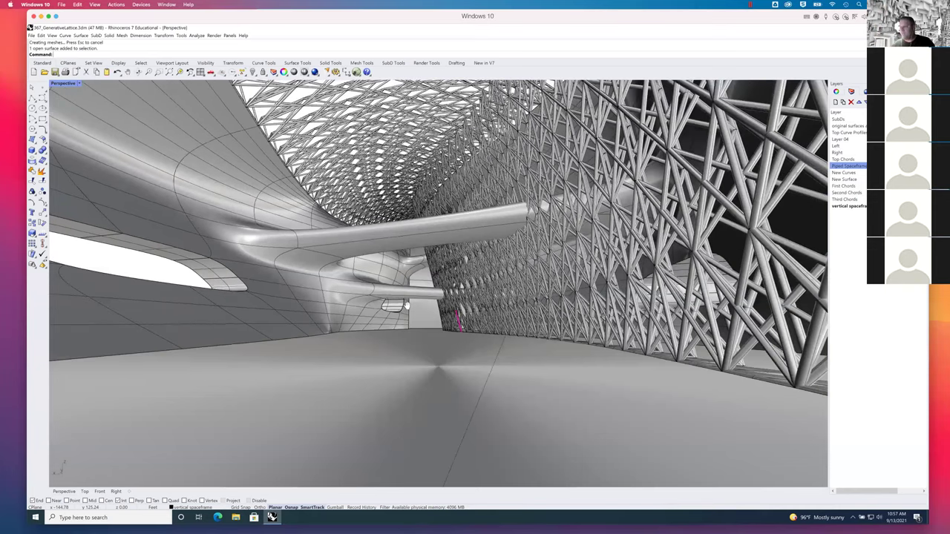
scroll(407, 304, up, 2)
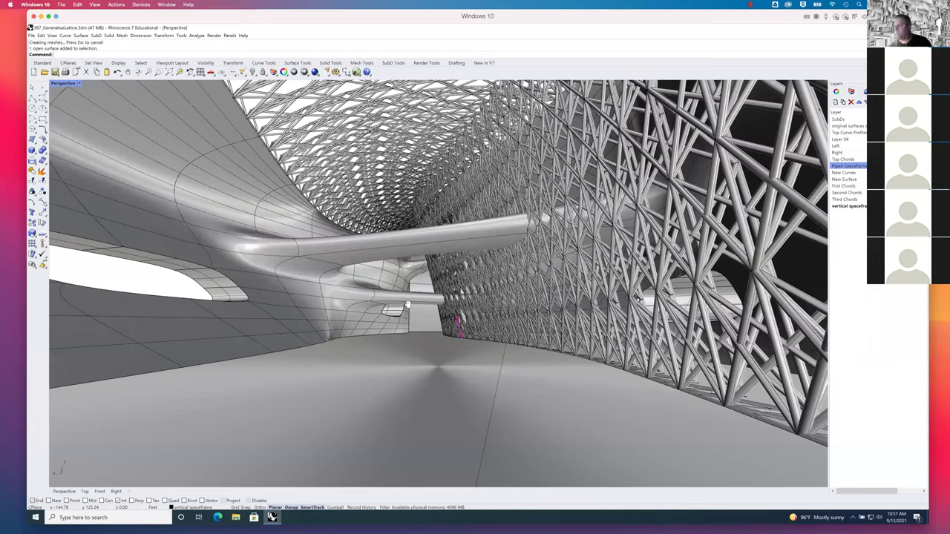
scroll(405, 304, up, 1)
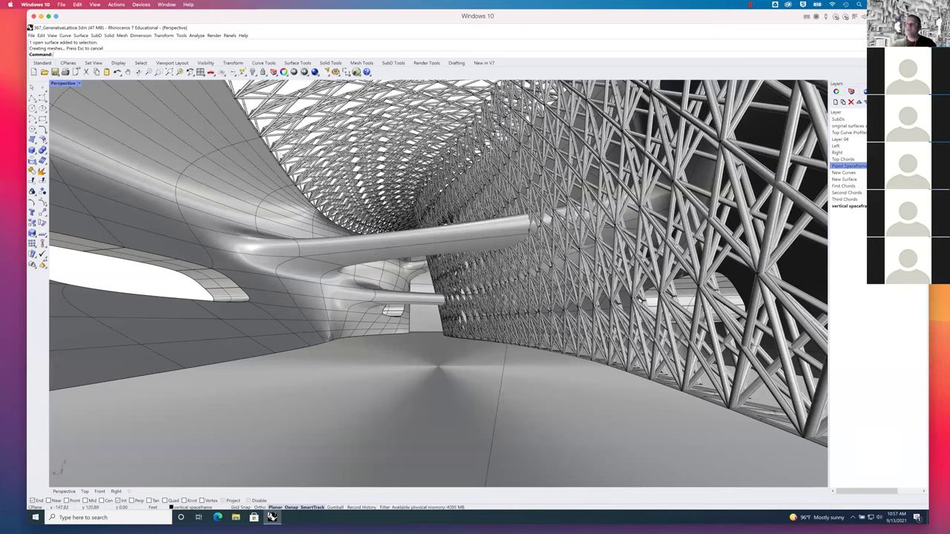
click(79, 83)
click(68, 121)
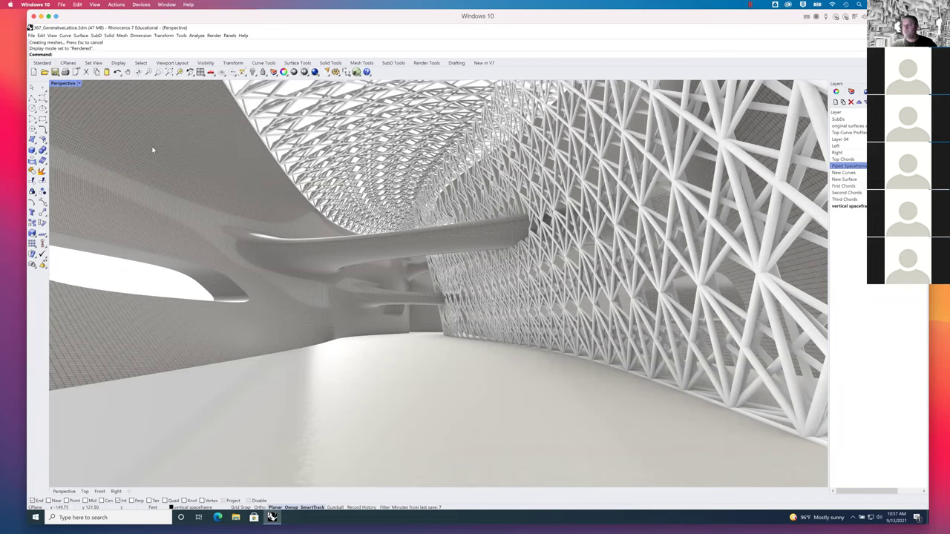
Set up a capture to file of the Perspective view at viewport resolution with scale 2 and a transparent background.
click(52, 35)
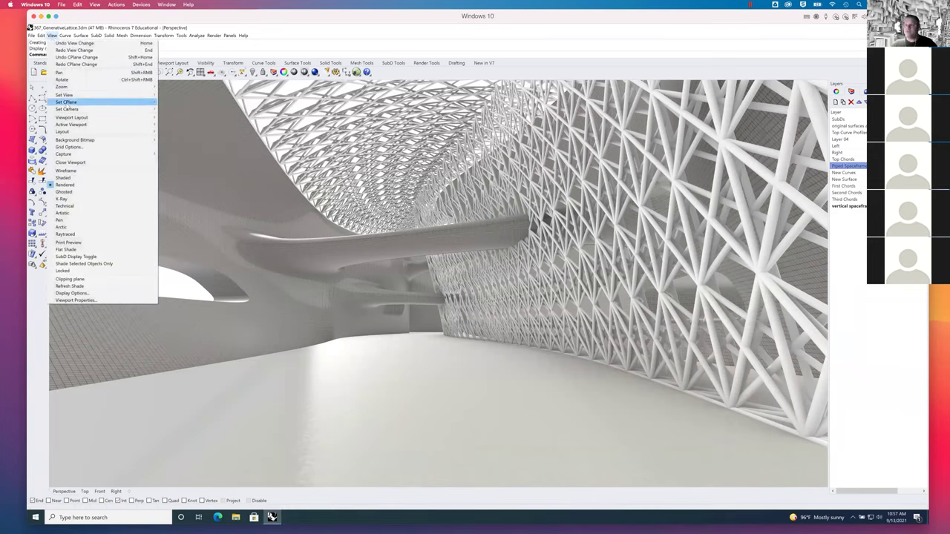
mouse_move(74, 155)
click(178, 160)
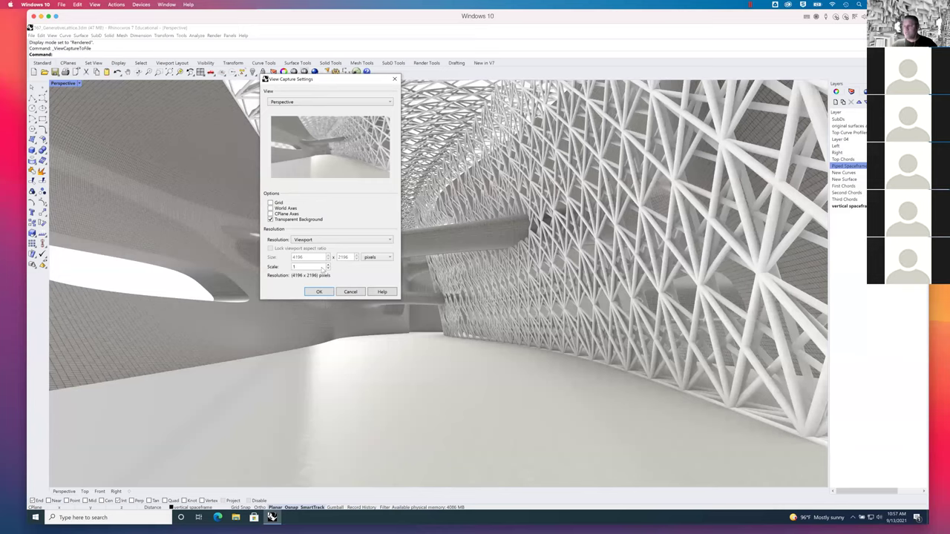
double_click(300, 267)
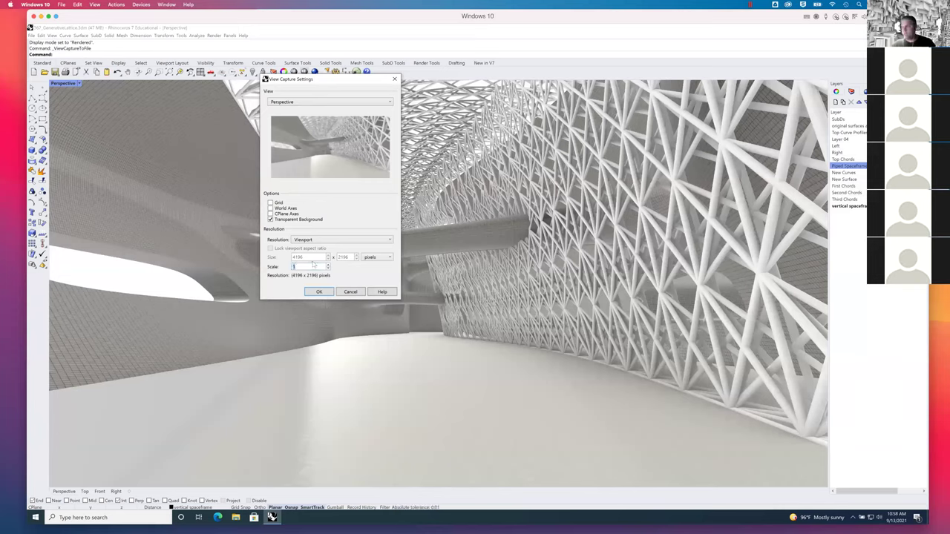
text(2)
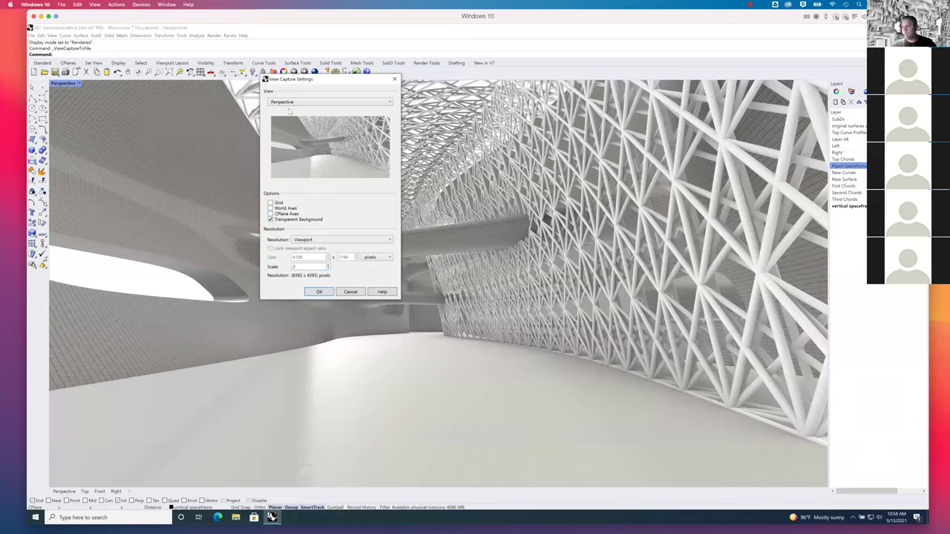
click(293, 102)
click(290, 107)
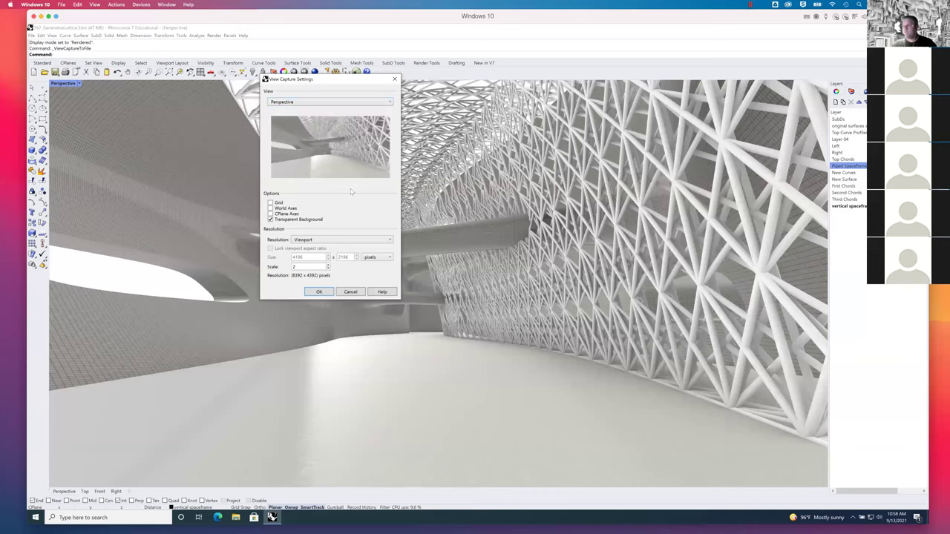
click(322, 292)
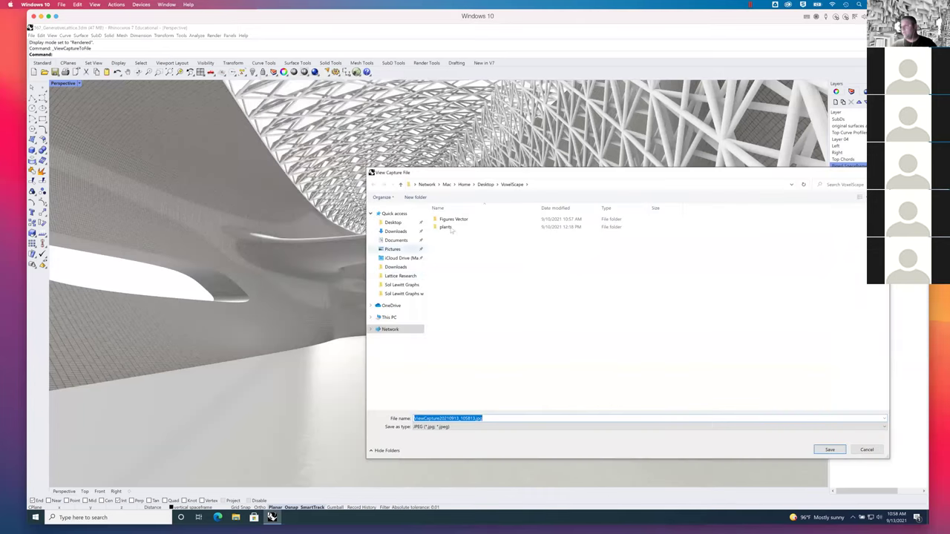
Save the view capture as a PNG file in the Desktop folder.
click(385, 401)
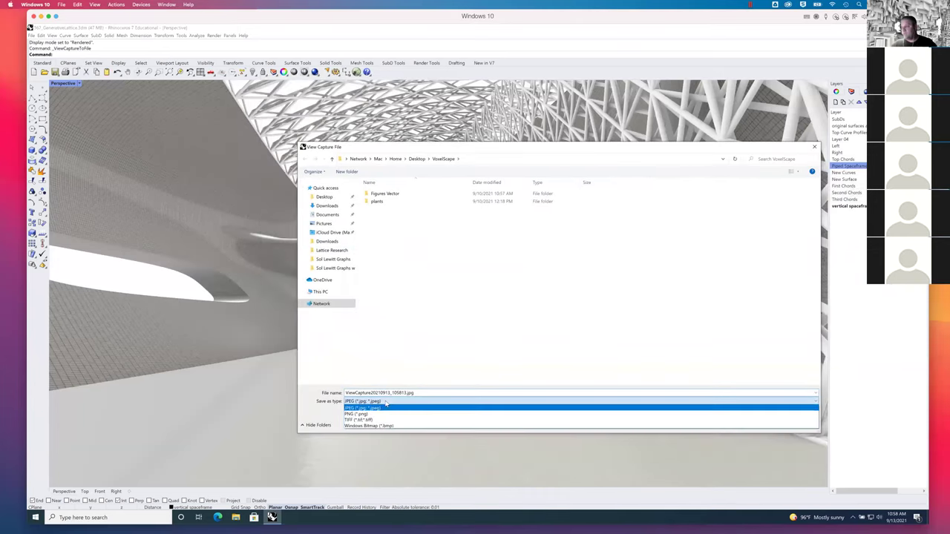
click(372, 413)
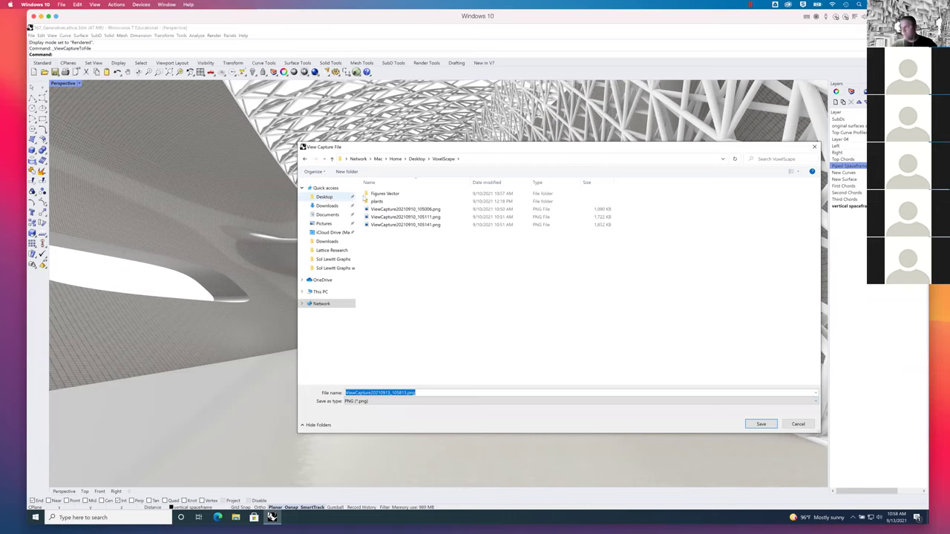
click(324, 198)
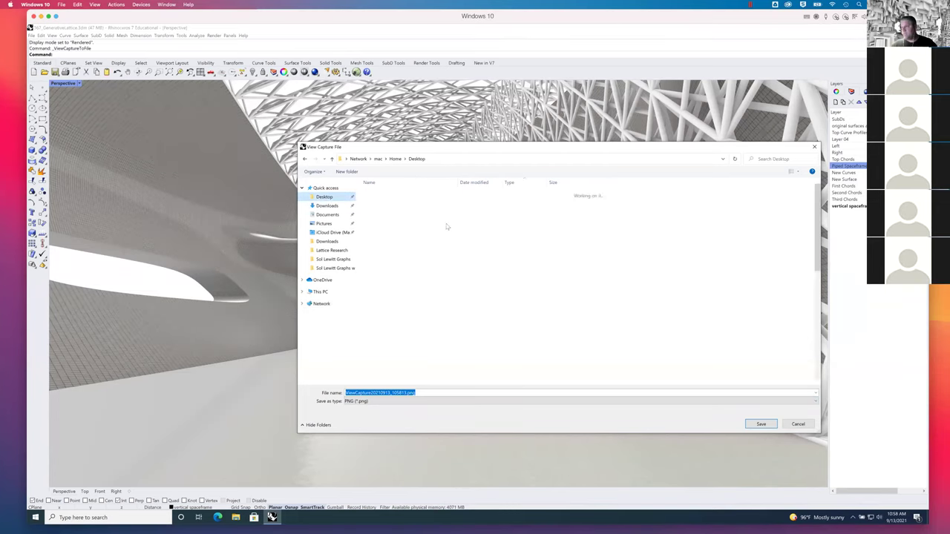
click(761, 424)
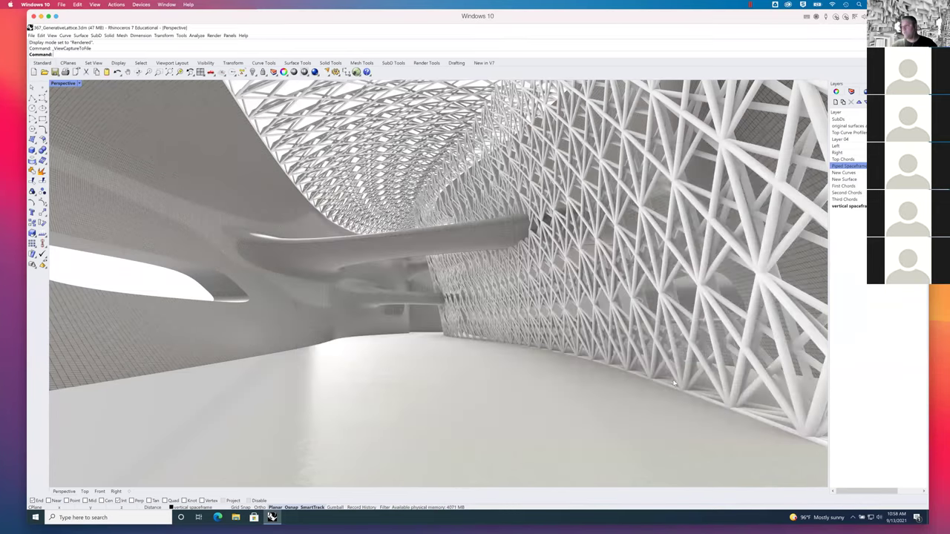